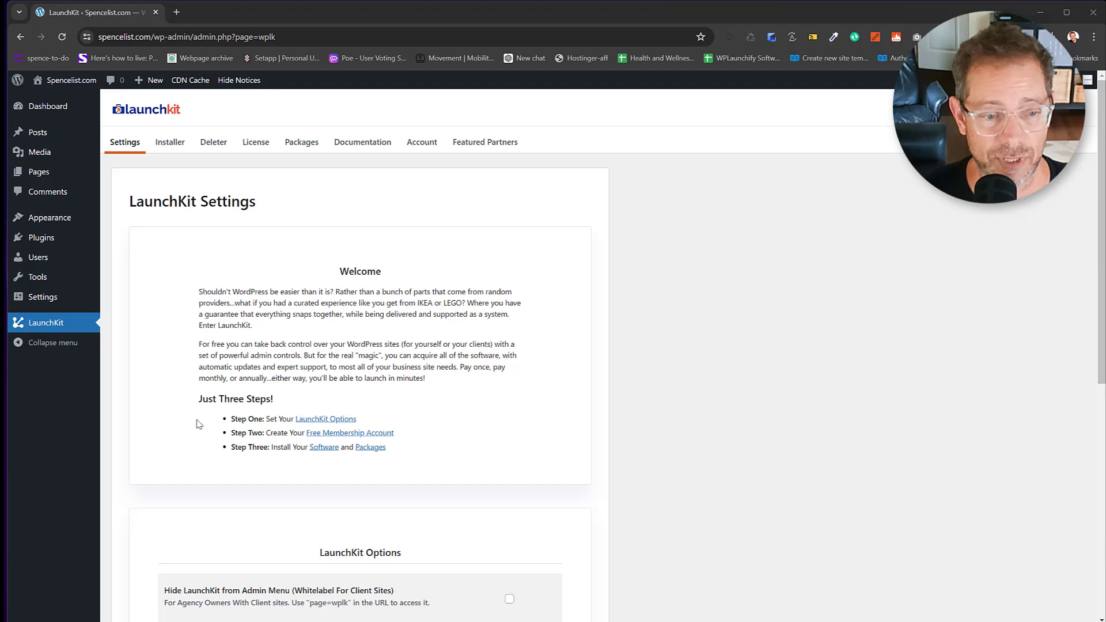
# Turn on hiding LaunchKit from the admin menu and save the LaunchKit options.
pyautogui.moveTo(214, 419); pyautogui.dragTo(247, 423)
pyautogui.click(287, 382)
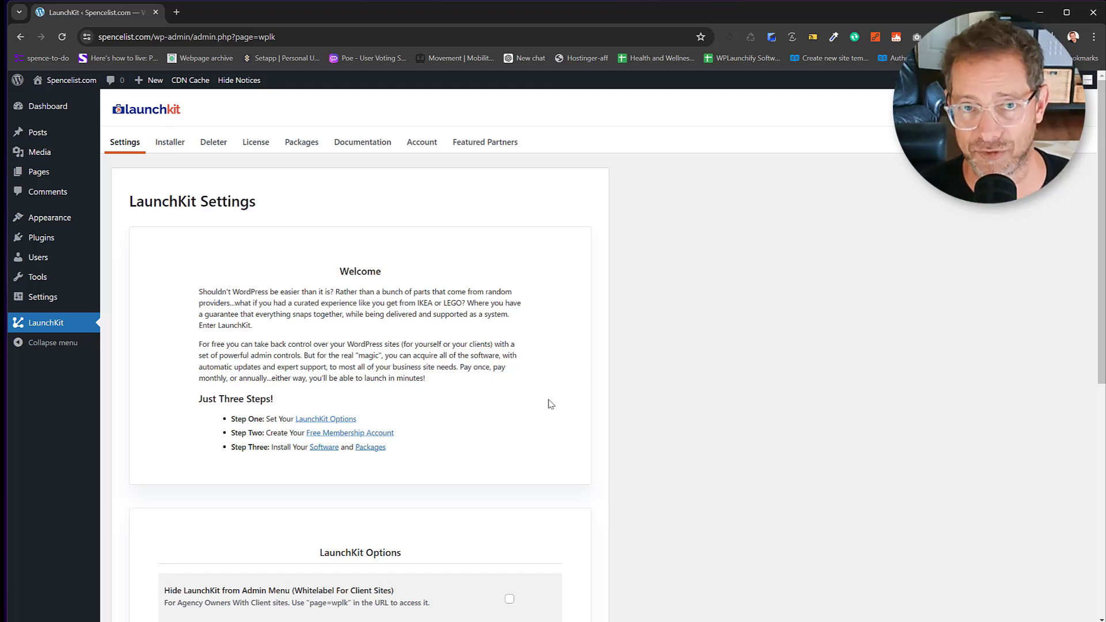
pyautogui.scroll(-5, 550, 326)
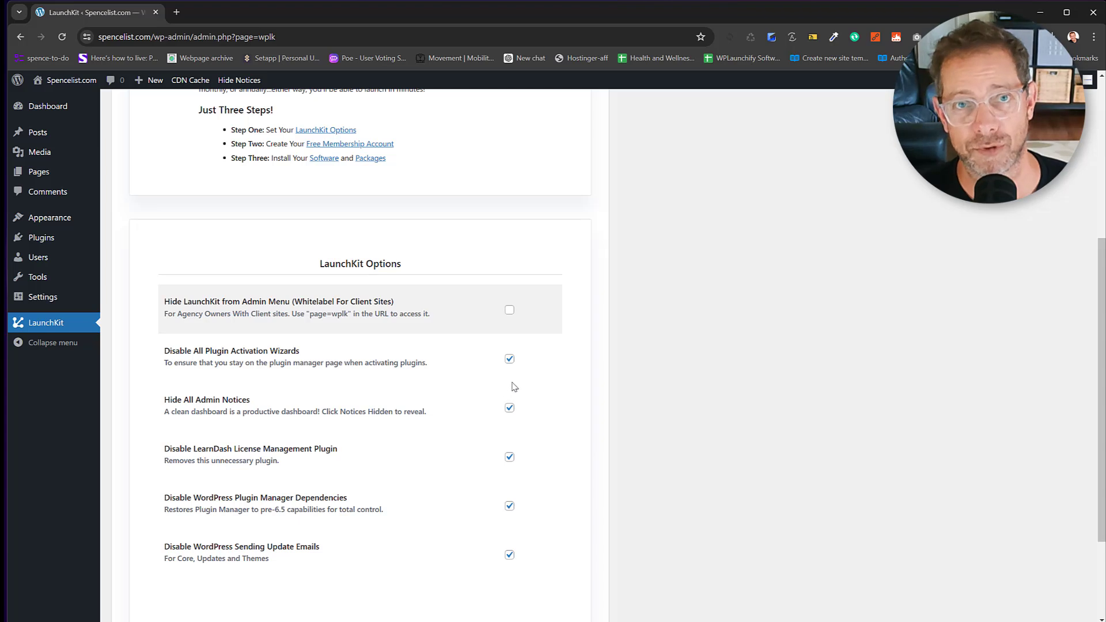
pyautogui.click(510, 312)
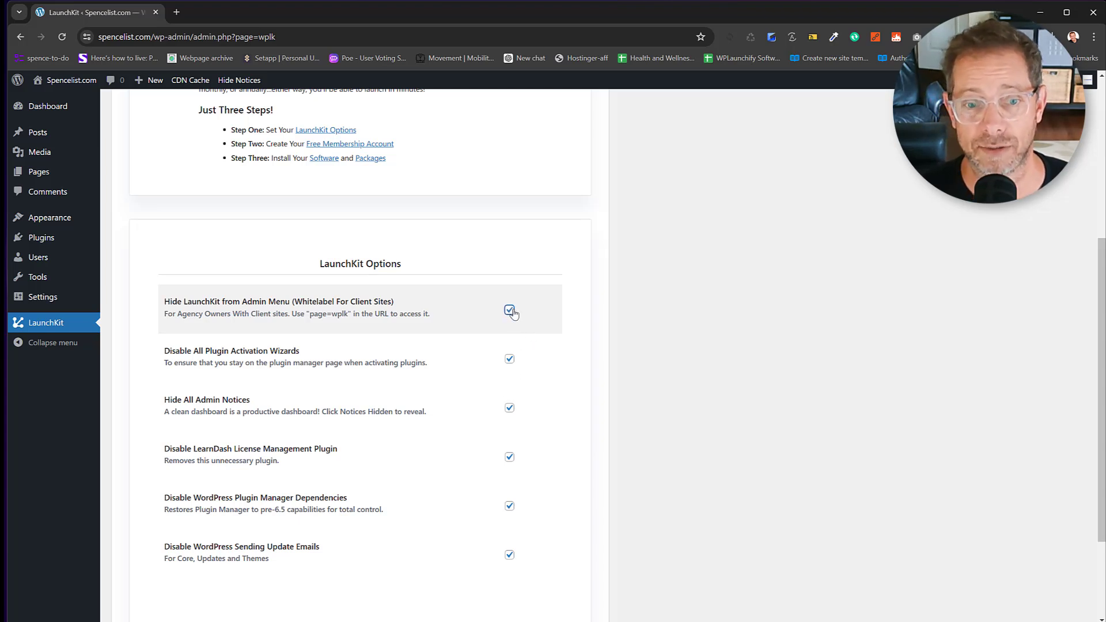
pyautogui.scroll(-2, 235, 348)
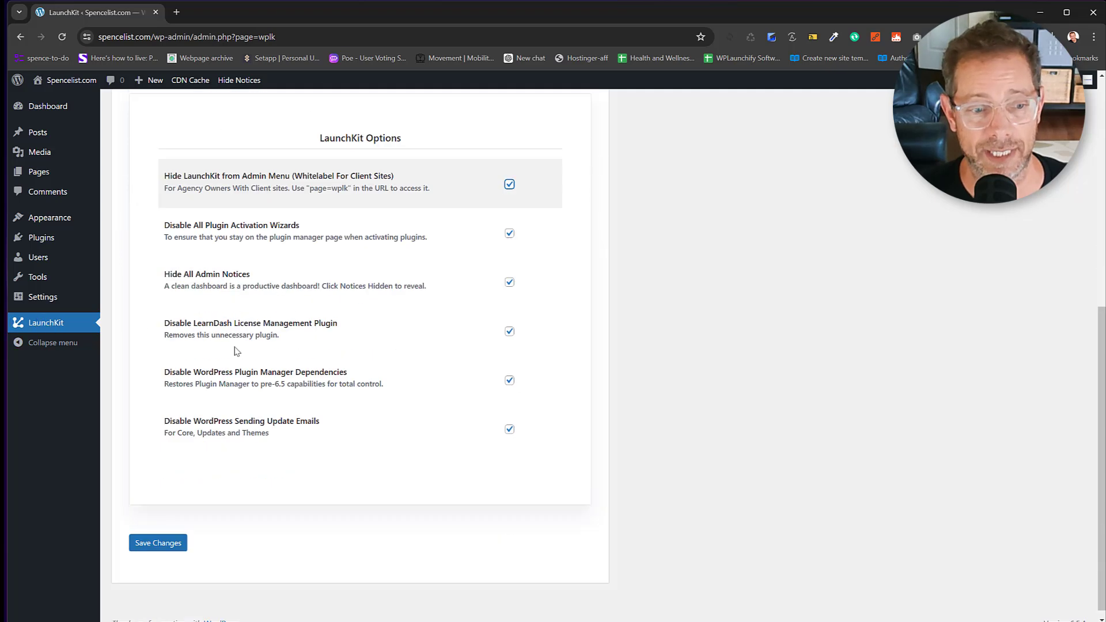
pyautogui.click(184, 536)
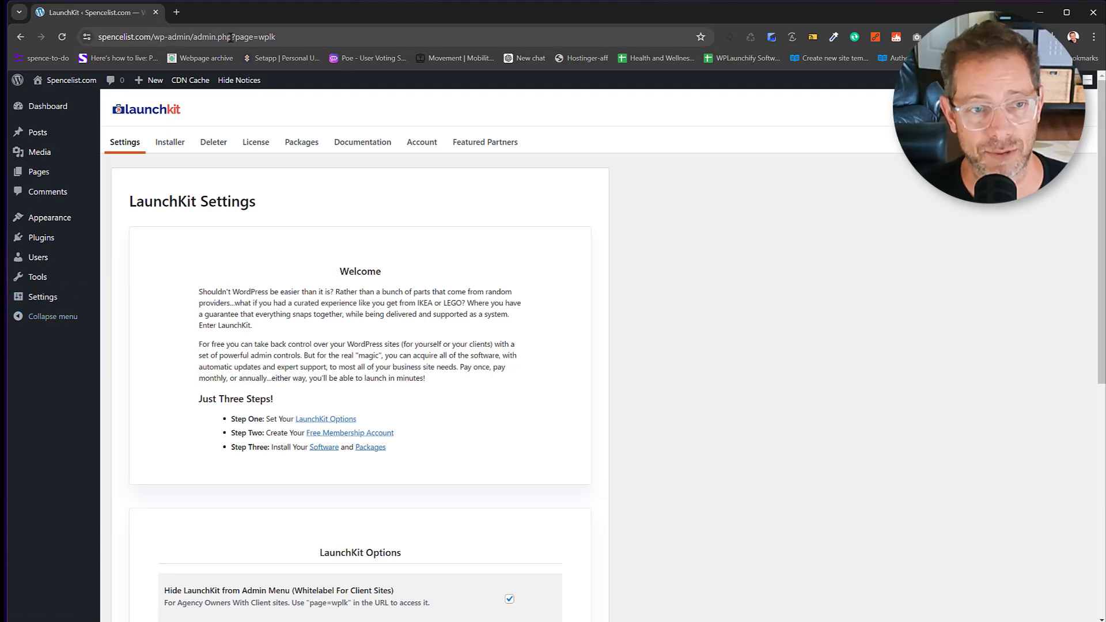
# Point out the page=wplk address, then turn hiding LaunchKit back off and save.
pyautogui.moveTo(233, 36); pyautogui.dragTo(309, 39)
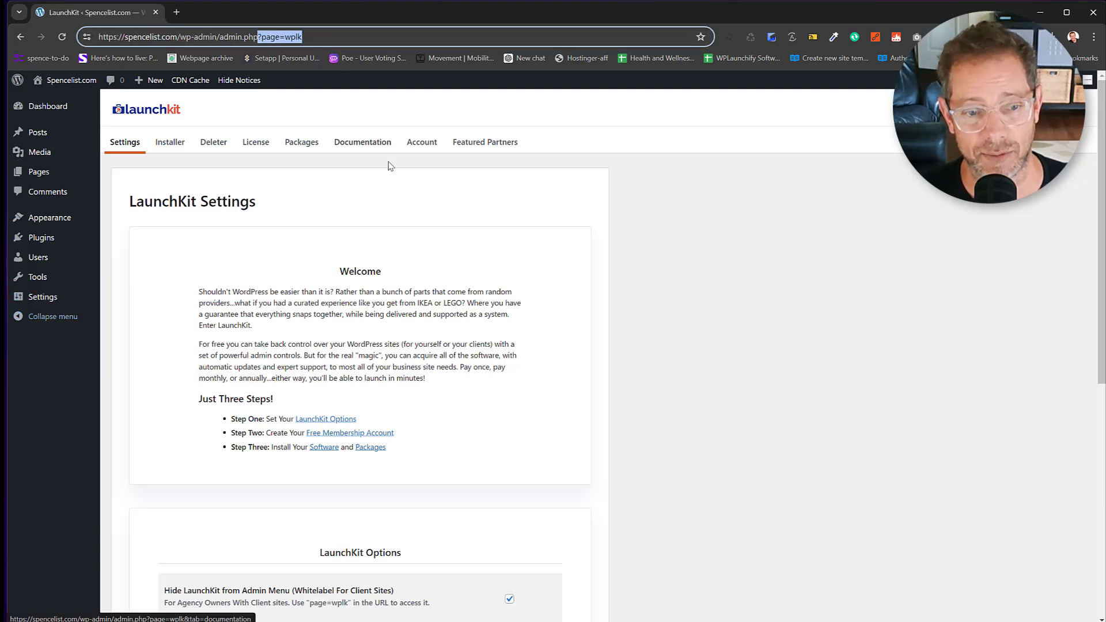
pyautogui.scroll(-5, 382, 236)
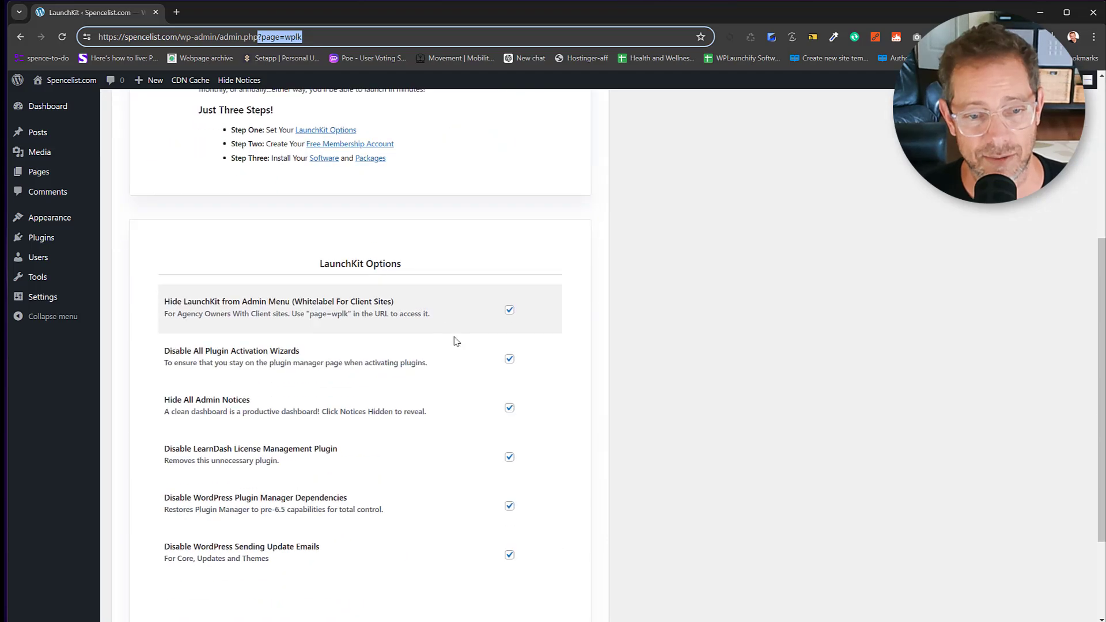
pyautogui.click(508, 311)
pyautogui.scroll(-3, 452, 353)
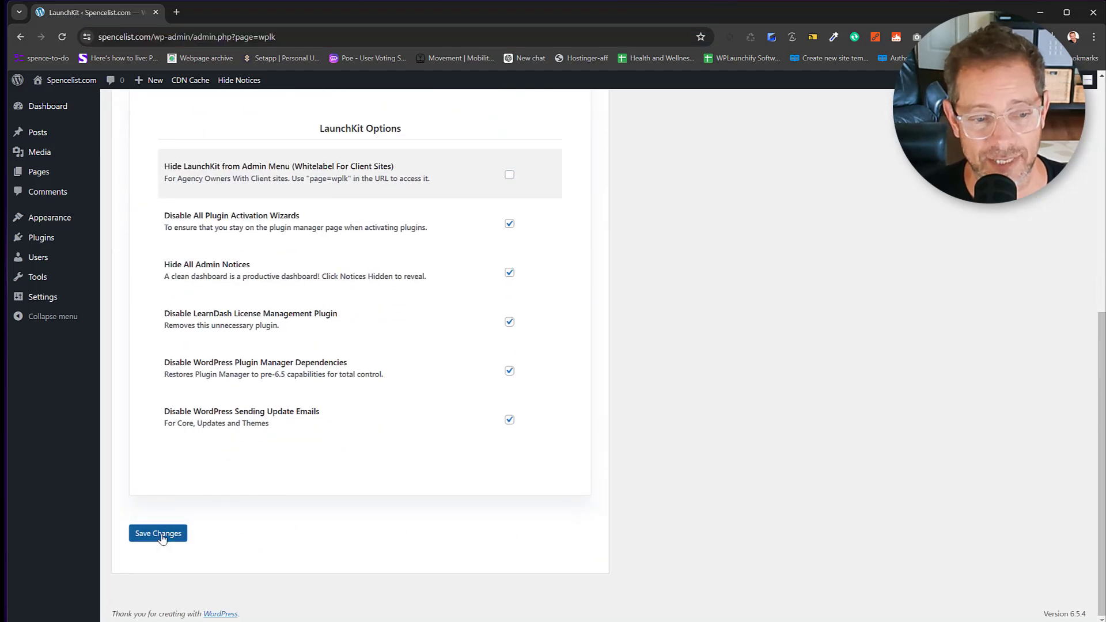
pyautogui.click(158, 532)
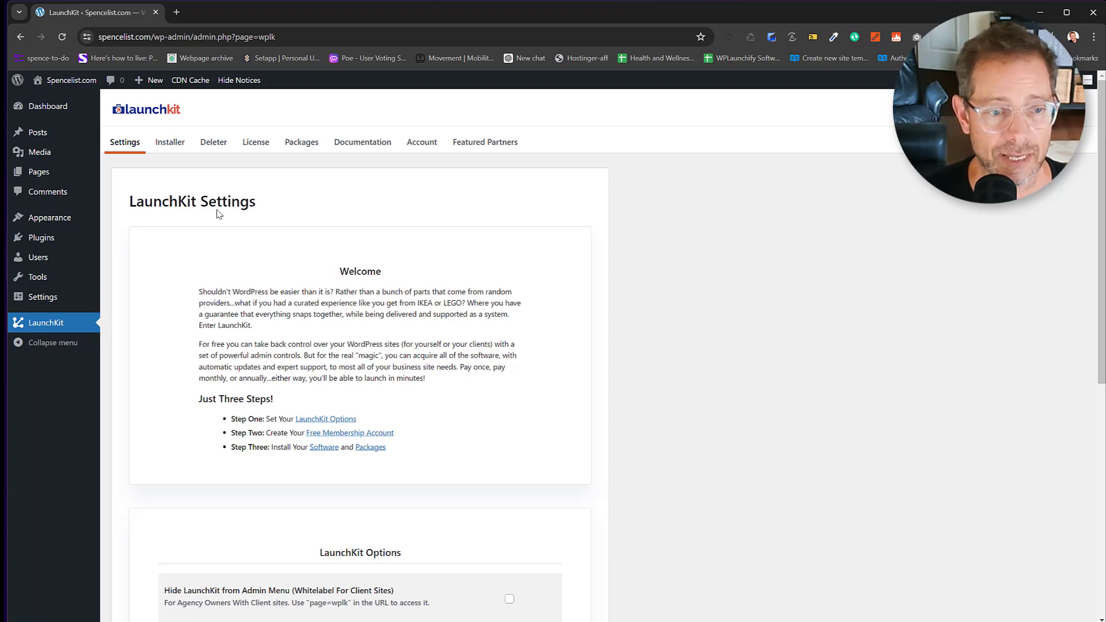
# Switch to the Installer tab and highlight the membership login email field.
pyautogui.click(164, 146)
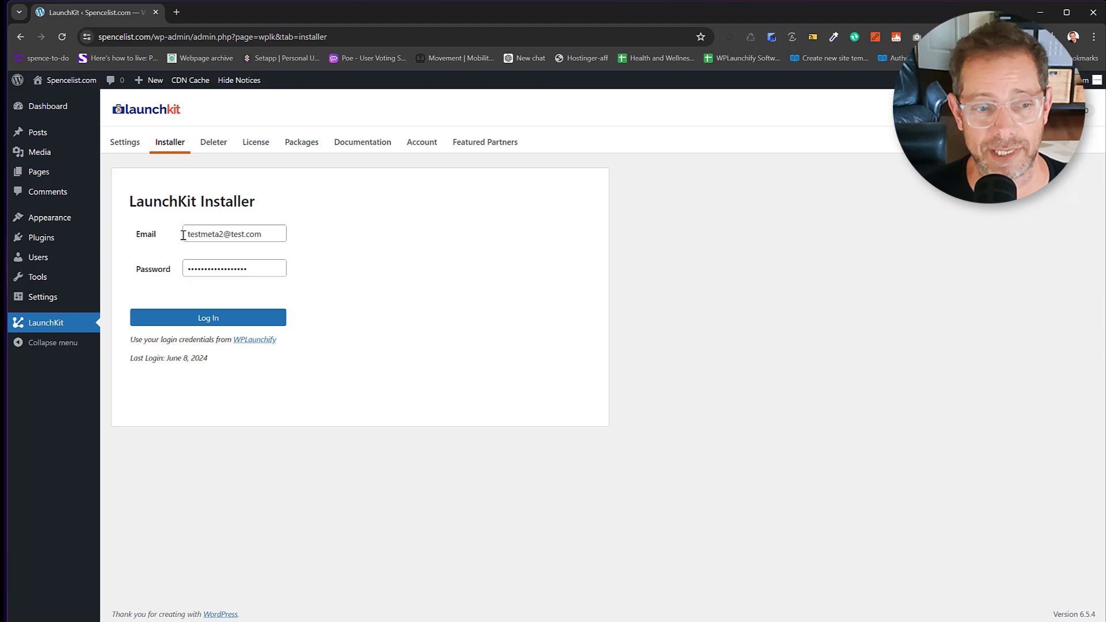
pyautogui.moveTo(185, 234); pyautogui.dragTo(348, 244)
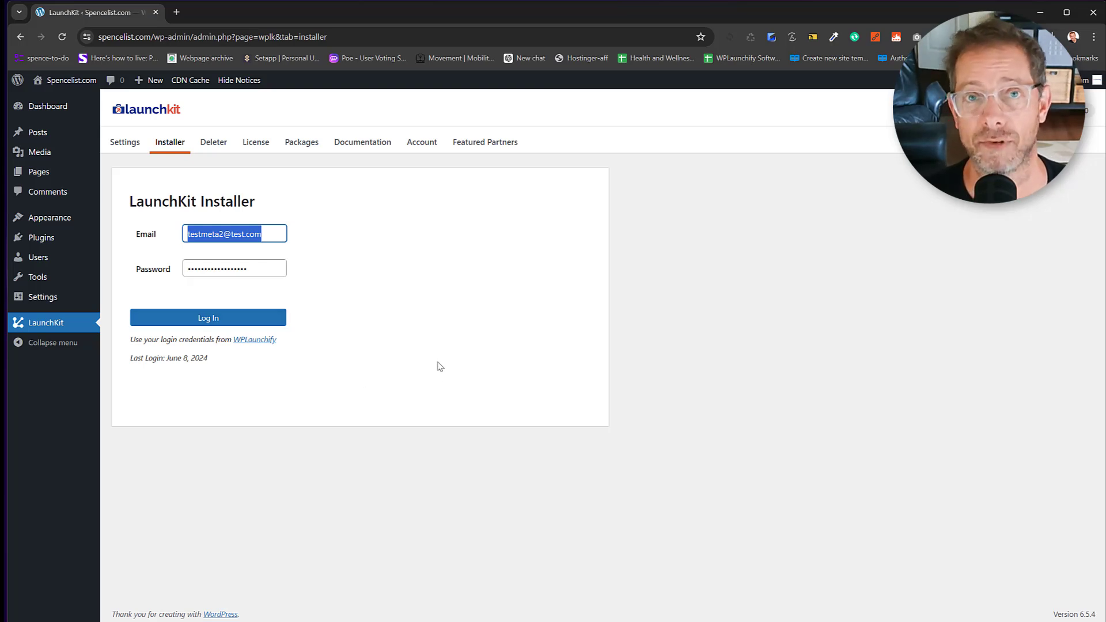
pyautogui.click(415, 305)
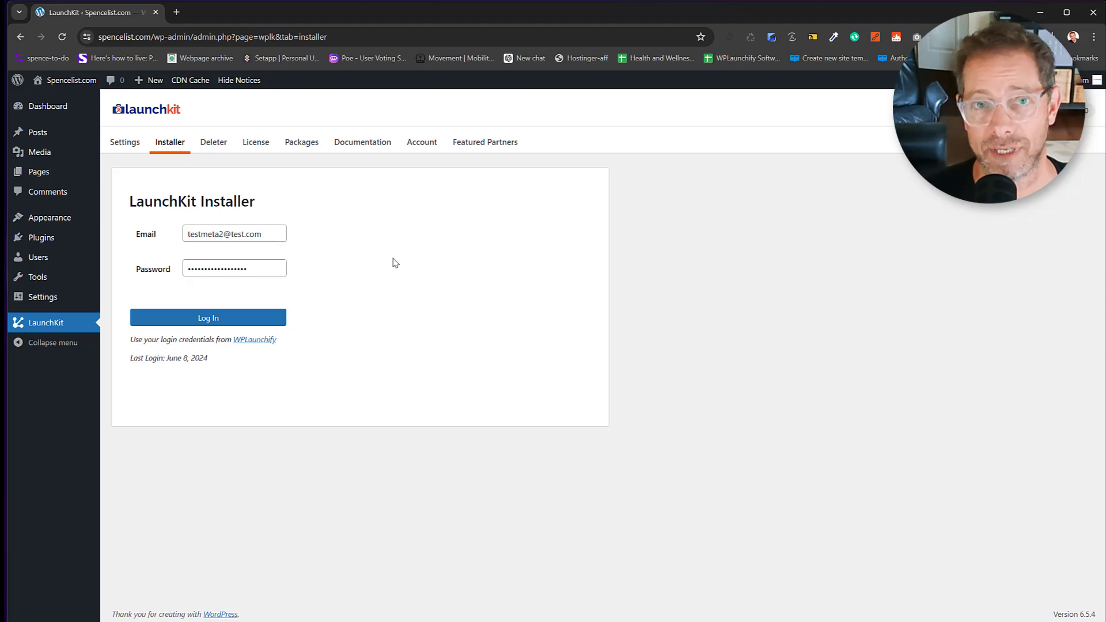
# Log in, dismiss Chrome's save-password prompt, and install the Kadence theme.
pyautogui.click(222, 324)
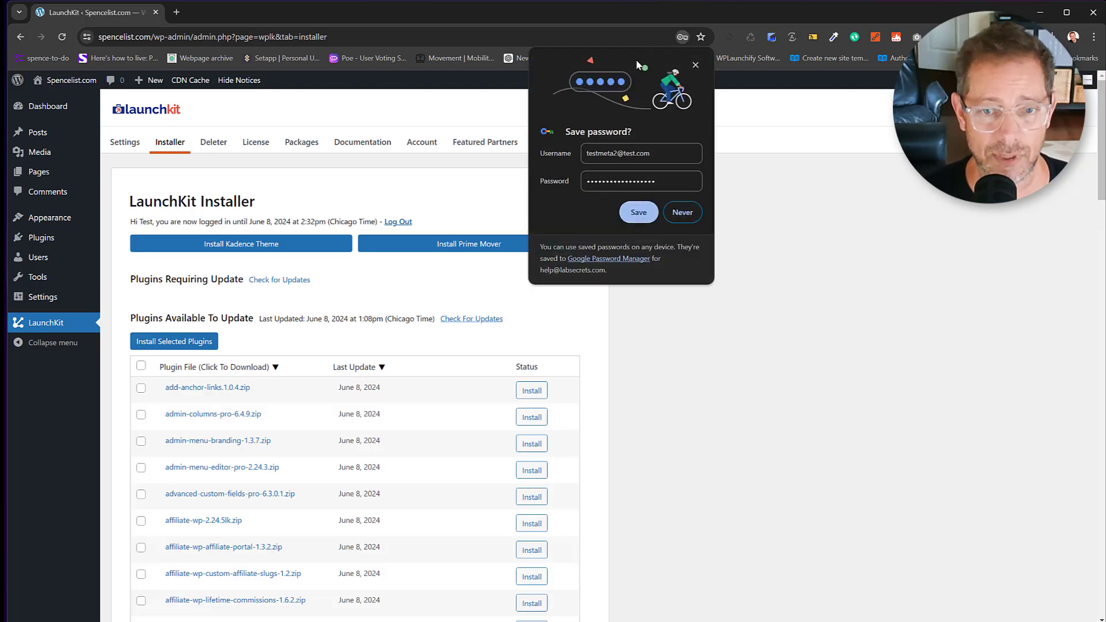
pyautogui.click(696, 66)
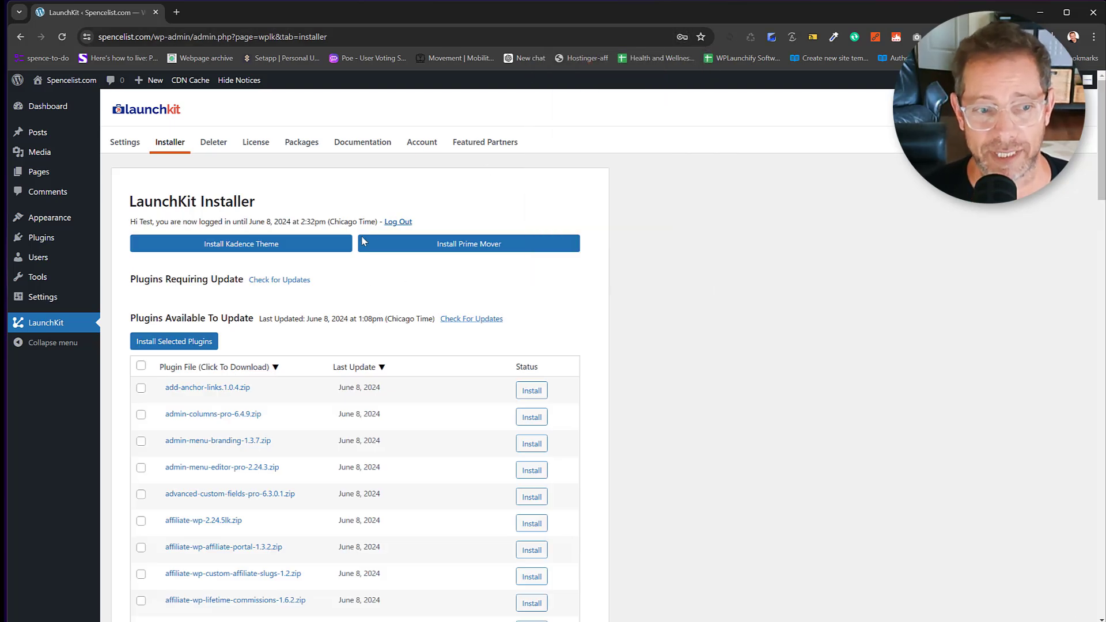
pyautogui.click(264, 249)
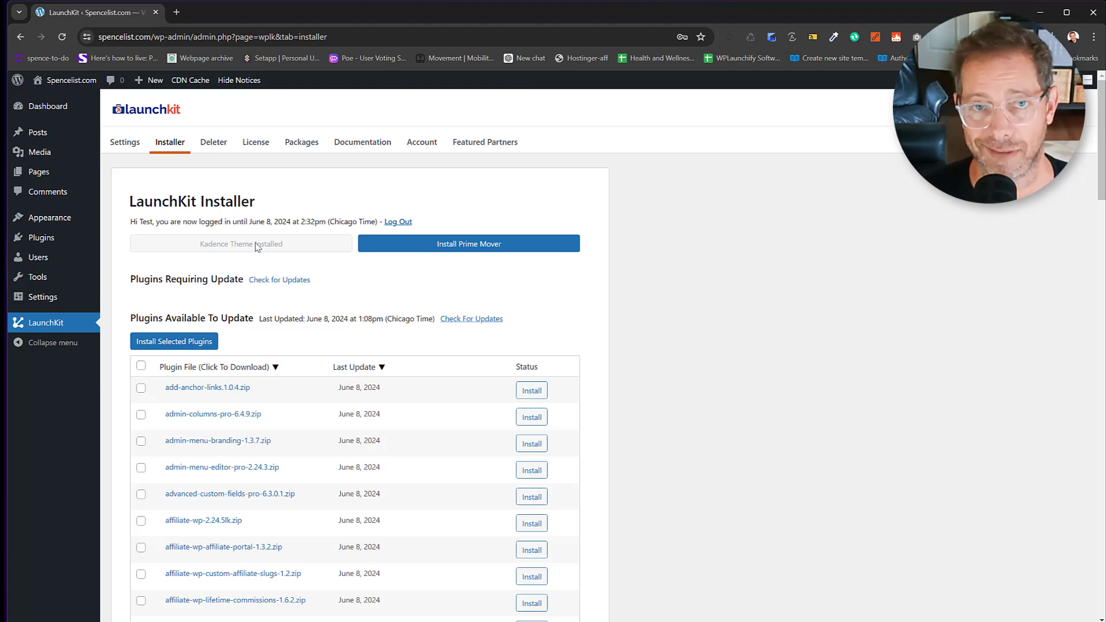
# Install Prime Mover, hide the admin notices, and go back to LaunchKit Settings.
pyautogui.click(457, 247)
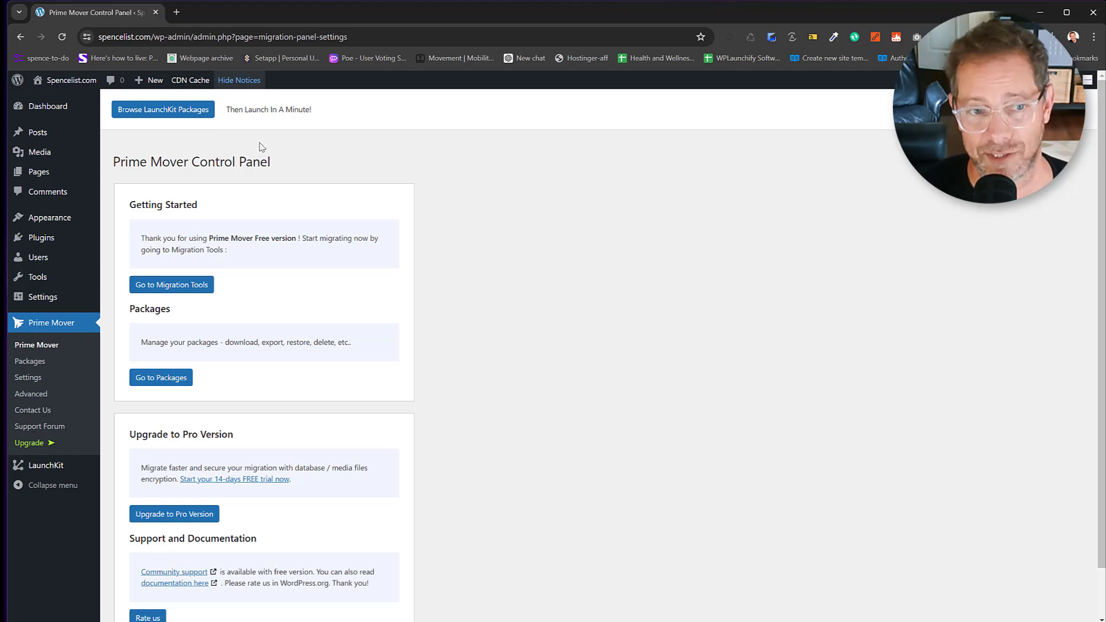
pyautogui.click(237, 84)
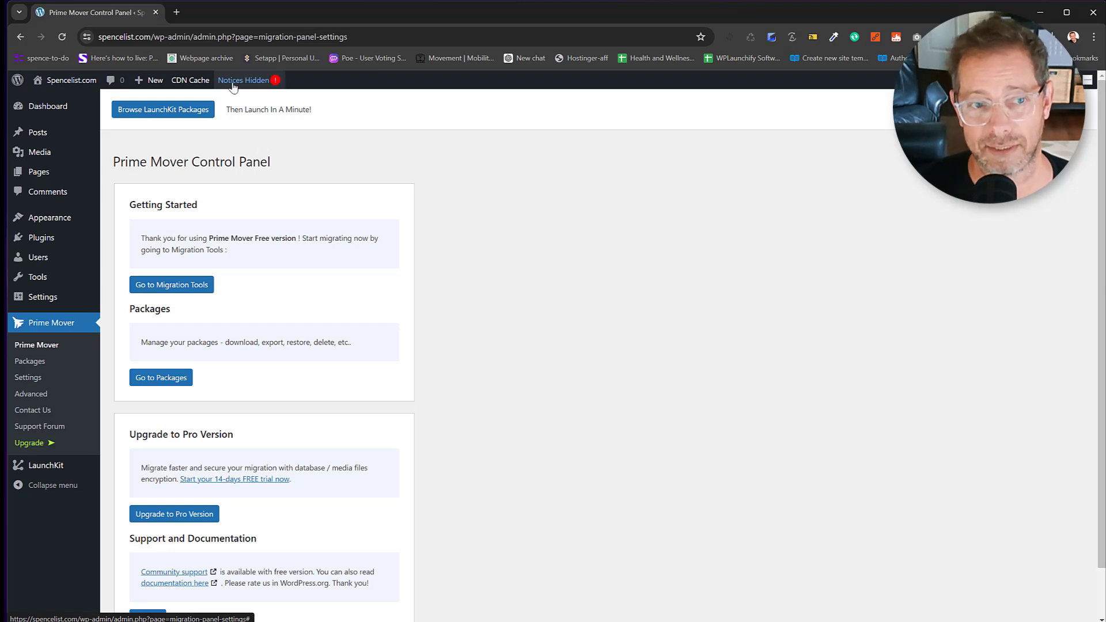
pyautogui.click(45, 466)
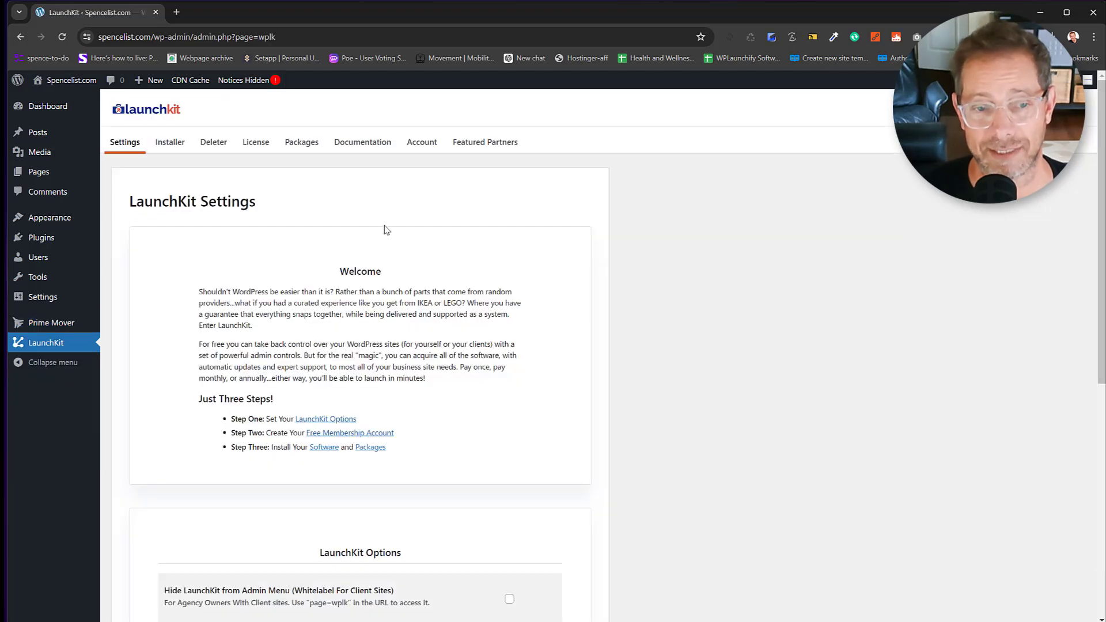
# Scroll down to the LaunchKit Options section and highlight its description.
pyautogui.scroll(-3, 380, 226)
pyautogui.scroll(-3, 340, 266)
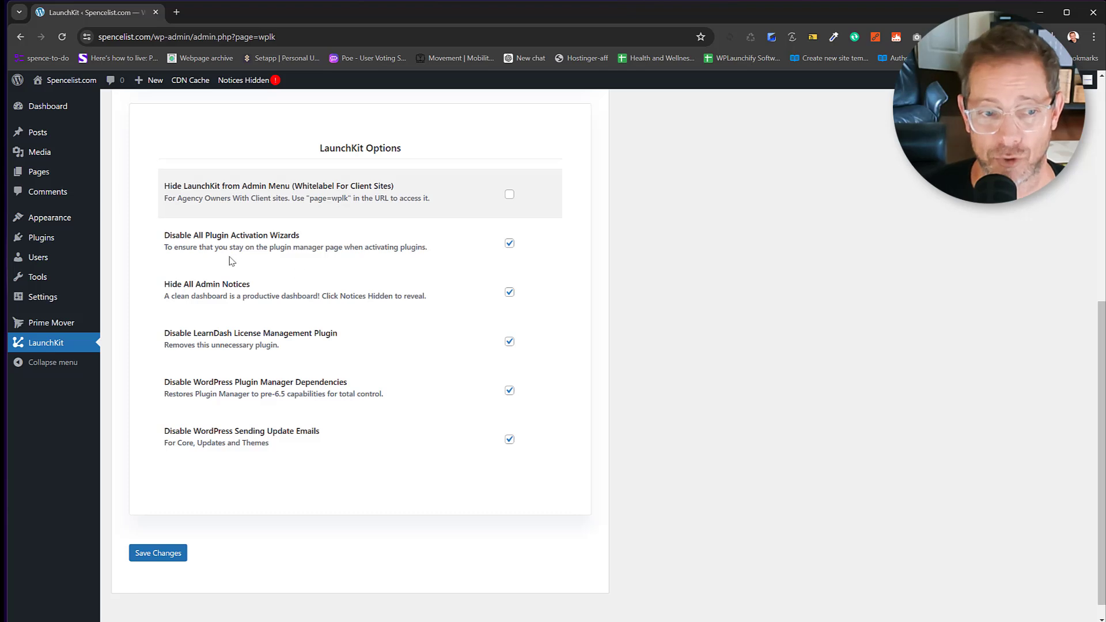
pyautogui.moveTo(165, 239); pyautogui.dragTo(320, 239)
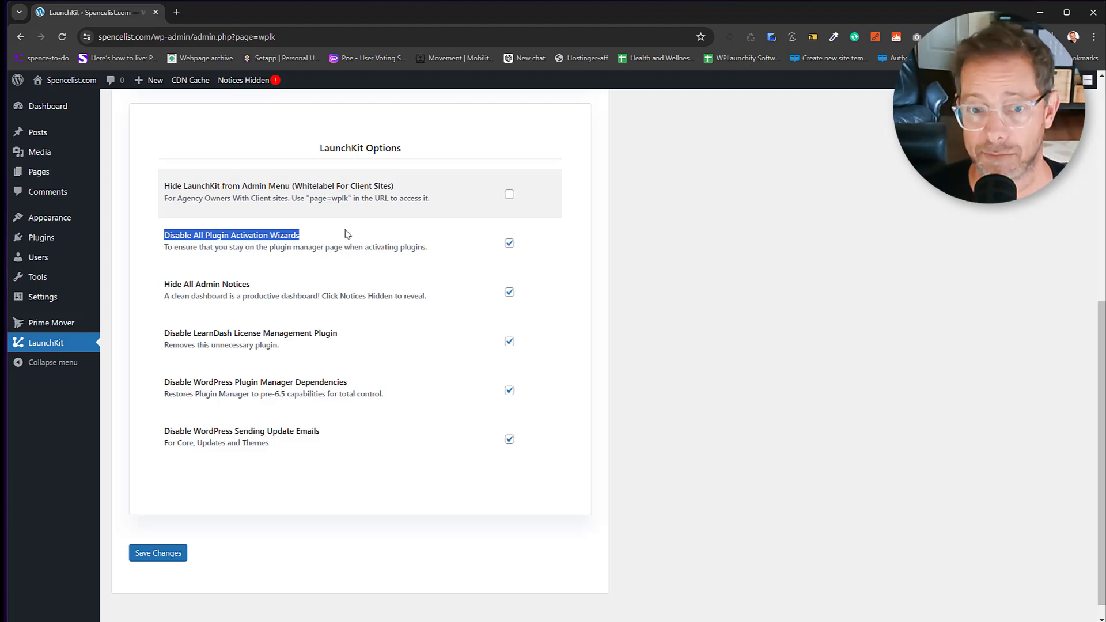
pyautogui.click(332, 280)
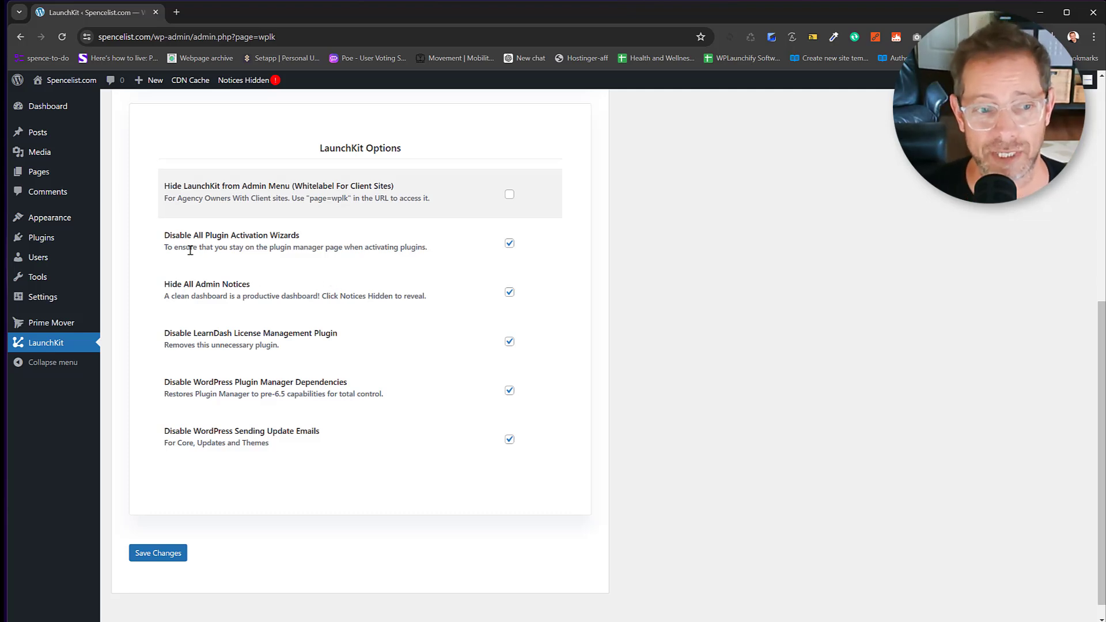
# Review options such as Hide All Admin Notices and Disable Update Emails, then reopen the Installer.
pyautogui.moveTo(172, 284); pyautogui.dragTo(215, 284)
pyautogui.moveTo(216, 236); pyautogui.dragTo(283, 238)
pyautogui.moveTo(229, 336); pyautogui.dragTo(330, 334)
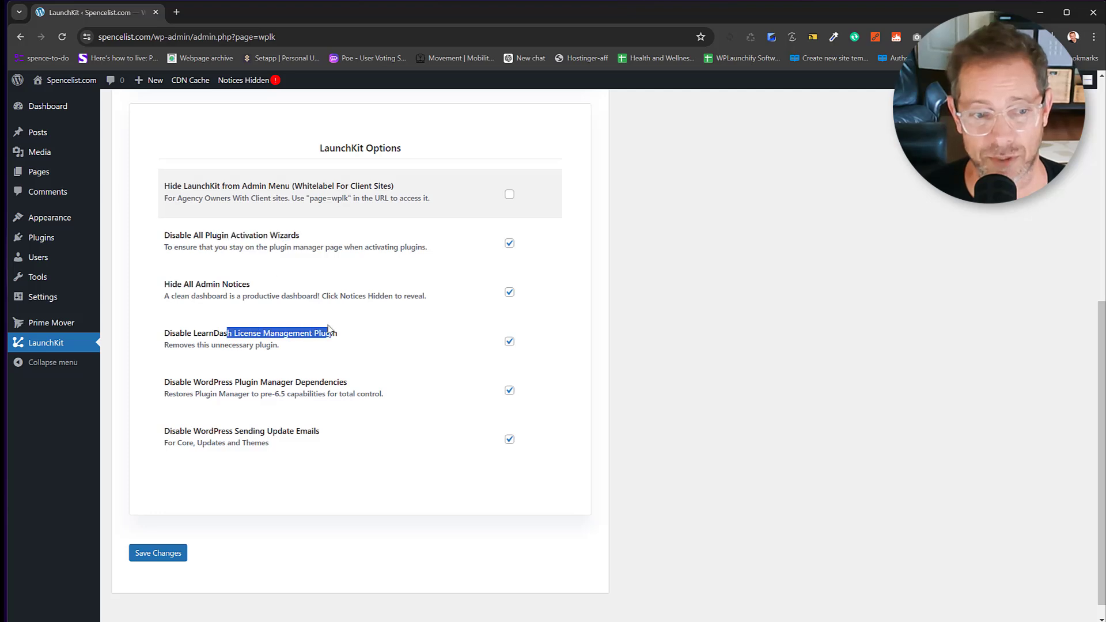
pyautogui.click(229, 384)
pyautogui.moveTo(221, 384); pyautogui.dragTo(352, 386)
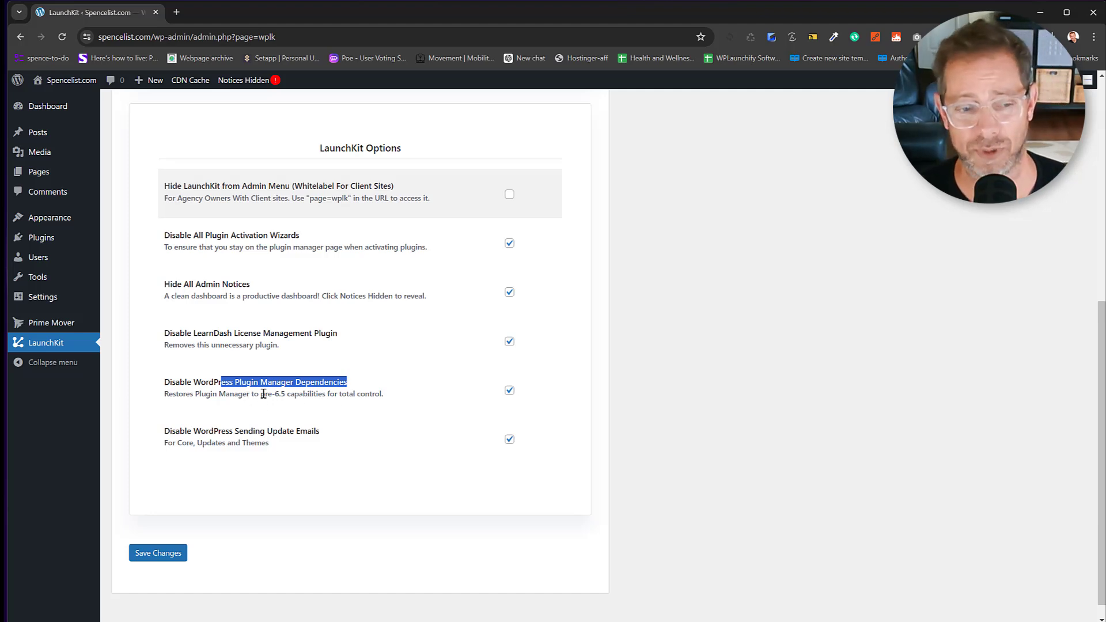
pyautogui.moveTo(167, 432); pyautogui.dragTo(333, 439)
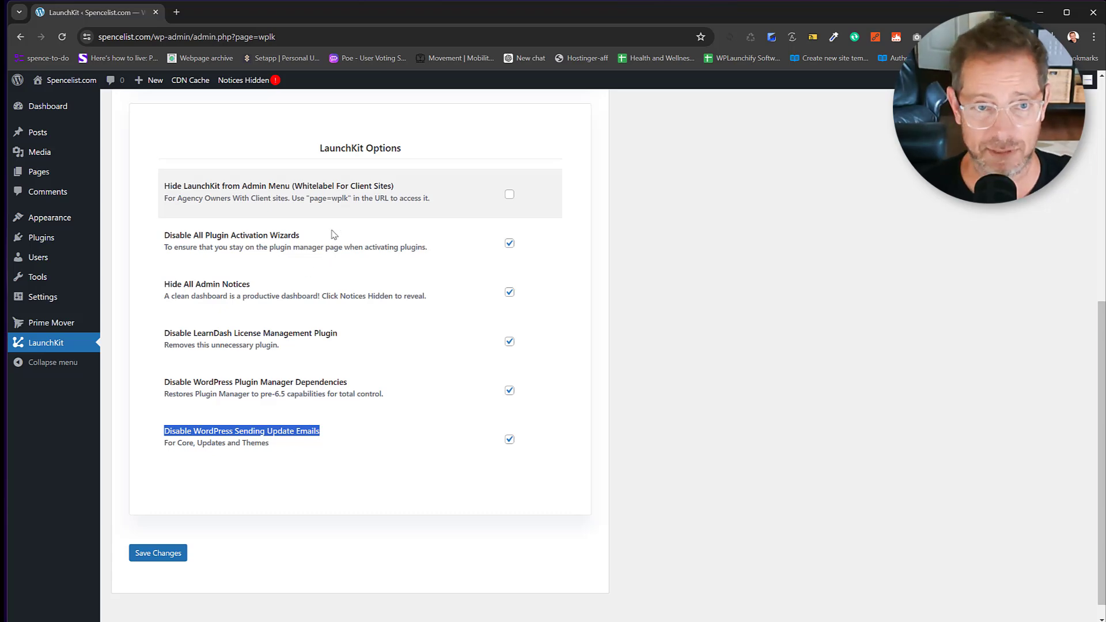
pyautogui.scroll(7, 333, 235)
pyautogui.click(171, 144)
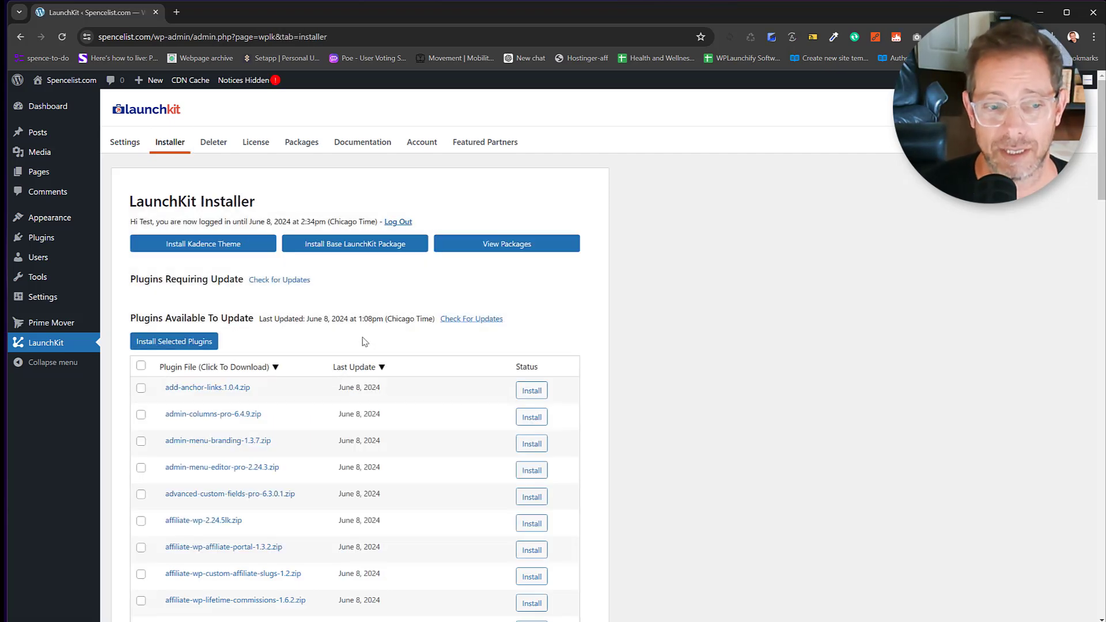
# Select all available plugins in the Installer and check for plugin updates.
pyautogui.scroll(-3, 335, 293)
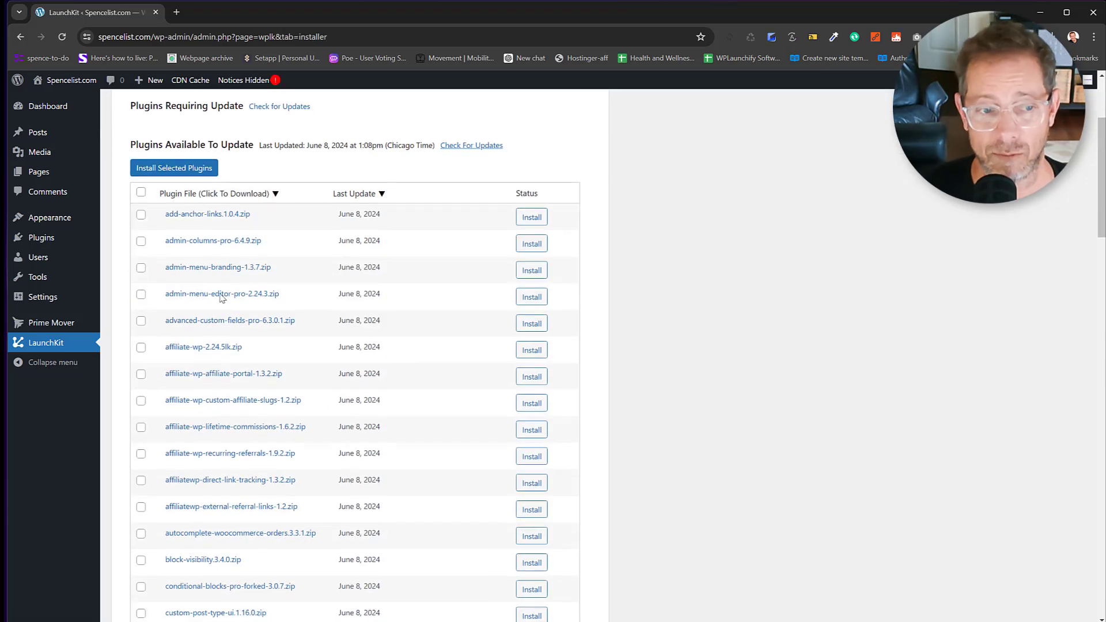
pyautogui.click(141, 193)
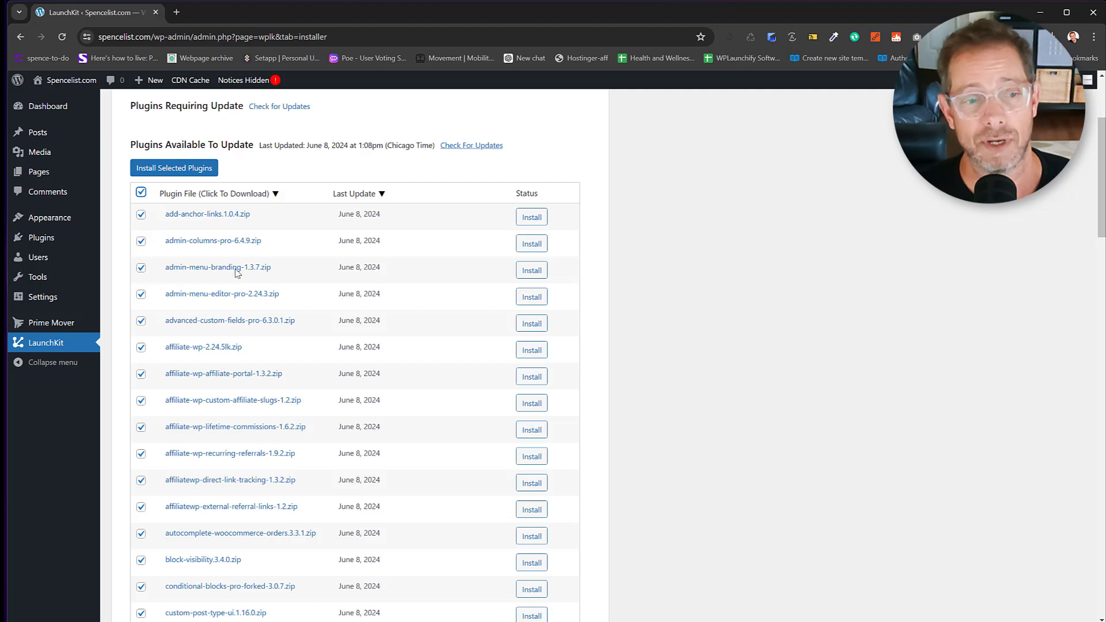
pyautogui.scroll(1, 288, 237)
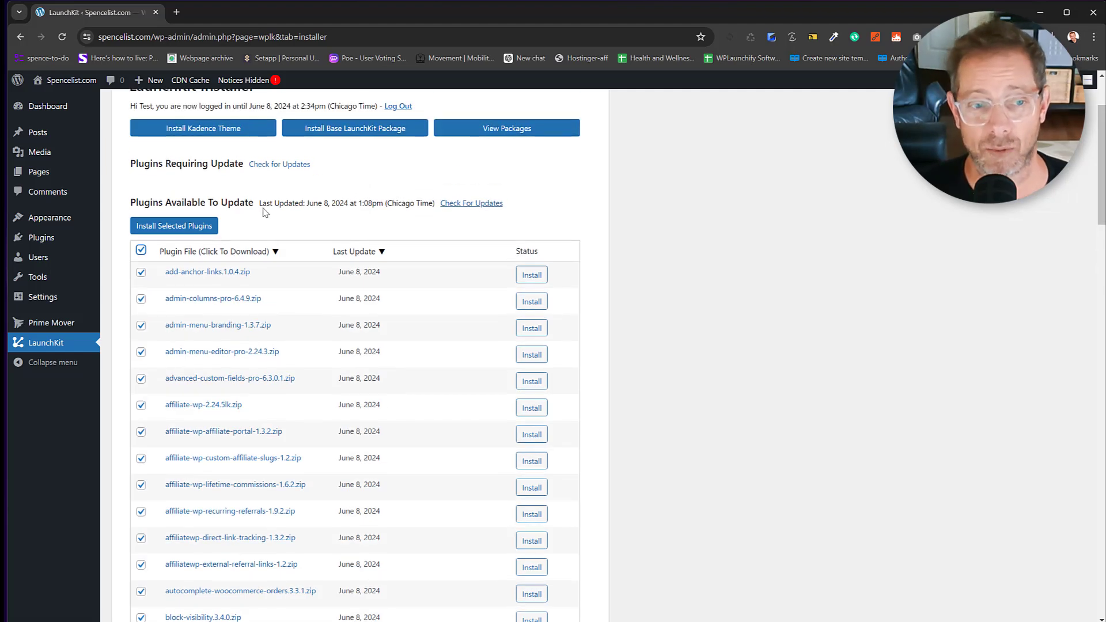
pyautogui.moveTo(264, 204); pyautogui.dragTo(358, 204)
pyautogui.click(471, 203)
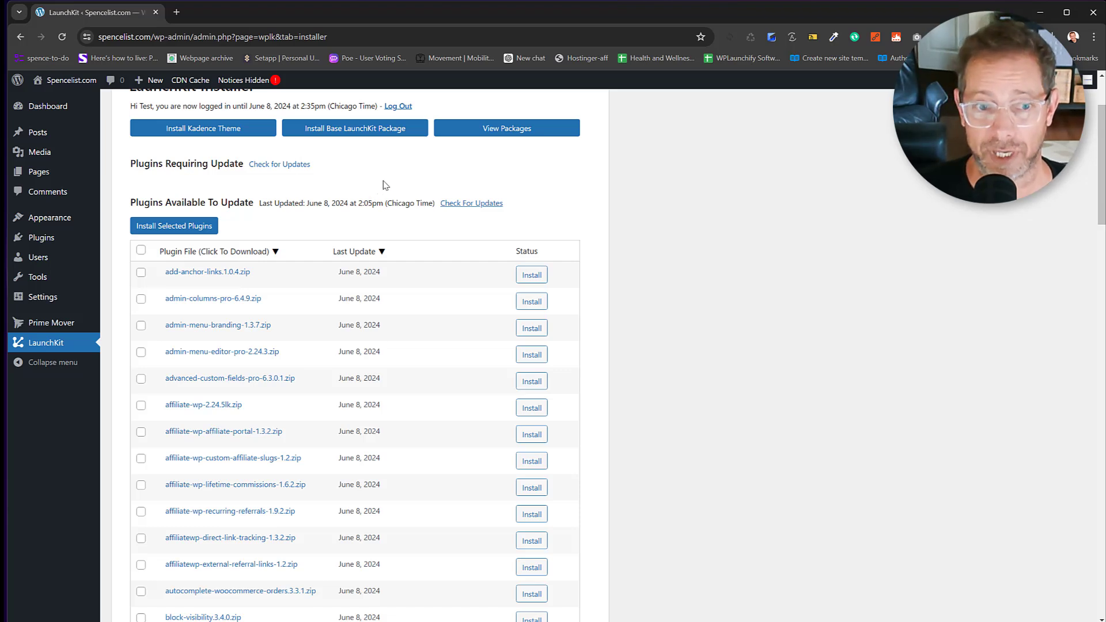
pyautogui.scroll(1, 385, 185)
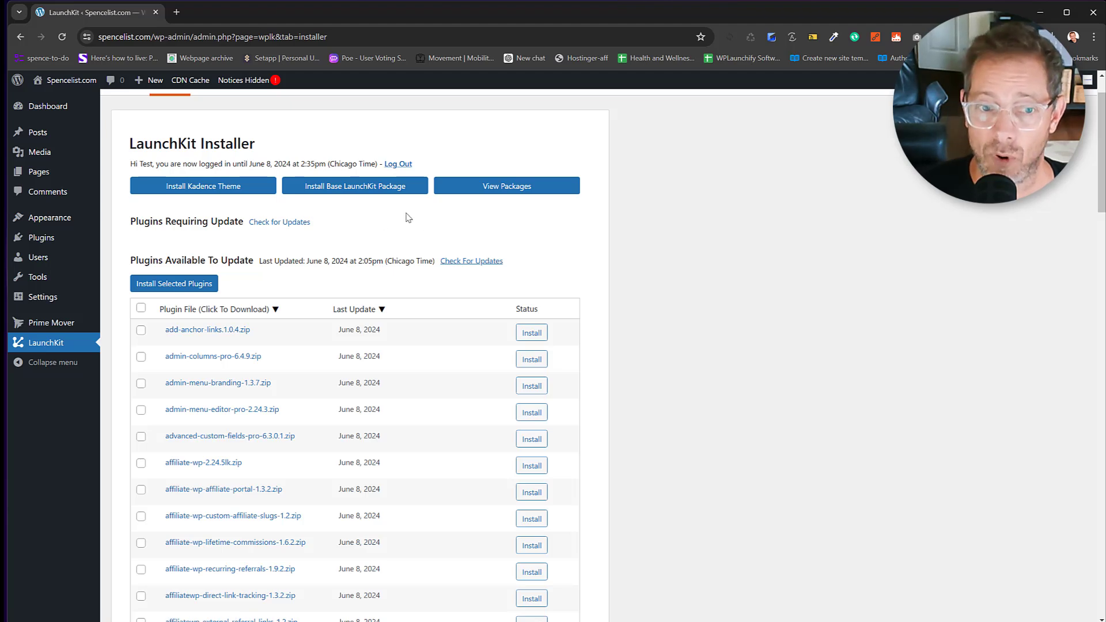
# Browse the LaunchKit packages and go to the Install LaunchKit Packages page.
pyautogui.click(491, 191)
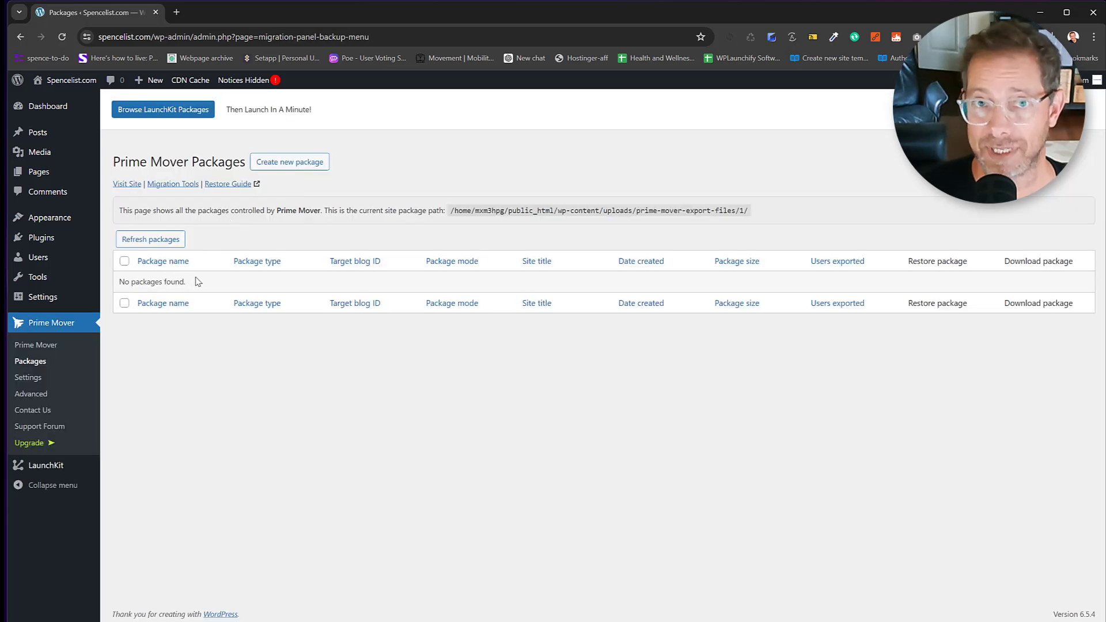
pyautogui.click(175, 112)
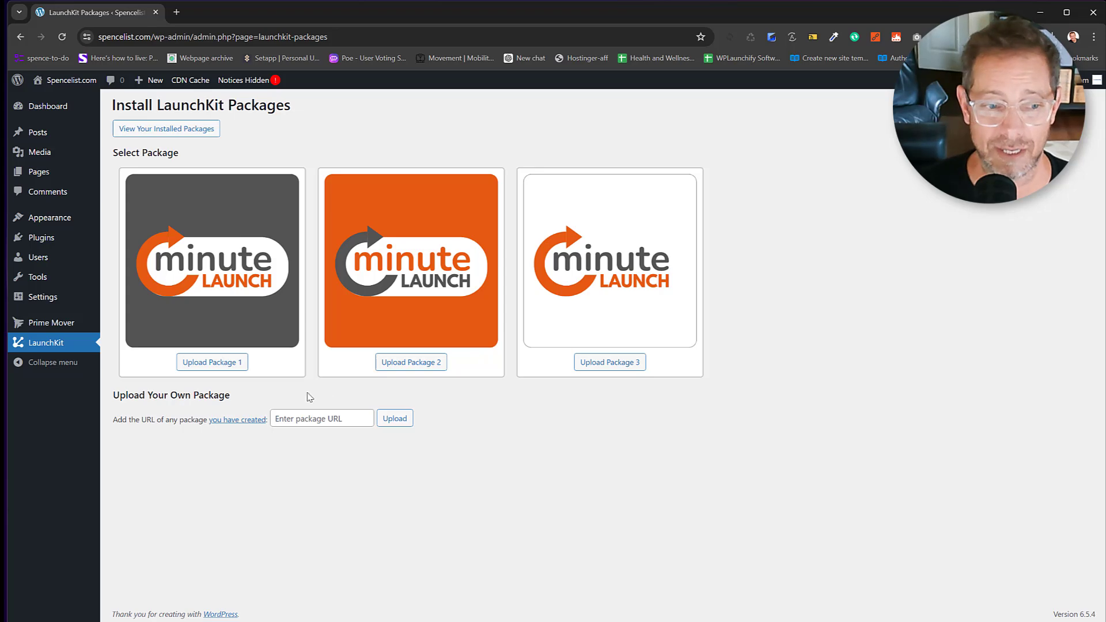
# Upload packages 1, 3 and 2, view the installed packages, then return to LaunchKit.
pyautogui.click(212, 363)
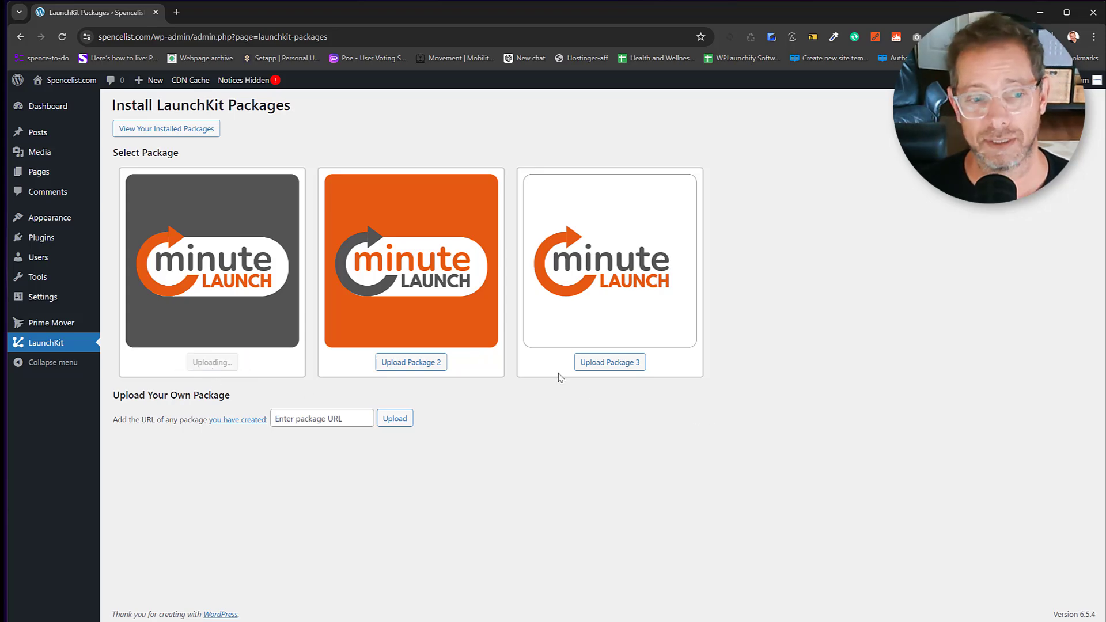
pyautogui.click(595, 364)
pyautogui.click(444, 365)
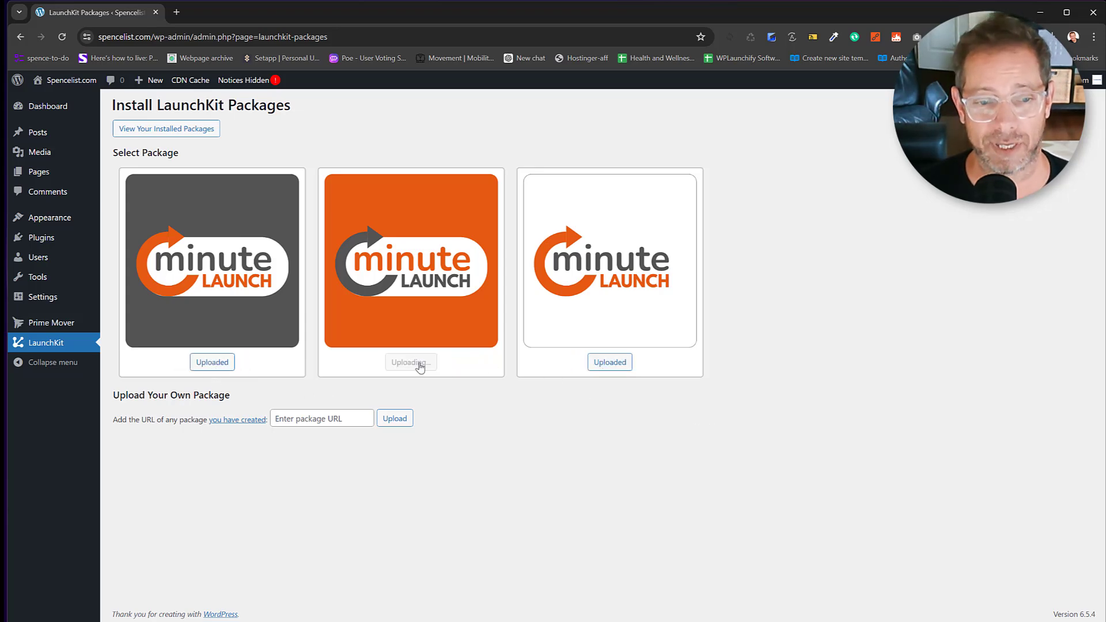
pyautogui.click(167, 130)
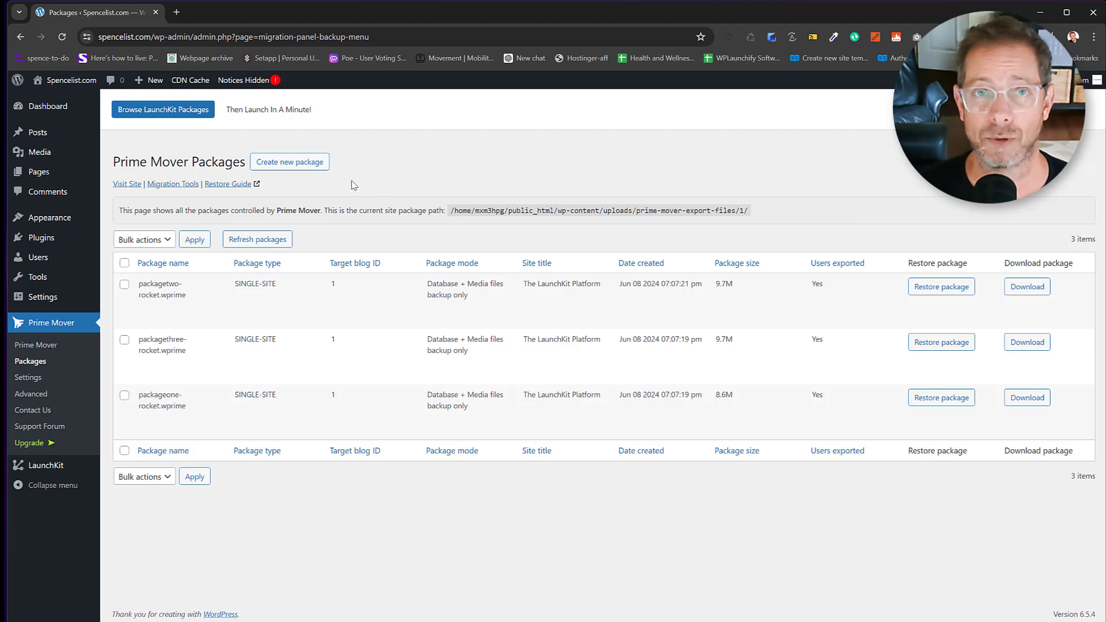
pyautogui.click(57, 468)
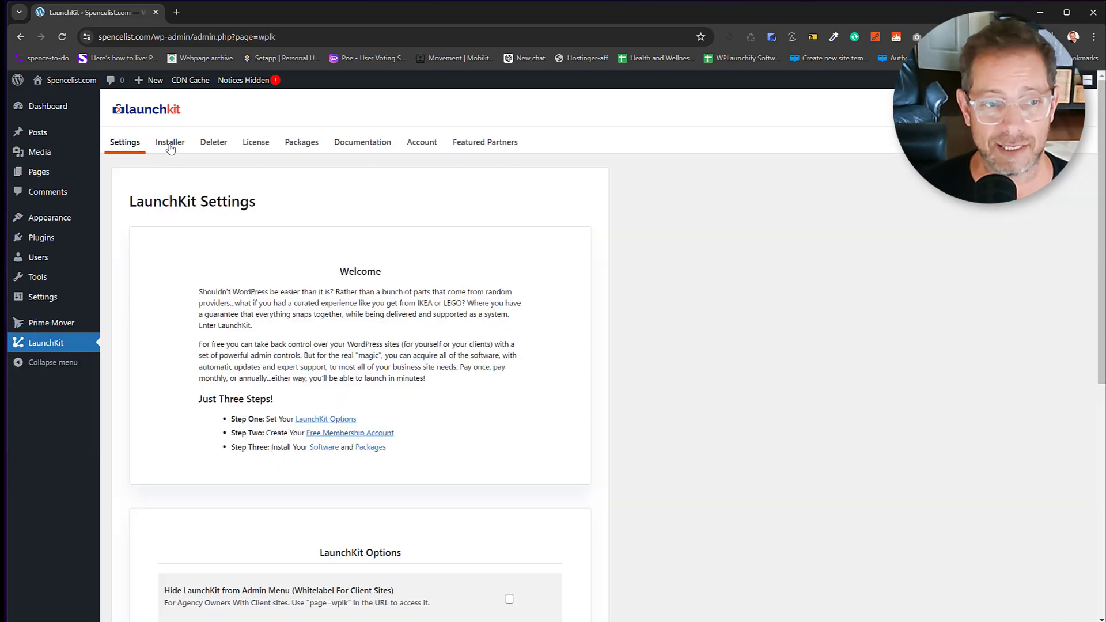
# In the Installer, install add-anchor-links, admin-menu-branding and advanced-custom-fields-pro.
pyautogui.click(172, 148)
pyautogui.scroll(-2, 214, 297)
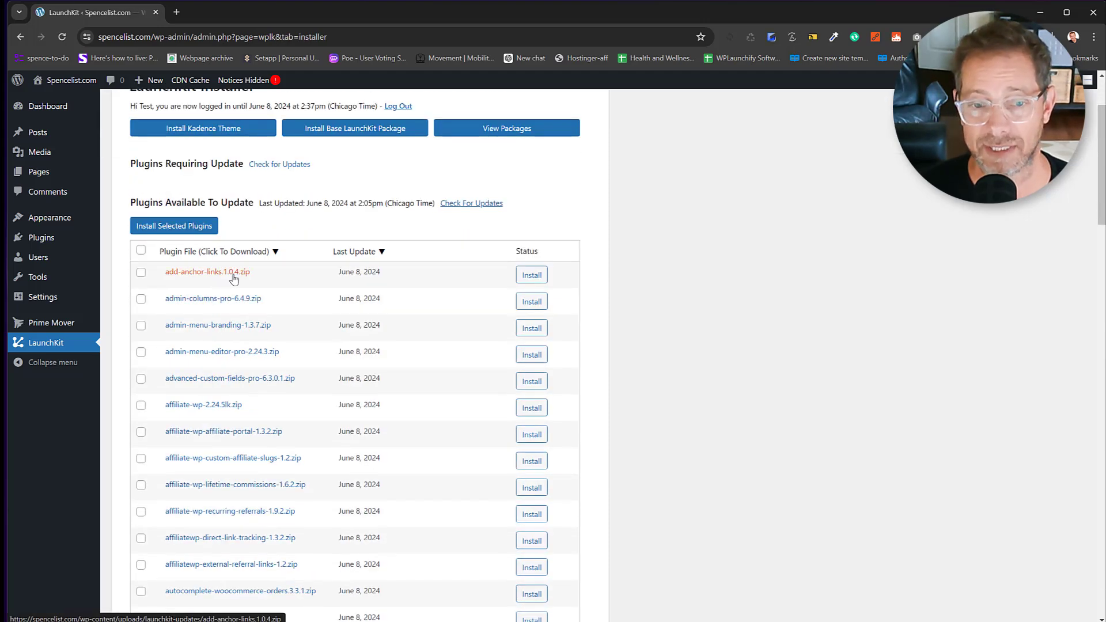
pyautogui.click(141, 252)
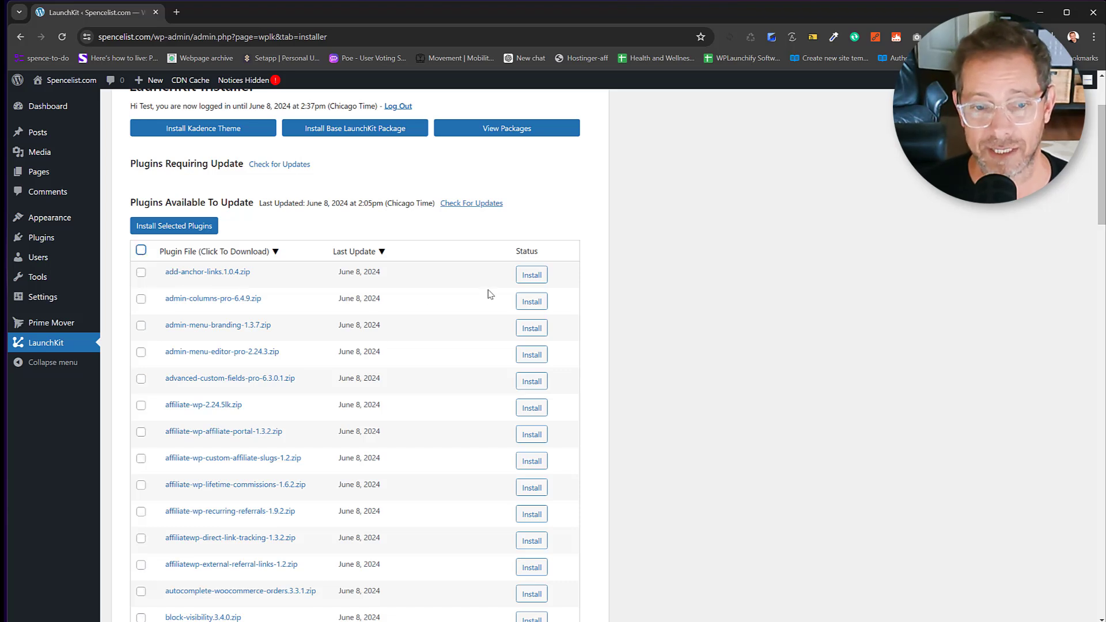
pyautogui.click(532, 275)
pyautogui.click(534, 319)
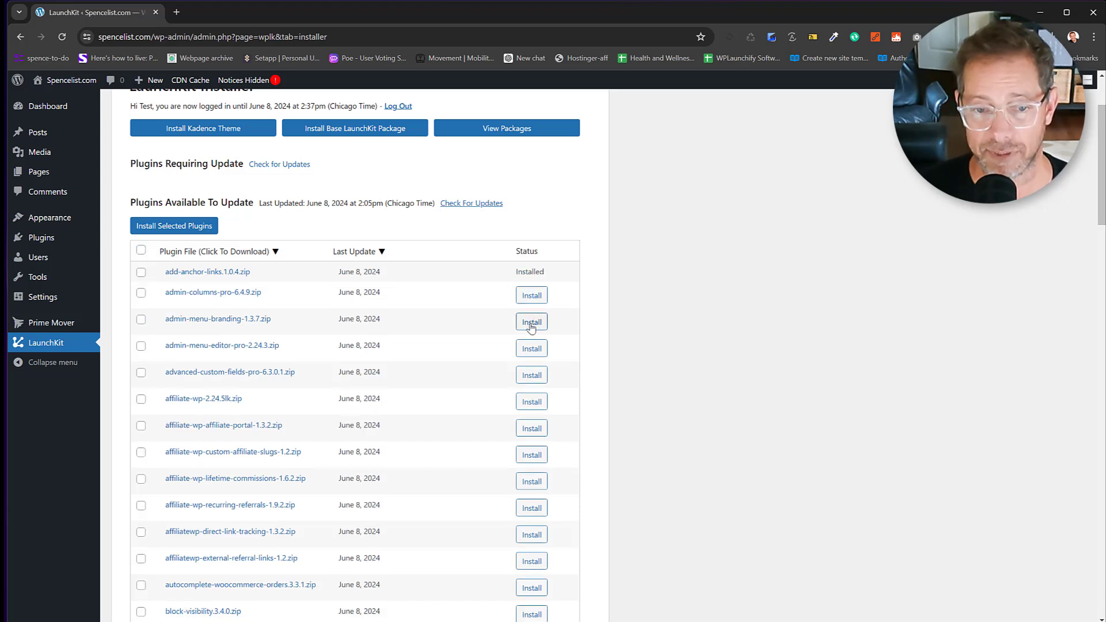
pyautogui.click(540, 372)
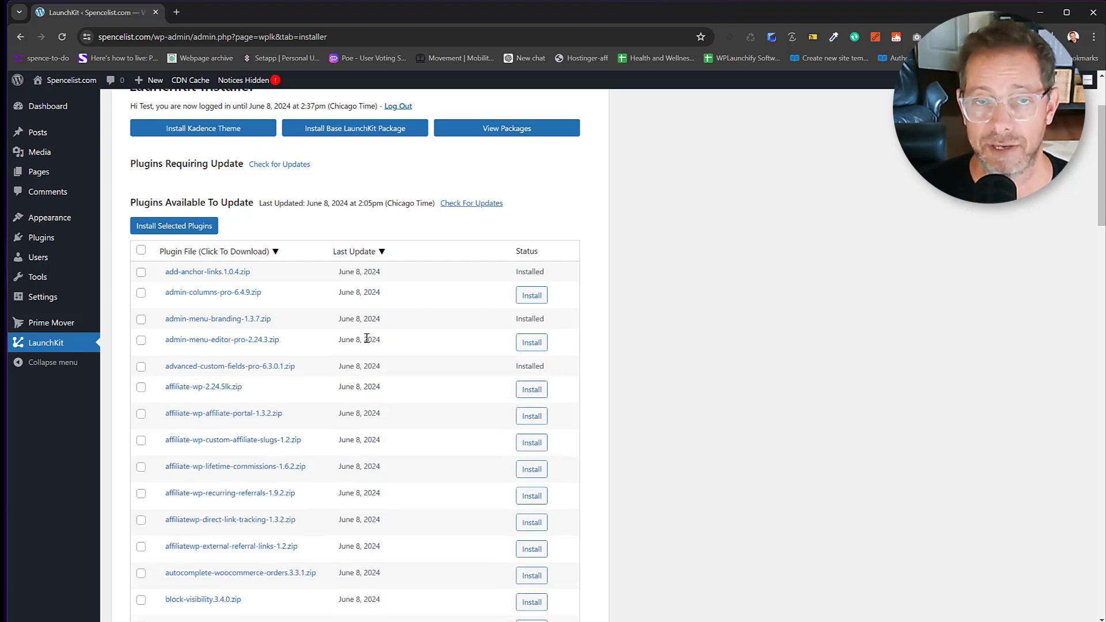
# Download add-anchor-links-1.0.4.zip and admin-menu-editor-pro-2.24.3.zip, then go to Installed Plugins.
pyautogui.click(222, 272)
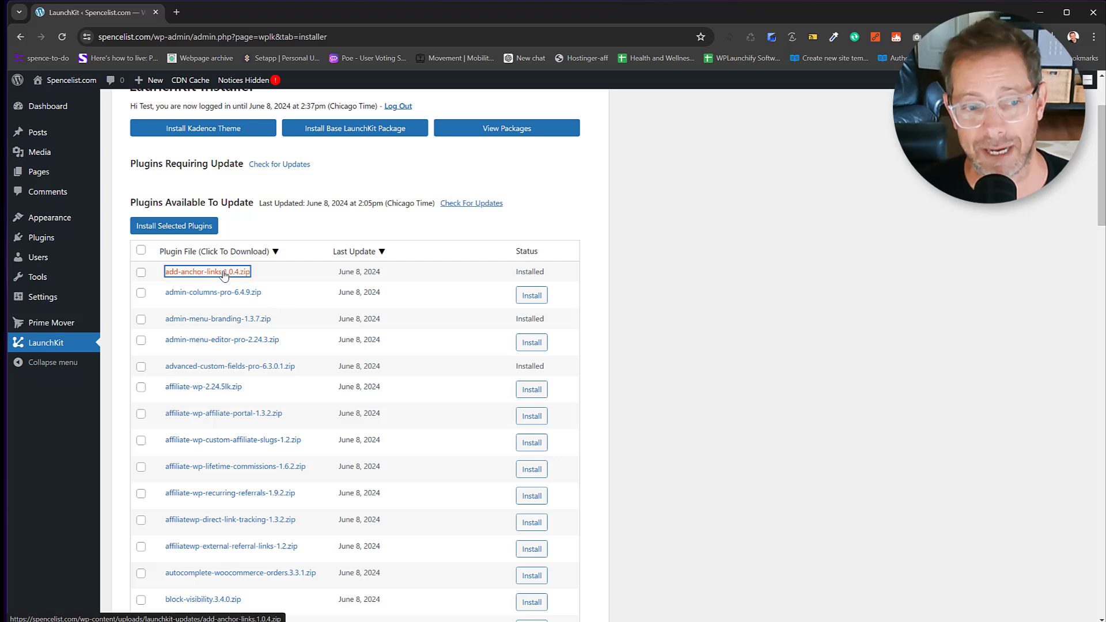
pyautogui.click(230, 340)
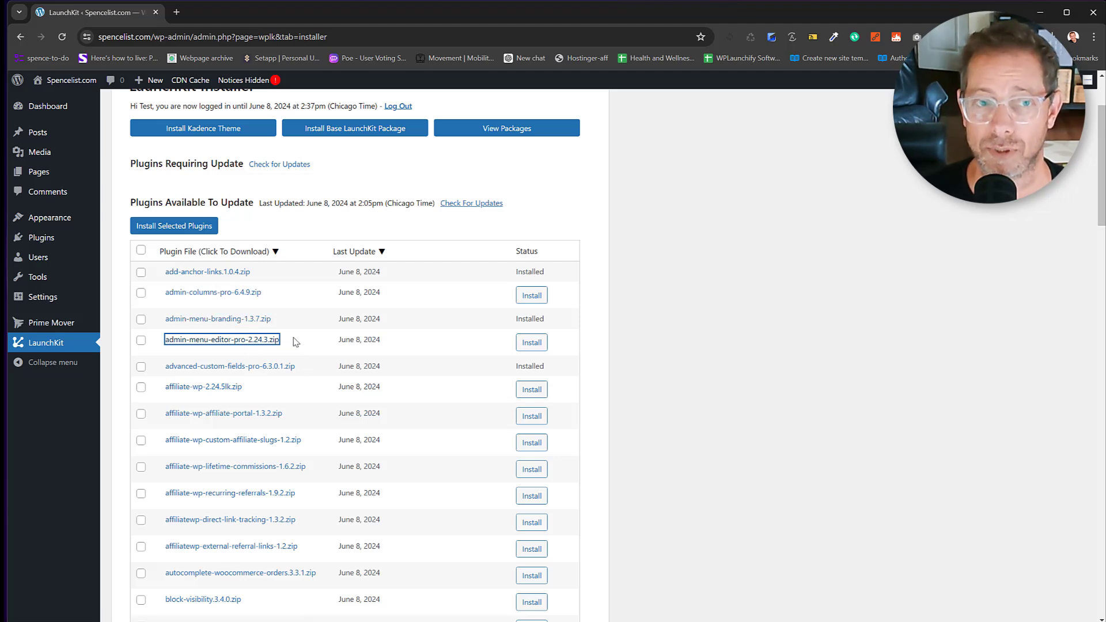
pyautogui.click(47, 240)
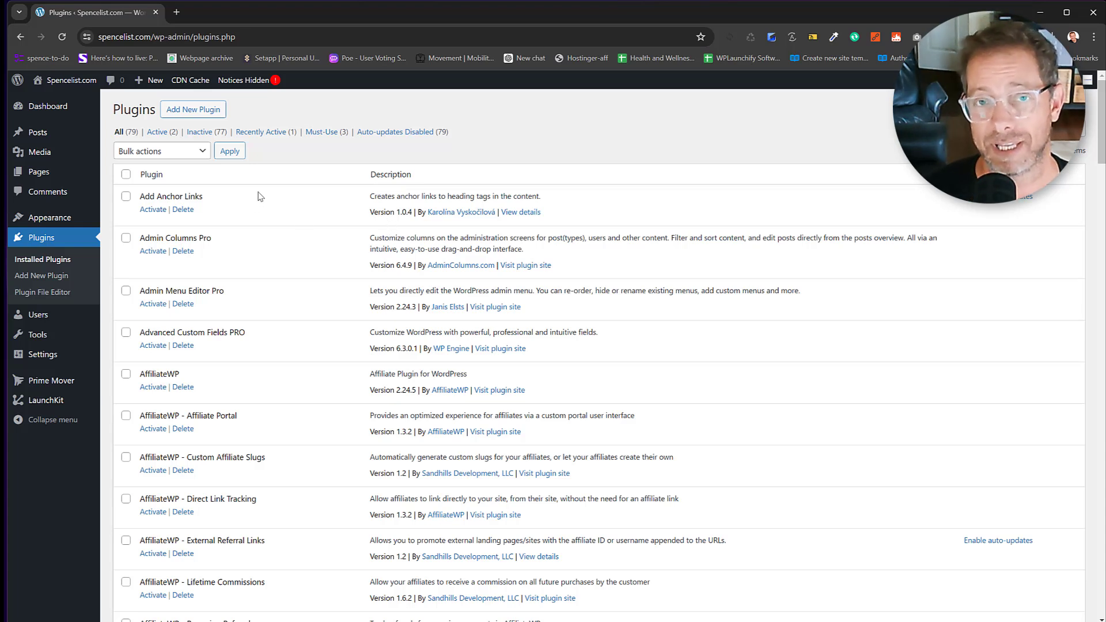
# Scroll down the Installed Plugins list to review the inactive plugins.
pyautogui.scroll(-10, 259, 197)
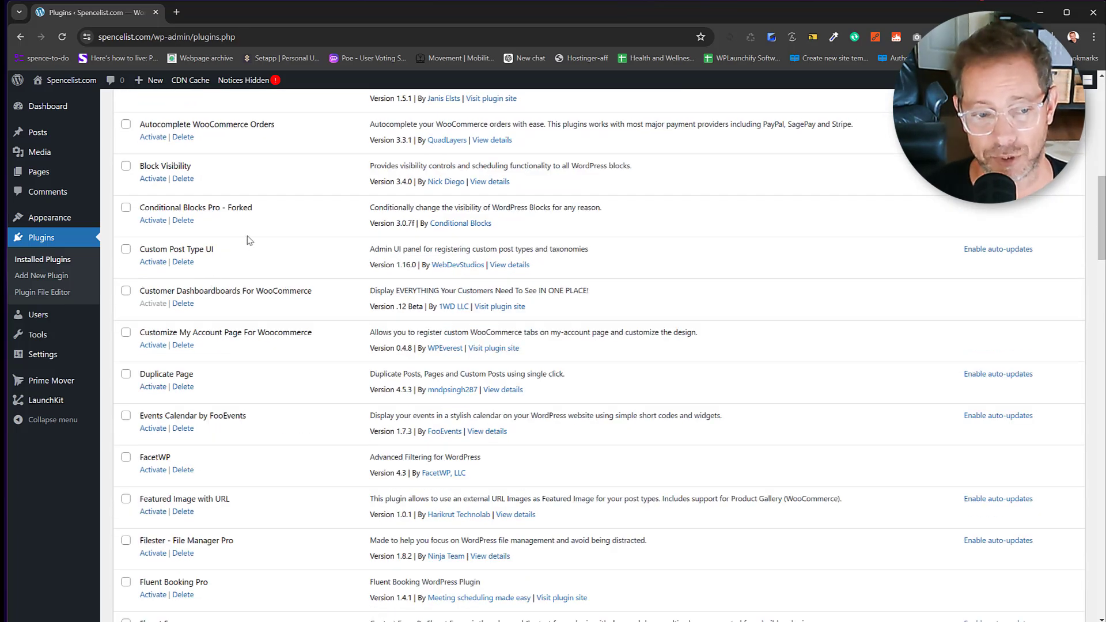
# Tick Duplicate Page, Customer Dashboard For WooCommerce and Autocomplete WooCommerce Orders.
pyautogui.scroll(-3, 249, 240)
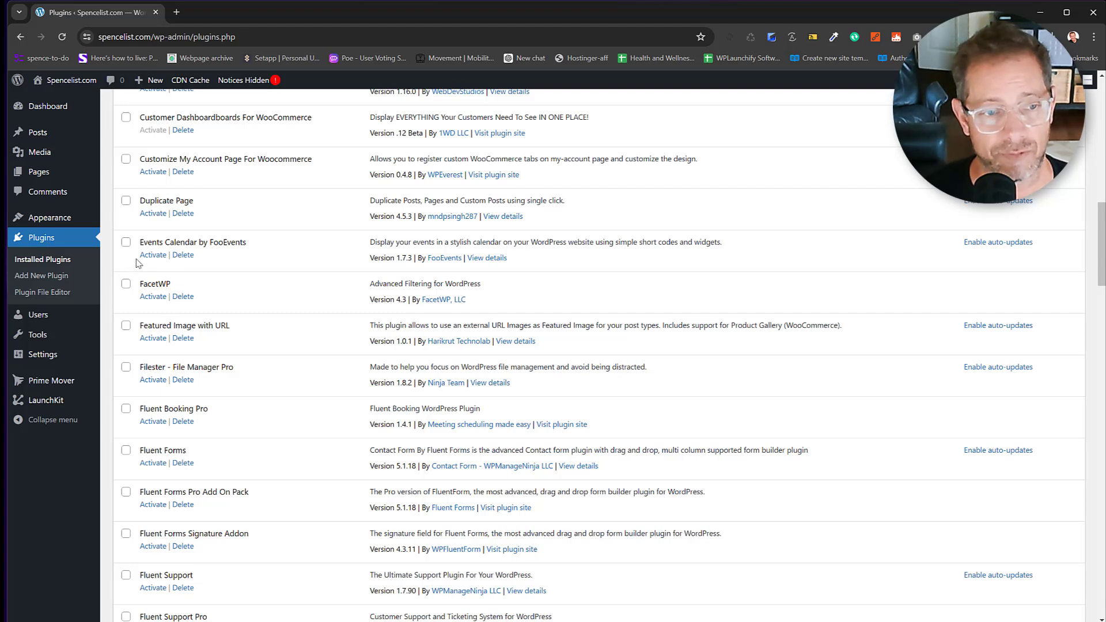
pyautogui.click(126, 200)
pyautogui.scroll(1, 231, 191)
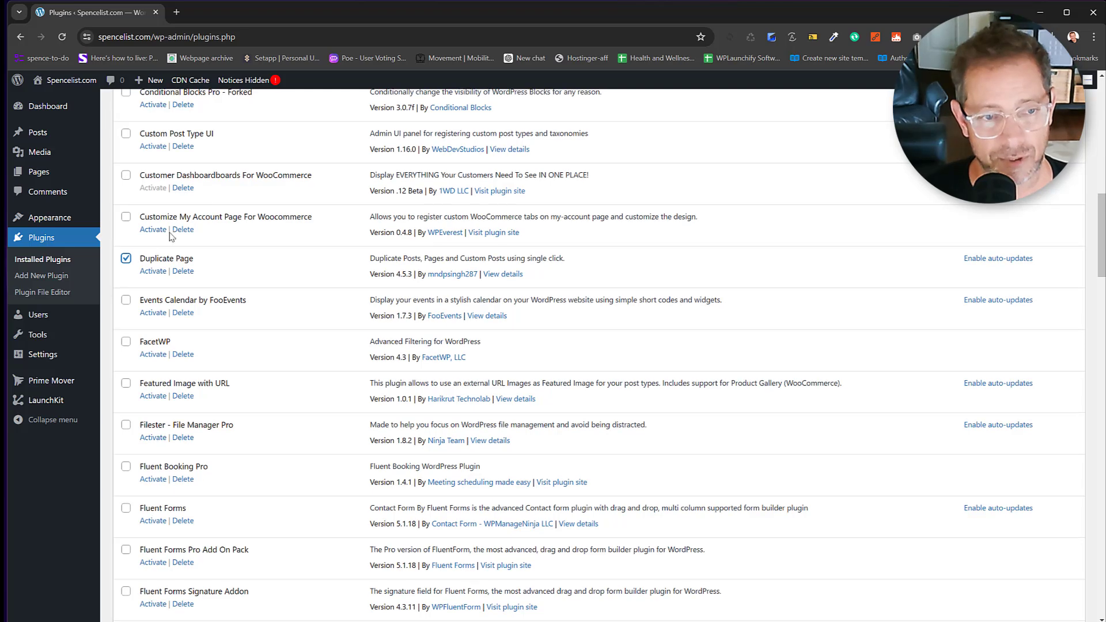
pyautogui.click(126, 175)
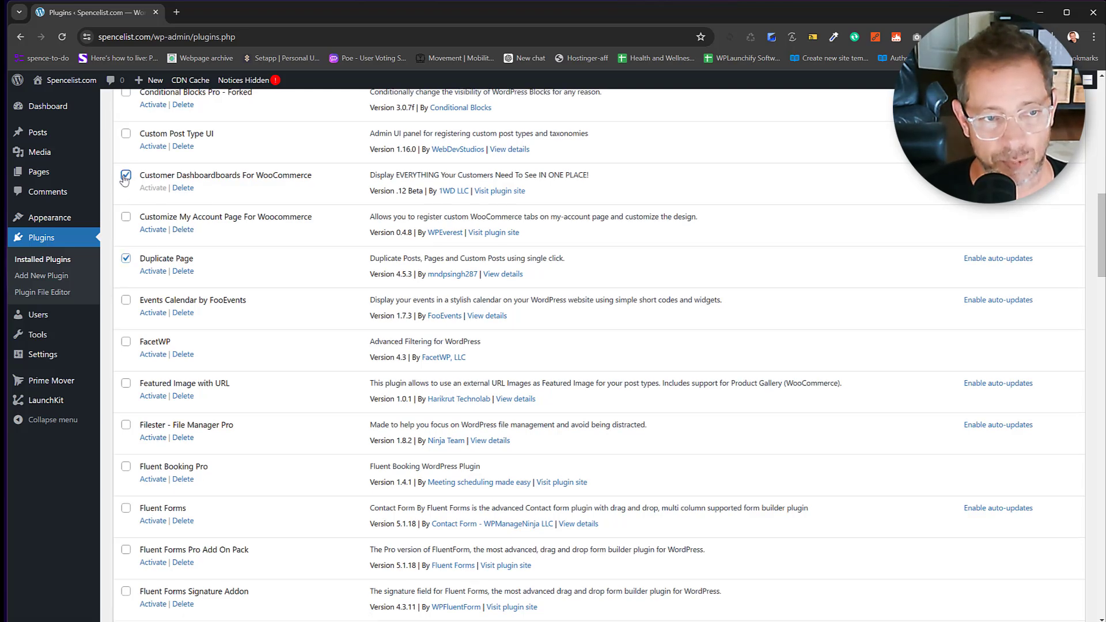
pyautogui.scroll(3, 202, 202)
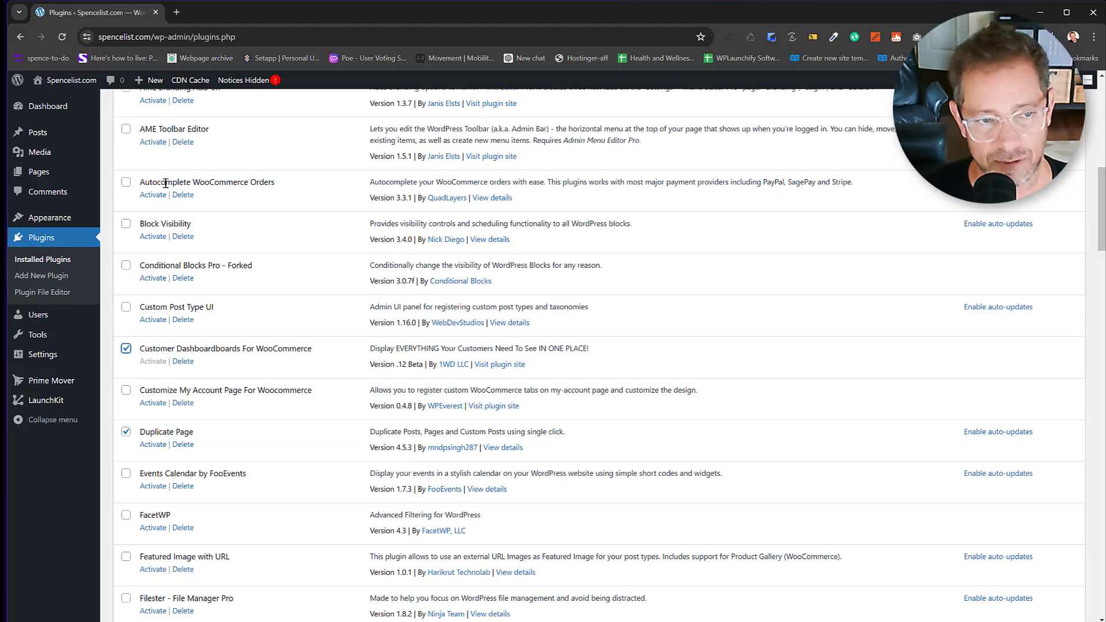
pyautogui.click(126, 182)
pyautogui.scroll(4, 259, 213)
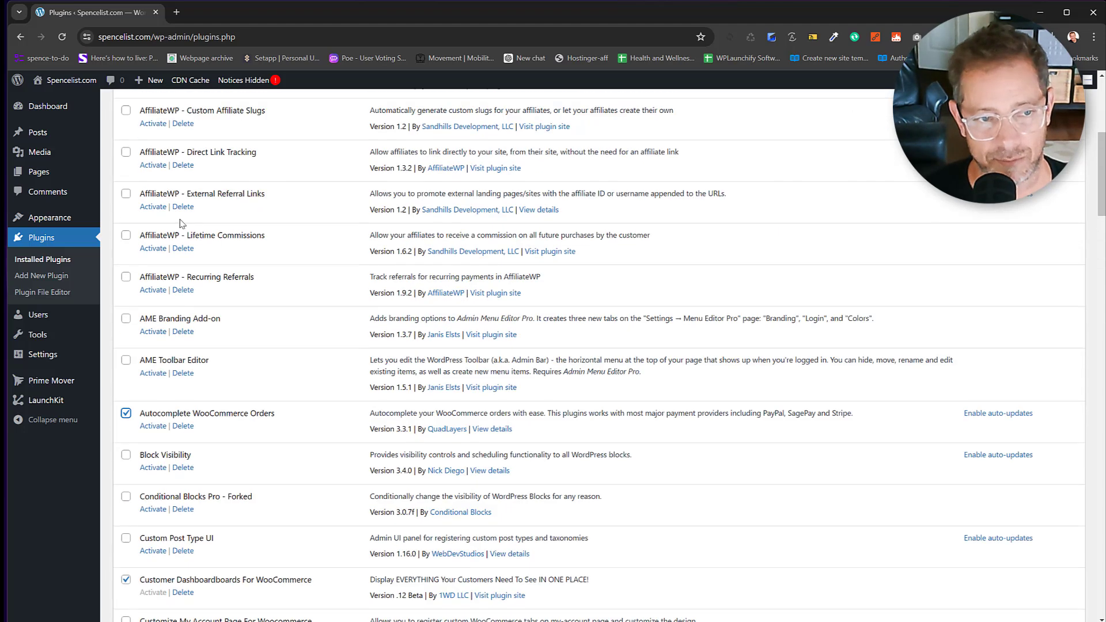
# Tick Featured Image with URL, Filester, Fluent Forms and Fluent Forms Pro Add On Pack.
pyautogui.scroll(-7, 192, 276)
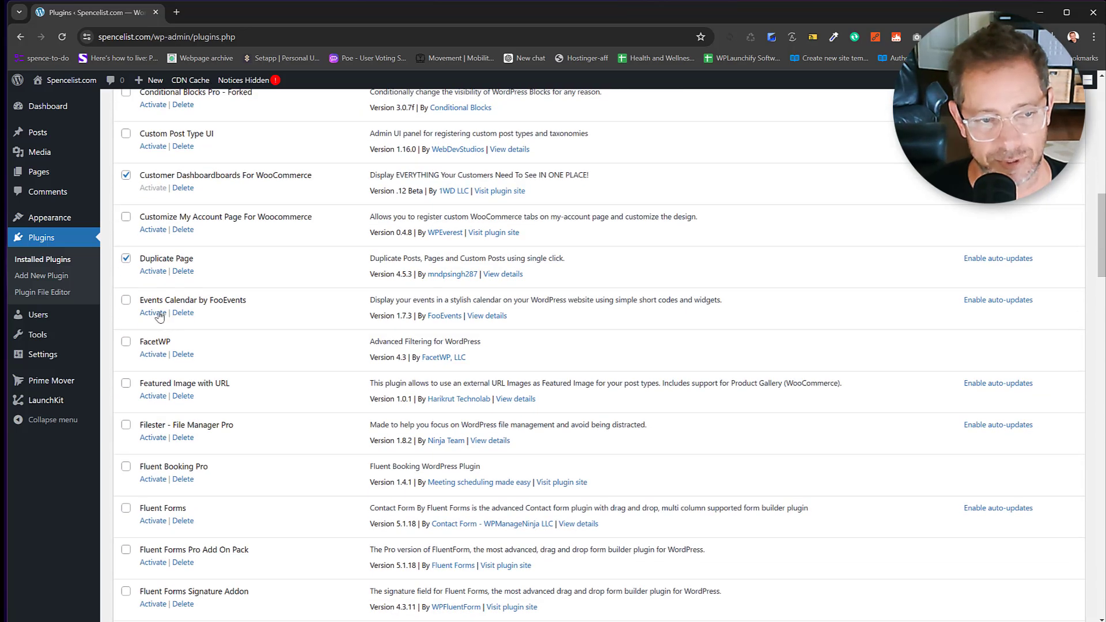
pyautogui.scroll(-1, 146, 362)
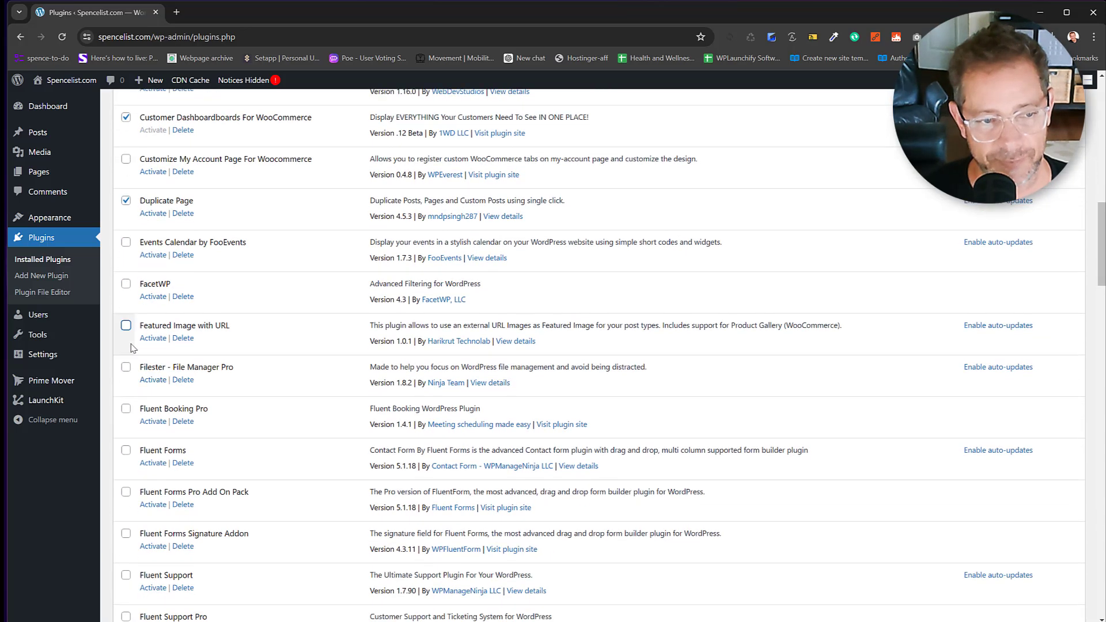
pyautogui.click(125, 326)
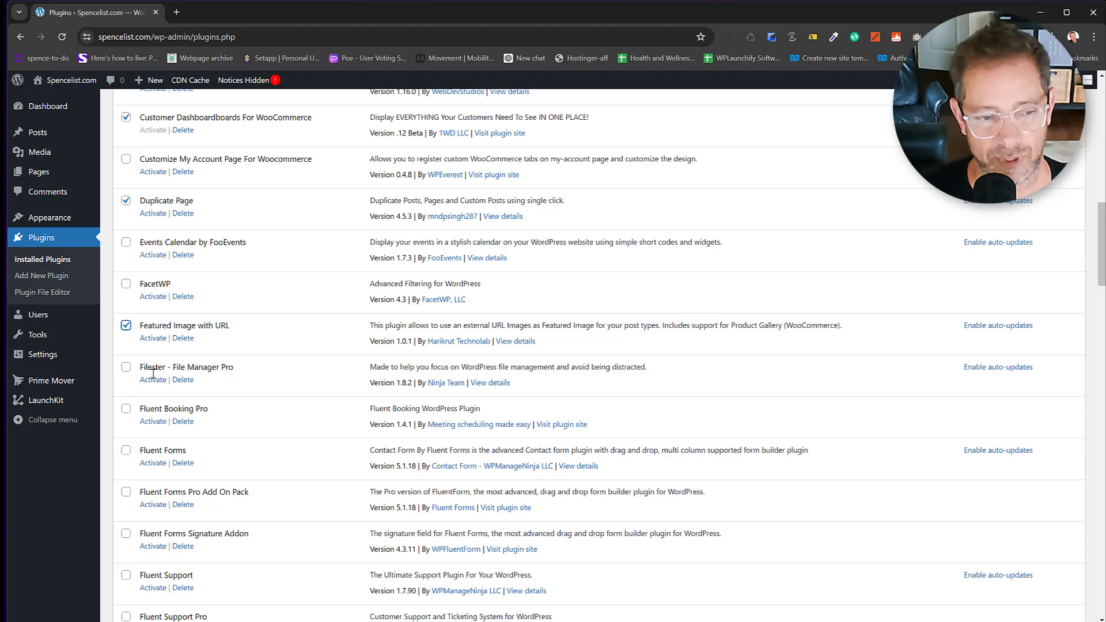
pyautogui.scroll(-1, 145, 401)
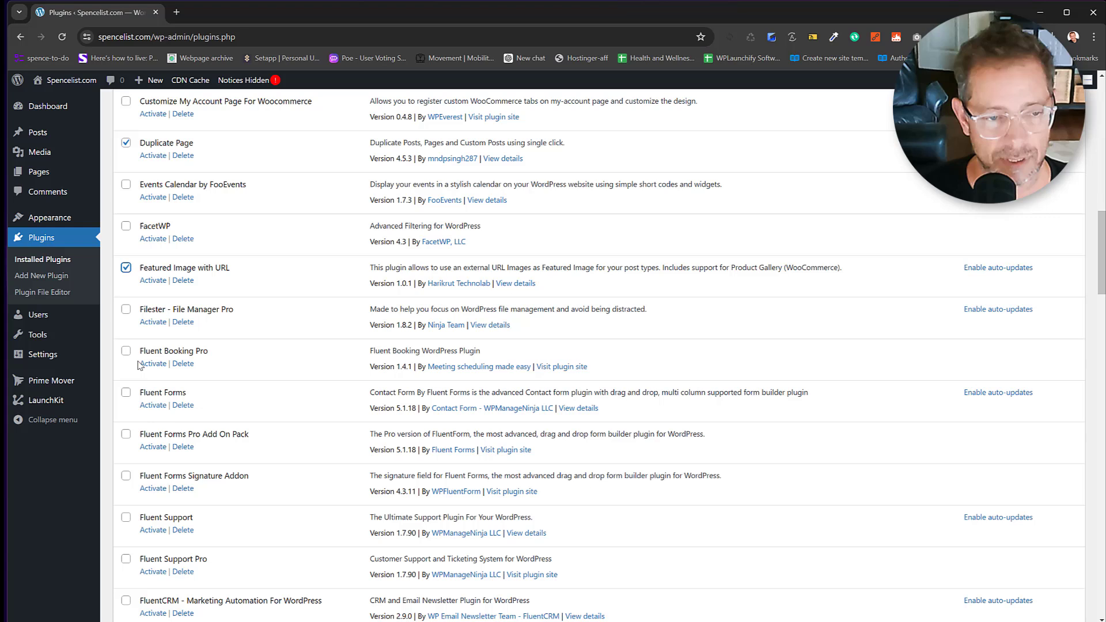
pyautogui.click(126, 310)
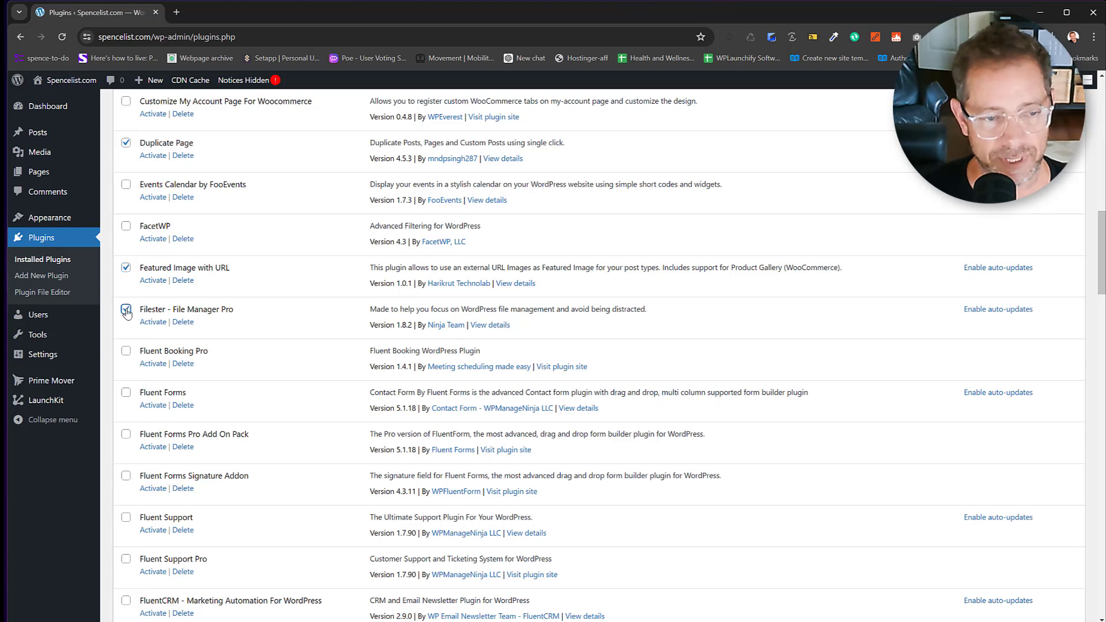
pyautogui.click(125, 397)
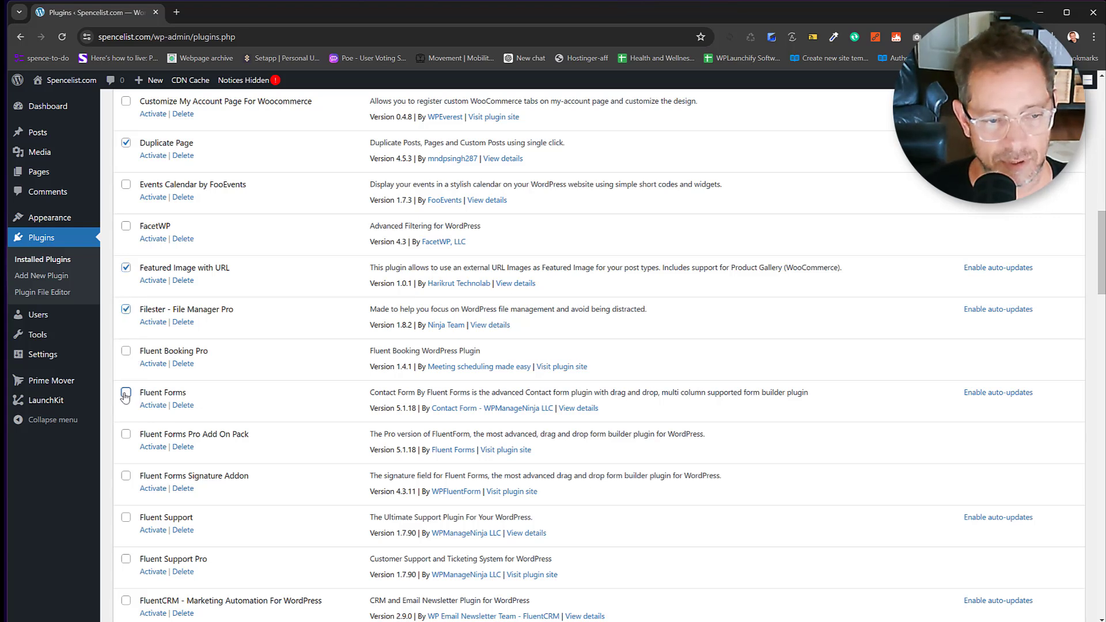
pyautogui.click(126, 435)
# Tick FluentCRM Pro, FluentCRM and FluentSMTP, then scroll further down the list.
pyautogui.scroll(-3, 128, 484)
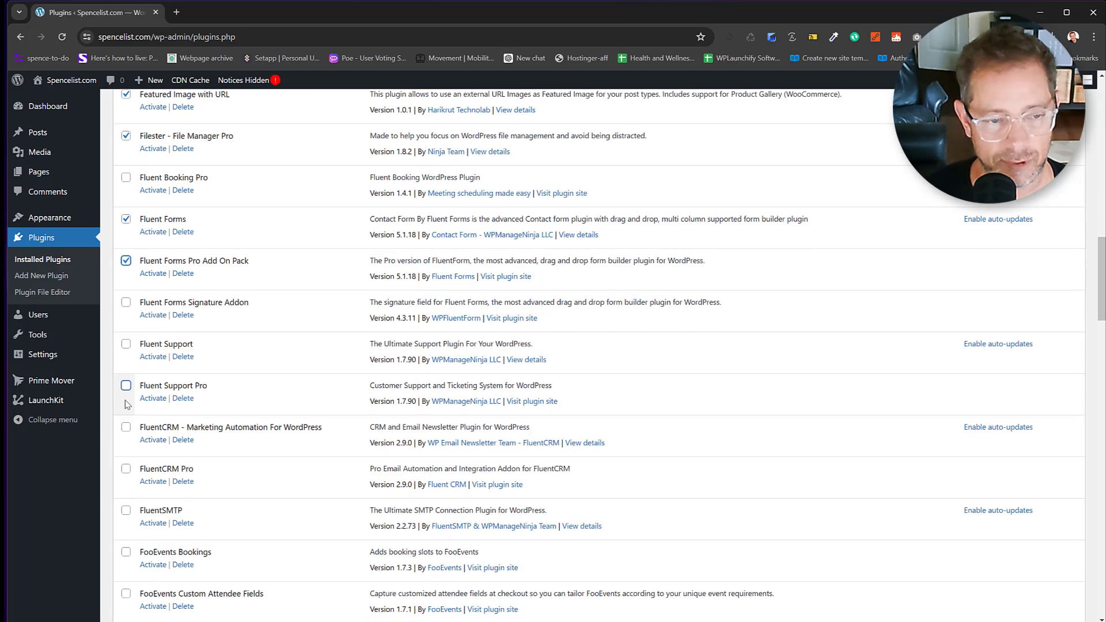
pyautogui.click(125, 468)
pyautogui.click(126, 427)
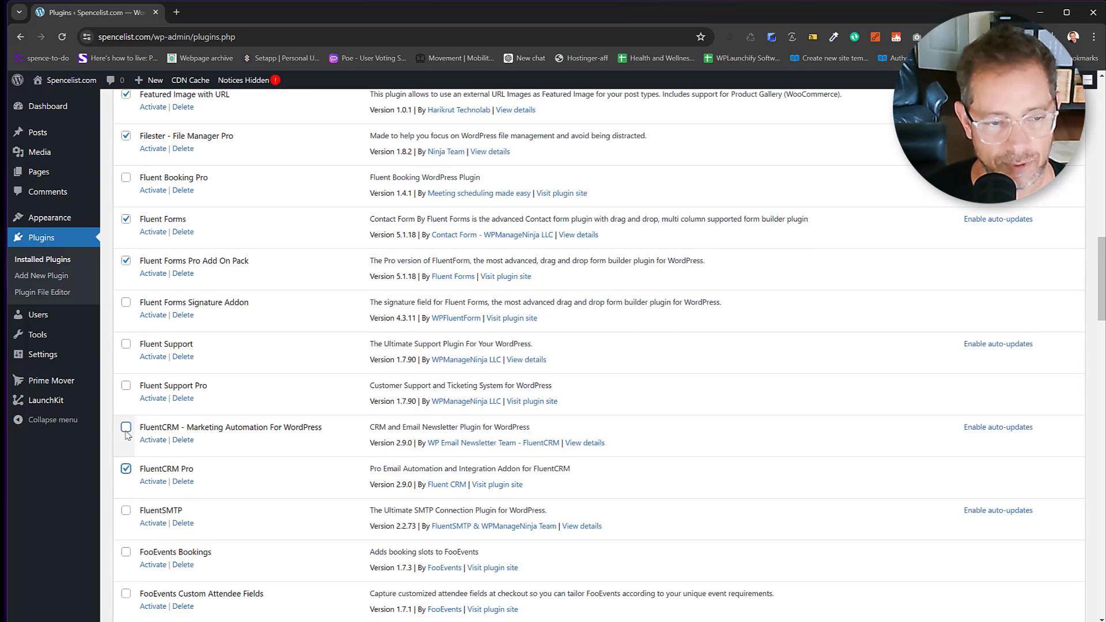
pyautogui.scroll(-1, 243, 418)
pyautogui.scroll(-3, 244, 418)
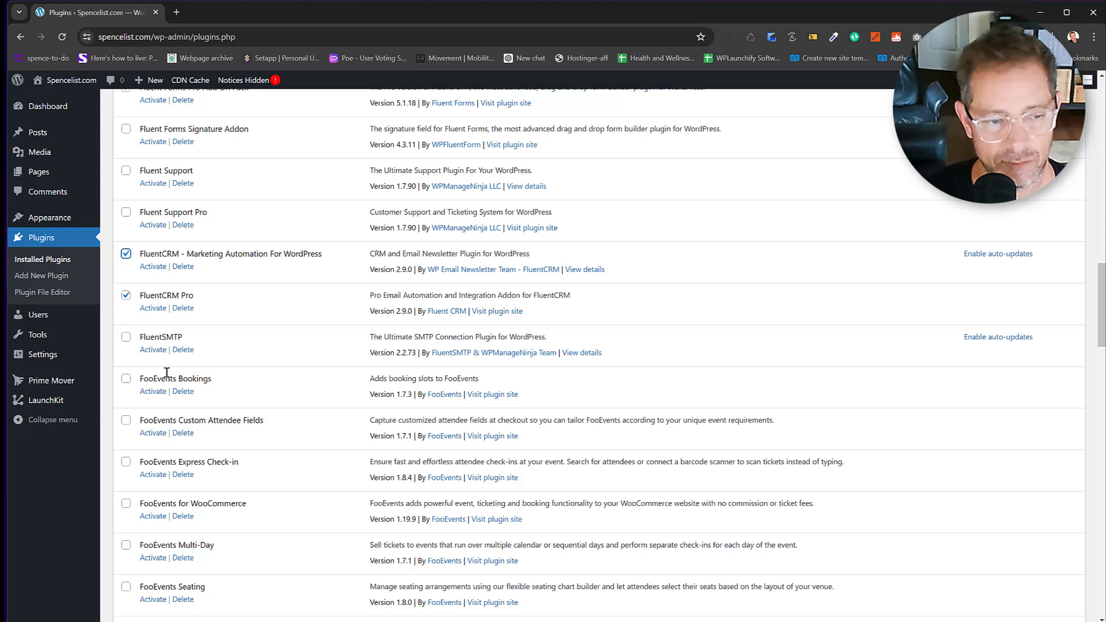
pyautogui.click(125, 337)
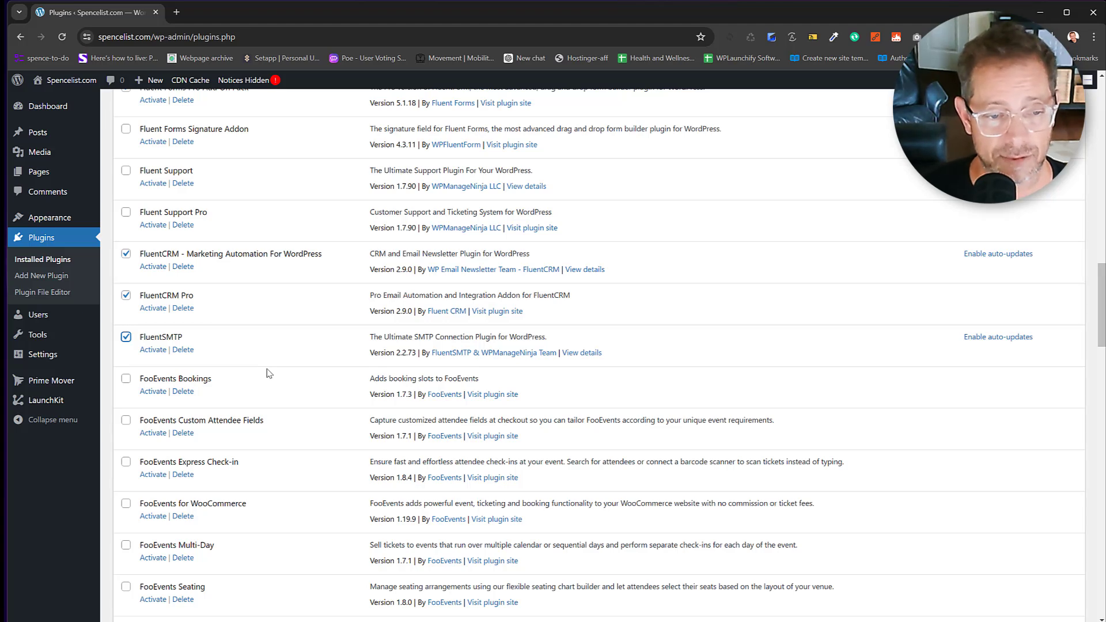
pyautogui.scroll(-5, 267, 373)
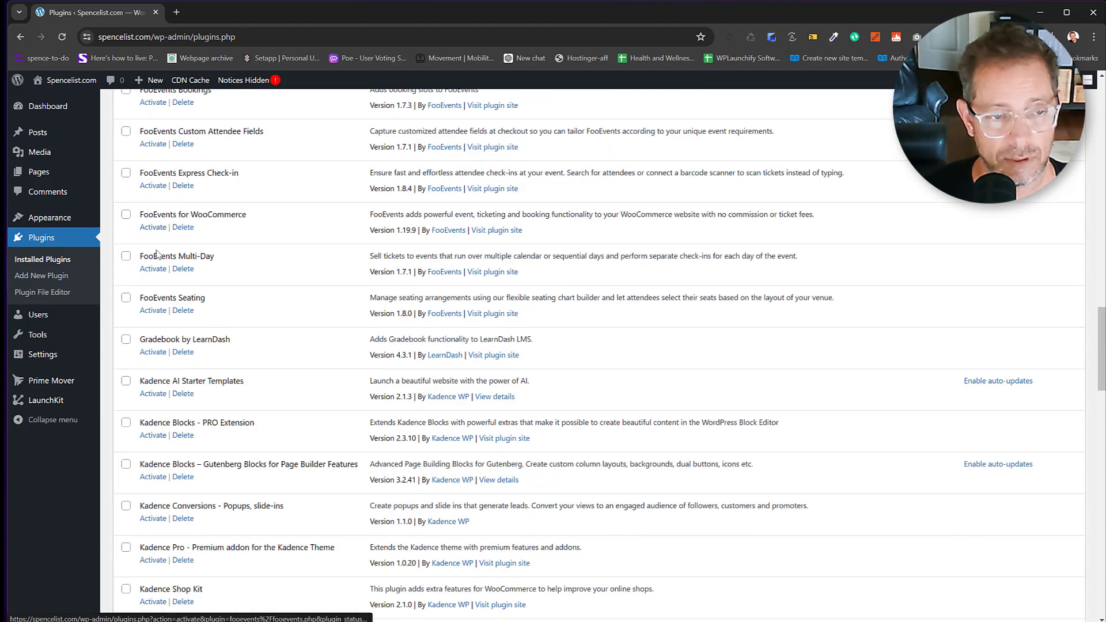
pyautogui.scroll(-1, 144, 271)
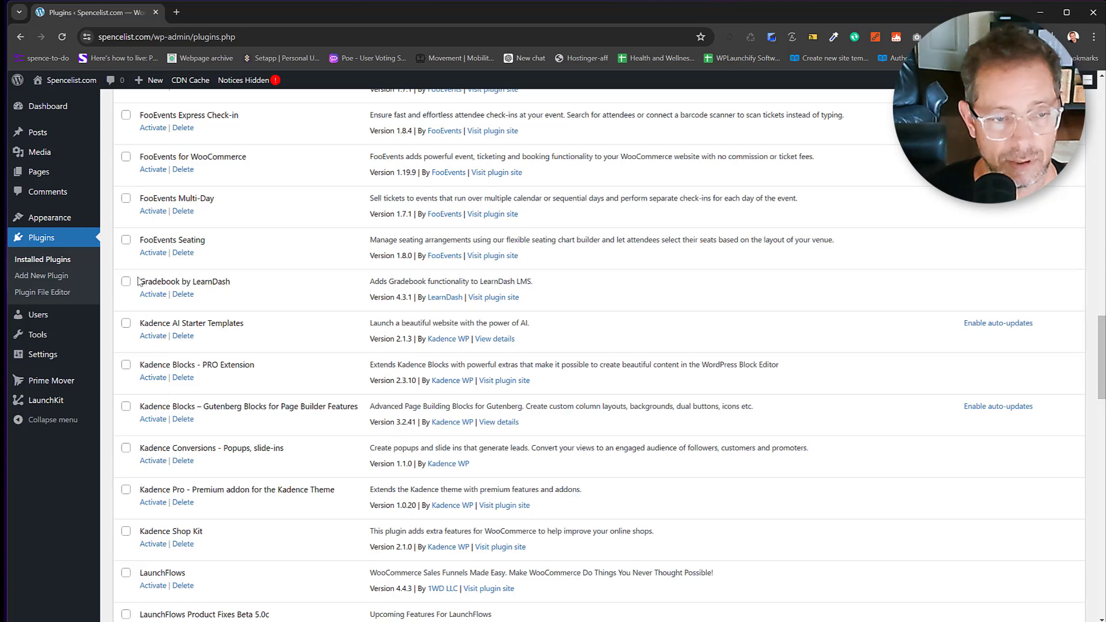
# Tick the four inactive Kadence plugins and the three LaunchFlows plugins for activation.
pyautogui.click(125, 365)
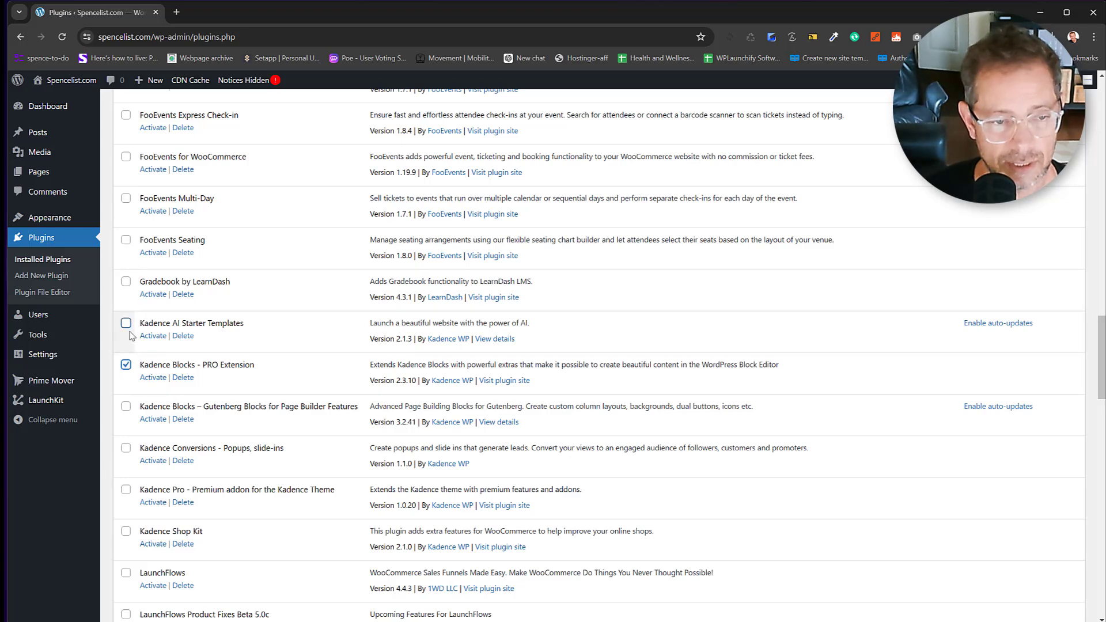
pyautogui.click(126, 324)
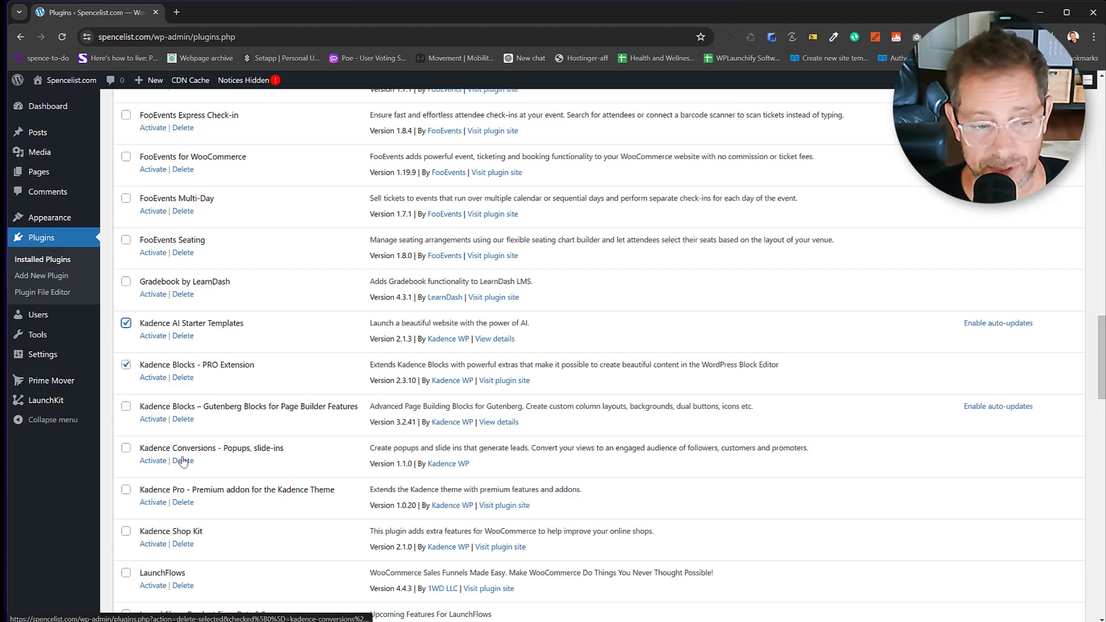
pyautogui.click(126, 491)
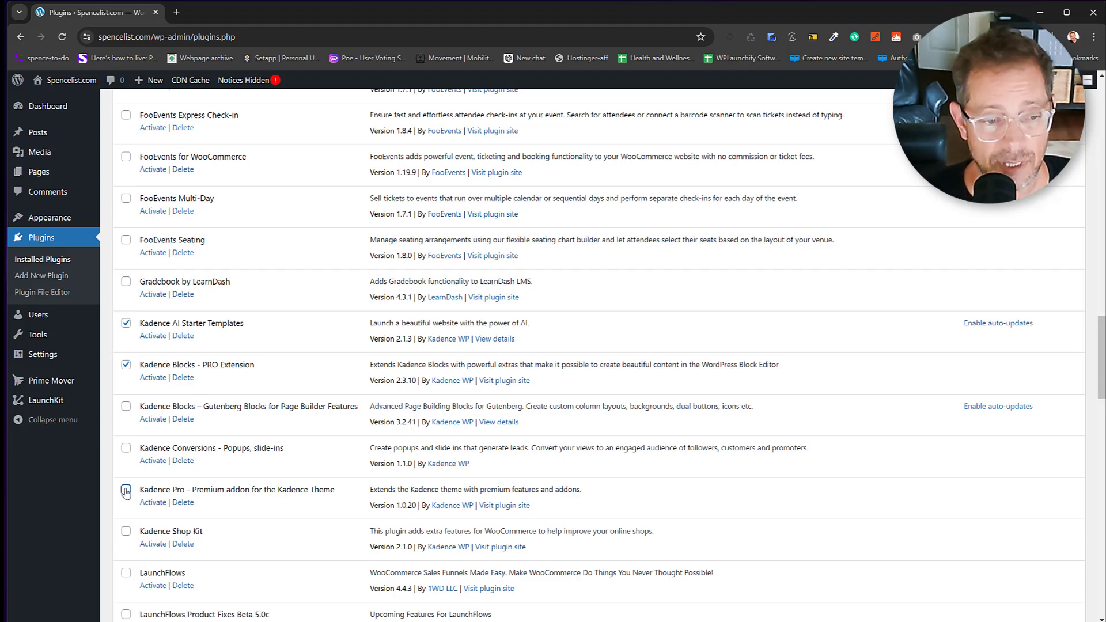
pyautogui.click(125, 407)
pyautogui.scroll(-3, 260, 421)
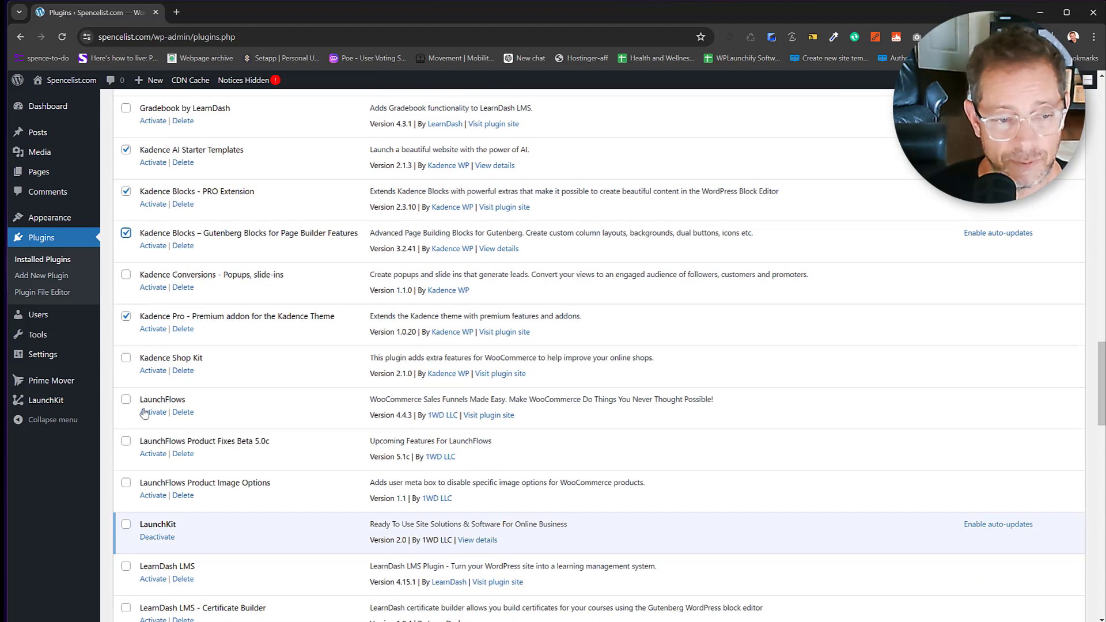
pyautogui.click(126, 400)
pyautogui.click(126, 441)
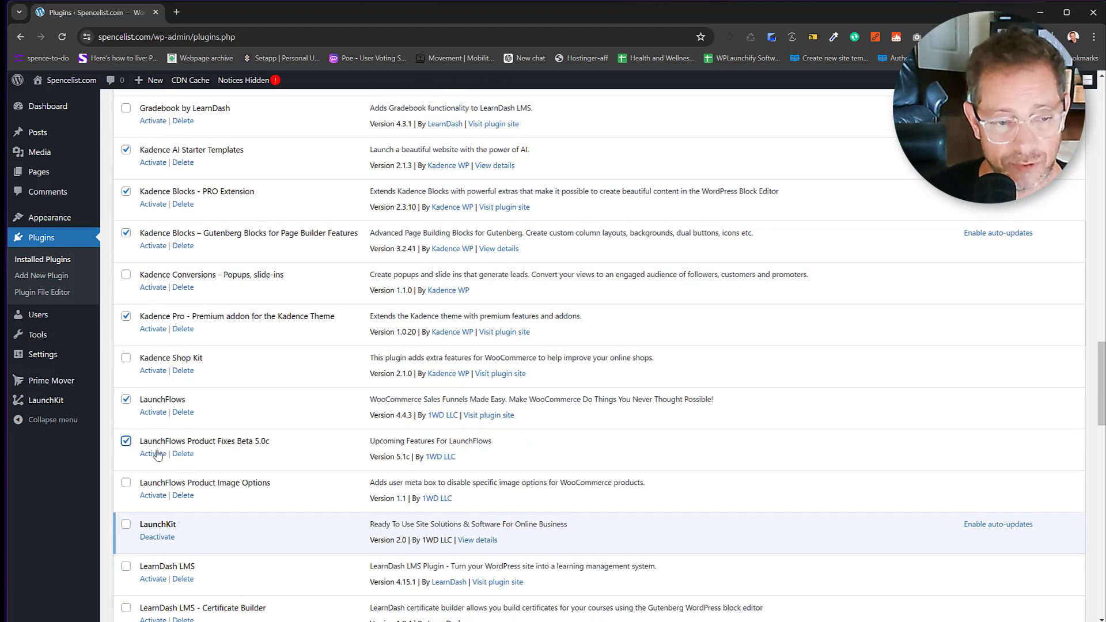
pyautogui.scroll(-1, 233, 457)
pyautogui.scroll(-1, 234, 457)
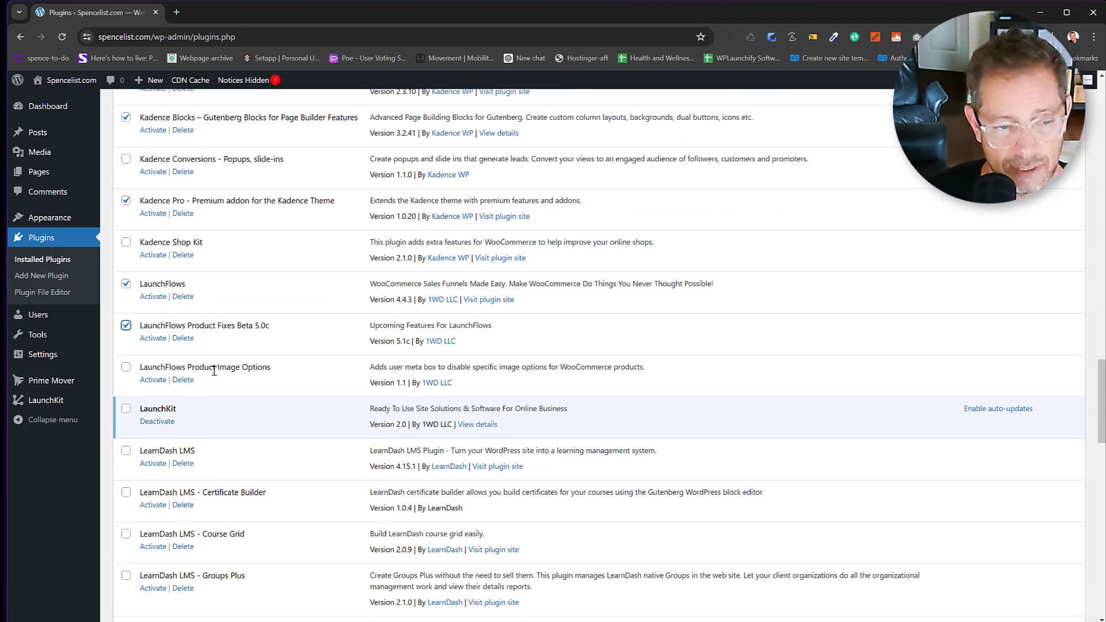
pyautogui.click(126, 368)
# Tick WooCommerce Checkout Manager, Stripe Gateway, Subscriptions, Custom Price String and WooCommerce itself.
pyautogui.scroll(-3, 152, 393)
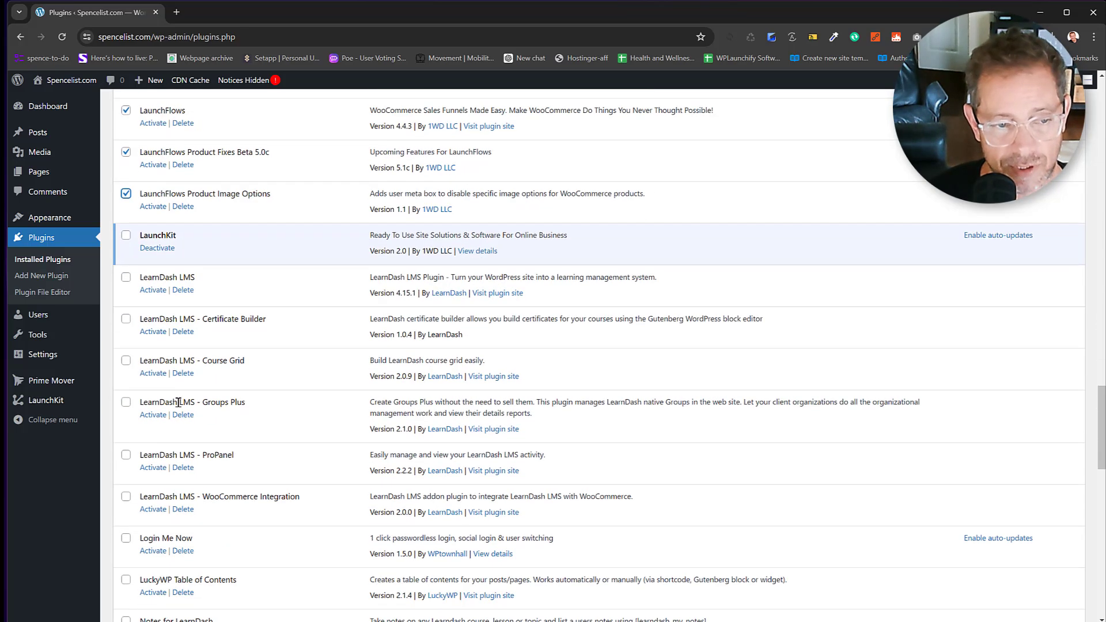
pyautogui.scroll(-2, 154, 395)
pyautogui.scroll(-2, 150, 438)
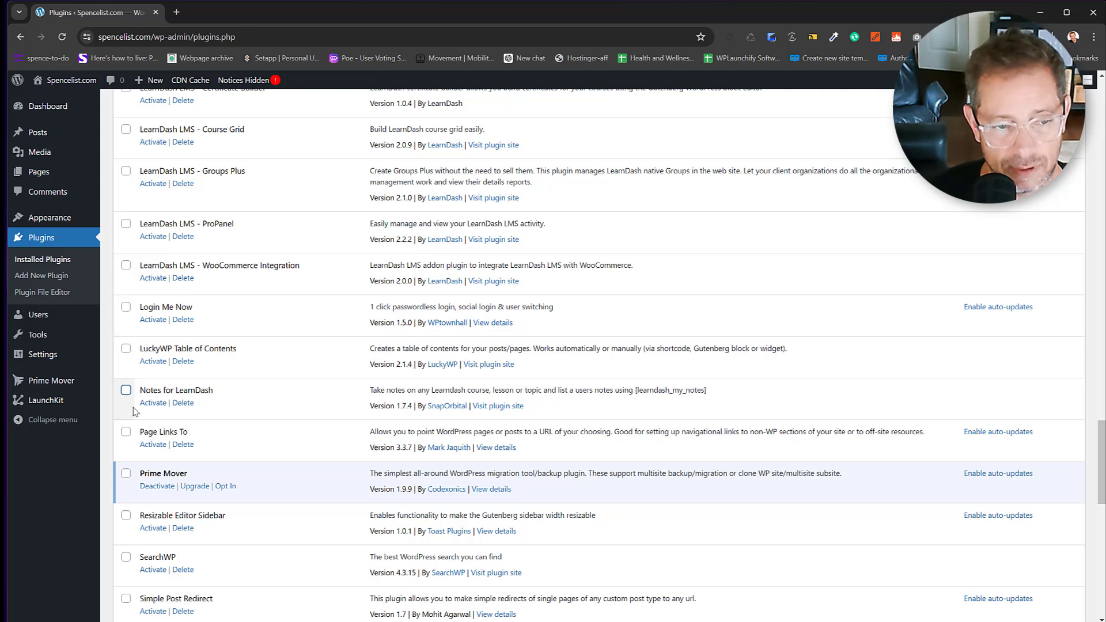
pyautogui.scroll(-6, 140, 448)
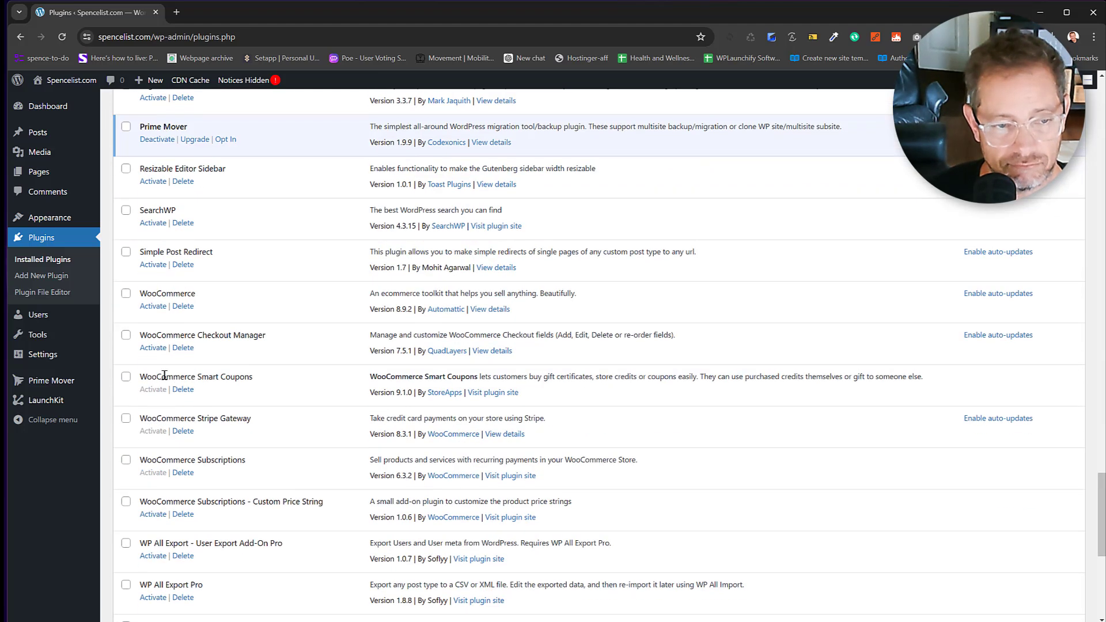
pyautogui.click(127, 336)
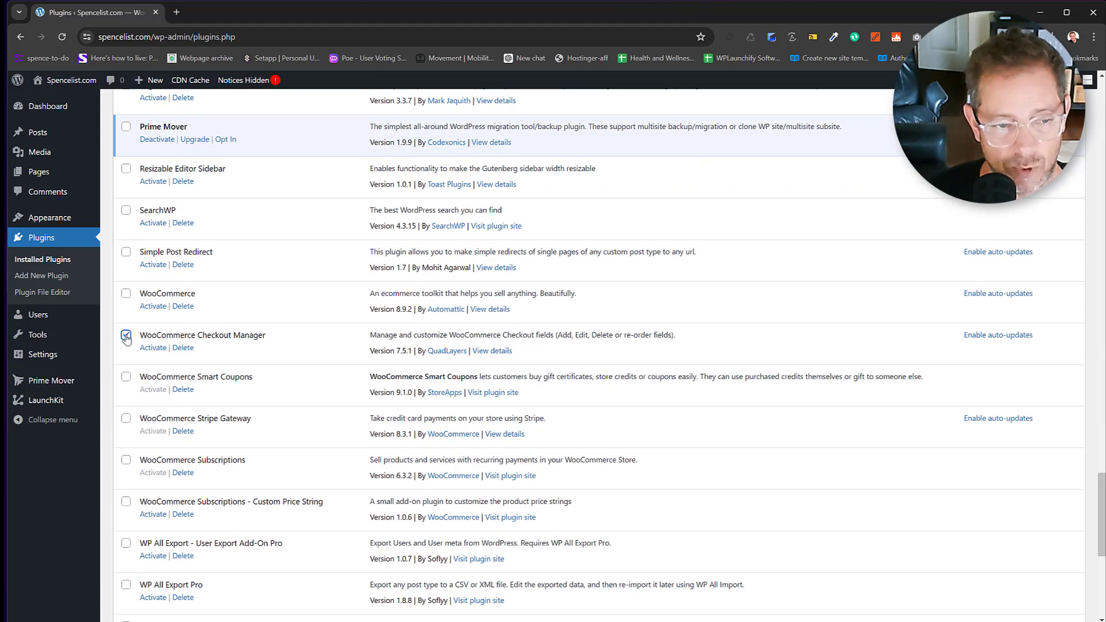
pyautogui.click(126, 419)
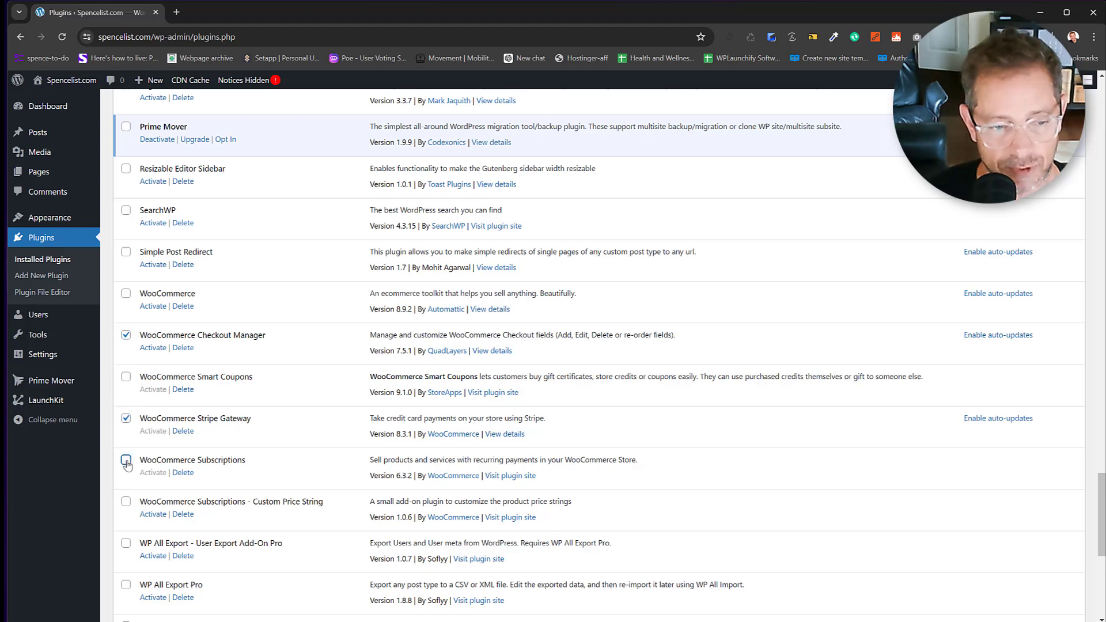
pyautogui.click(126, 461)
pyautogui.click(126, 502)
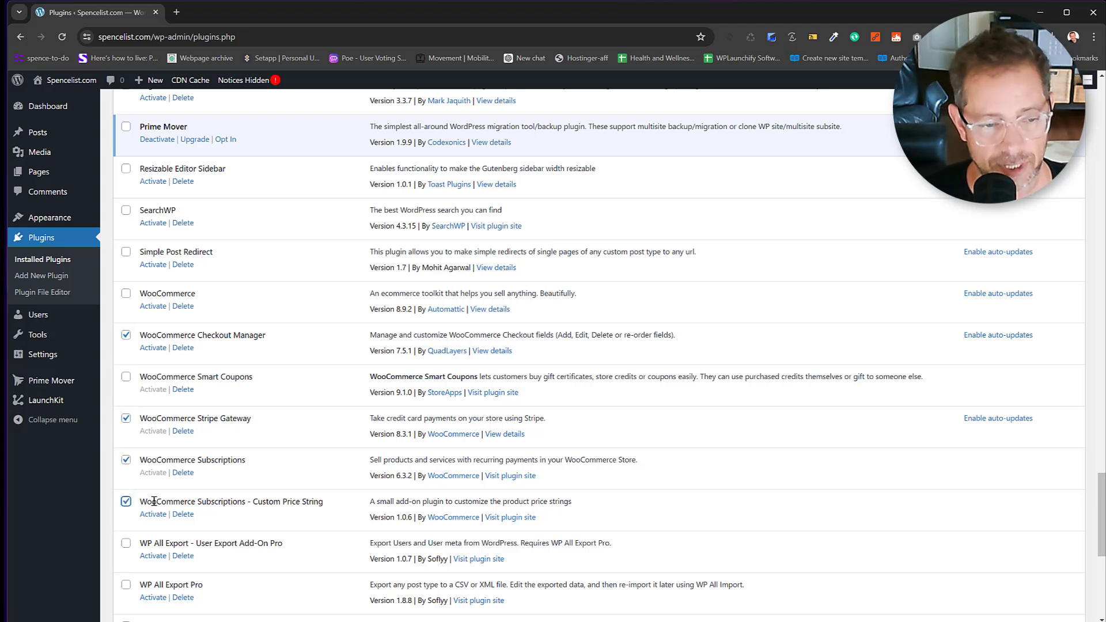
pyautogui.scroll(-2, 154, 502)
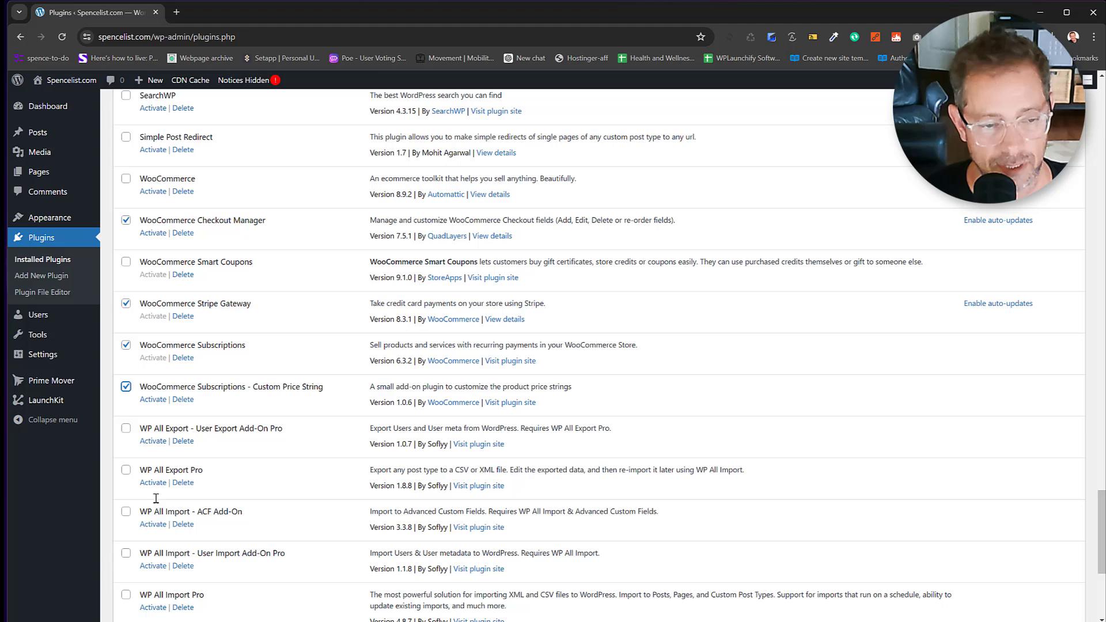
pyautogui.click(126, 178)
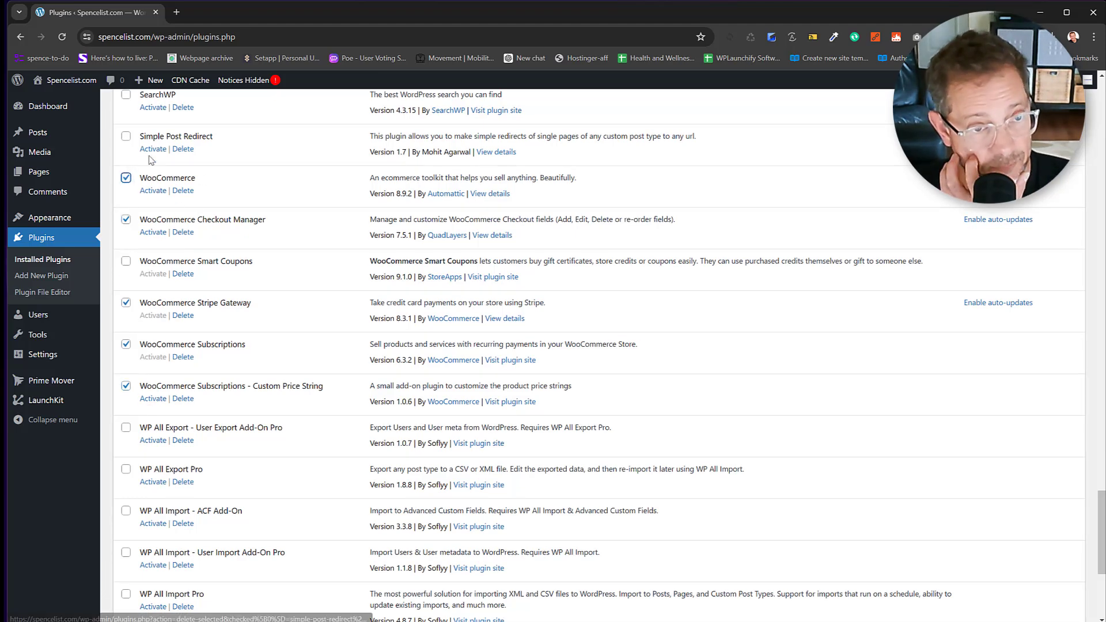
pyautogui.scroll(-4, 203, 352)
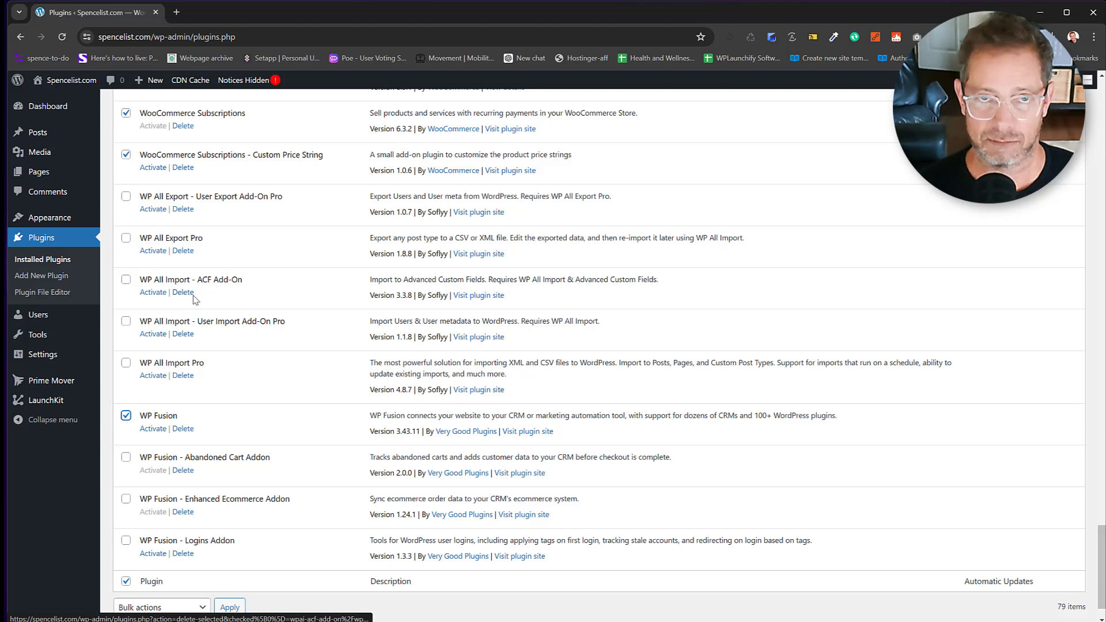
# Select every plugin with the select-all box and choose Activate as the bulk action.
pyautogui.scroll(-1, 173, 536)
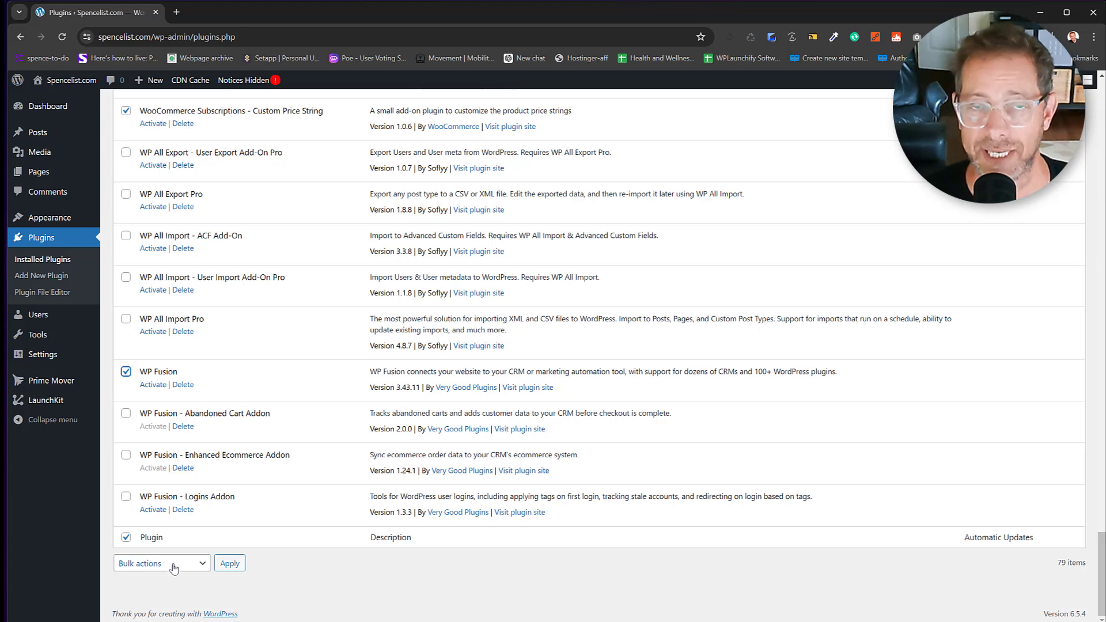
pyautogui.click(173, 568)
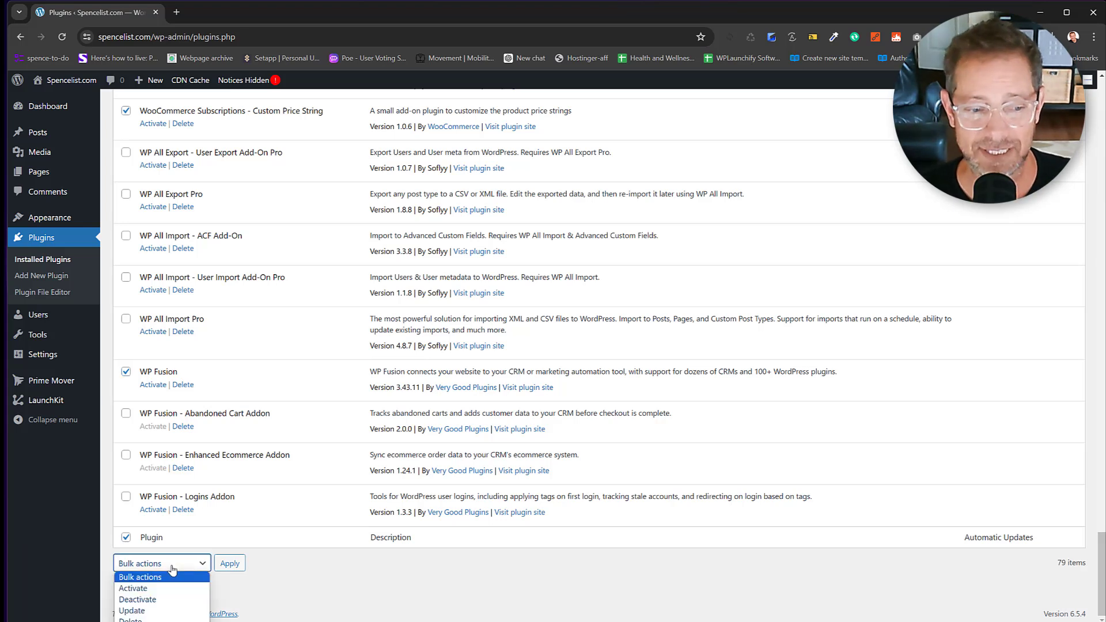
pyautogui.click(294, 571)
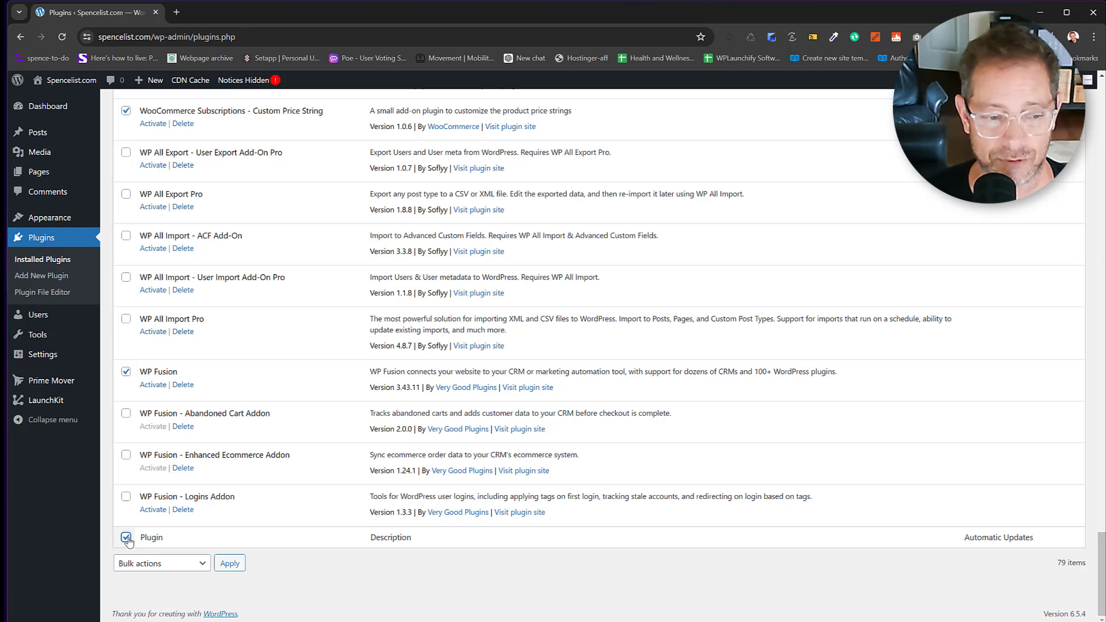
pyautogui.click(155, 565)
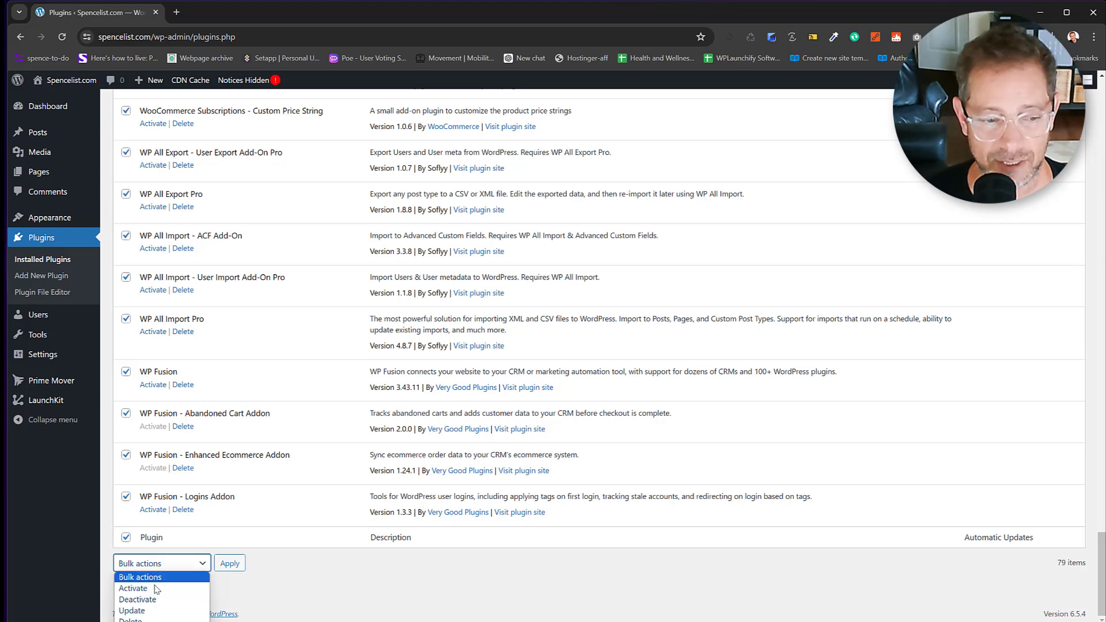
pyautogui.click(157, 588)
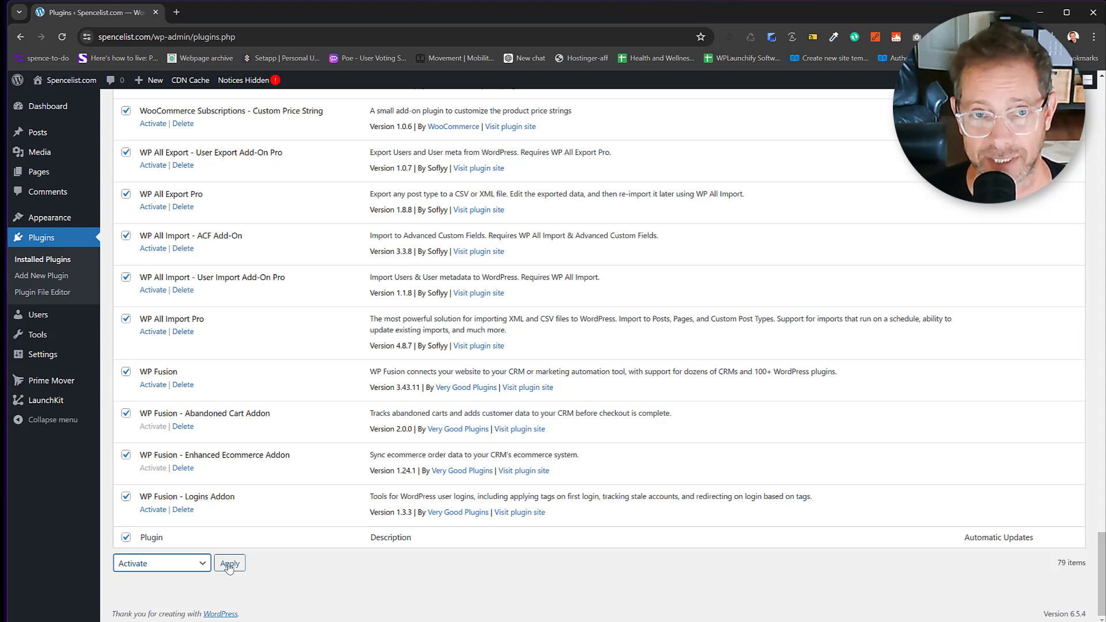
# Apply the bulk Activate action, leaving 78 of 80 plugins active.
pyautogui.click(229, 565)
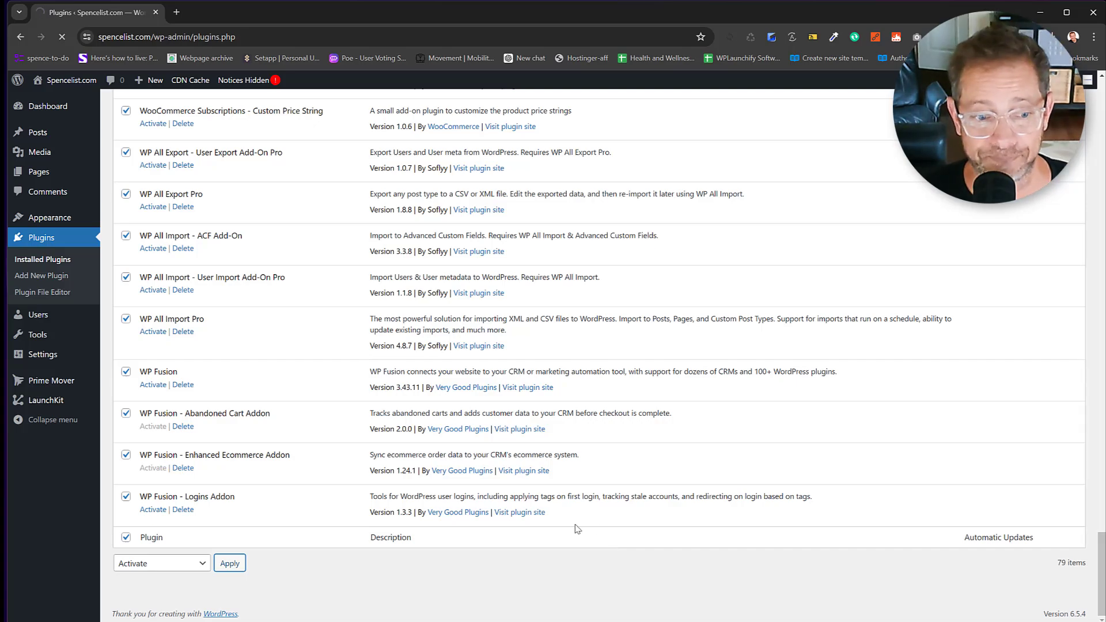
pyautogui.scroll(10, 551, 450)
pyautogui.scroll(20, 551, 450)
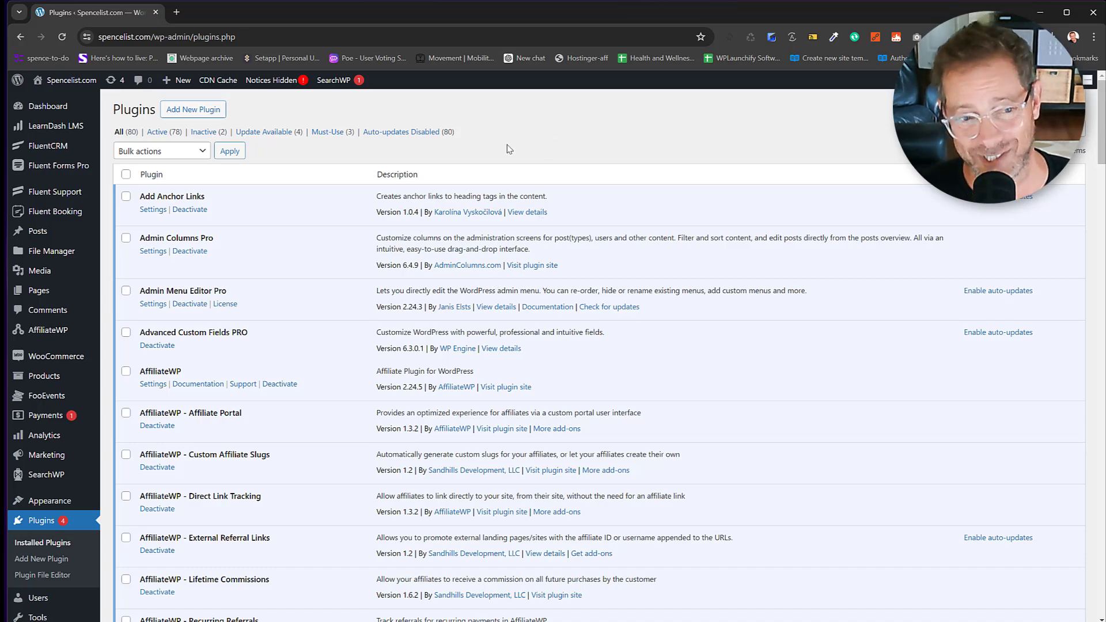
# Review the reloaded plugin list, ticking and then unticking WooCommerce.
pyautogui.scroll(-10, 461, 133)
pyautogui.scroll(-10, 461, 134)
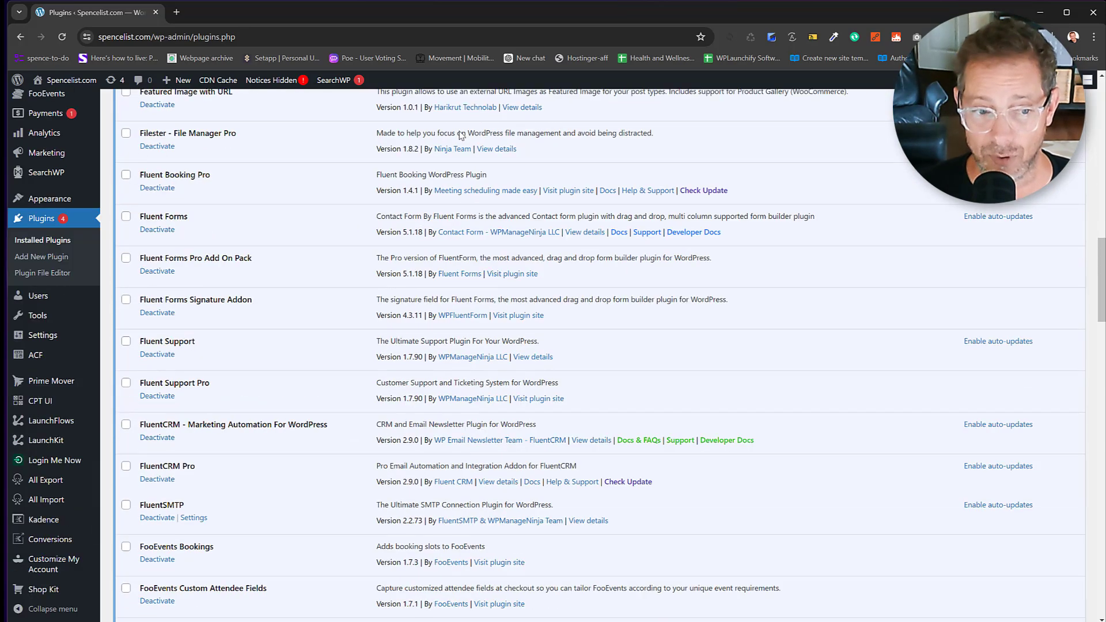
pyautogui.scroll(6, 323, 216)
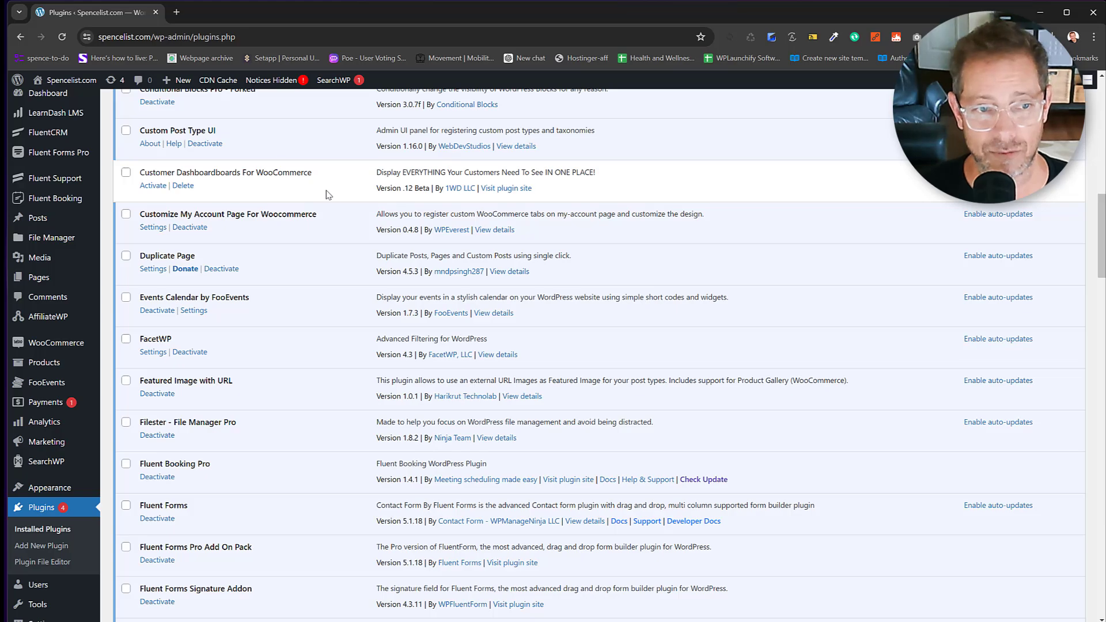
pyautogui.scroll(-20, 328, 195)
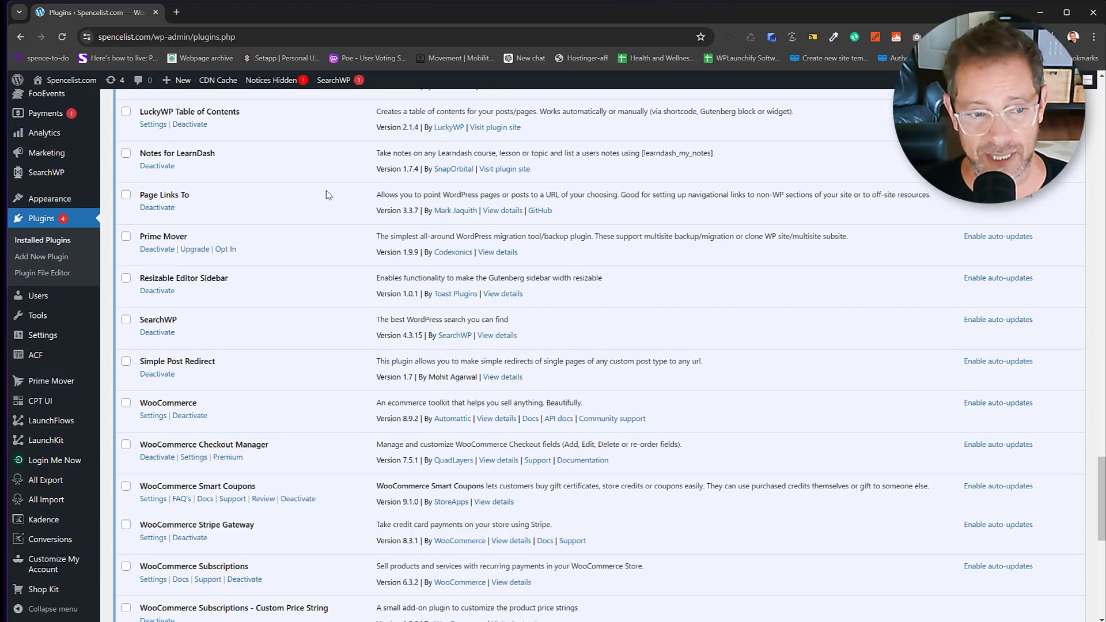
pyautogui.scroll(-9, 327, 199)
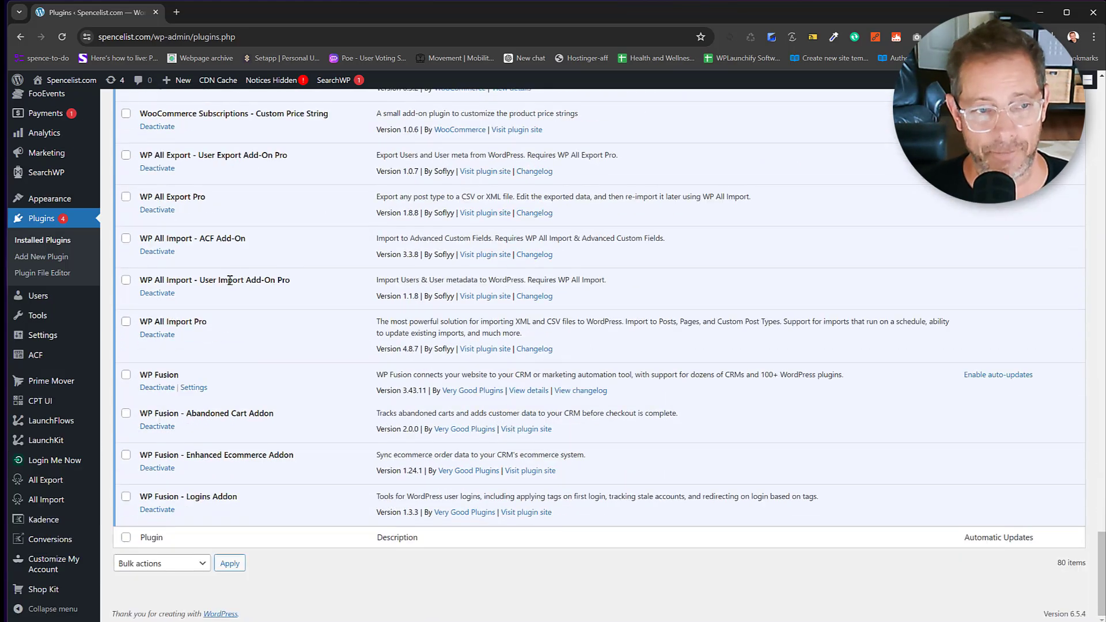
pyautogui.scroll(6, 229, 280)
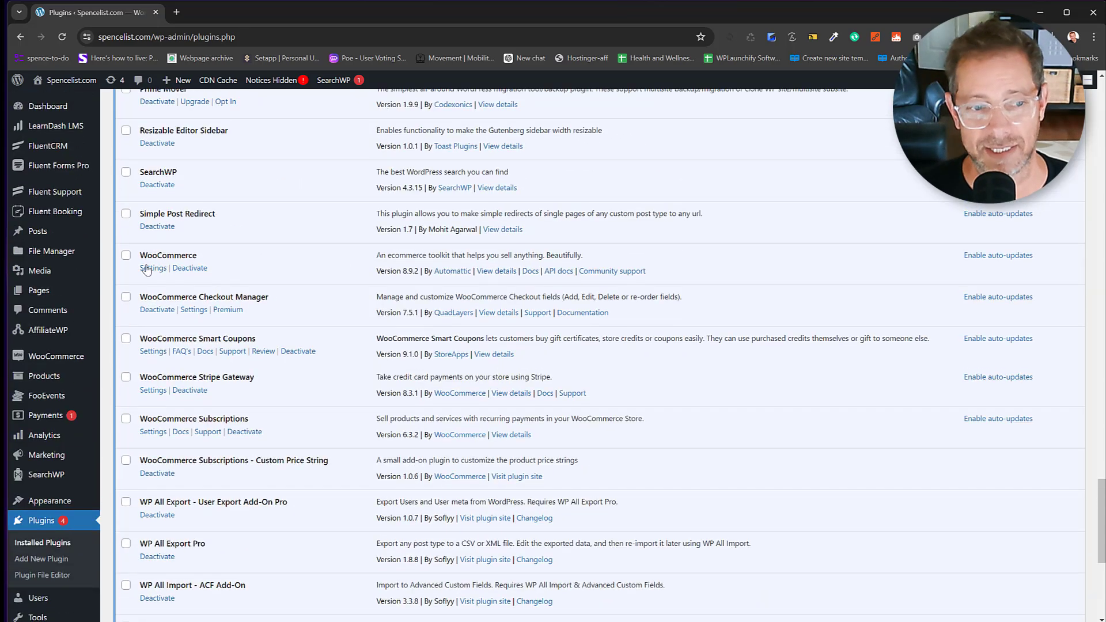
pyautogui.click(127, 256)
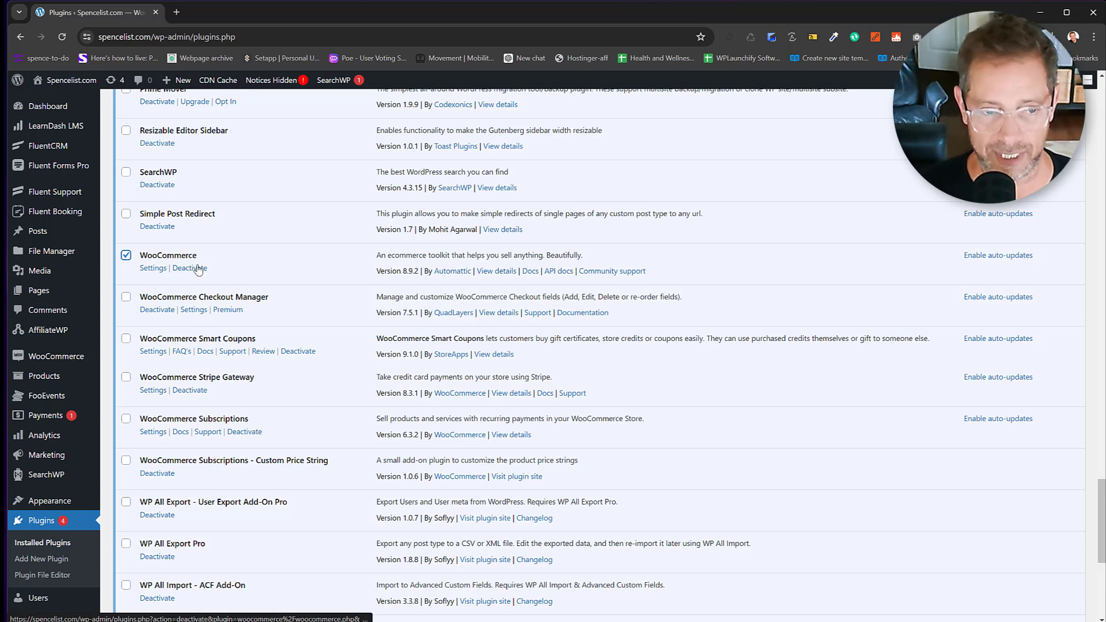
pyautogui.click(127, 255)
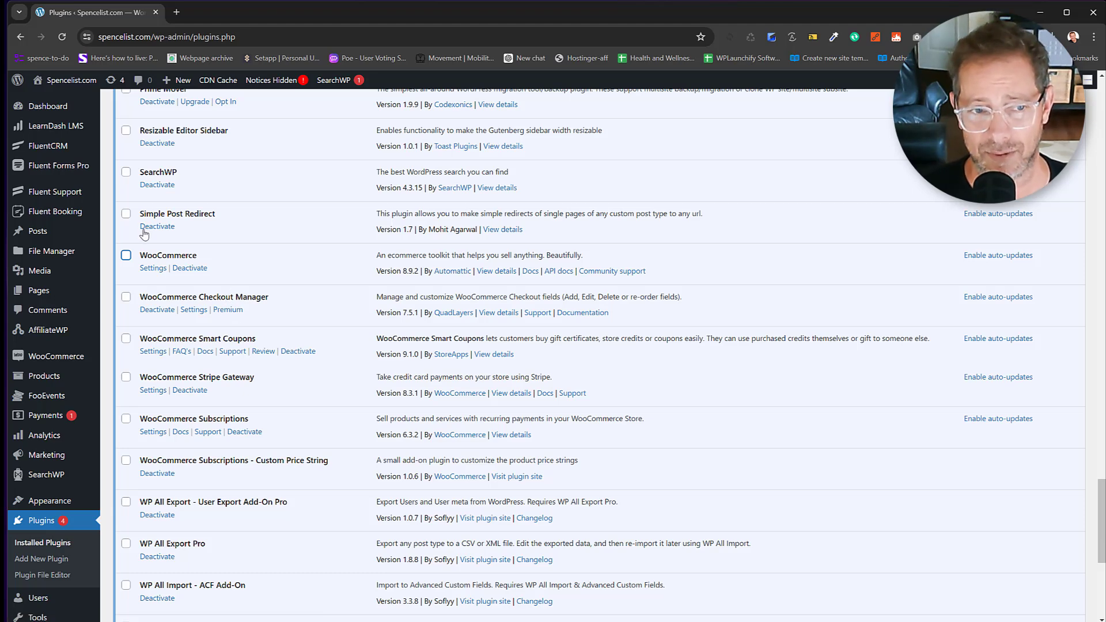
# Reveal the hidden admin notices and purge everything from the CDN cache.
pyautogui.scroll(6, 144, 235)
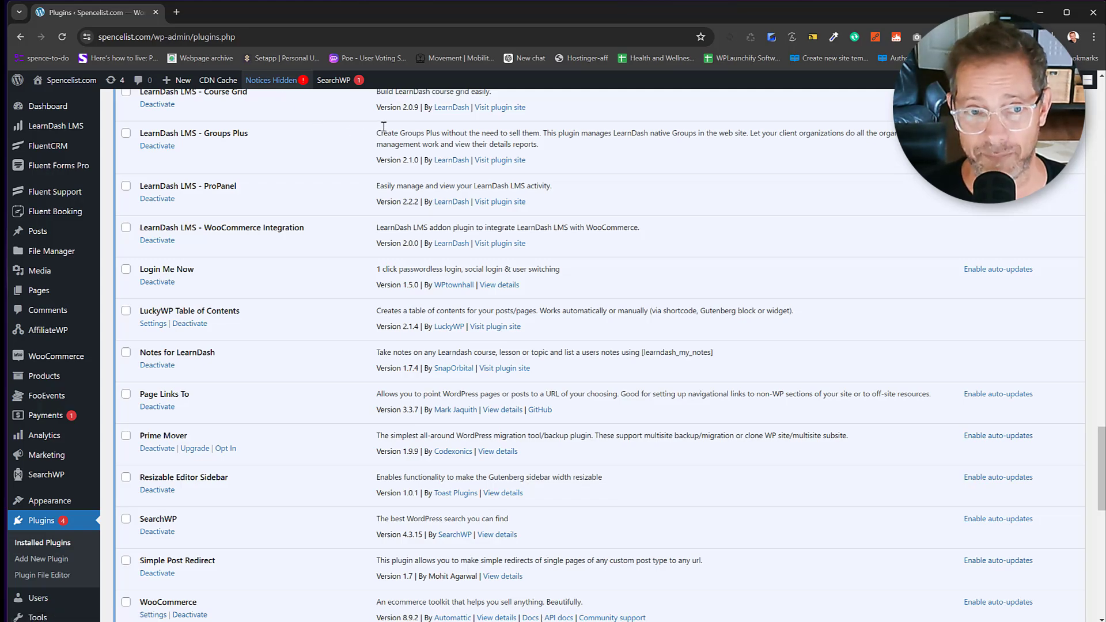
pyautogui.scroll(15, 381, 127)
pyautogui.scroll(5, 384, 126)
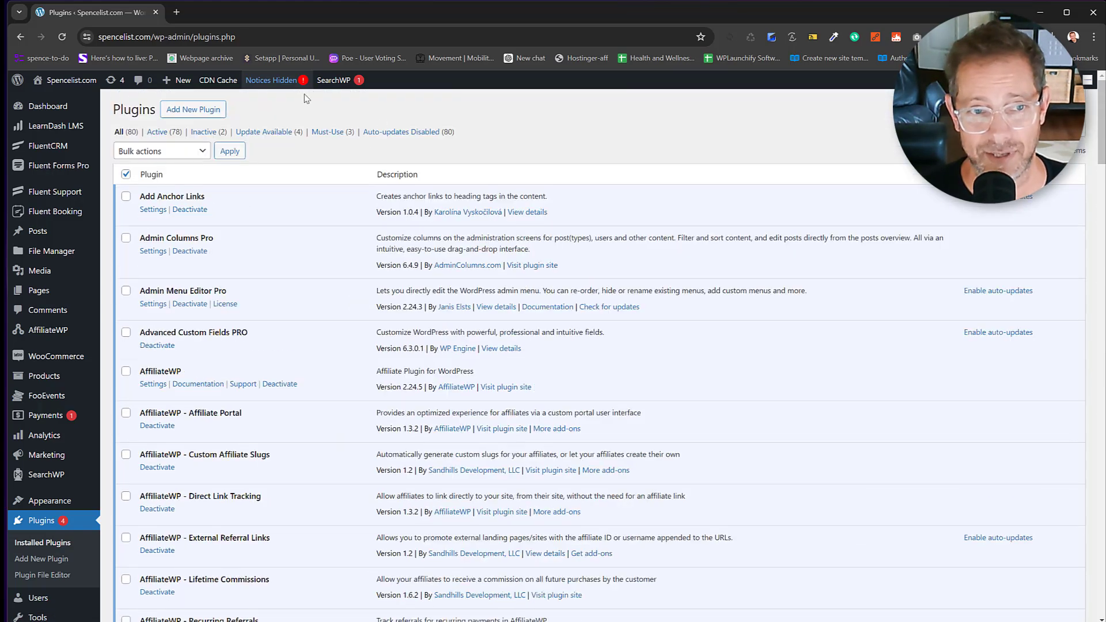
pyautogui.click(279, 85)
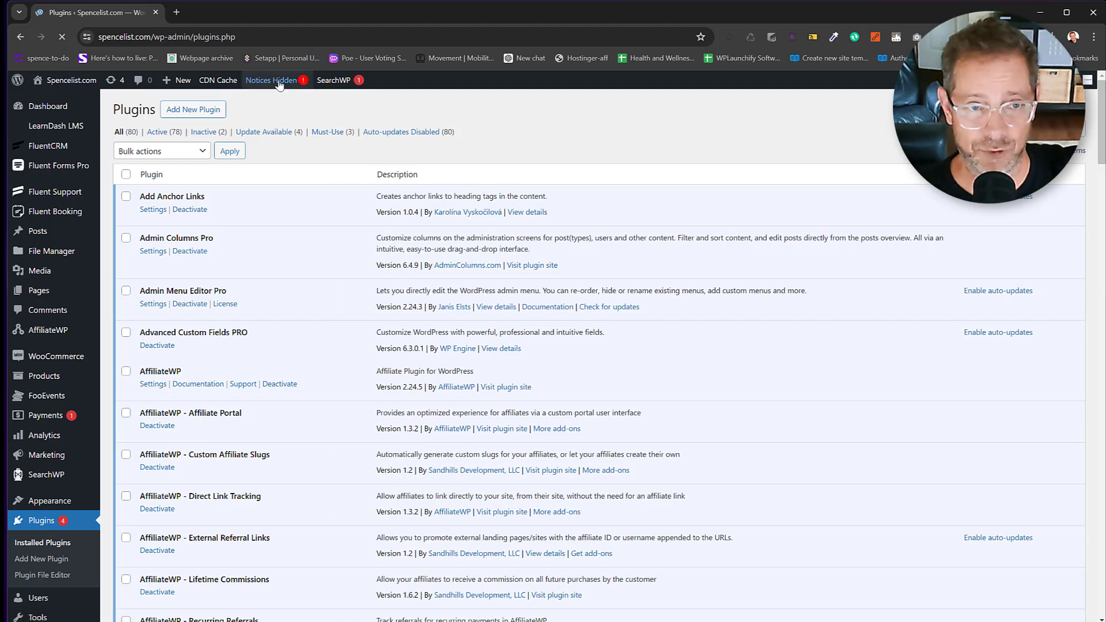
pyautogui.click(280, 86)
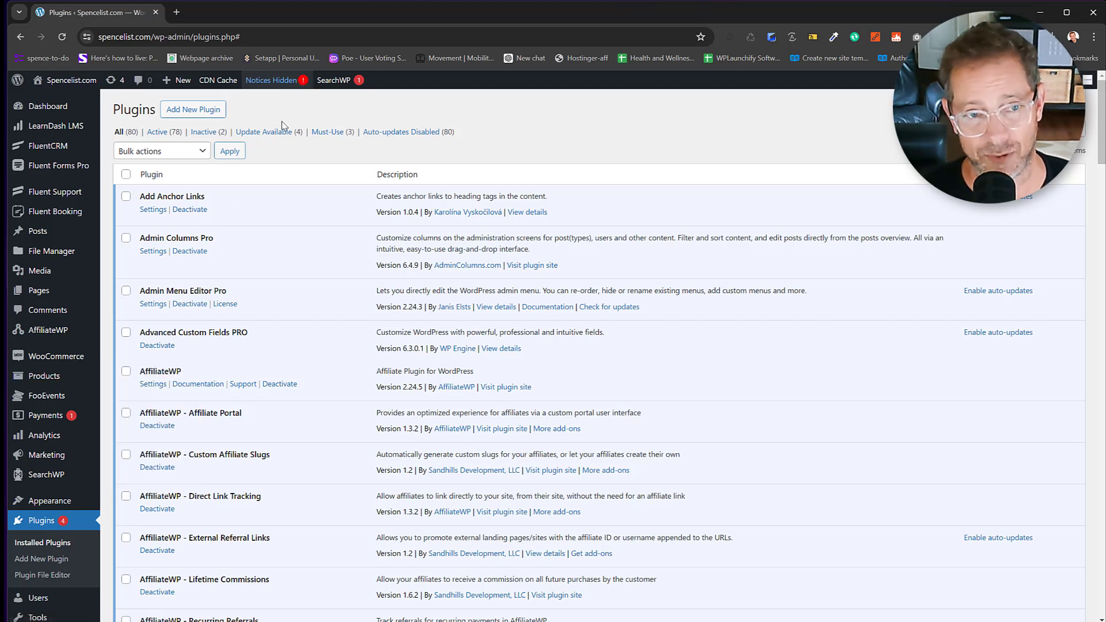
pyautogui.moveTo(332, 87)
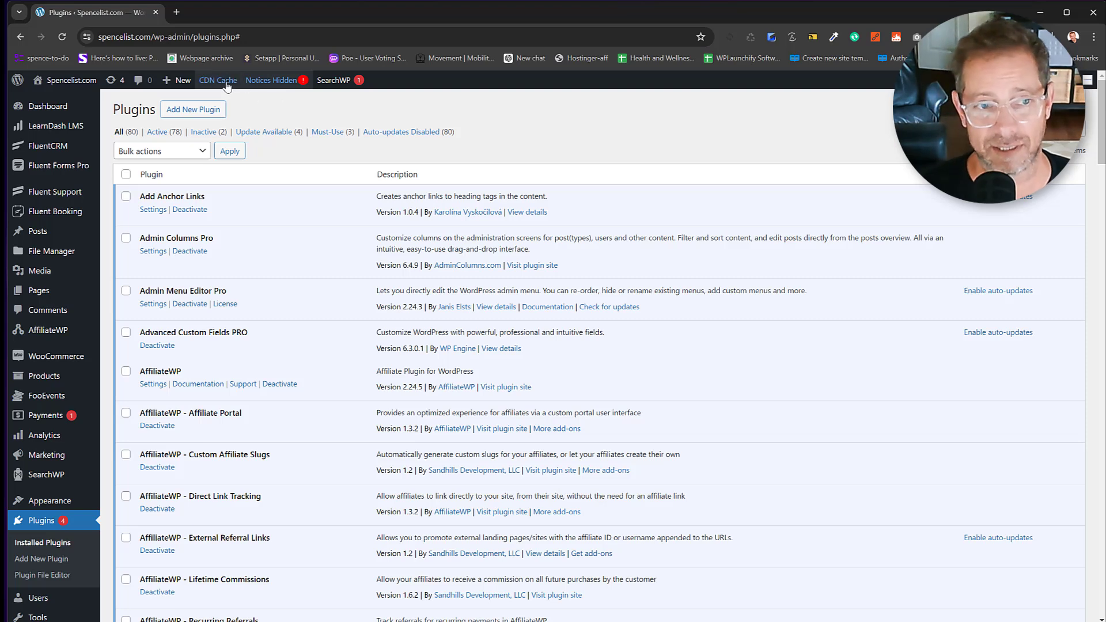
pyautogui.click(219, 102)
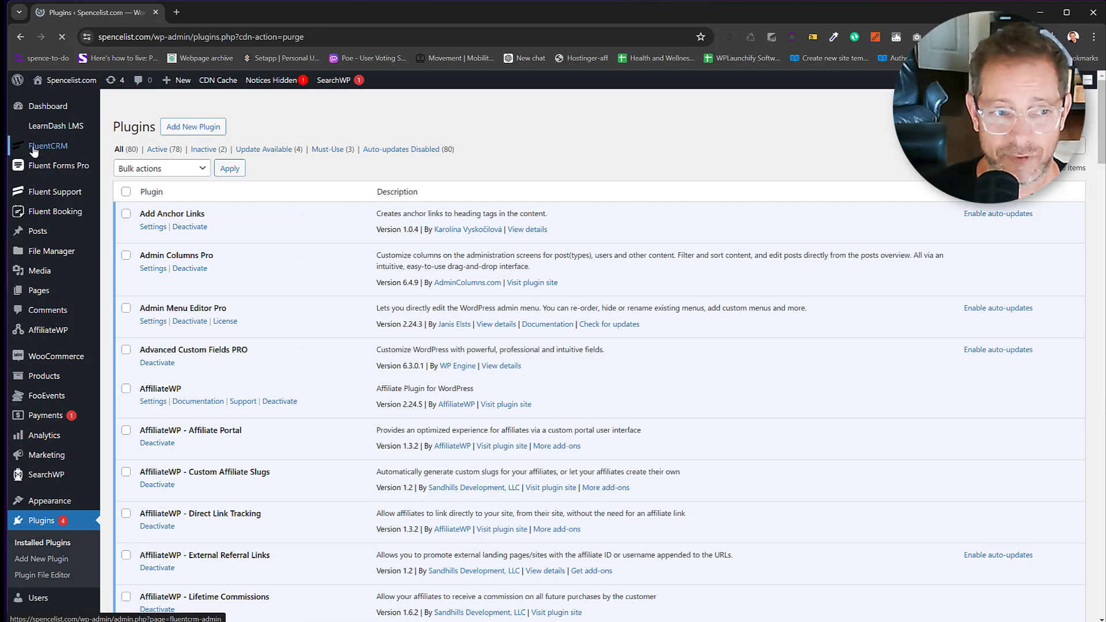
# Start the FluentCRM setup wizard and enter the business name SpenceList.com.
pyautogui.moveTo(35, 150)
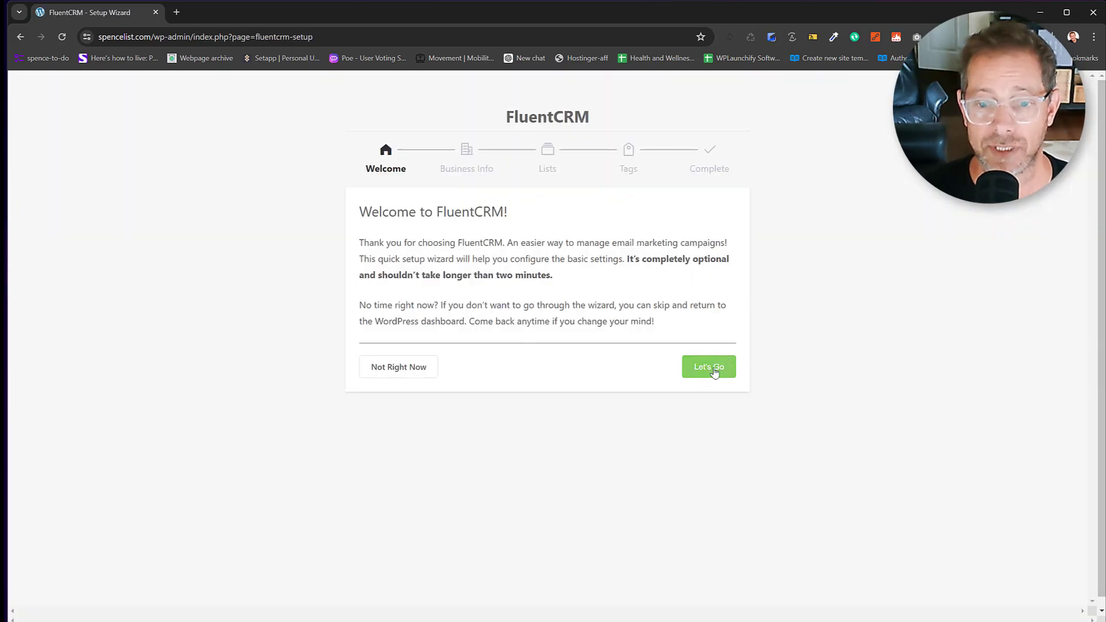
pyautogui.click(715, 371)
pyautogui.click(410, 280)
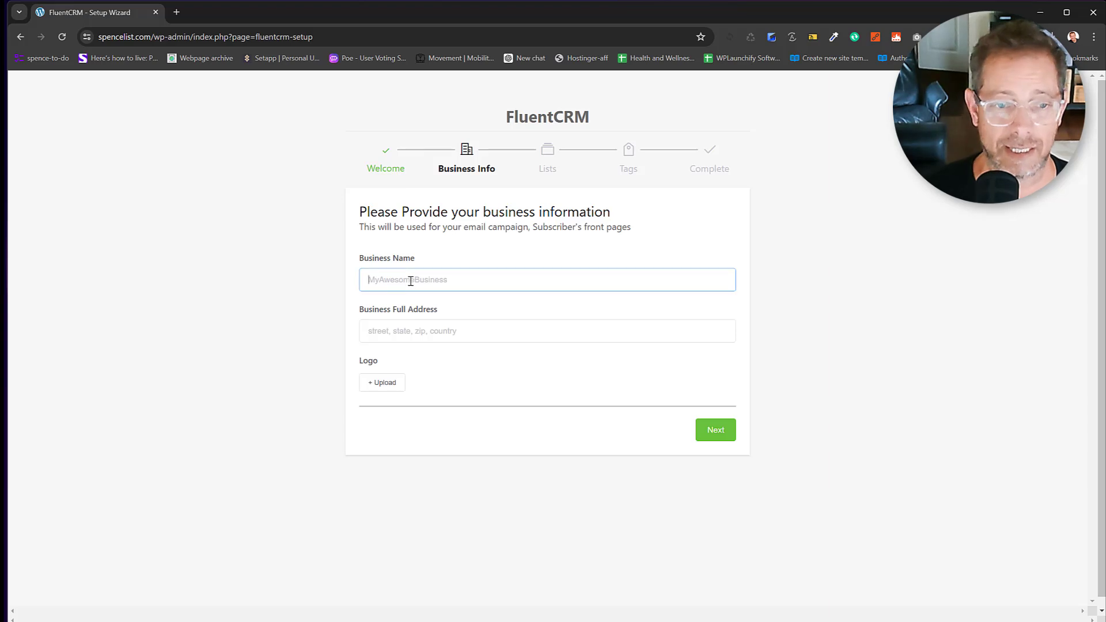
pyautogui.write('SpenceList.com')
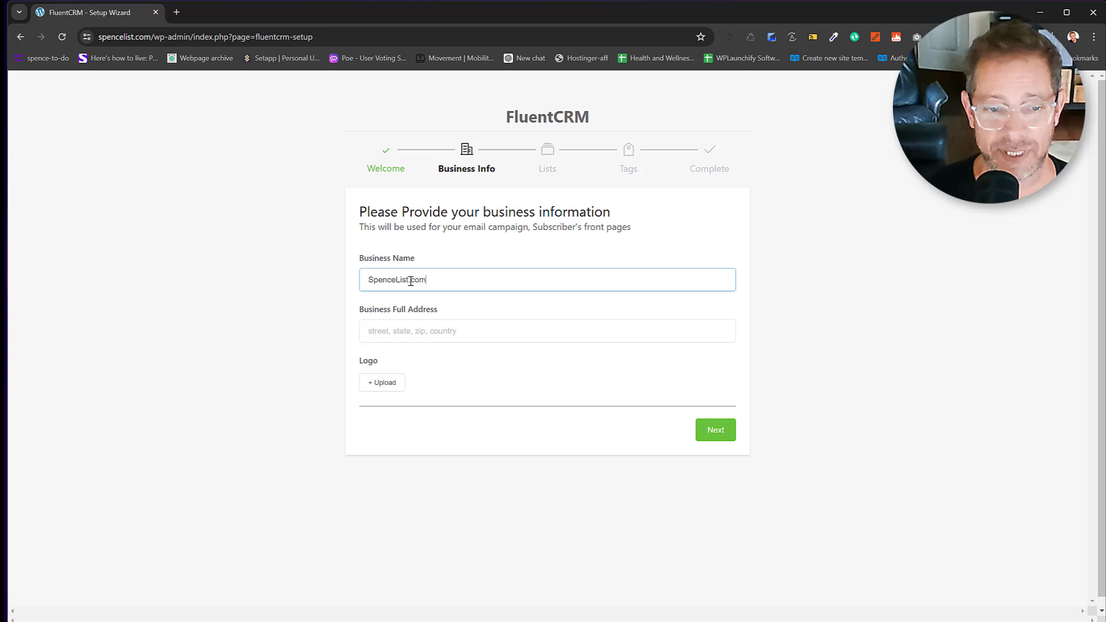
pyautogui.press('Tab')
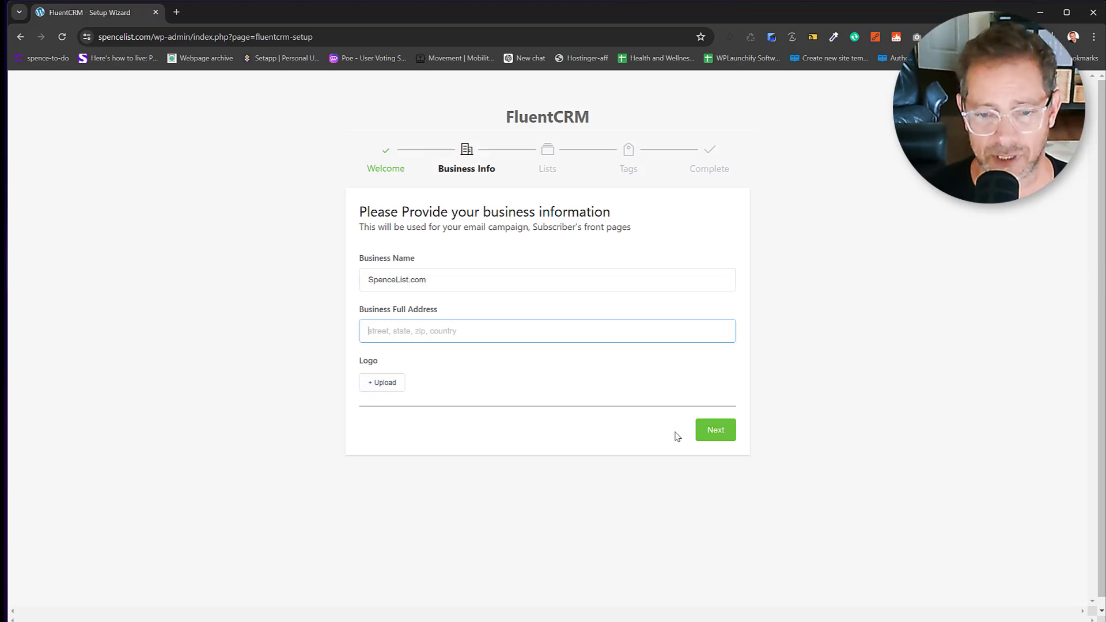
pyautogui.click(715, 435)
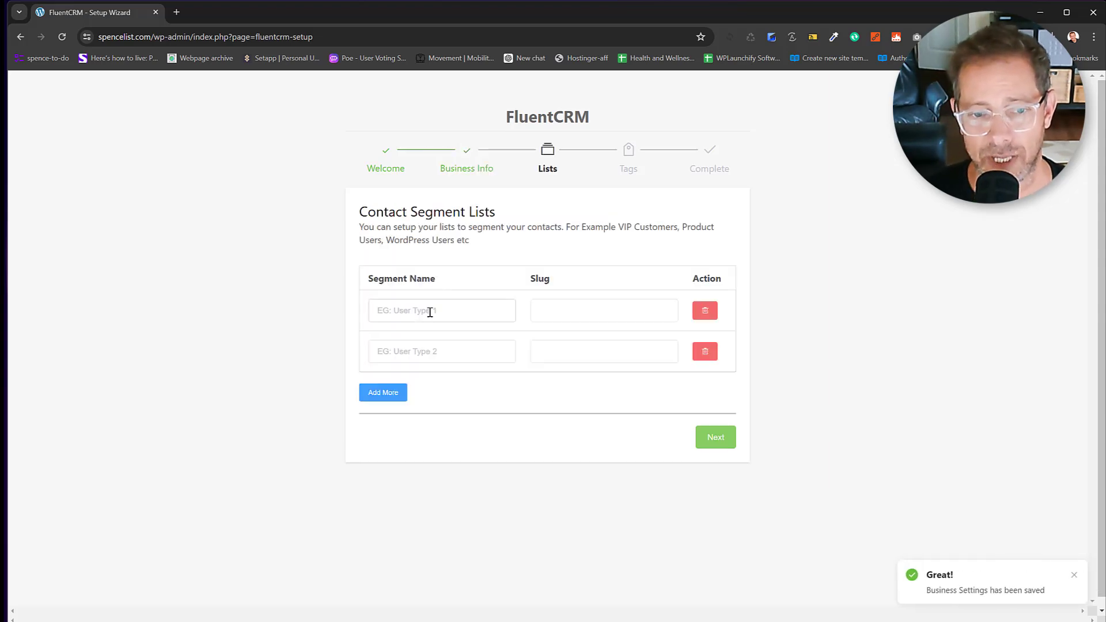
# Create a segment list named Main List with its auto-filled slug.
pyautogui.click(430, 312)
pyautogui.write('Main Lis')
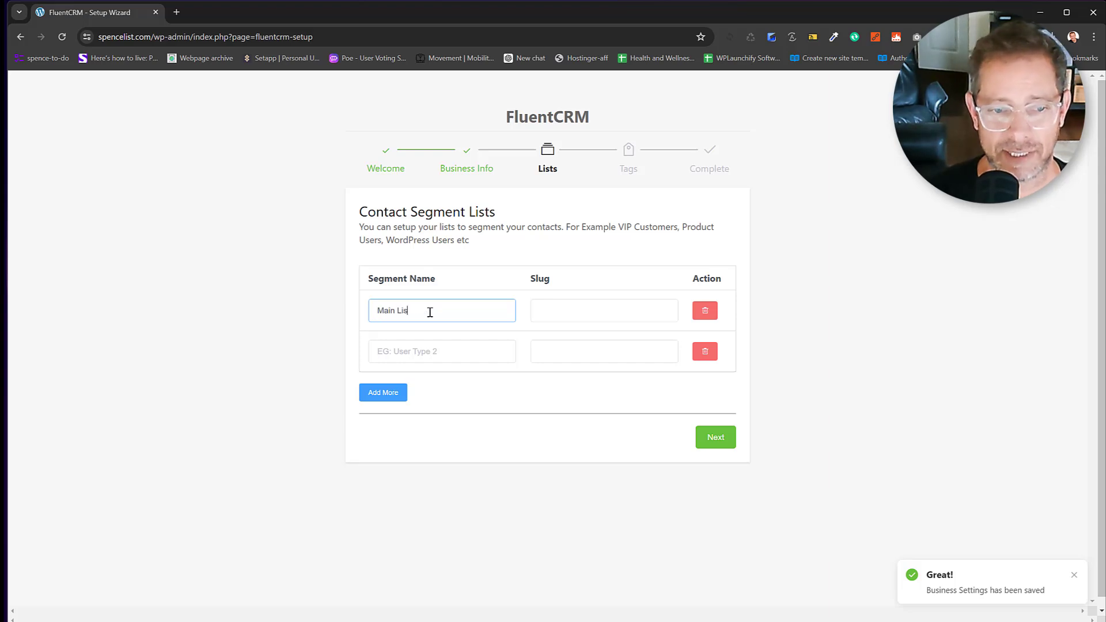
pyautogui.write('t')
pyautogui.press('Tab')
pyautogui.click(640, 394)
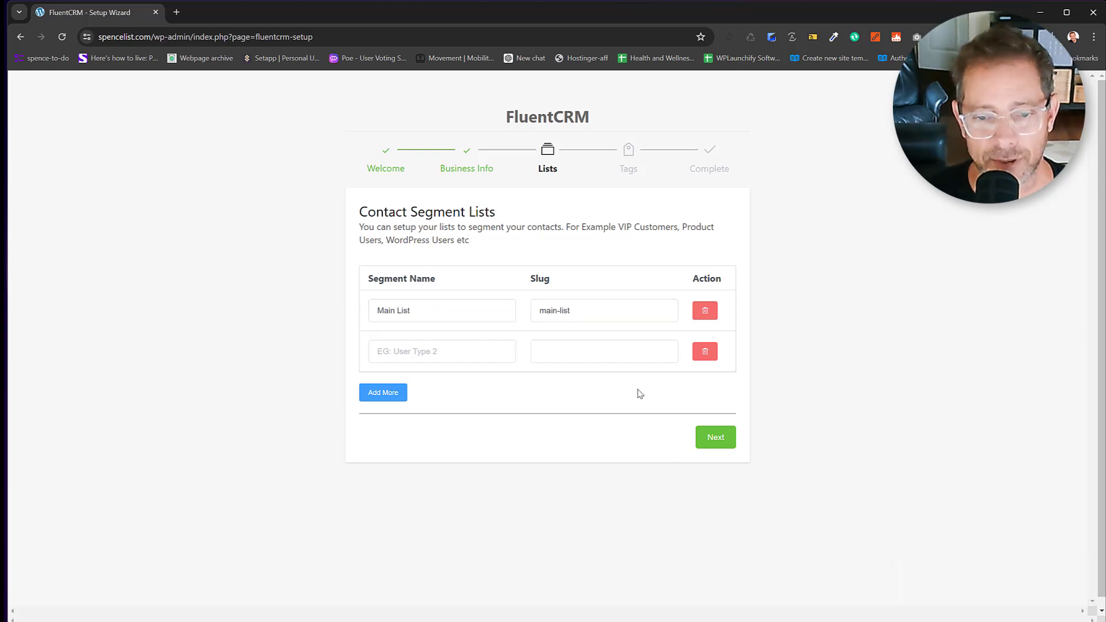
pyautogui.click(722, 441)
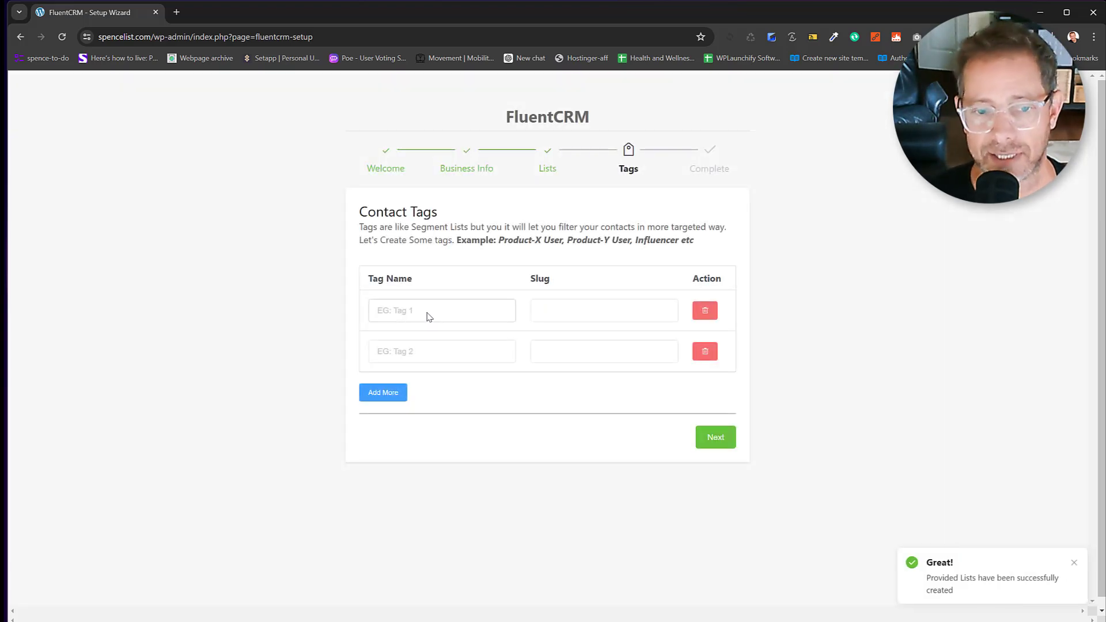
# Add the subscribed-home tag, complete installation without usage tracking, and open the CRM dashboard.
pyautogui.click(428, 312)
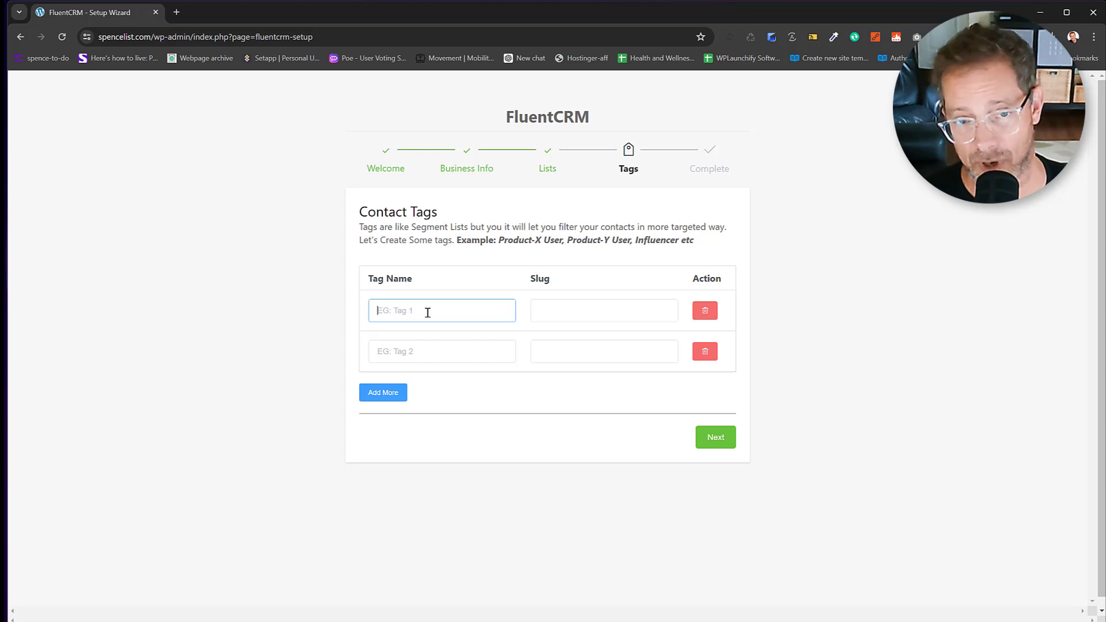
pyautogui.write('subscribed')
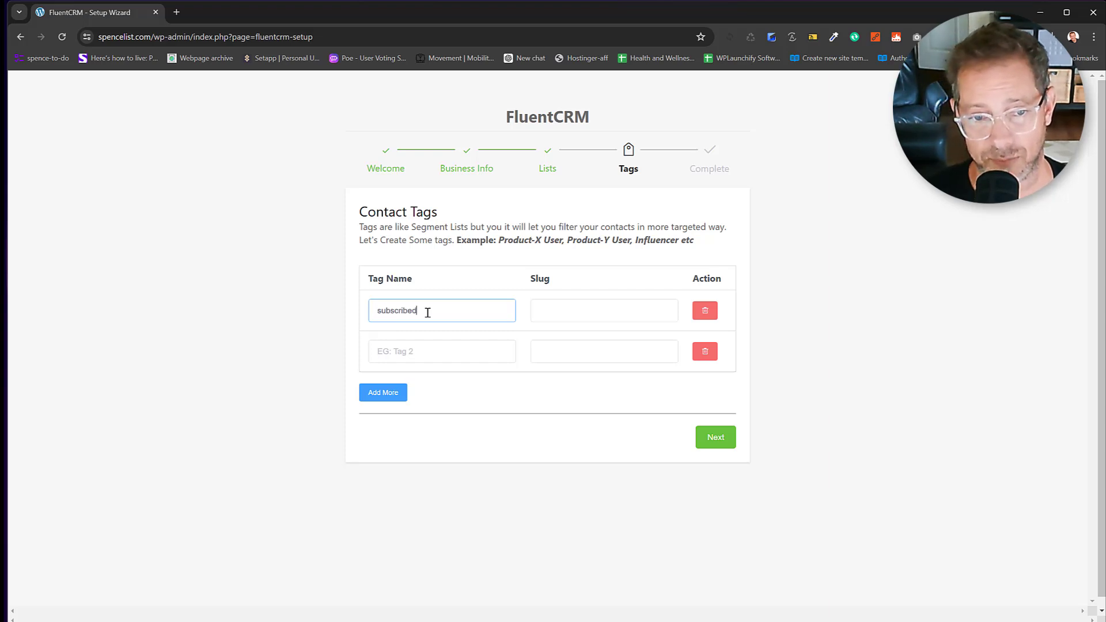
pyautogui.write('-home')
pyautogui.press('Tab')
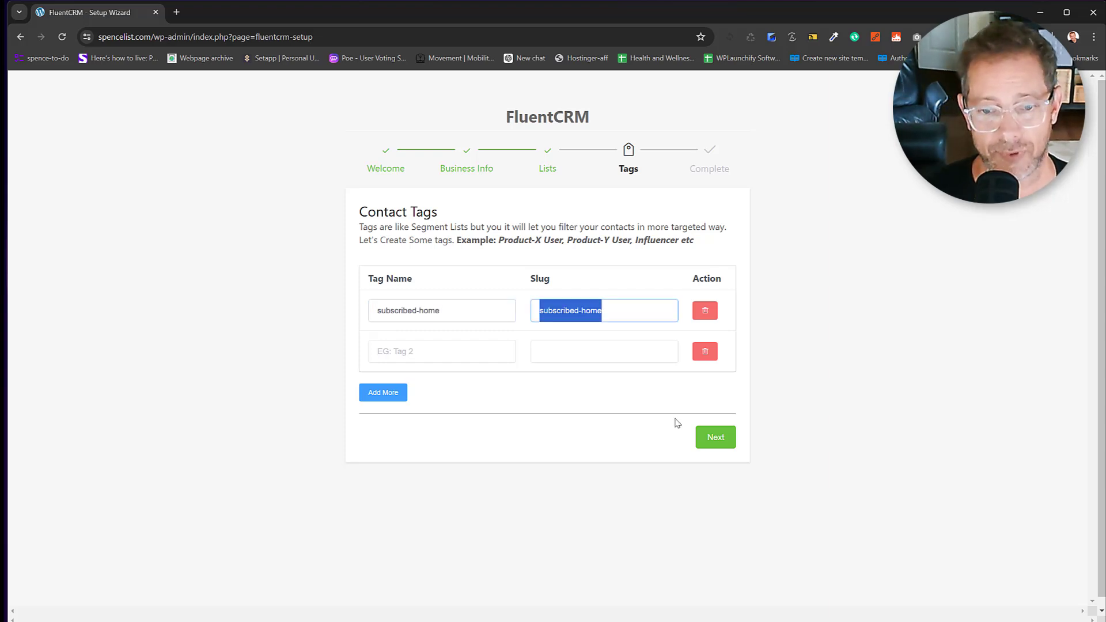
pyautogui.click(717, 438)
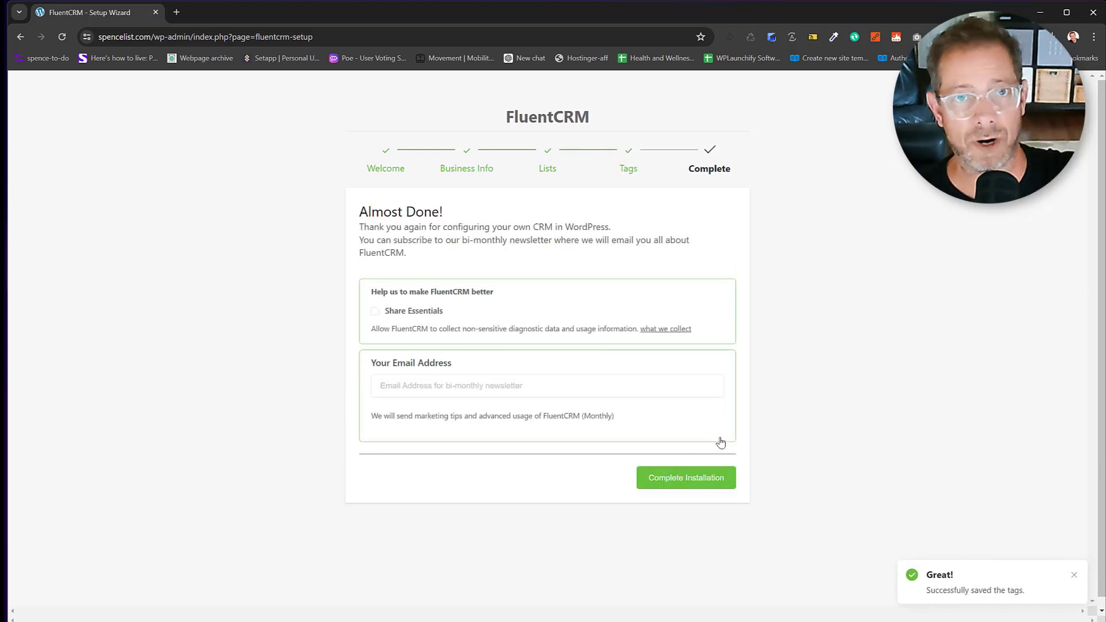
pyautogui.click(711, 482)
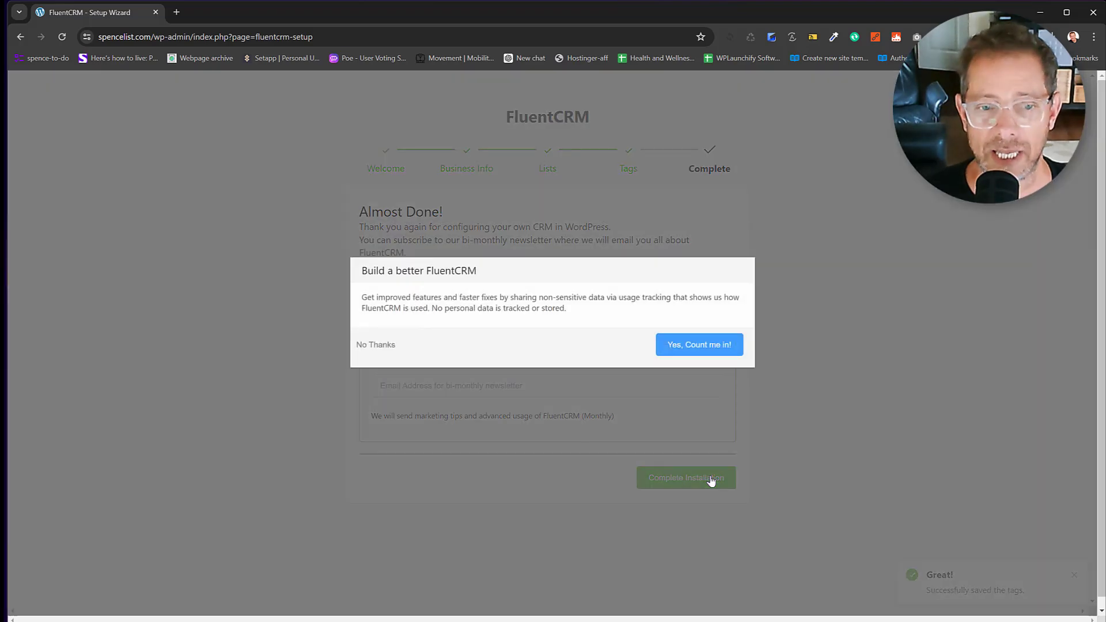
pyautogui.click(375, 345)
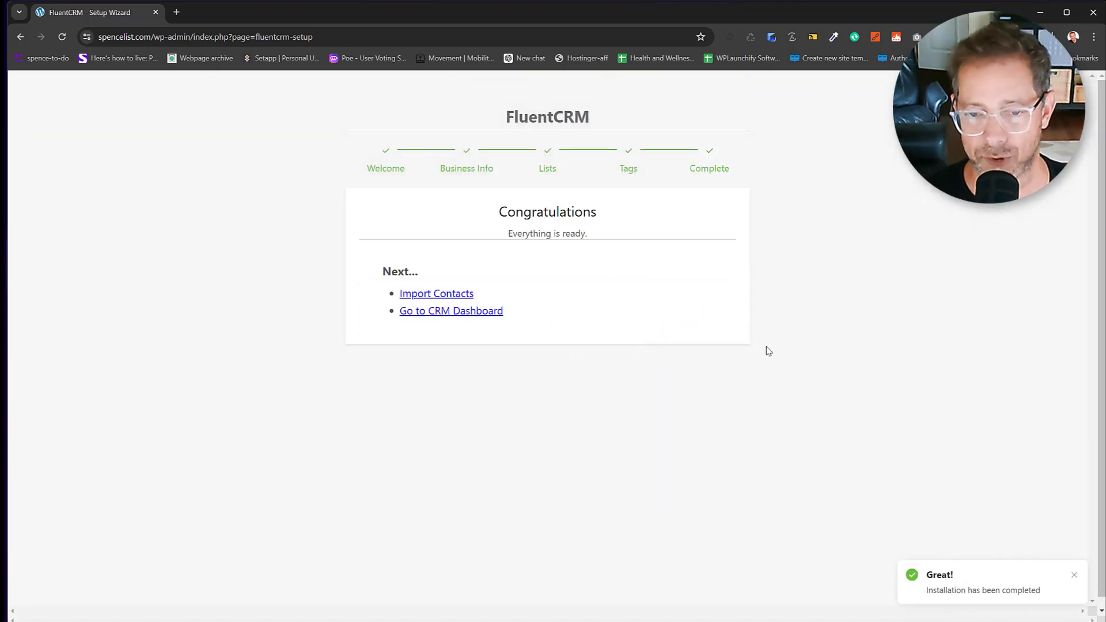
pyautogui.click(428, 316)
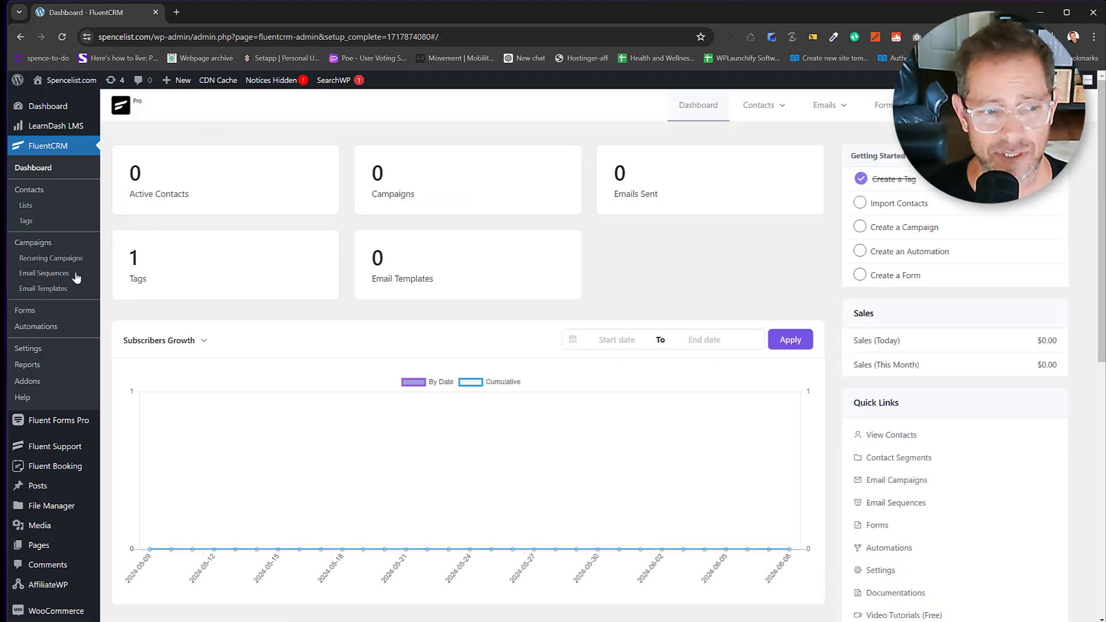
# Go to FluentCRM Forms and start creating the first form.
pyautogui.click(25, 314)
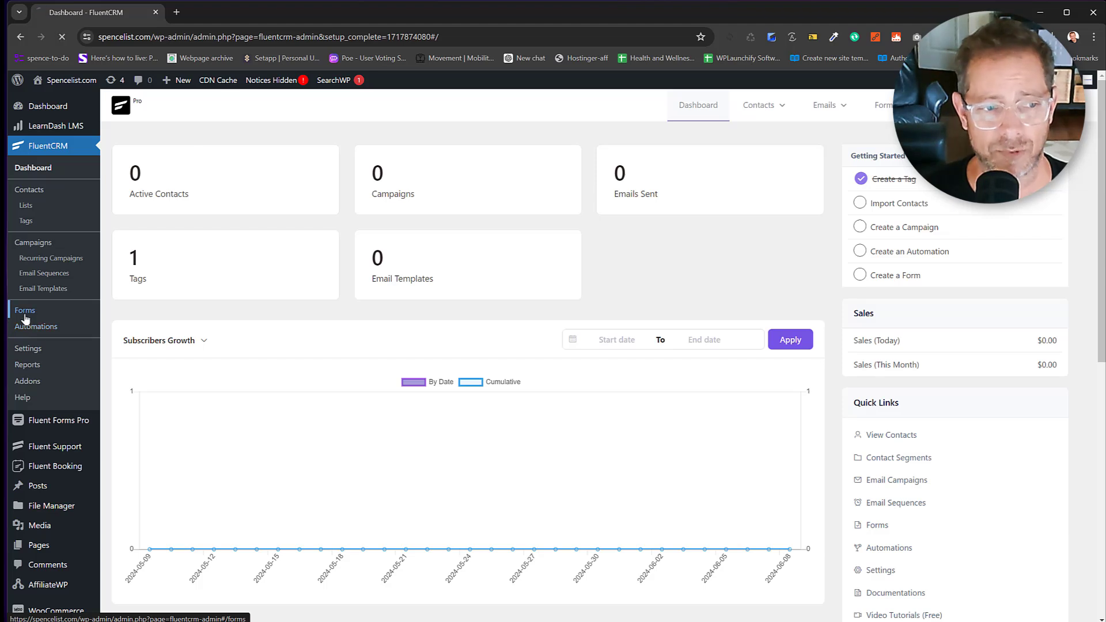
pyautogui.click(174, 342)
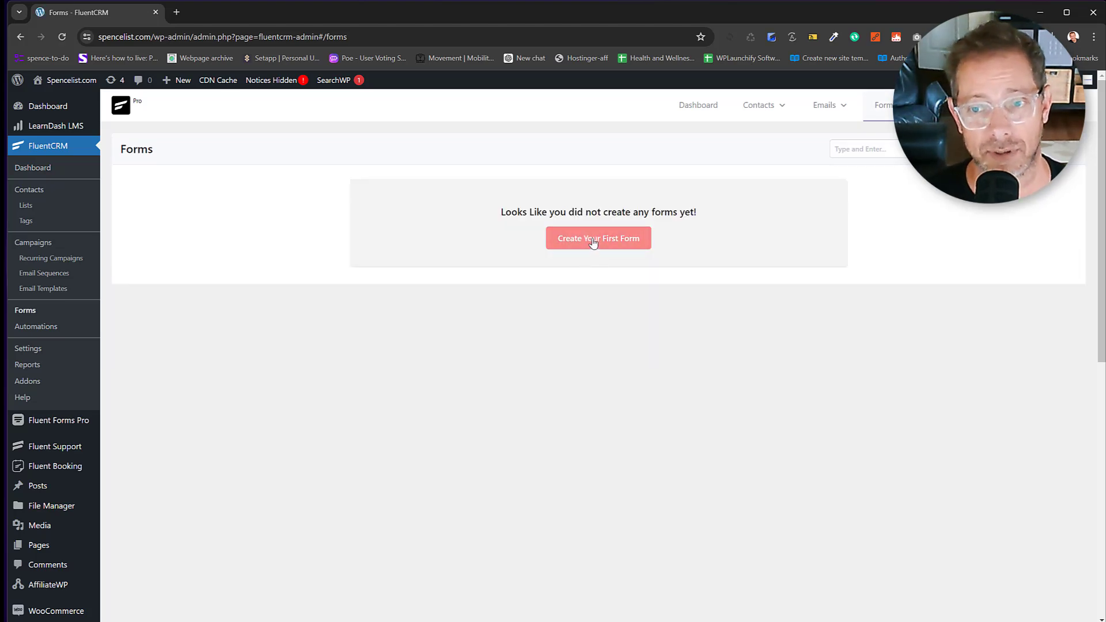
pyautogui.click(593, 242)
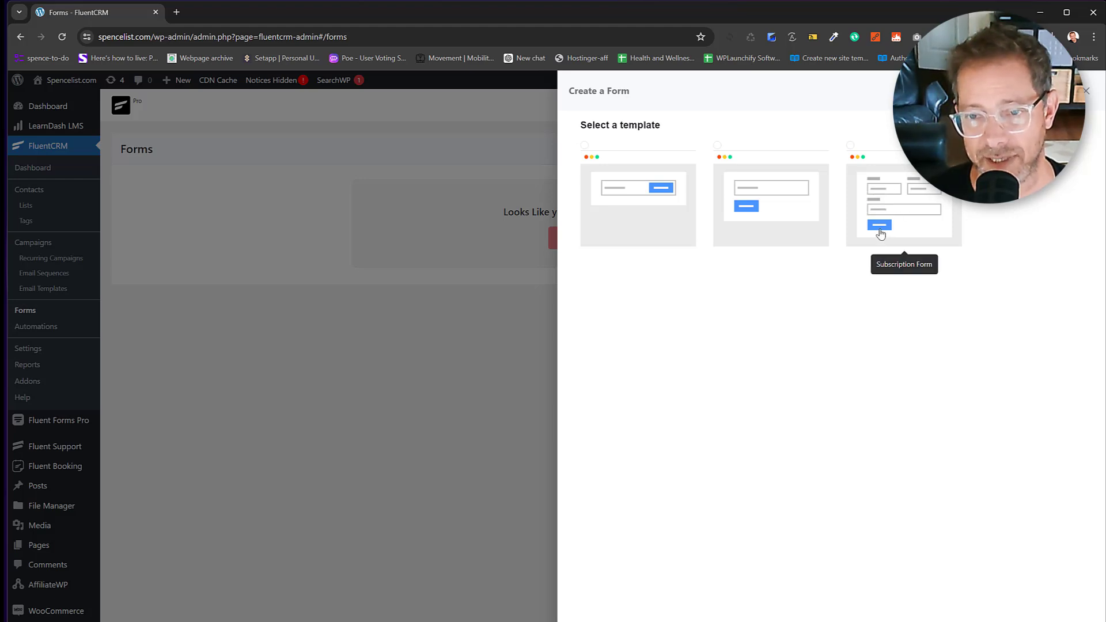
# Pick a template and title the form 'Subscribe To Spence', with Main List and subscribed-home tag.
pyautogui.click(623, 232)
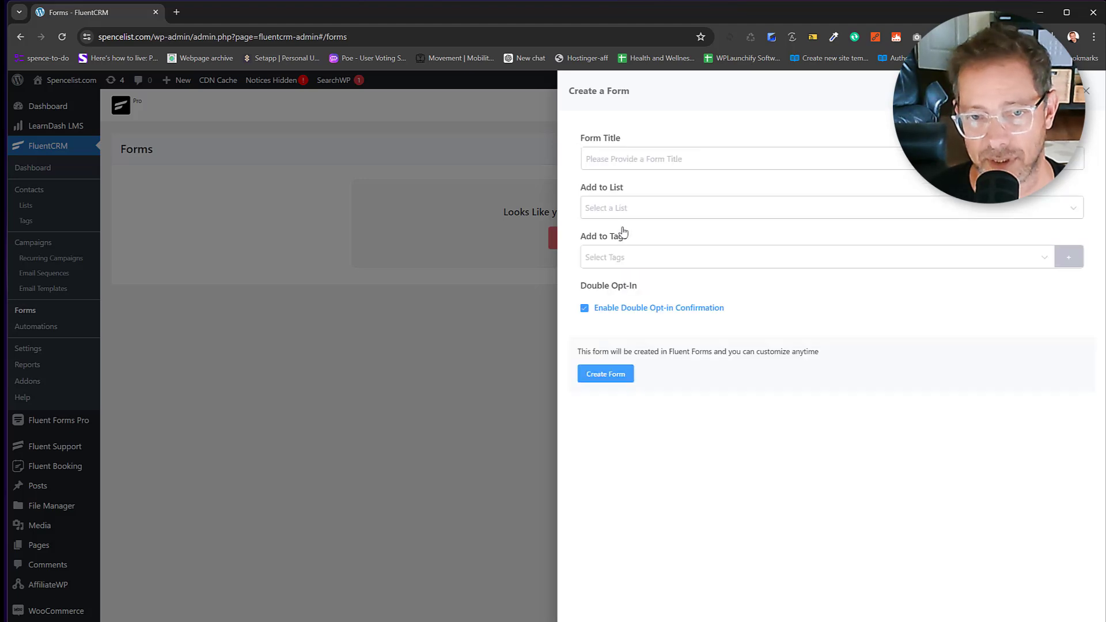
pyautogui.click(639, 163)
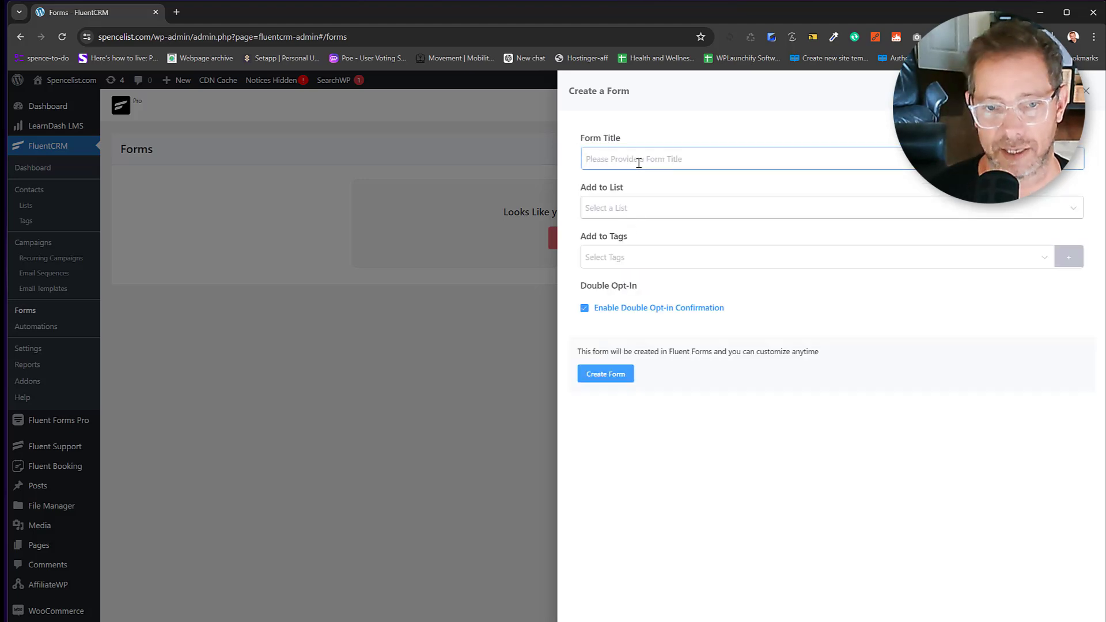
pyautogui.write('Subscribe To ')
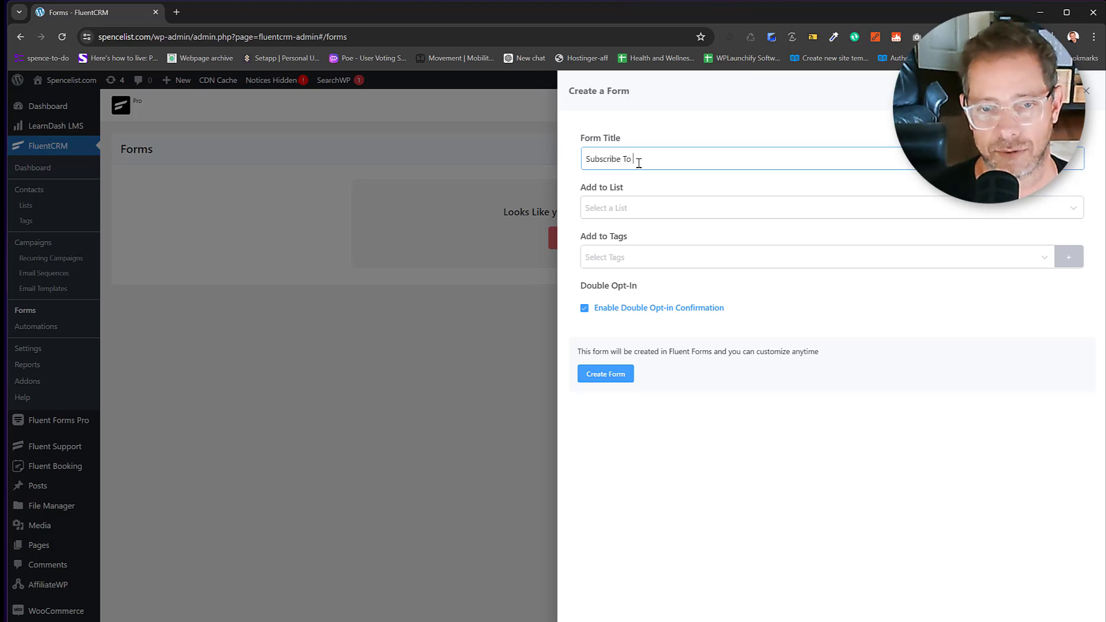
pyautogui.write('SpenceList!')
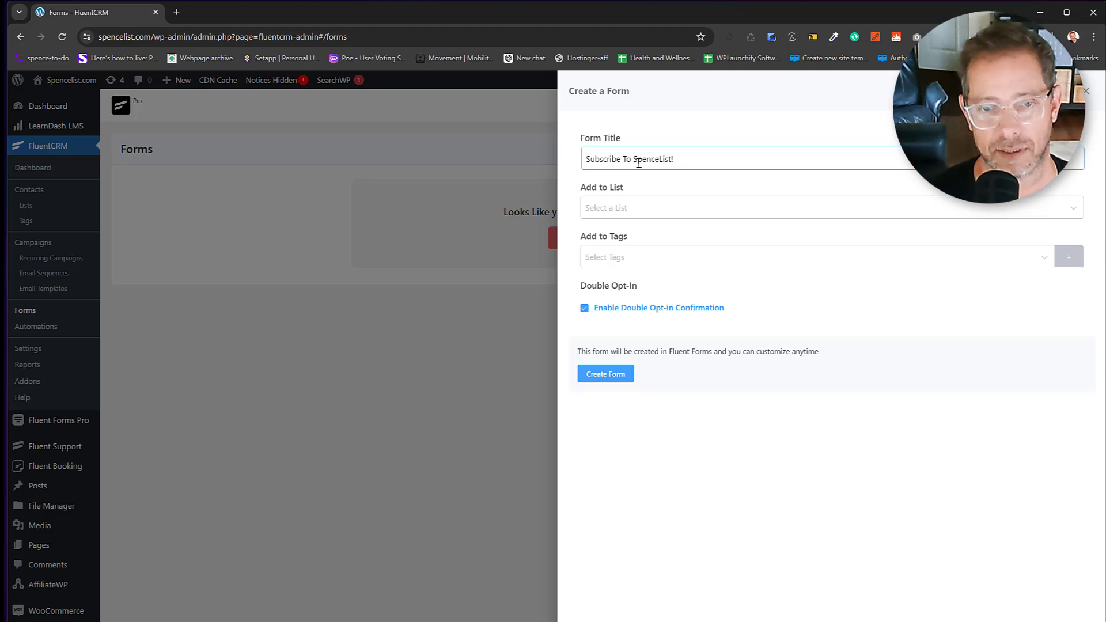
pyautogui.click(617, 208)
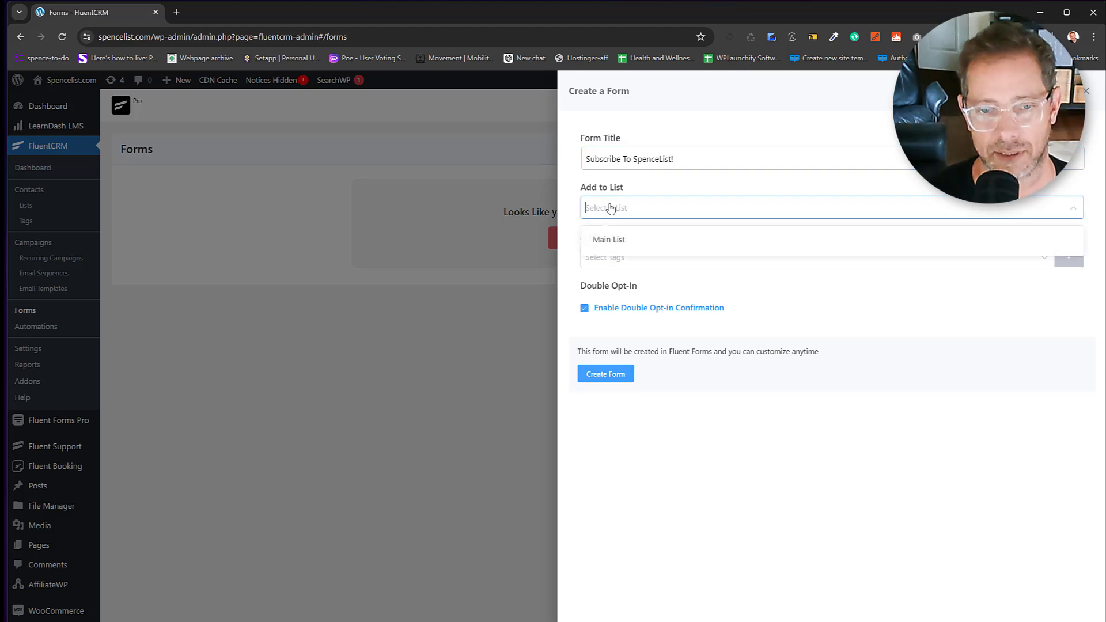
pyautogui.click(620, 239)
pyautogui.click(620, 257)
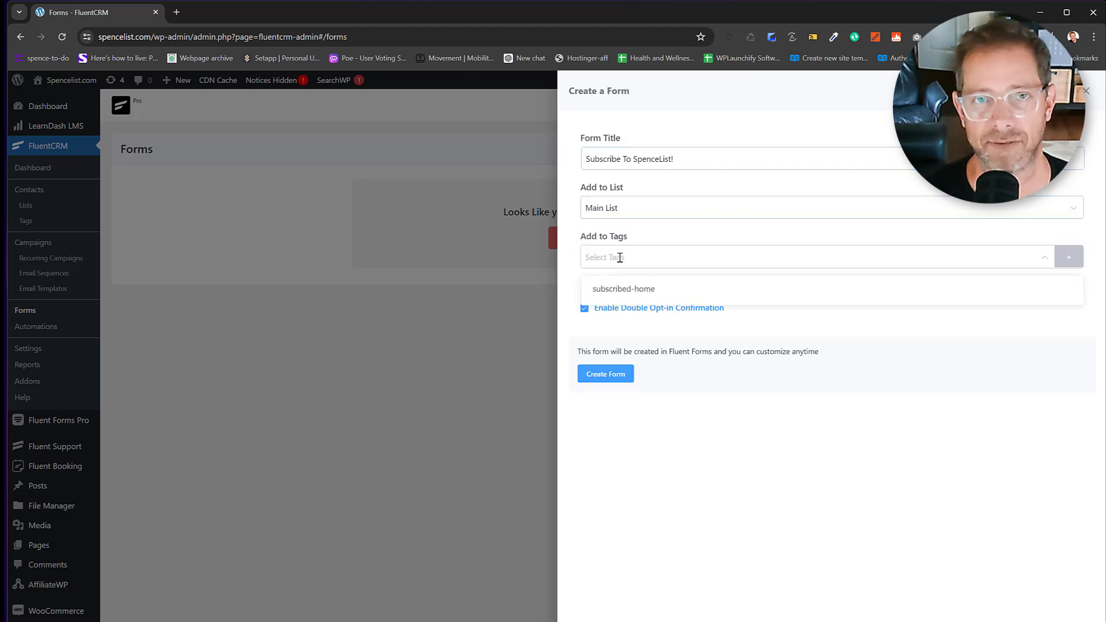
pyautogui.click(615, 290)
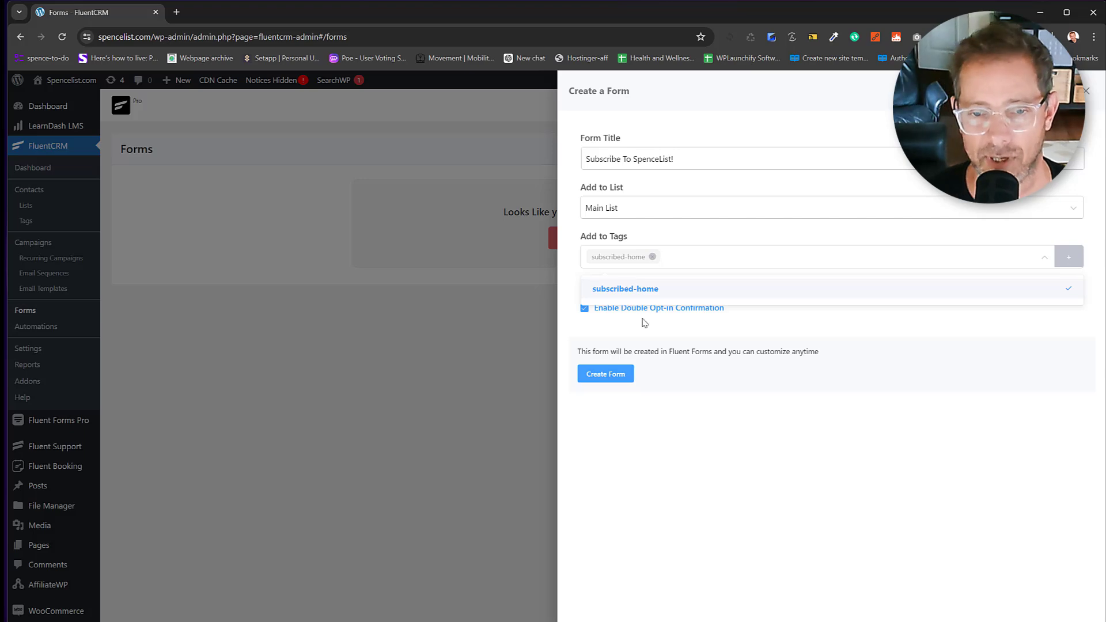
pyautogui.click(750, 323)
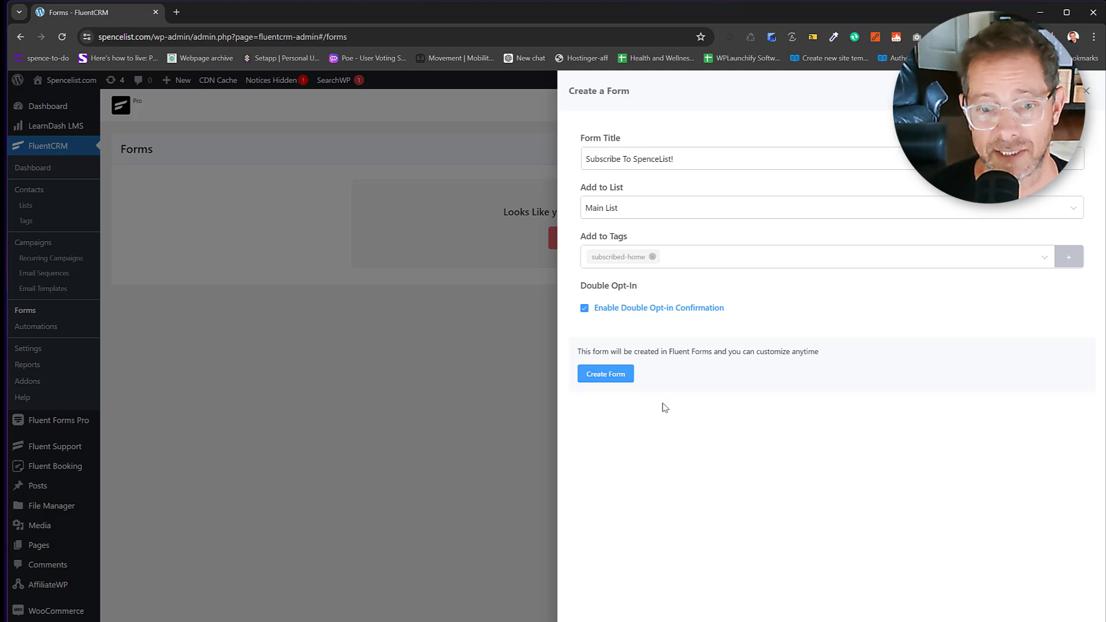
# Create the form, select its shortcode [fluentform id="3"], and open it in the editor.
pyautogui.click(617, 379)
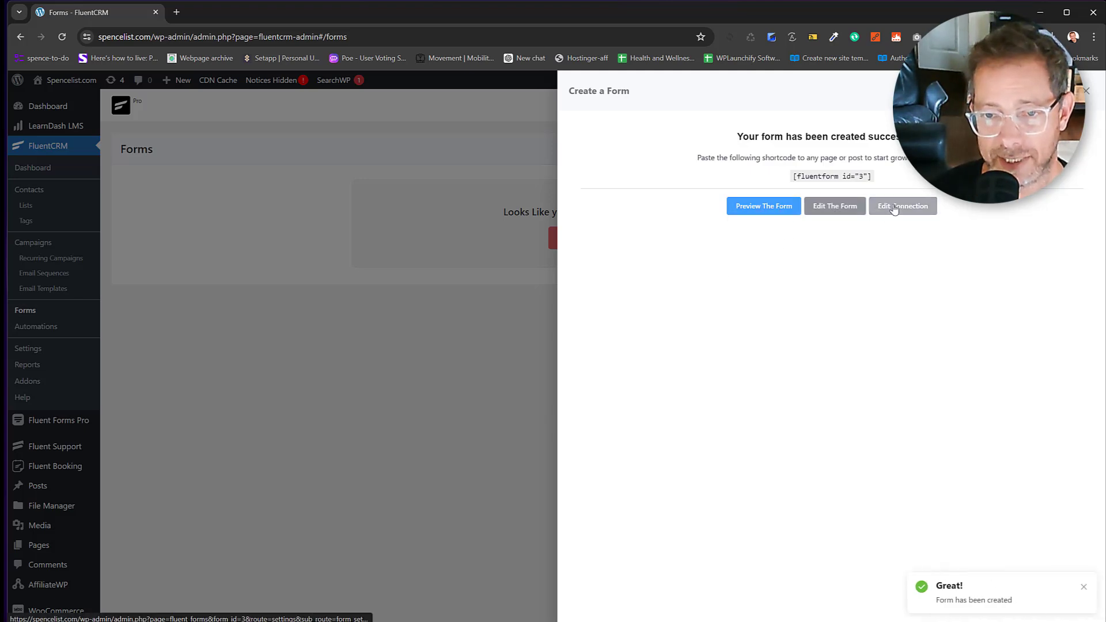
pyautogui.moveTo(867, 176); pyautogui.dragTo(785, 176)
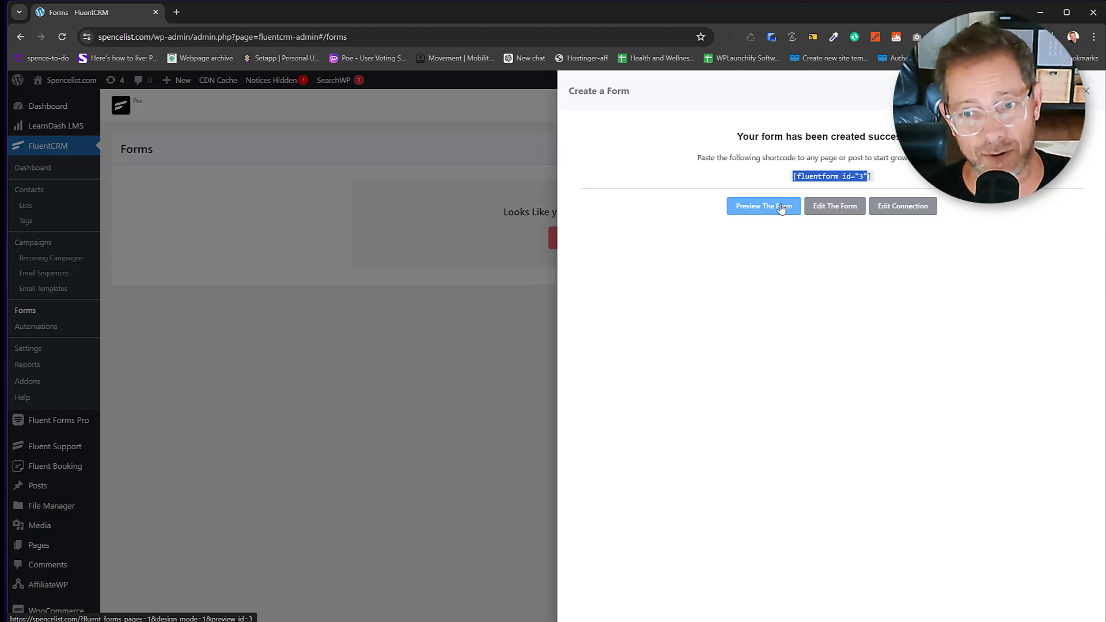
pyautogui.click(841, 206)
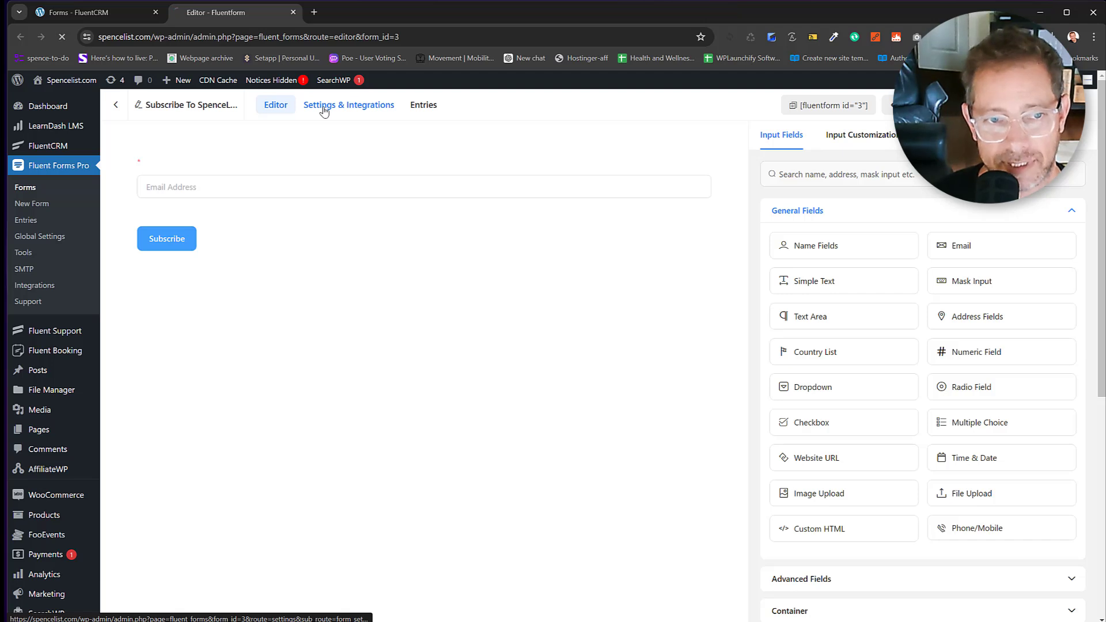
# Open the form's FluentCRM integration feed and review its list, field mapping, tag and opt-in options.
pyautogui.click(324, 110)
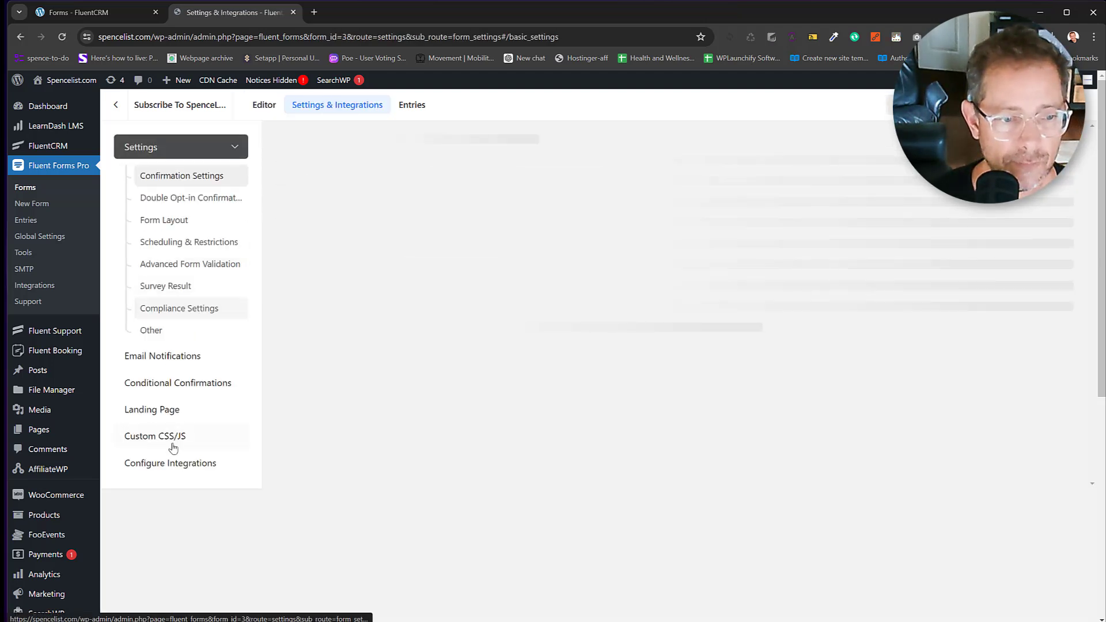
pyautogui.click(172, 464)
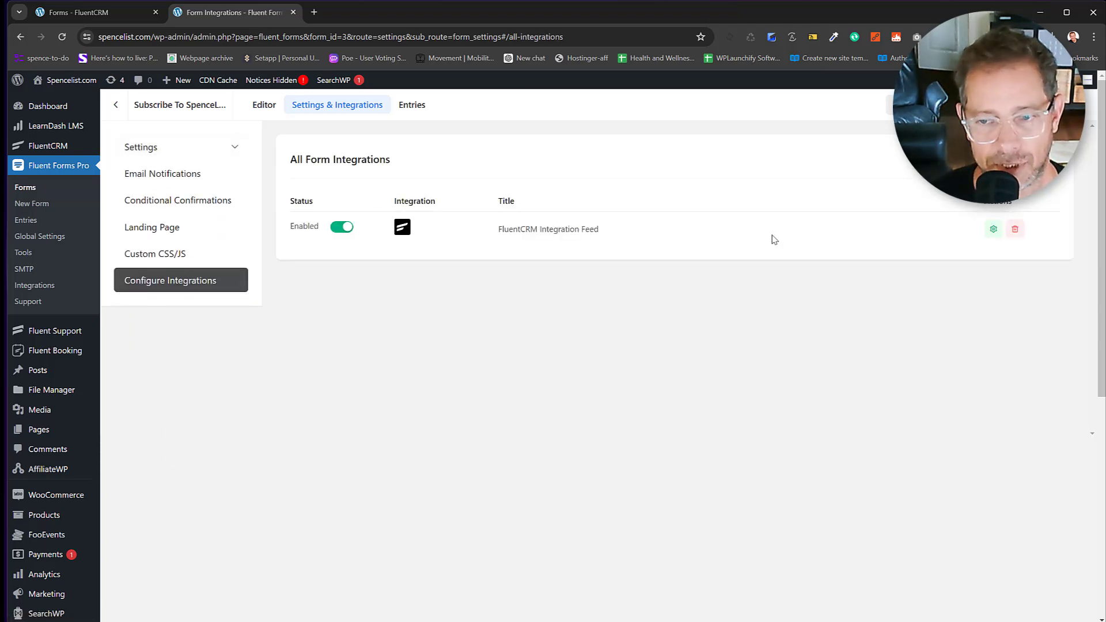
pyautogui.click(993, 229)
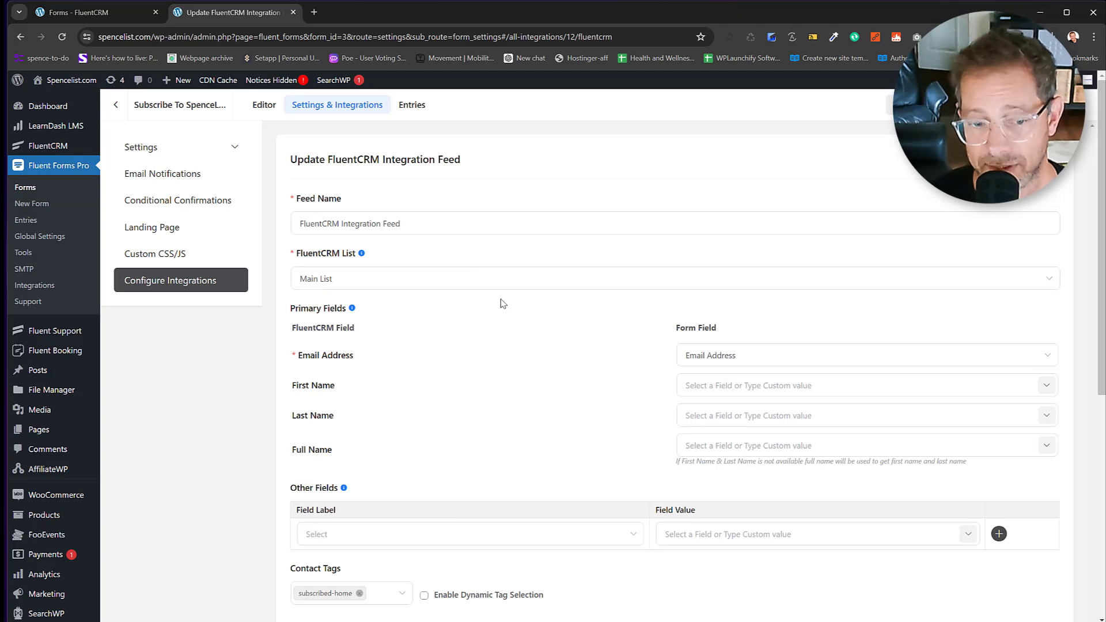
pyautogui.scroll(-3, 489, 334)
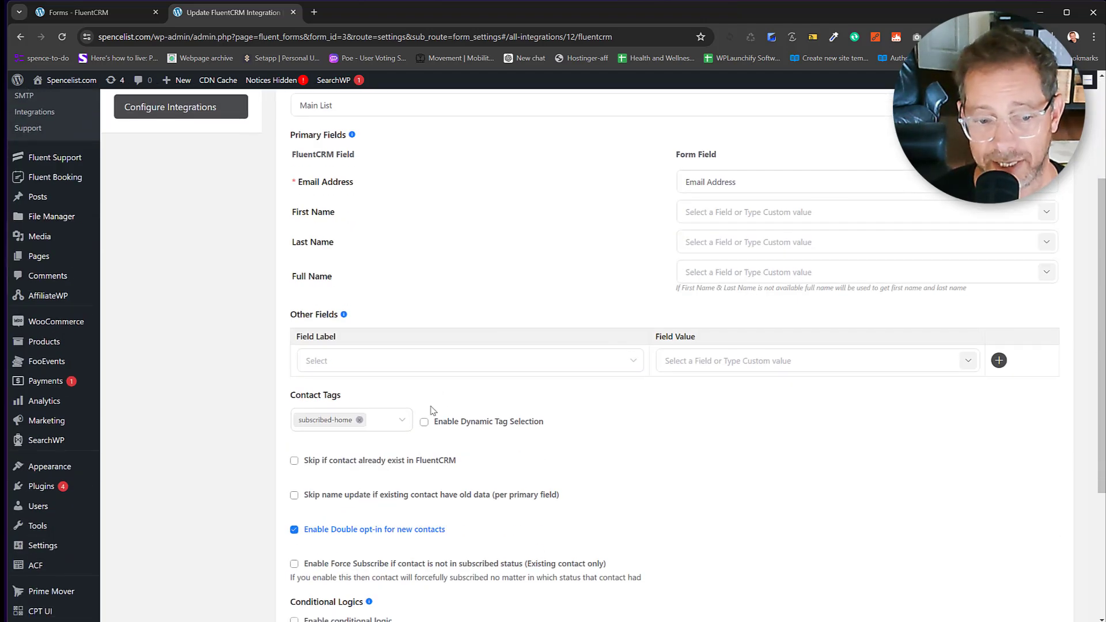
pyautogui.scroll(-3, 432, 415)
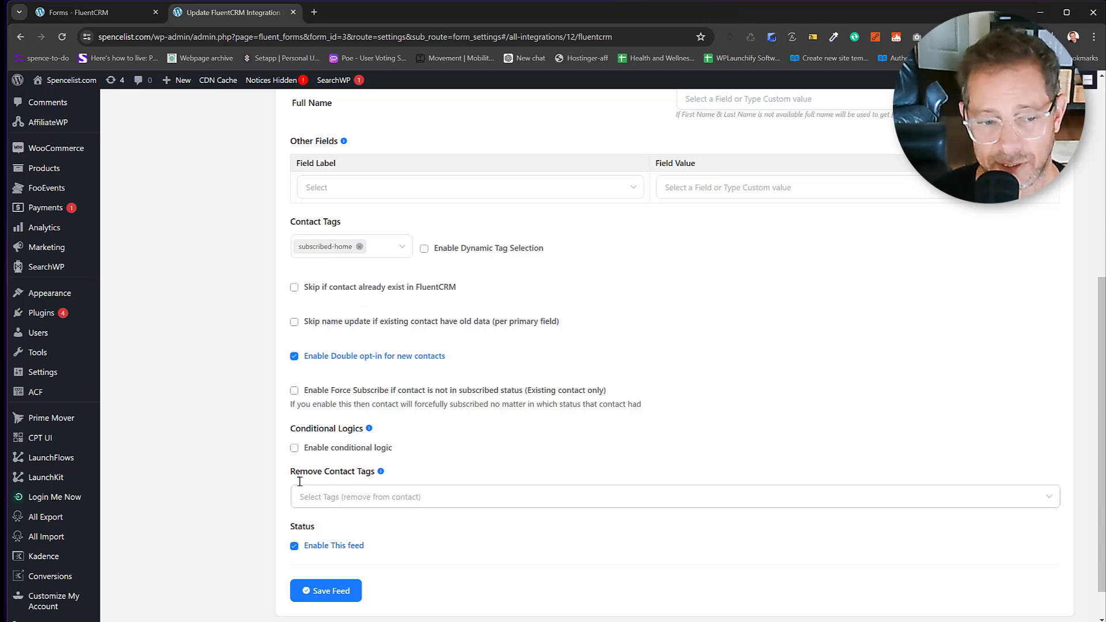
pyautogui.scroll(6, 432, 397)
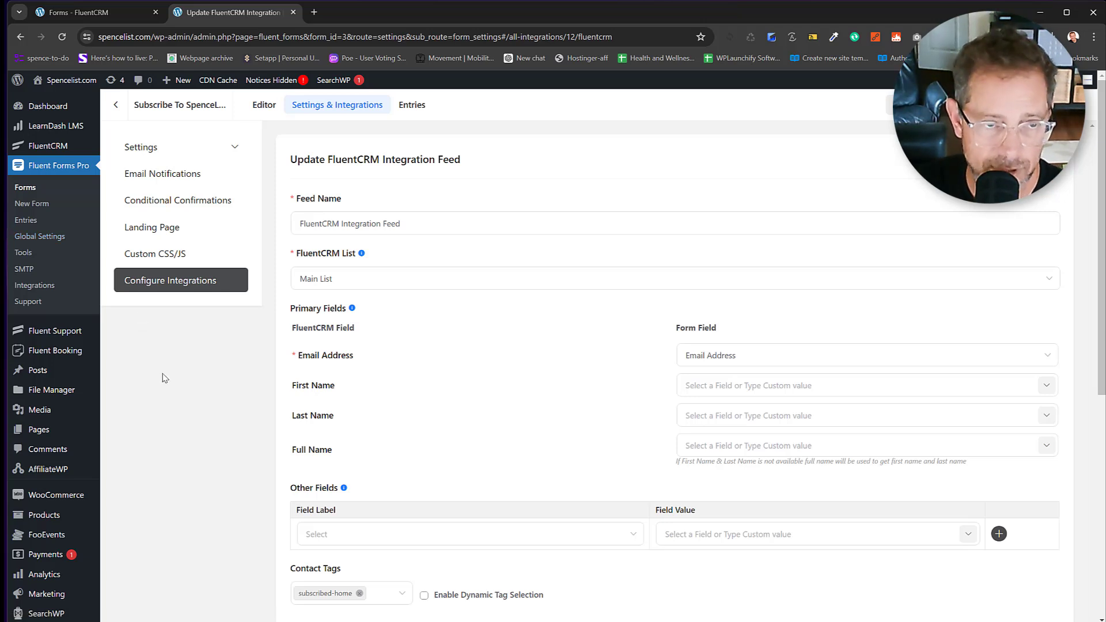
pyautogui.scroll(-7, 101, 370)
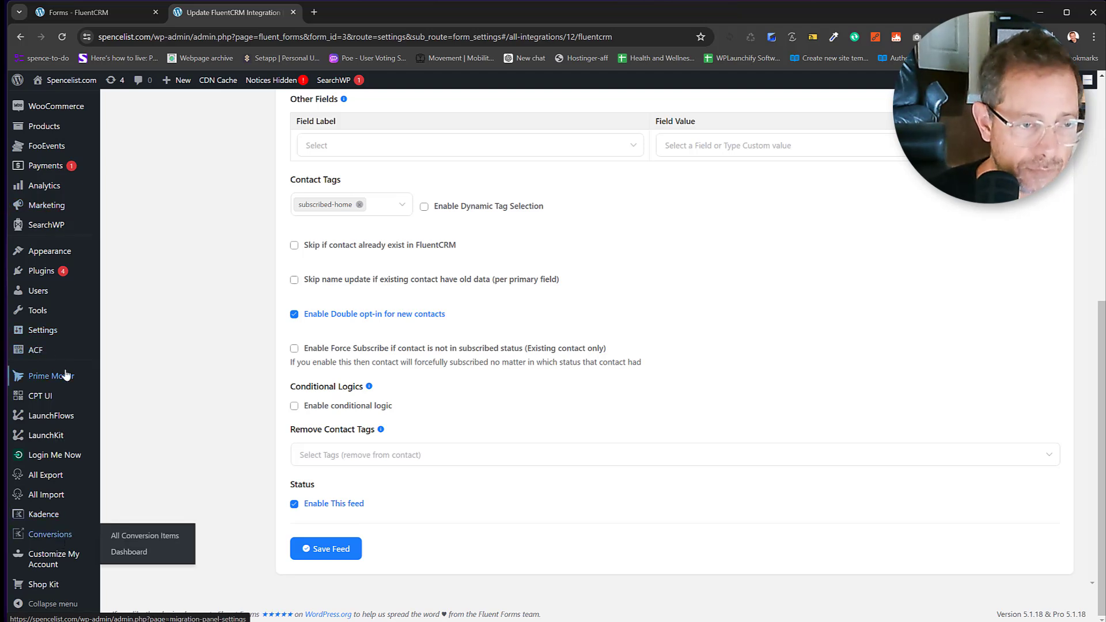
# Enter your own Kadence Pro licence key on LaunchKit's License tab and save it.
pyautogui.moveTo(58, 356)
pyautogui.click(52, 436)
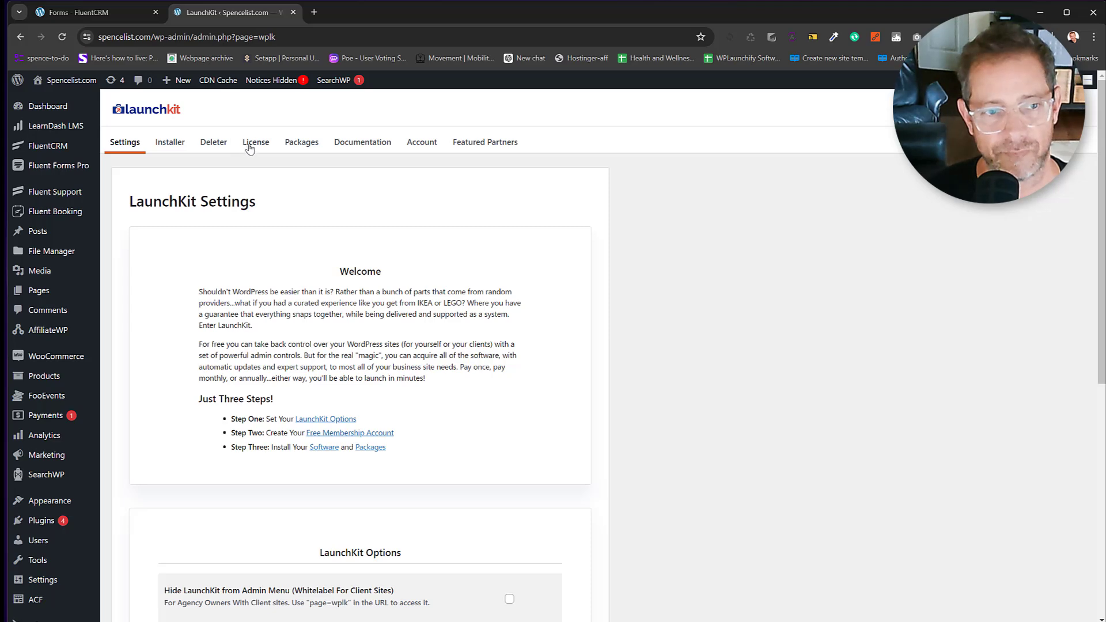
pyautogui.click(251, 147)
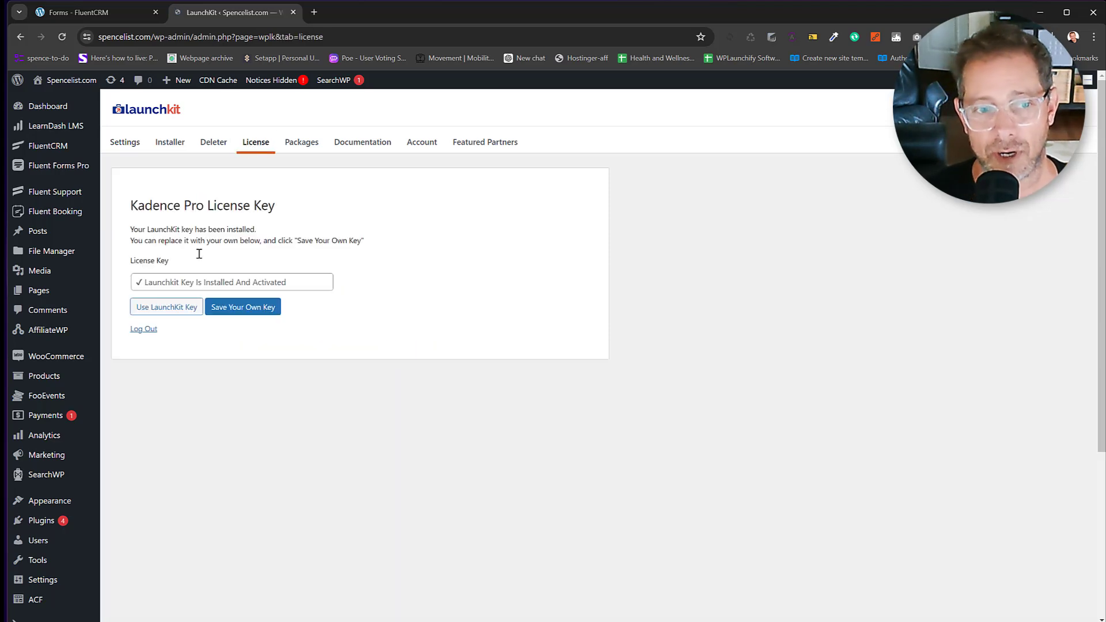
pyautogui.click(151, 283)
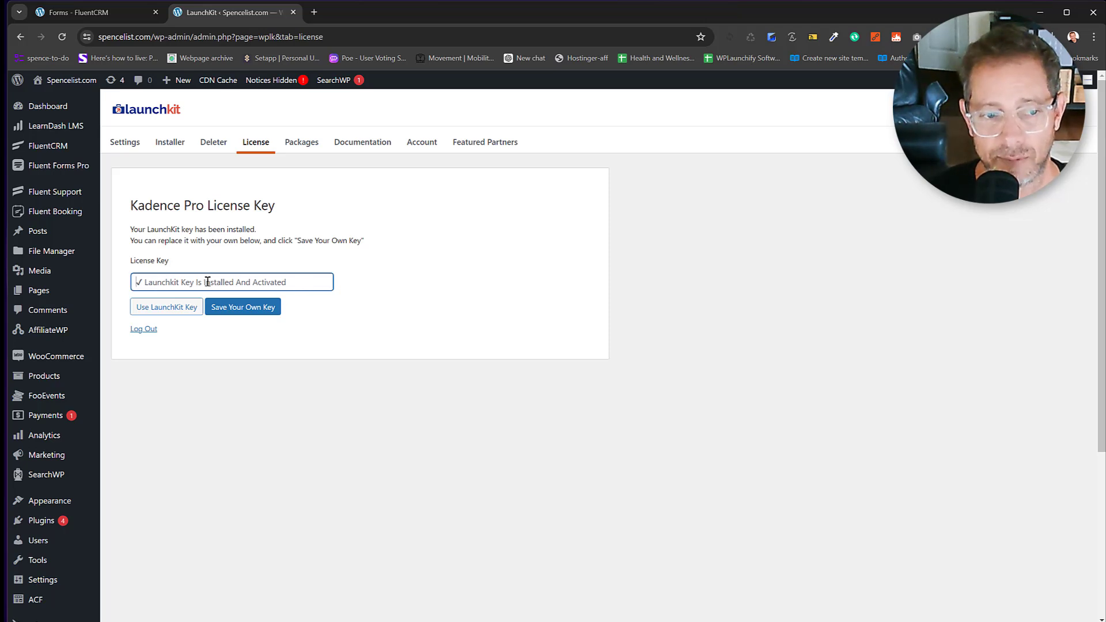
pyautogui.write('123456')
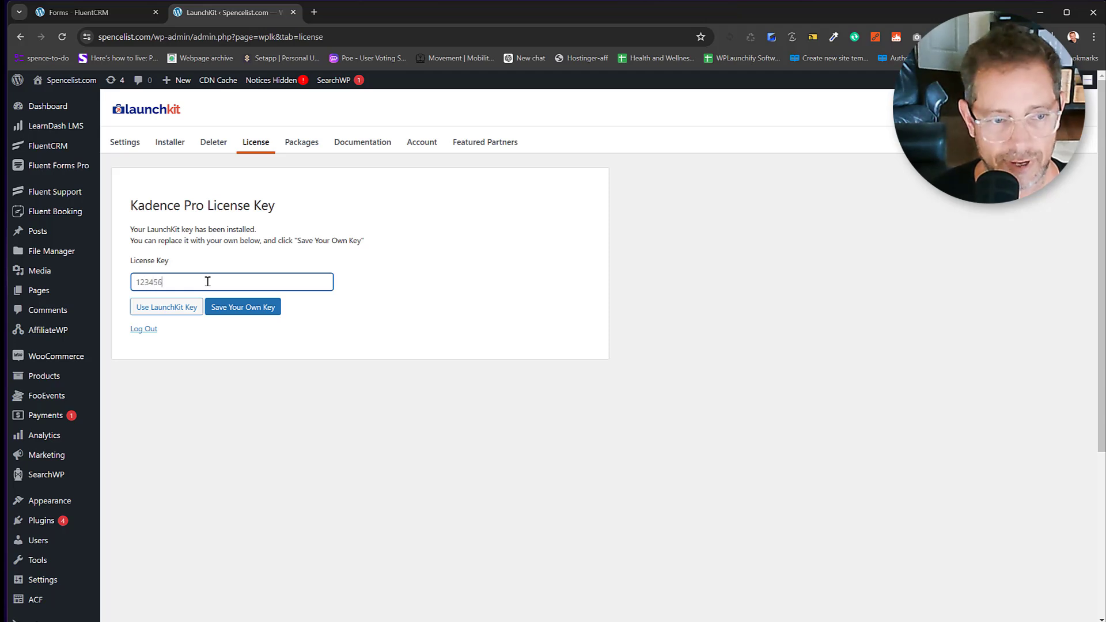
pyautogui.click(254, 311)
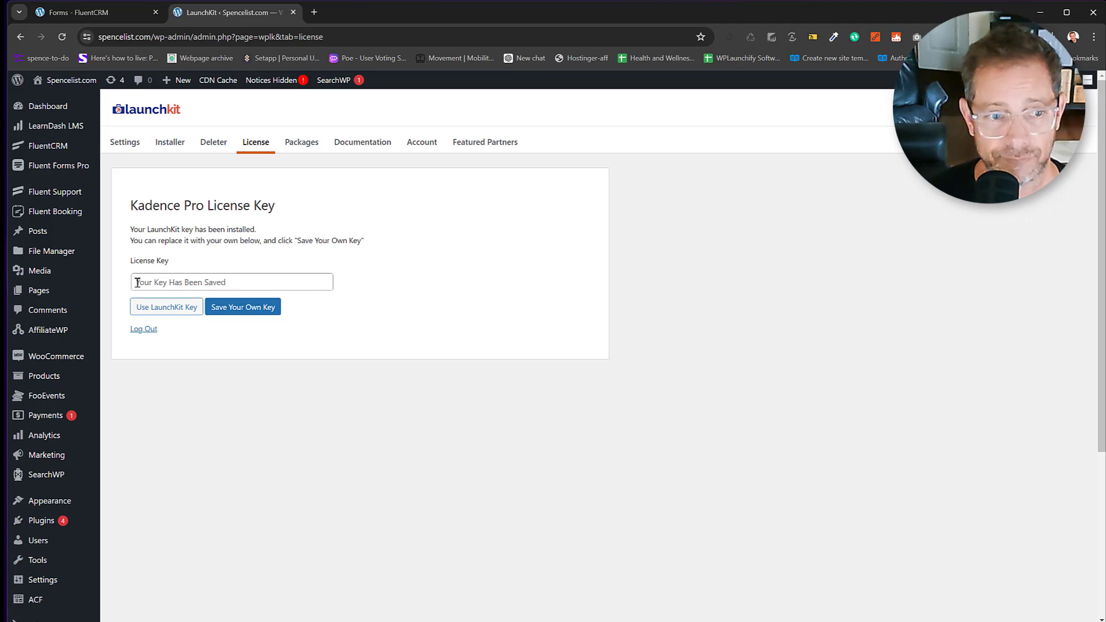
pyautogui.click(137, 283)
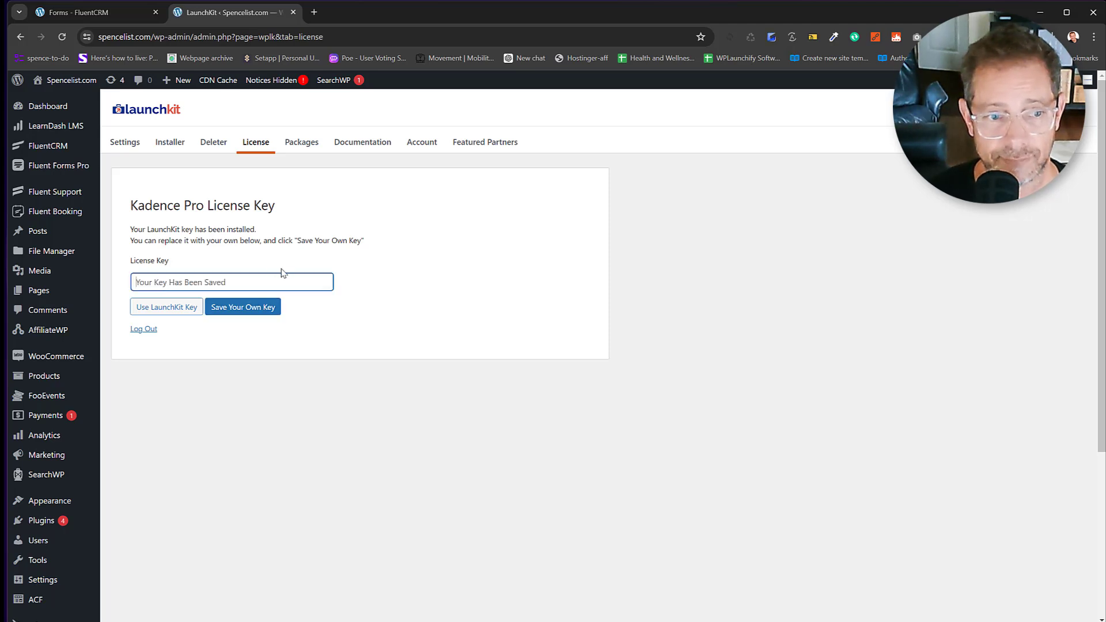
# Review the Kadence Pro and Blocks Pro not-activated notices, then restore the bundled LaunchKit key.
pyautogui.click(276, 87)
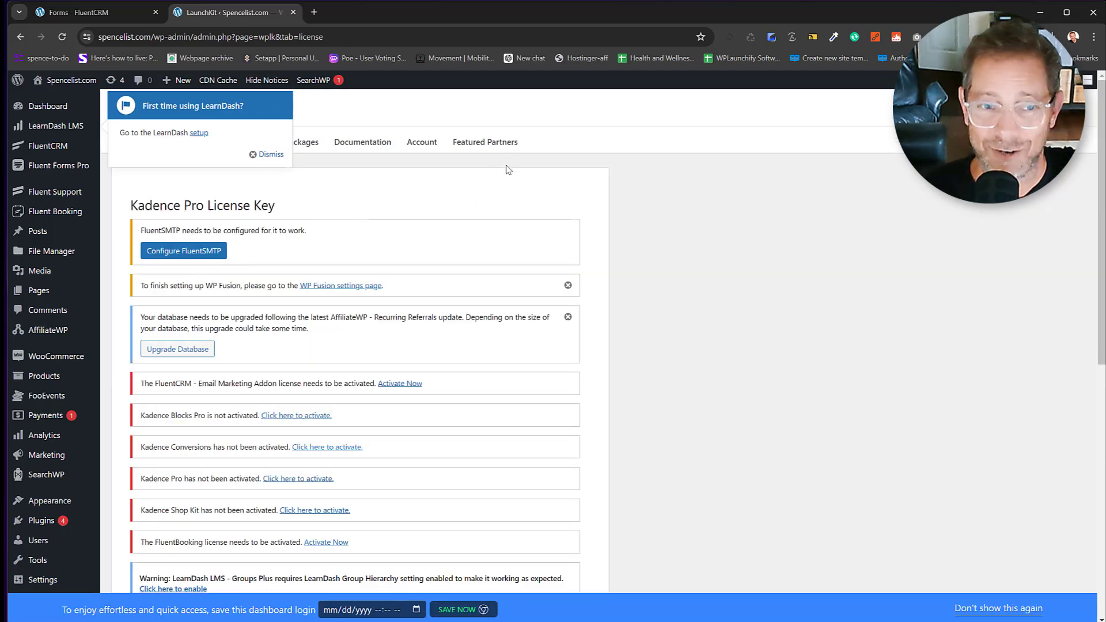
pyautogui.scroll(-1, 463, 123)
pyautogui.scroll(-8, 452, 215)
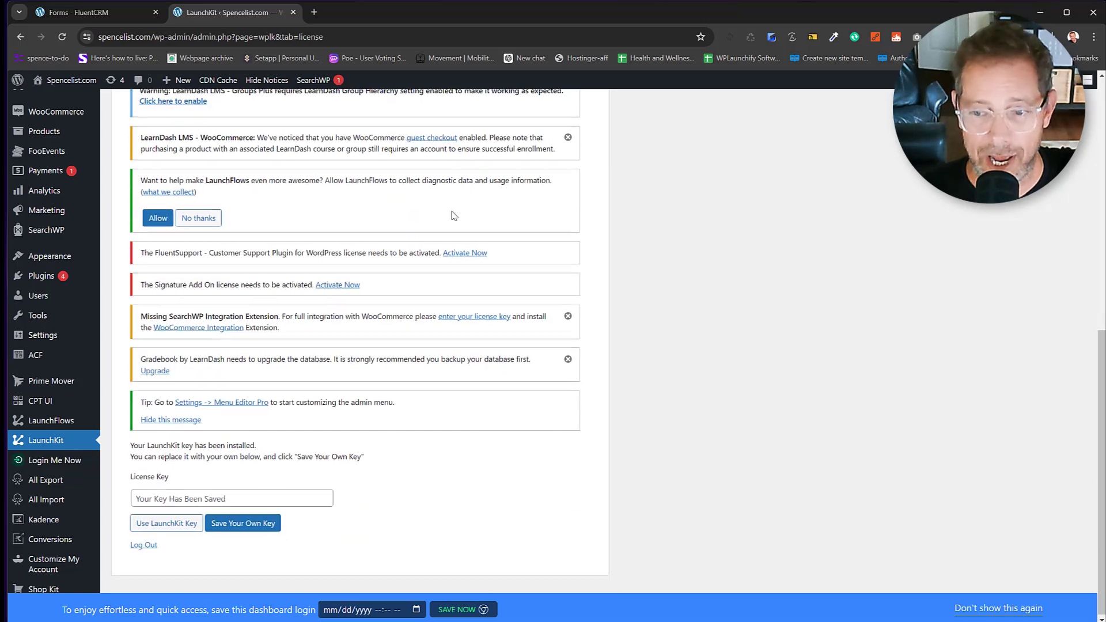
pyautogui.scroll(7, 461, 277)
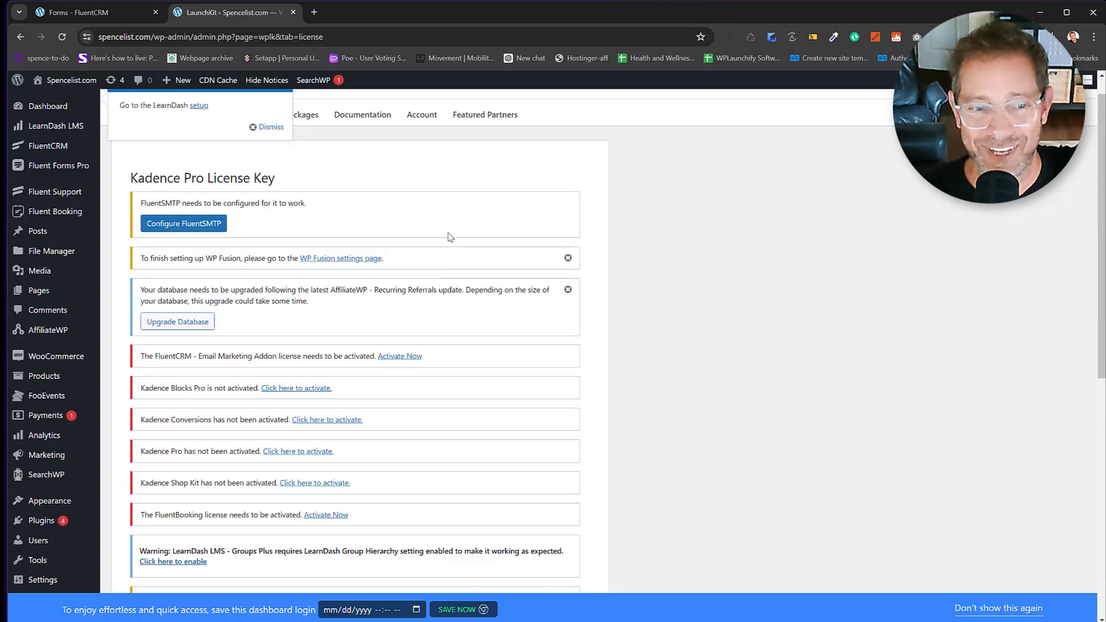
pyautogui.scroll(-1, 463, 209)
pyautogui.scroll(-6, 462, 209)
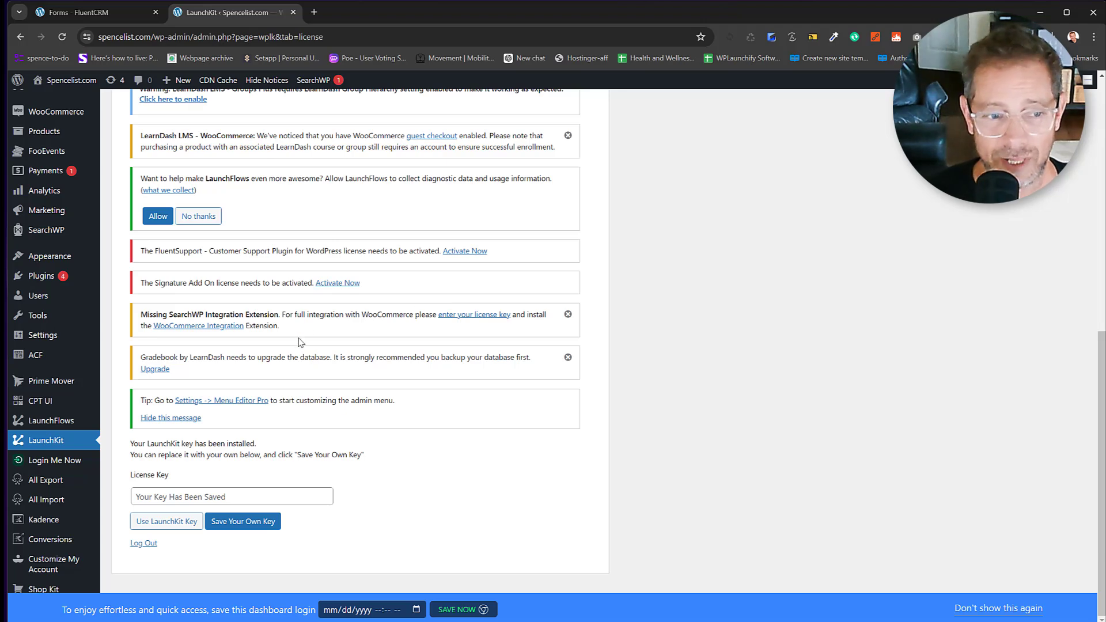
pyautogui.scroll(4, 297, 285)
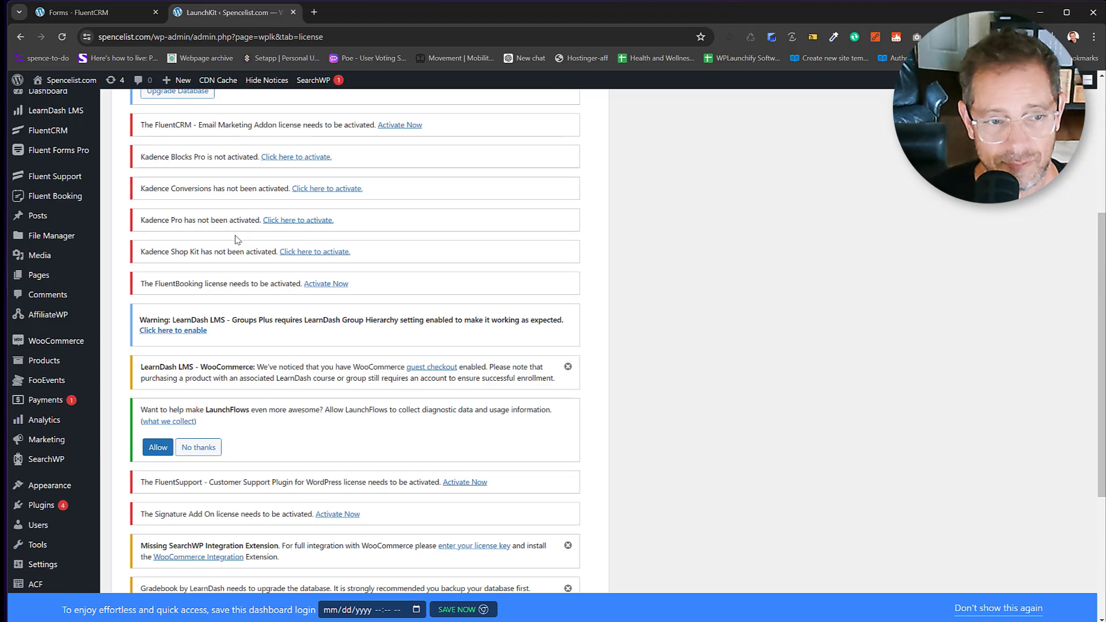
pyautogui.scroll(1, 156, 188)
pyautogui.moveTo(153, 219); pyautogui.dragTo(204, 217)
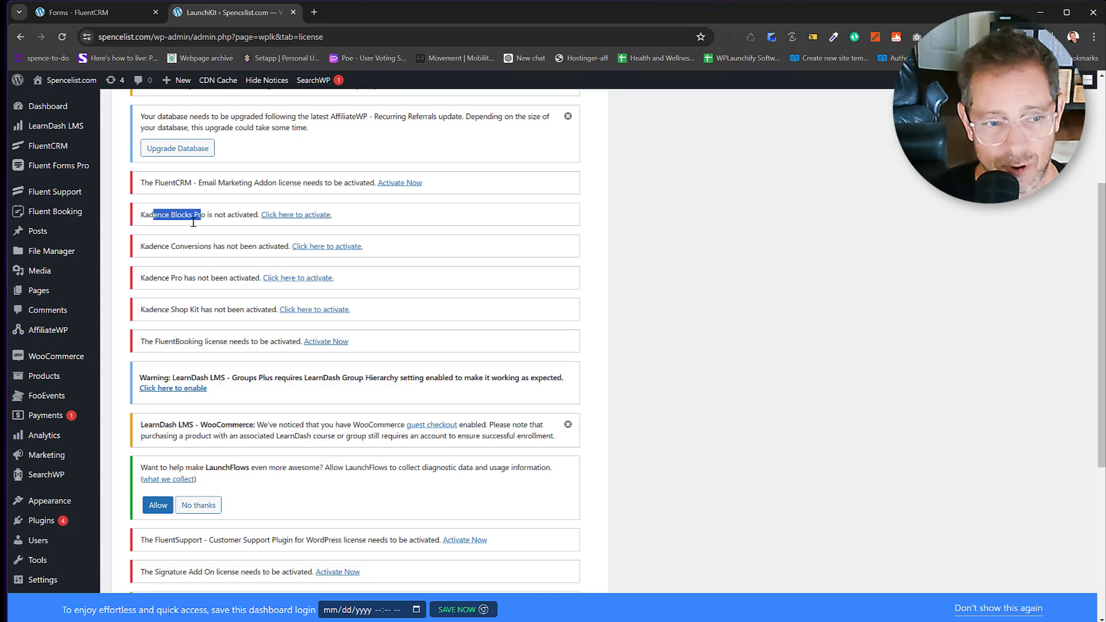
pyautogui.moveTo(154, 281); pyautogui.dragTo(224, 283)
pyautogui.scroll(-5, 278, 287)
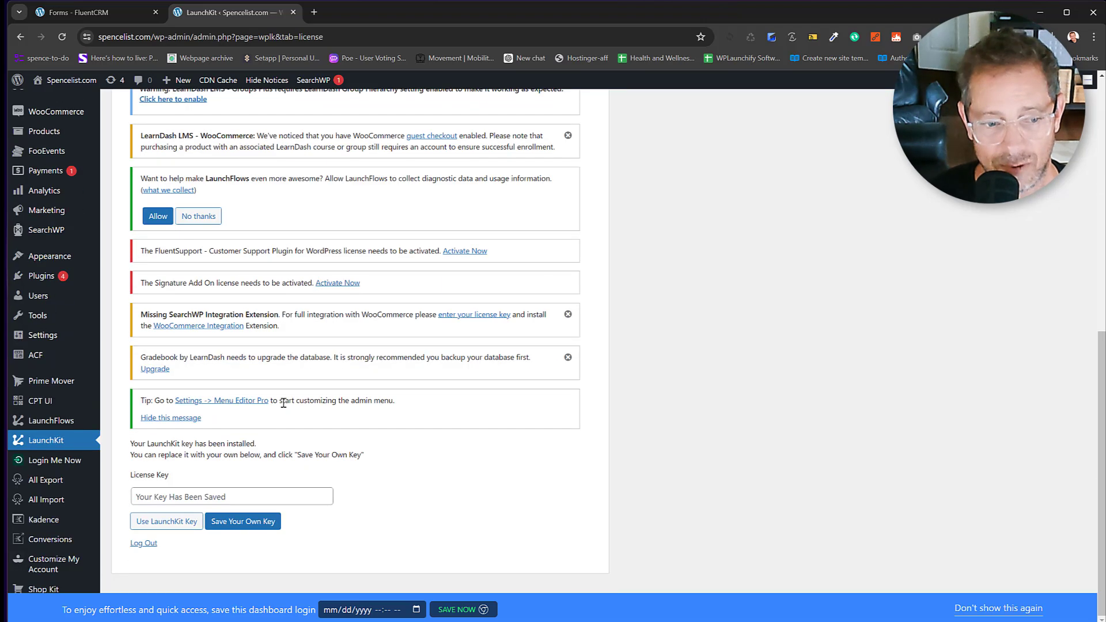
pyautogui.click(180, 521)
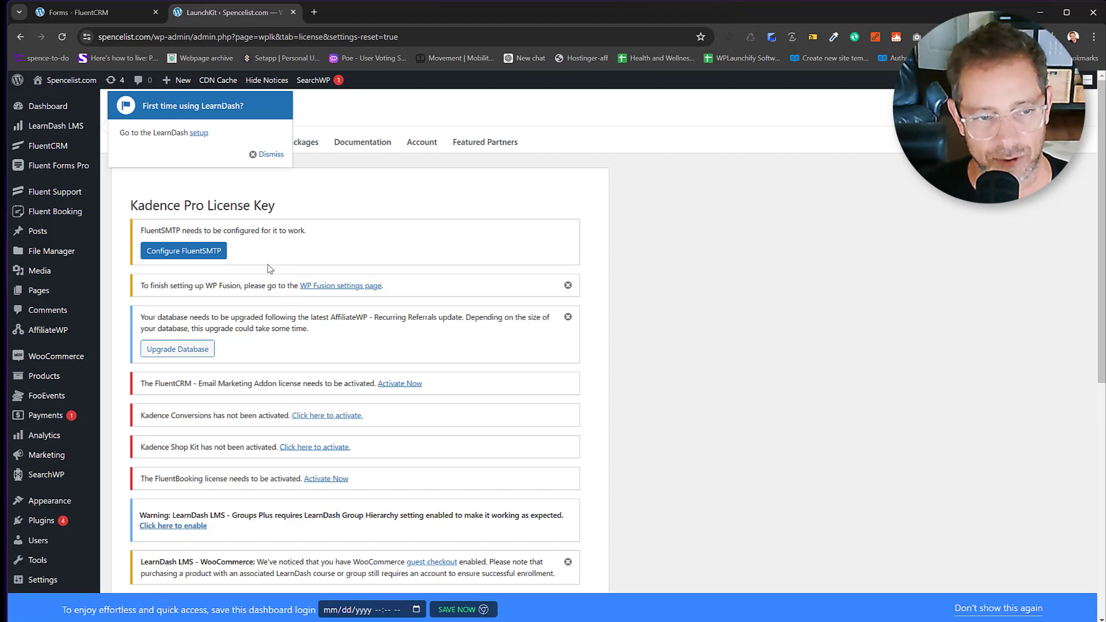
# Dismiss the LearnDash first-time setup prompt and hide the admin notices.
pyautogui.click(269, 155)
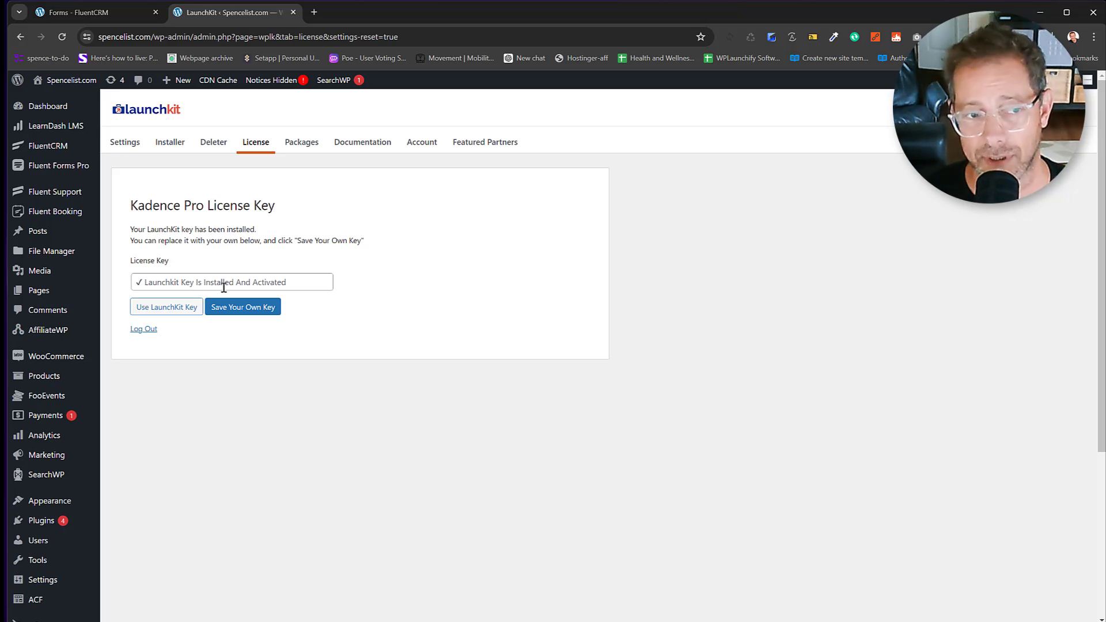
pyautogui.moveTo(44, 115)
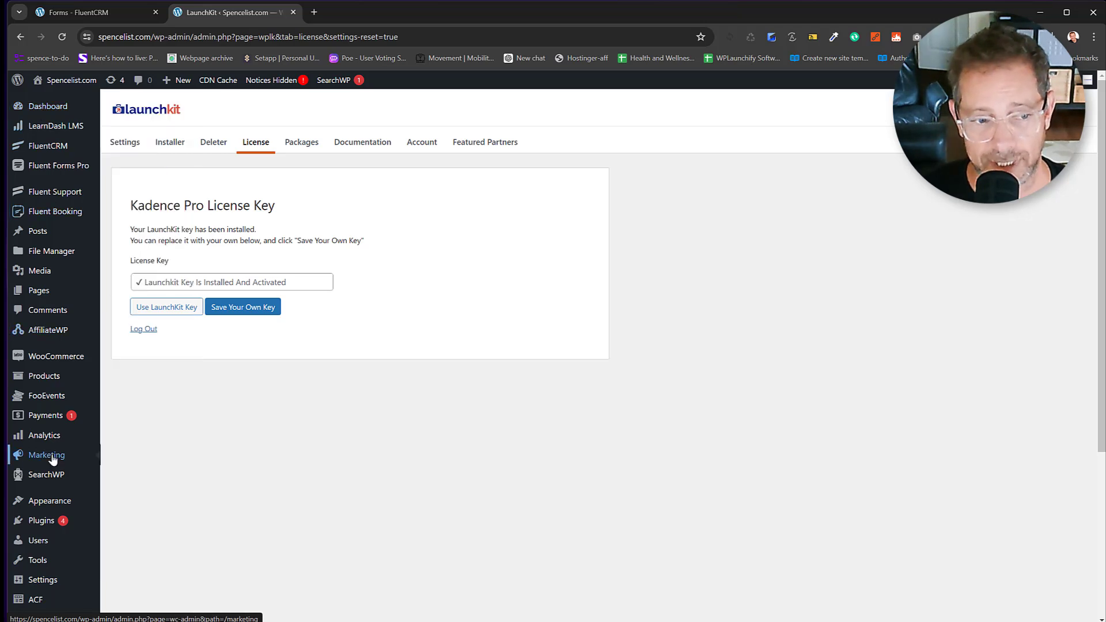
# Go to the Installed Plugins list from the admin sidebar.
pyautogui.click(45, 522)
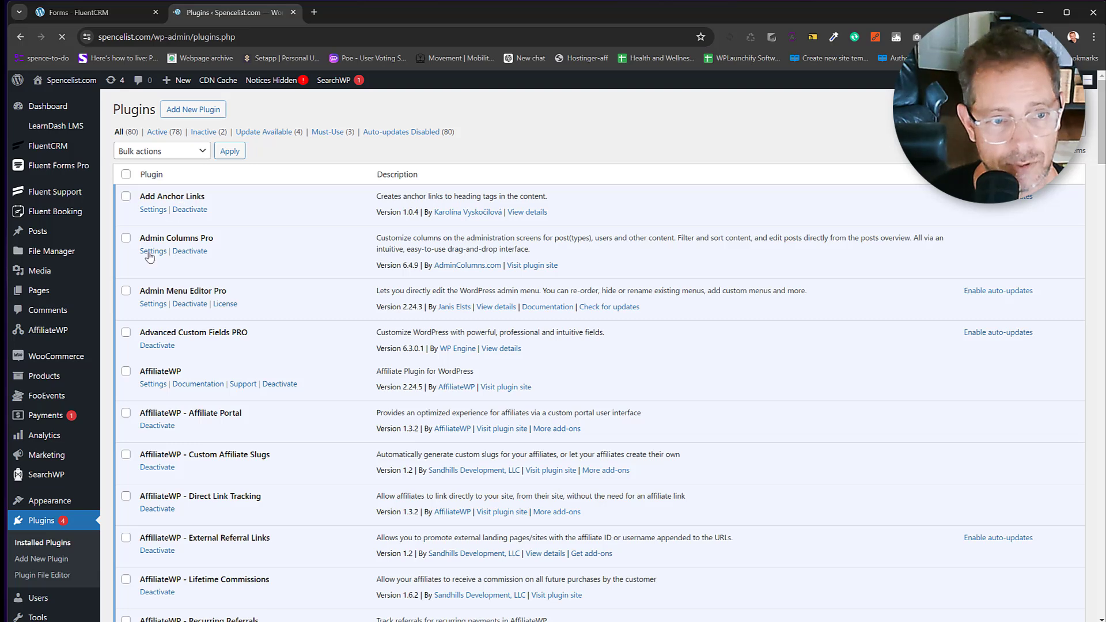
# In Admin Menu Editor Pro, sort the admin menu items alphabetically.
pyautogui.click(154, 304)
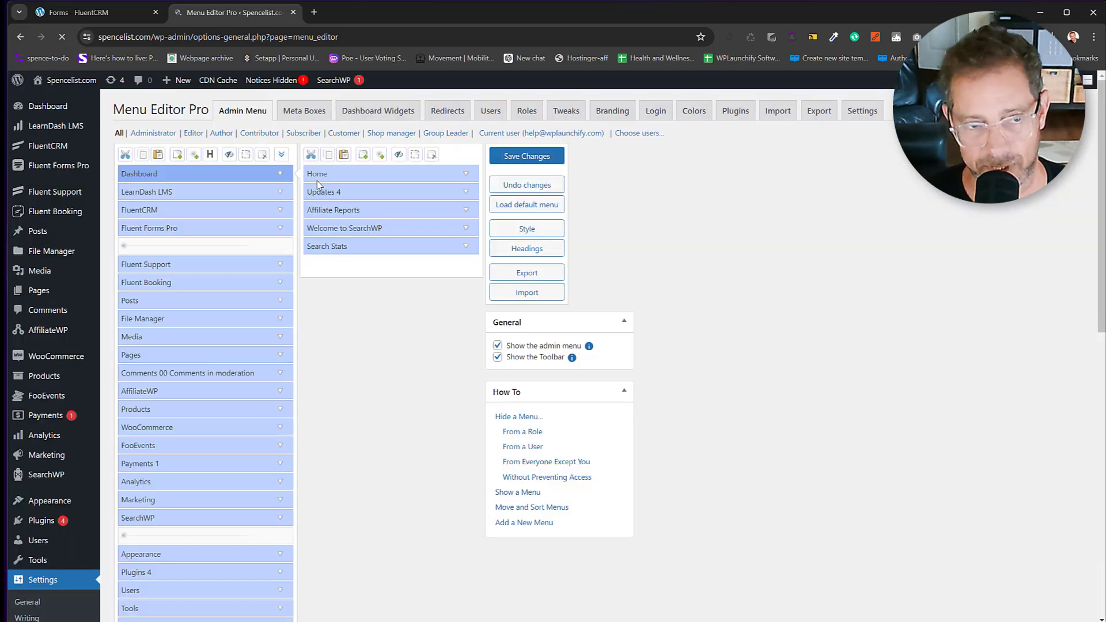
pyautogui.click(281, 154)
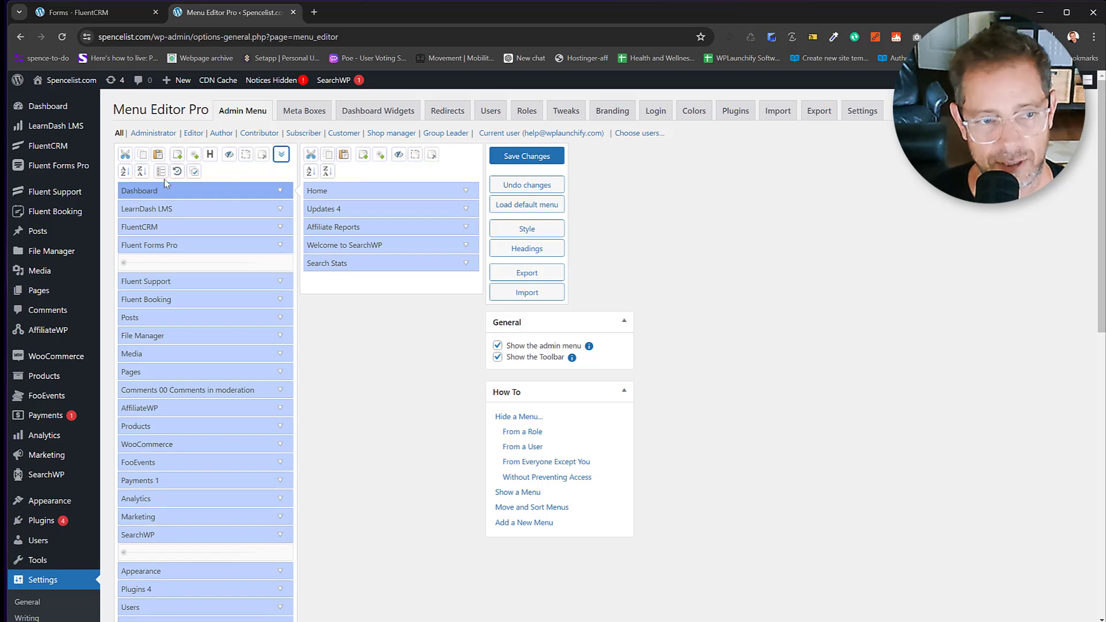
pyautogui.click(124, 171)
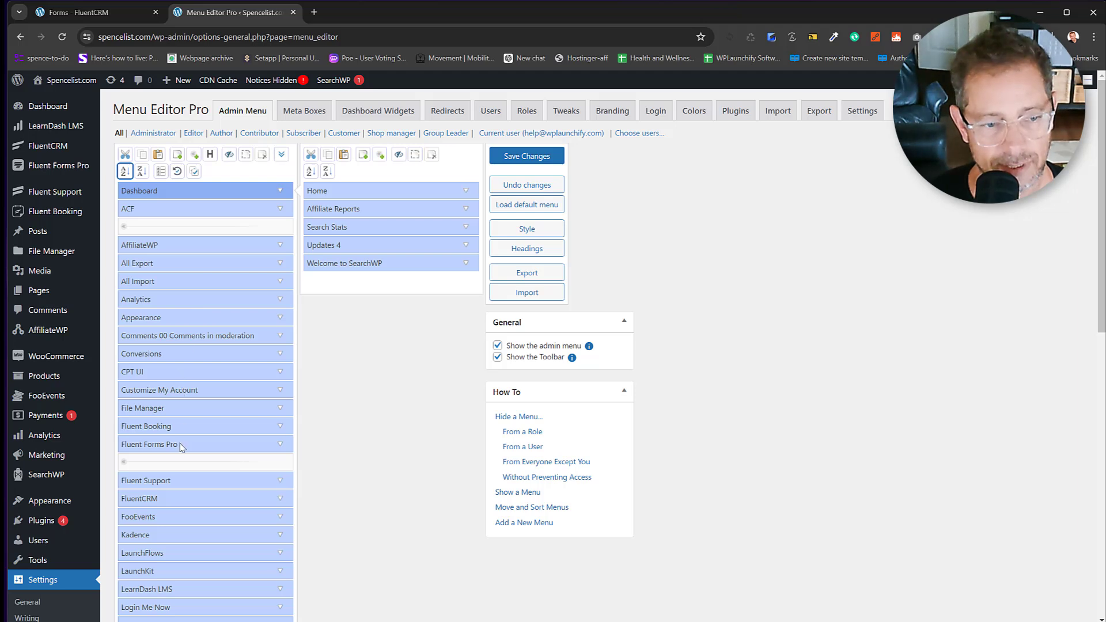
# Place FluentCRM below Dashboard, move the separator below WooCommerce, and save the menu.
pyautogui.moveTo(183, 498); pyautogui.dragTo(175, 252)
pyautogui.moveTo(181, 482); pyautogui.dragTo(177, 252)
pyautogui.scroll(-4, 215, 265)
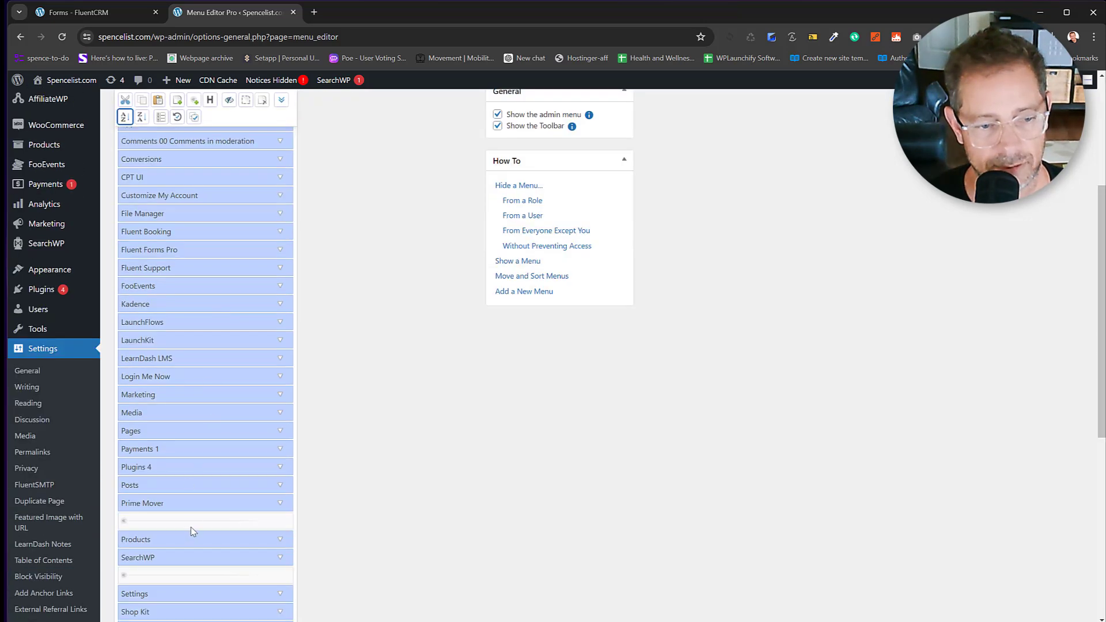
pyautogui.moveTo(193, 523); pyautogui.dragTo(202, 158)
pyautogui.scroll(2, 205, 165)
pyautogui.scroll(-9, 208, 238)
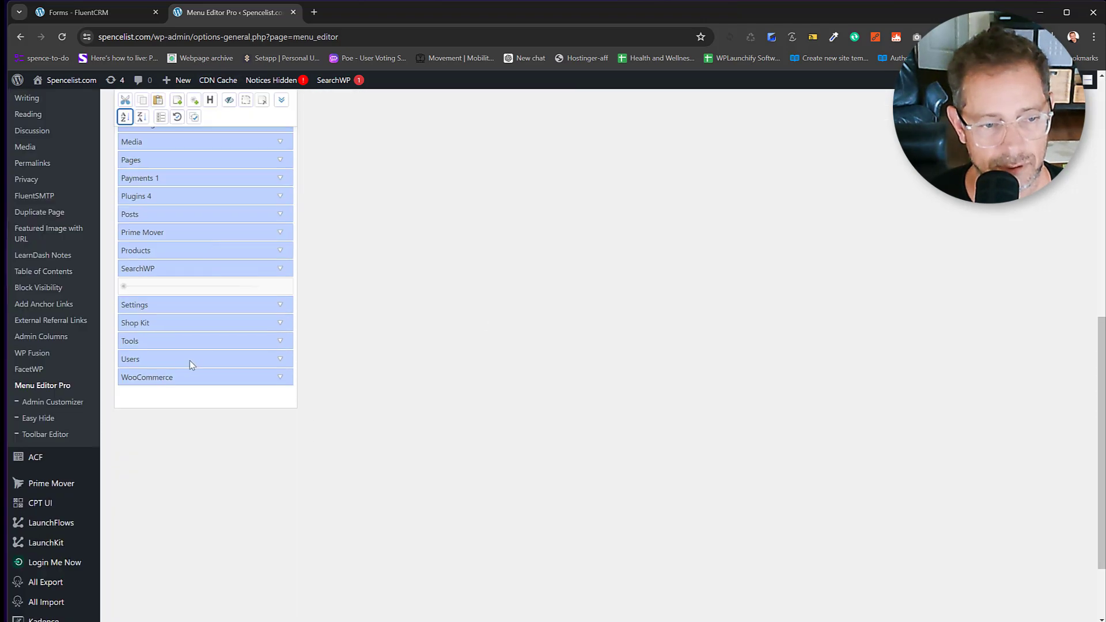
pyautogui.moveTo(174, 286); pyautogui.dragTo(179, 398)
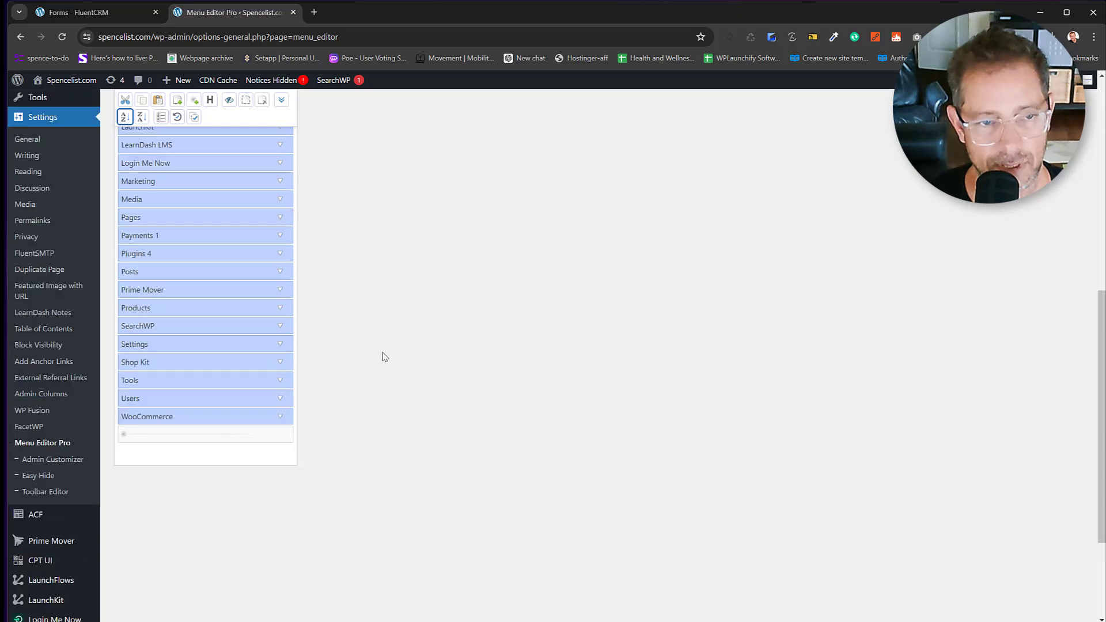
pyautogui.scroll(10, 385, 358)
pyautogui.click(527, 156)
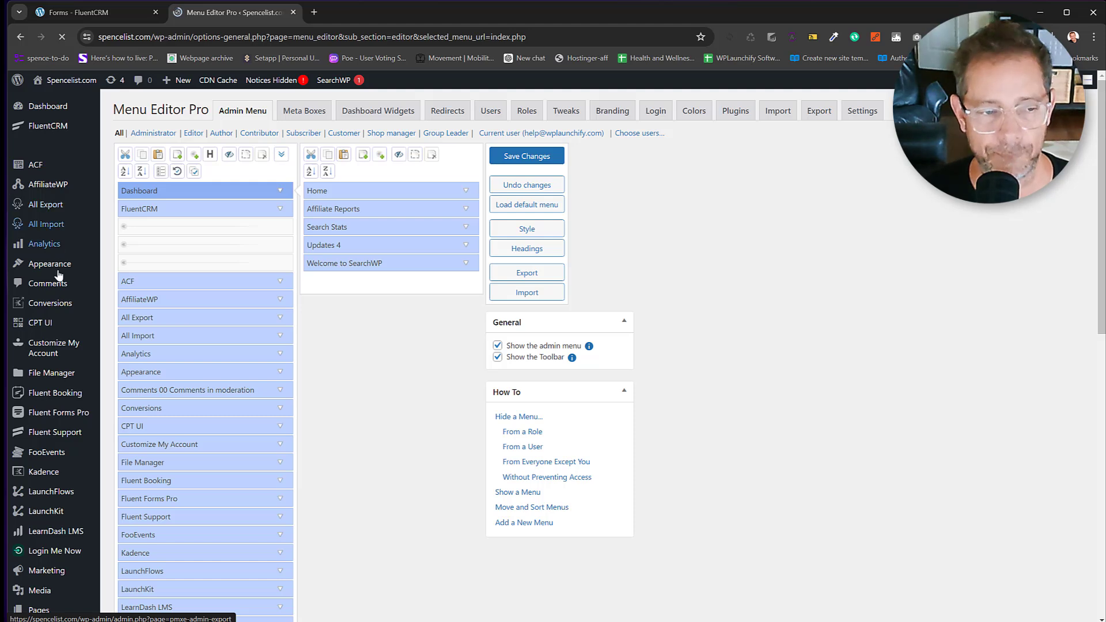
pyautogui.moveTo(58, 275)
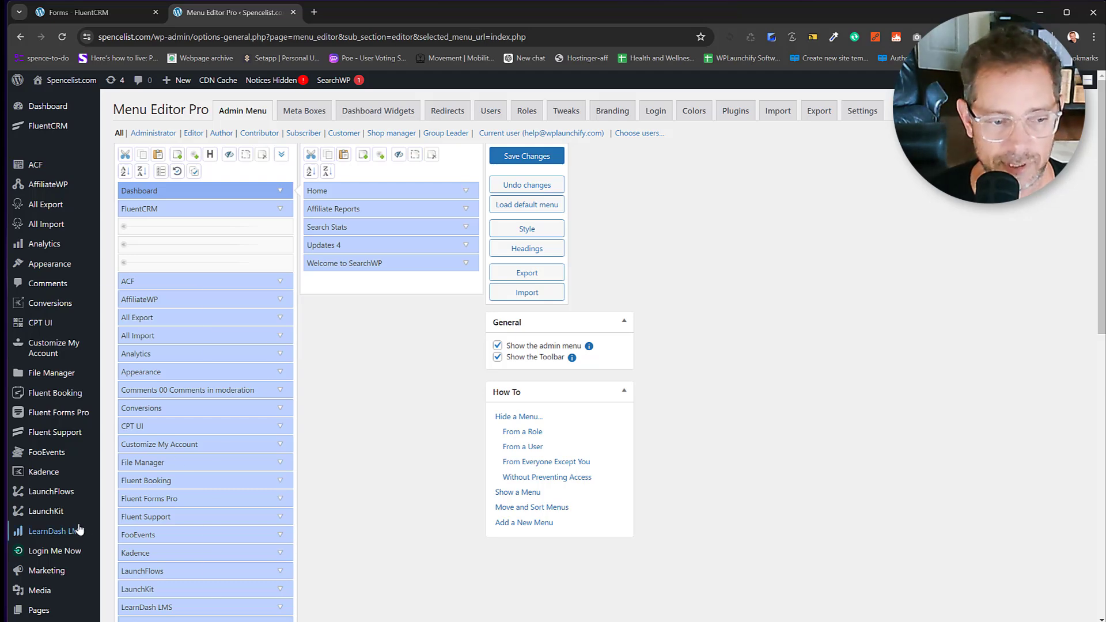
pyautogui.scroll(-4, 44, 388)
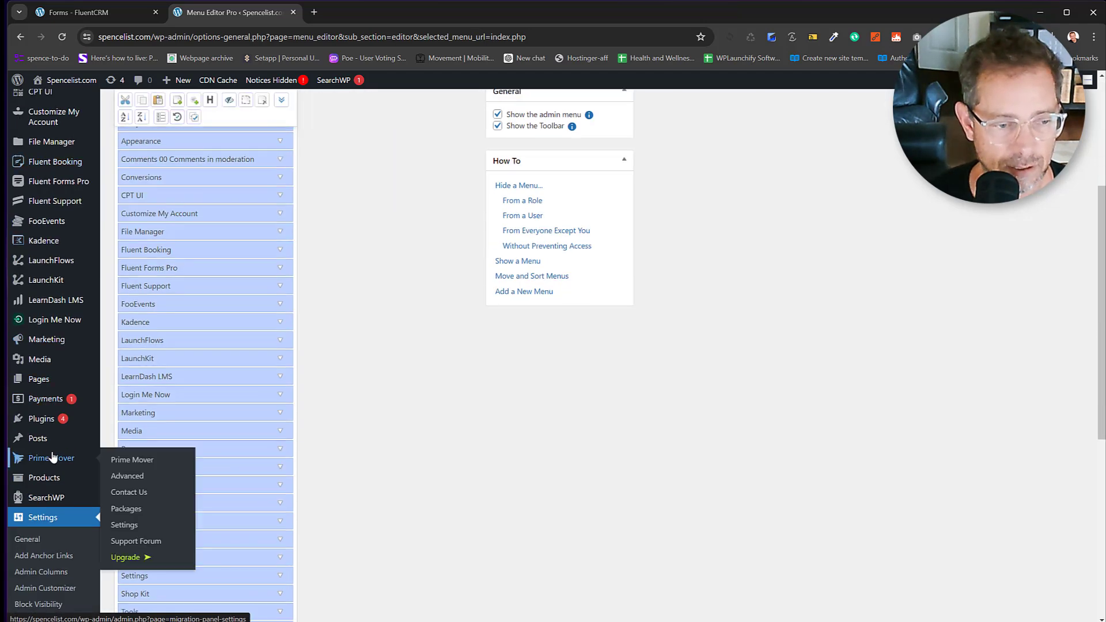
pyautogui.moveTo(55, 241)
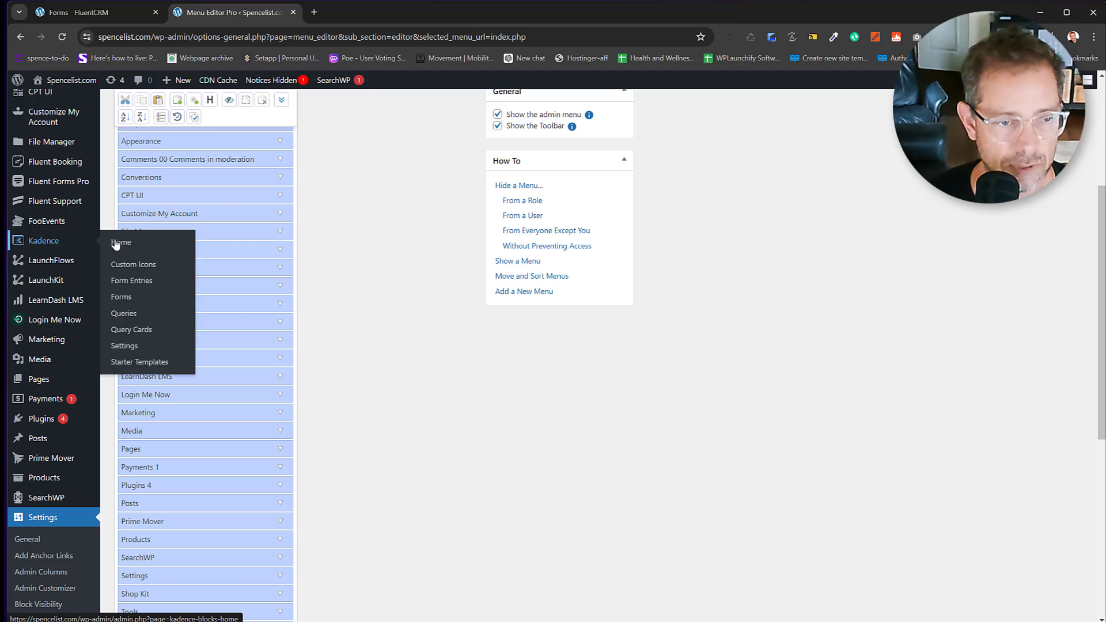
pyautogui.click(136, 366)
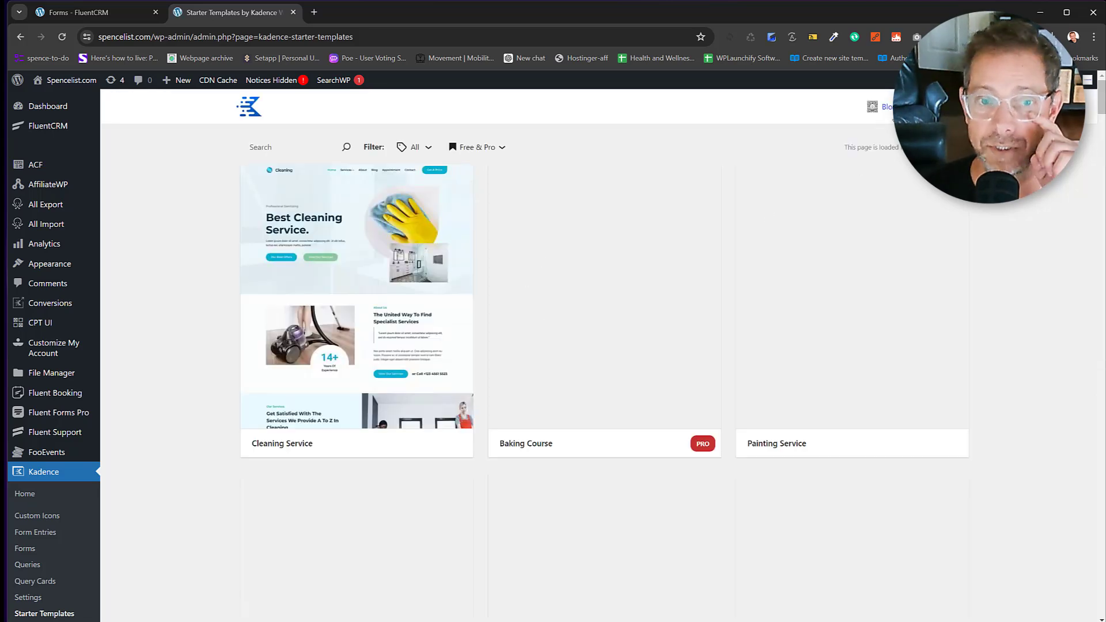
pyautogui.click(886, 107)
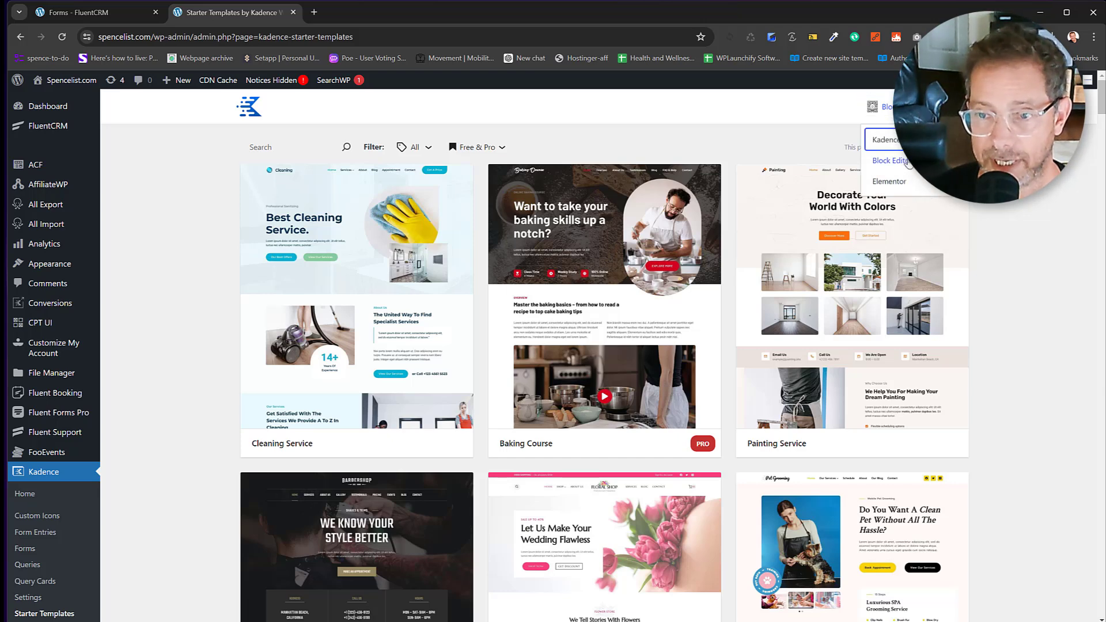
pyautogui.click(911, 140)
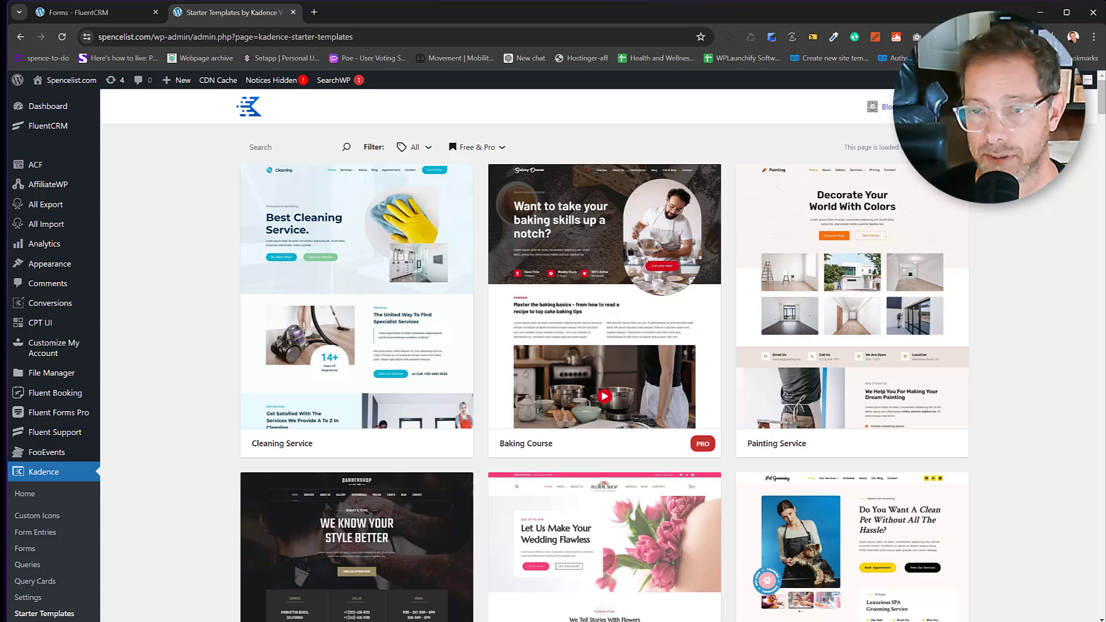
pyautogui.click(912, 107)
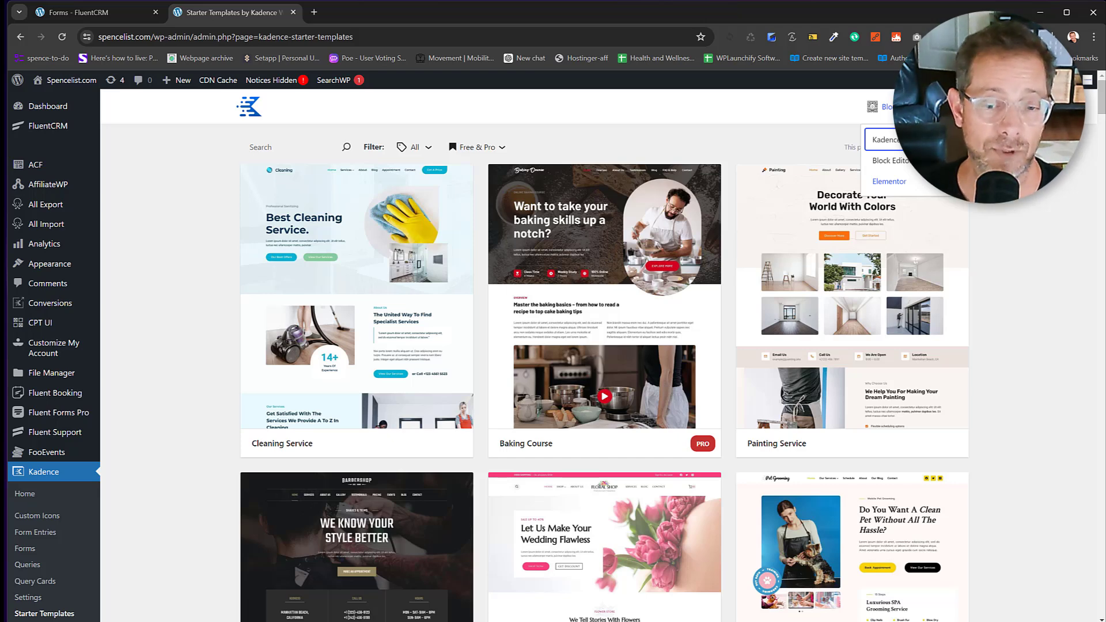
pyautogui.click(1050, 287)
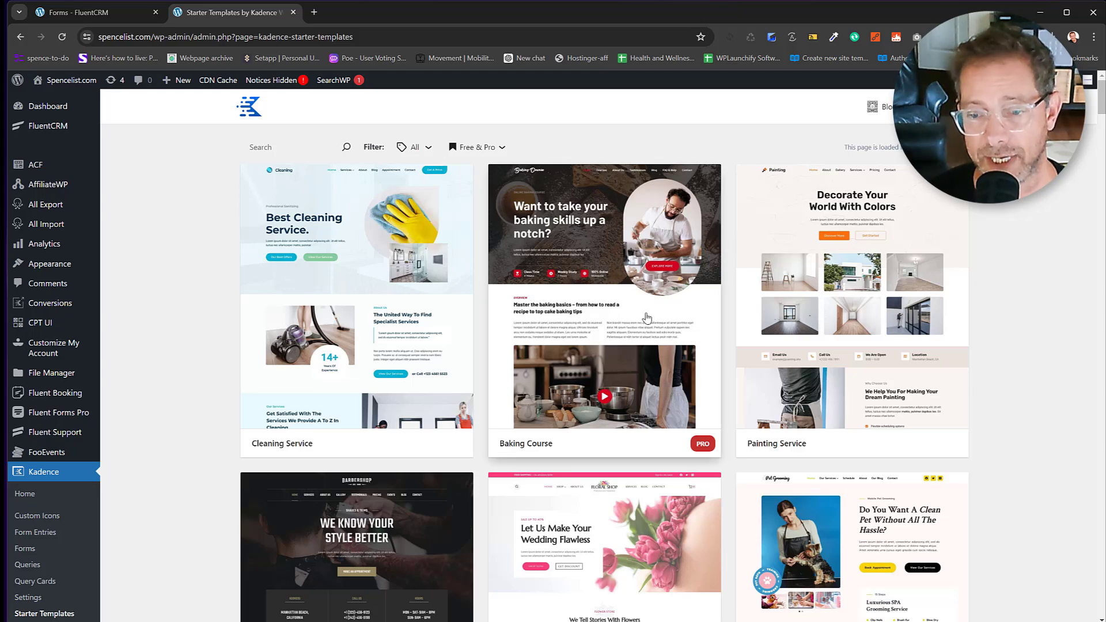
pyautogui.scroll(-7, 648, 318)
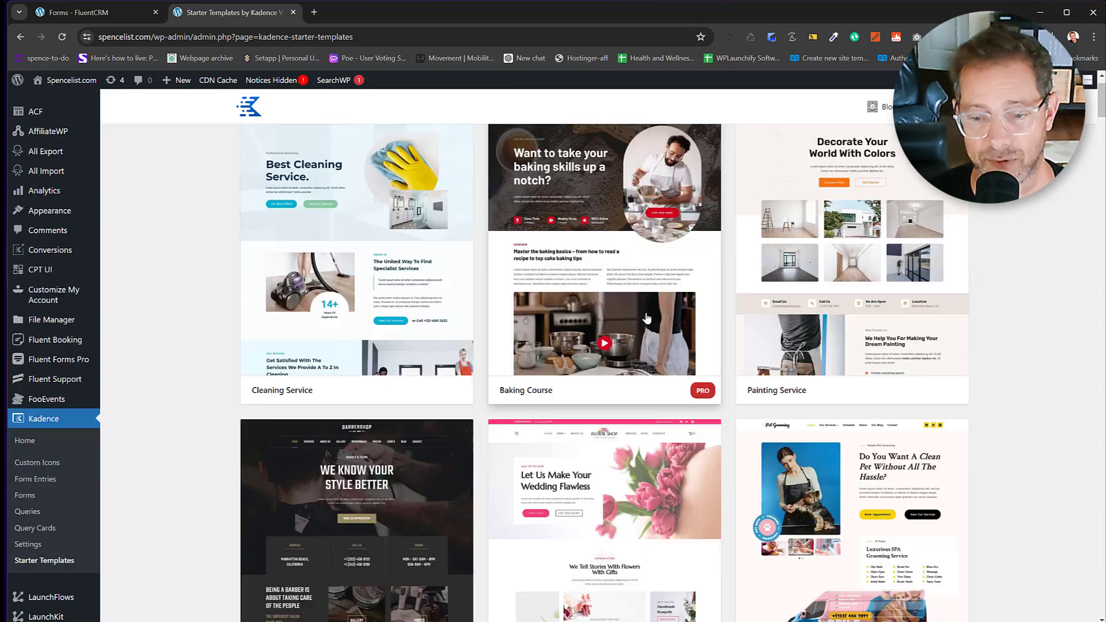
pyautogui.scroll(7, 613, 353)
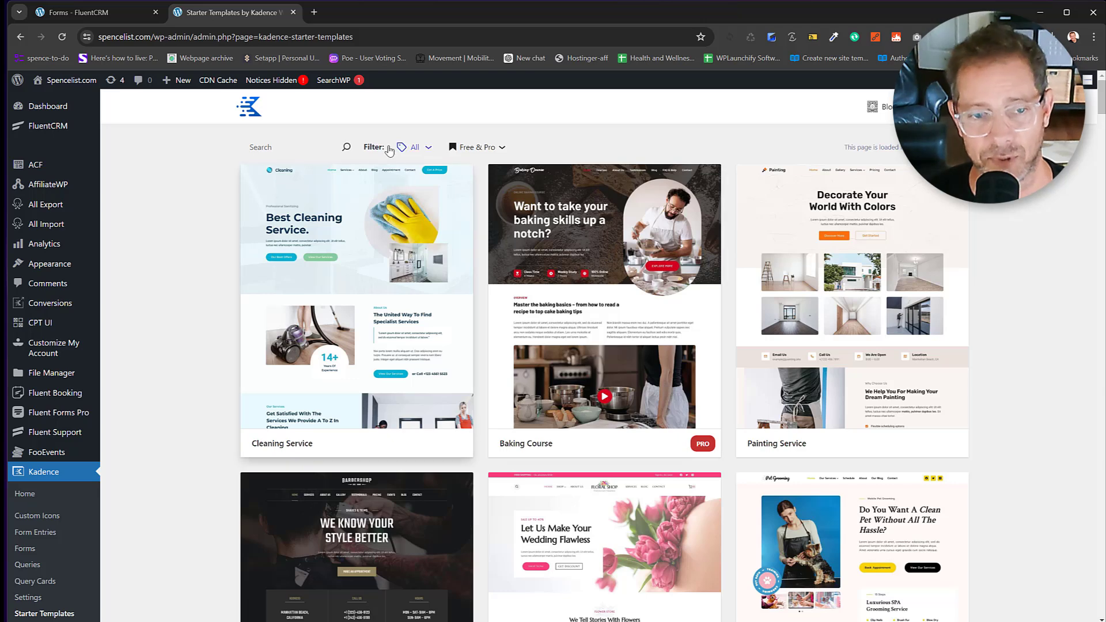
pyautogui.click(427, 149)
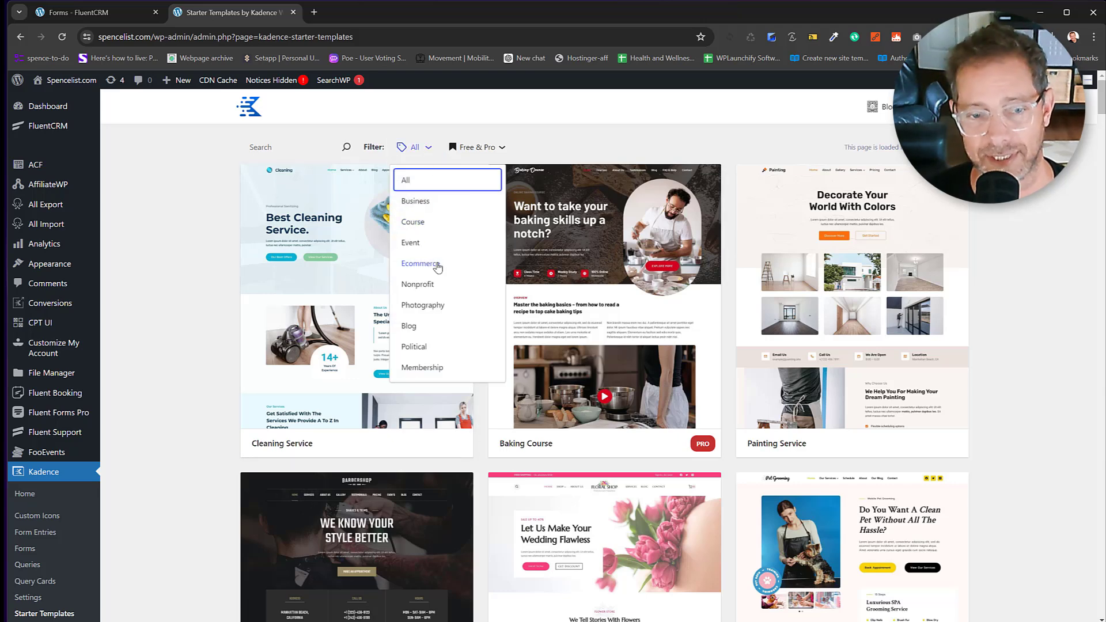
pyautogui.scroll(-2, 441, 266)
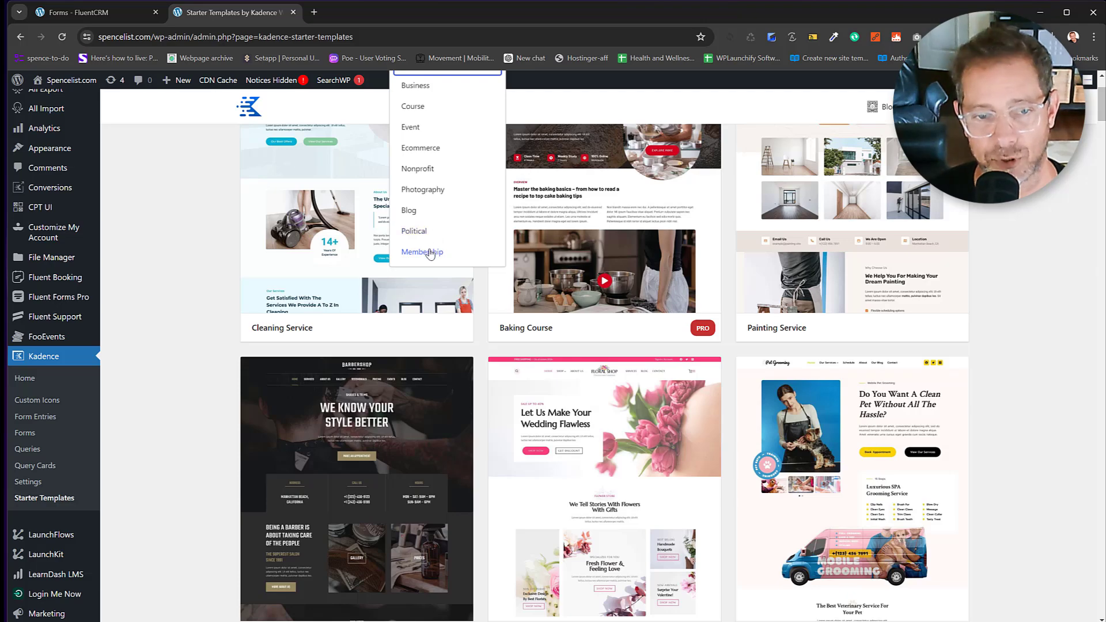
pyautogui.click(429, 254)
pyautogui.scroll(2, 715, 392)
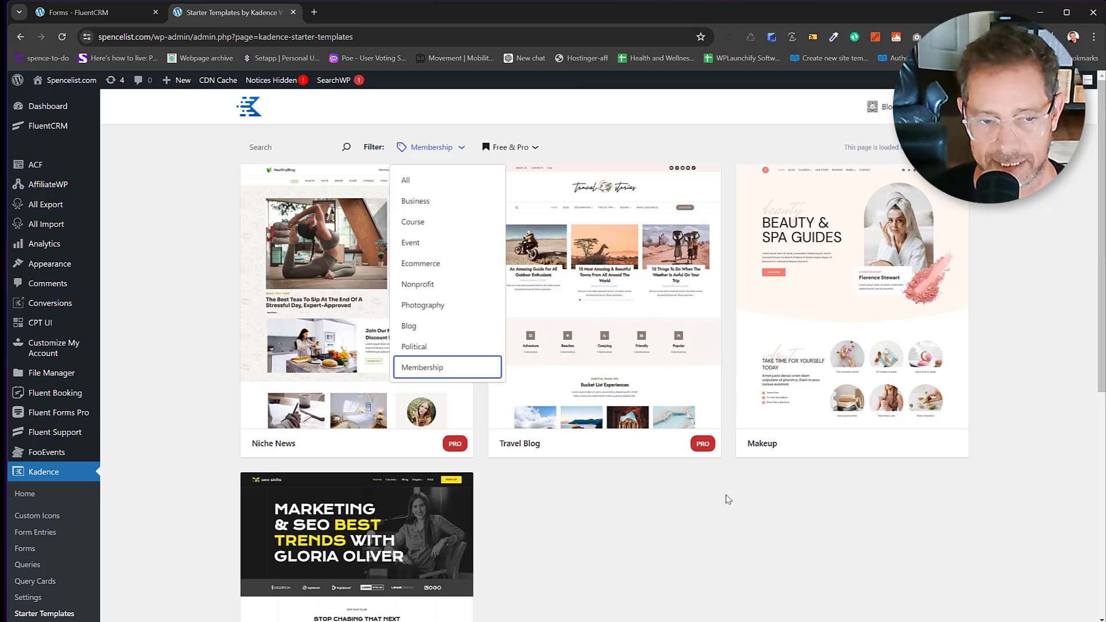
pyautogui.click(717, 502)
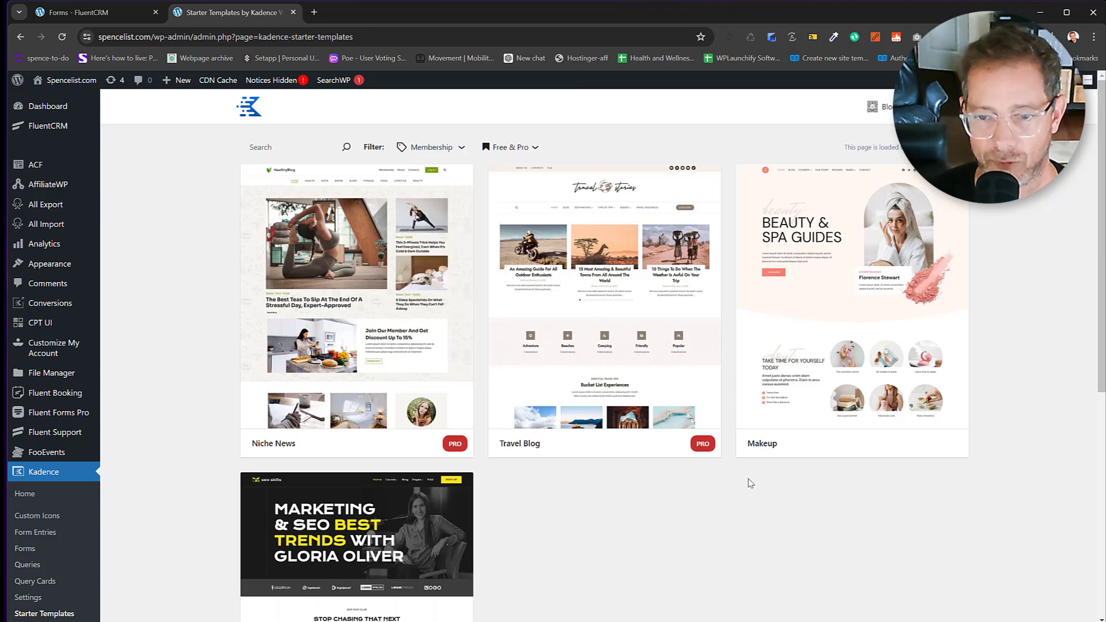
pyautogui.scroll(-5, 664, 473)
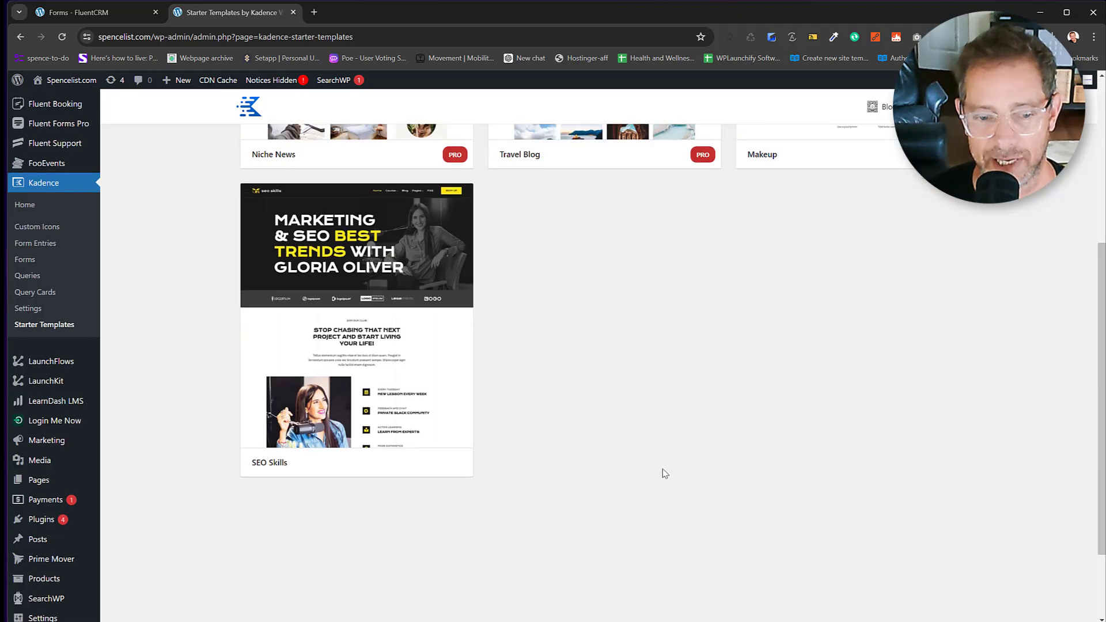
pyautogui.scroll(5, 612, 425)
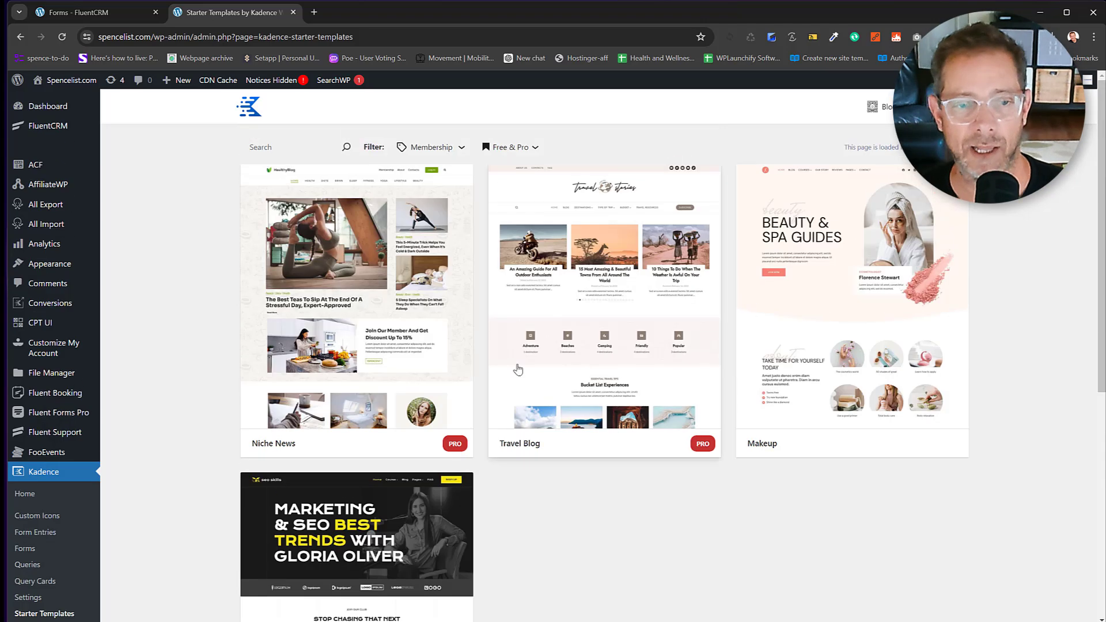
pyautogui.click(458, 148)
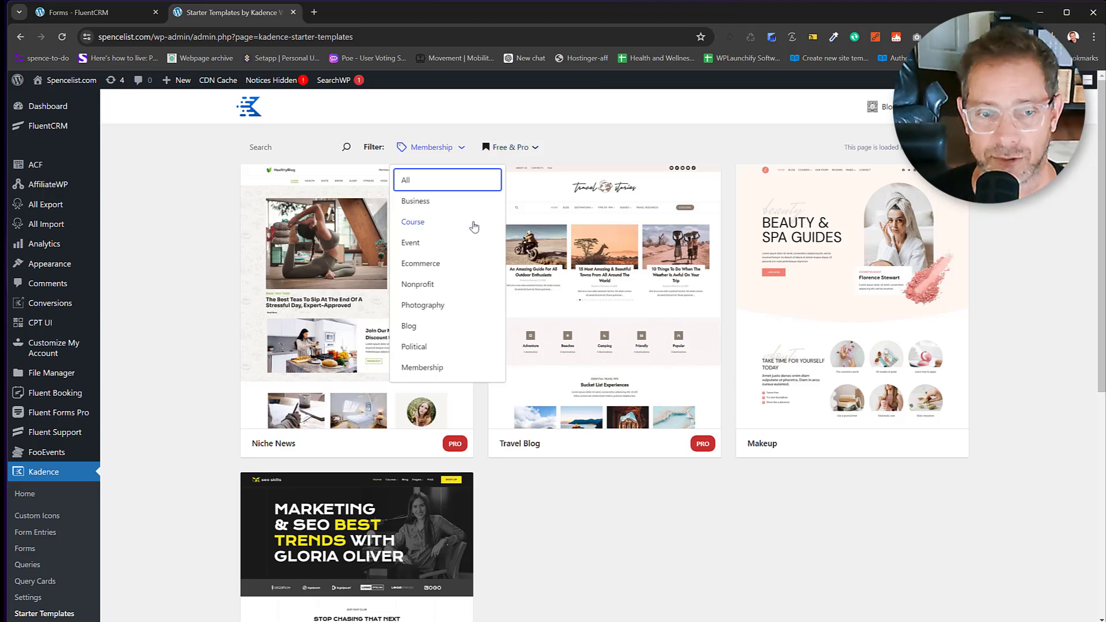
pyautogui.click(419, 328)
pyautogui.scroll(-4, 732, 343)
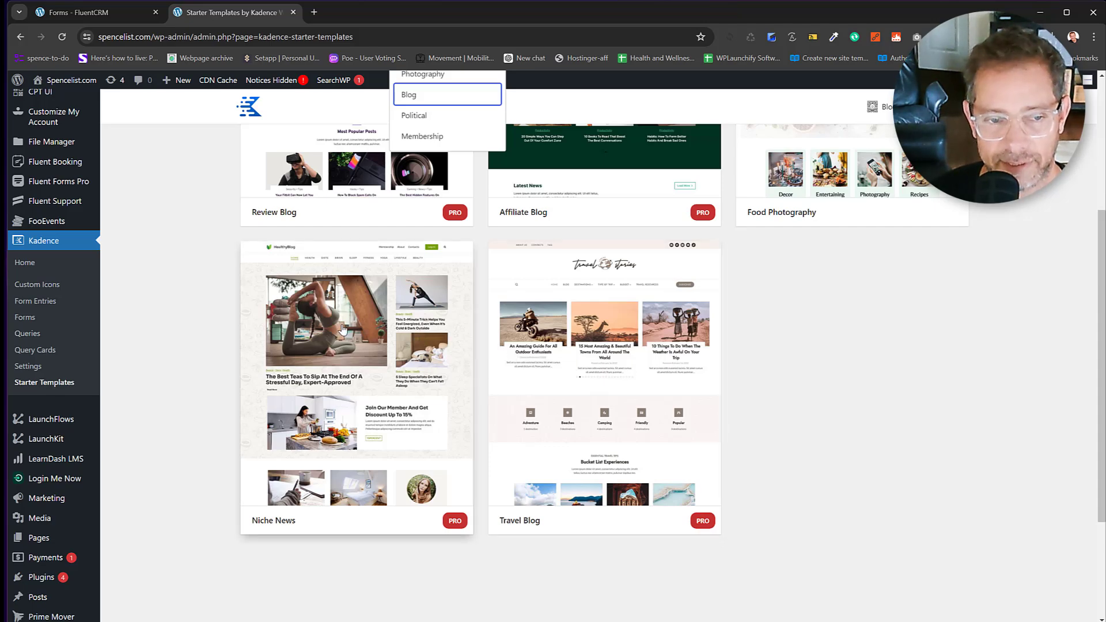
pyautogui.scroll(4, 642, 294)
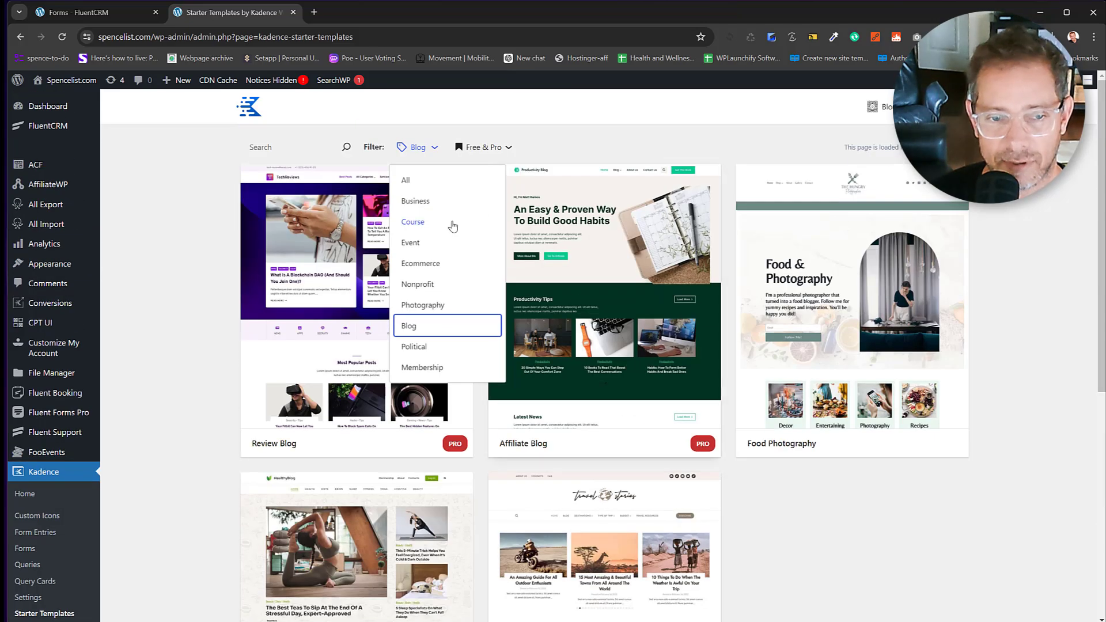
pyautogui.click(421, 189)
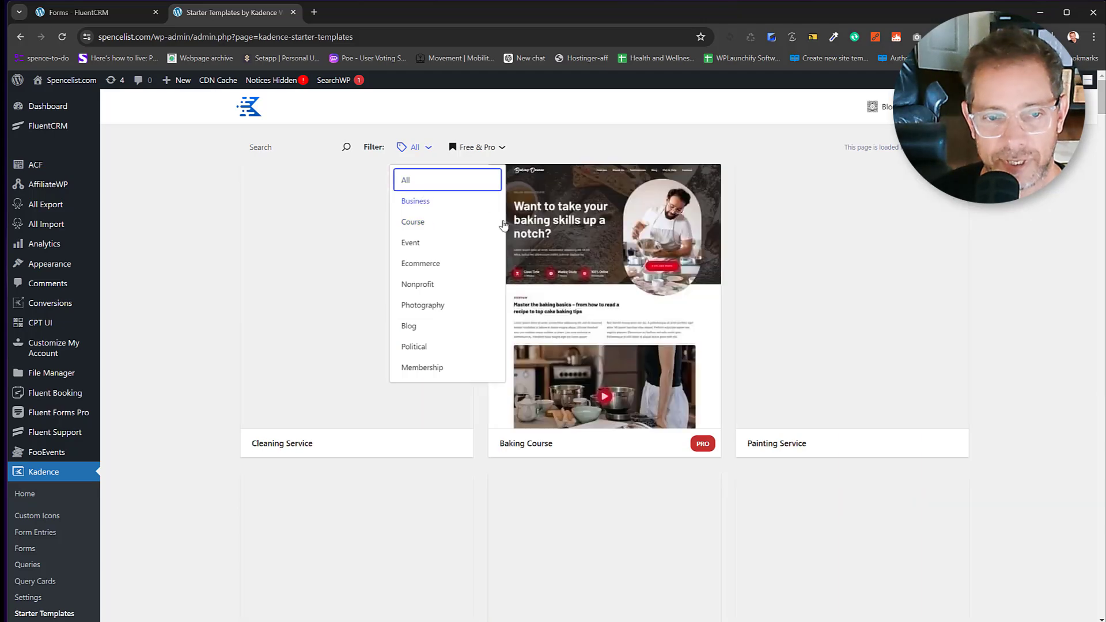
pyautogui.scroll(-2, 720, 286)
pyautogui.scroll(-12, 720, 285)
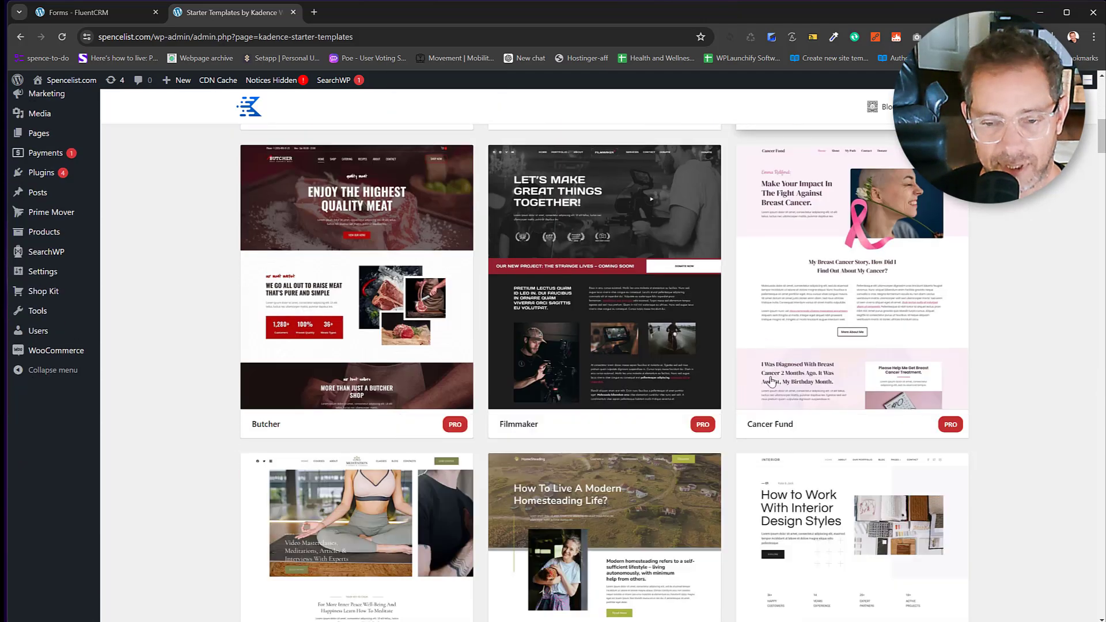
pyautogui.scroll(-2, 784, 372)
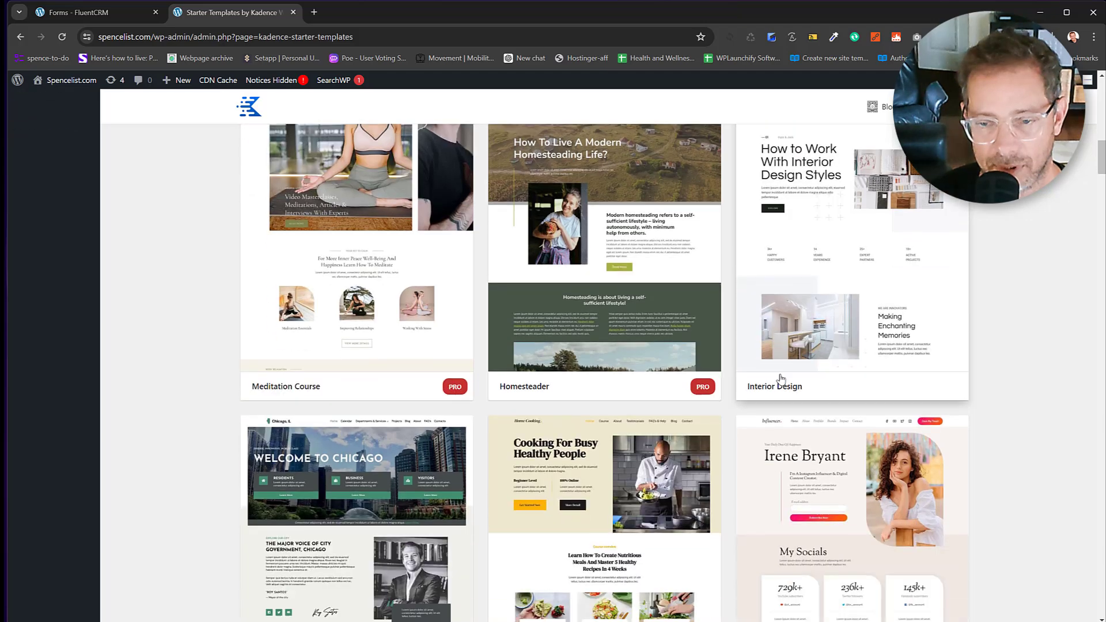
pyautogui.scroll(-10, 795, 351)
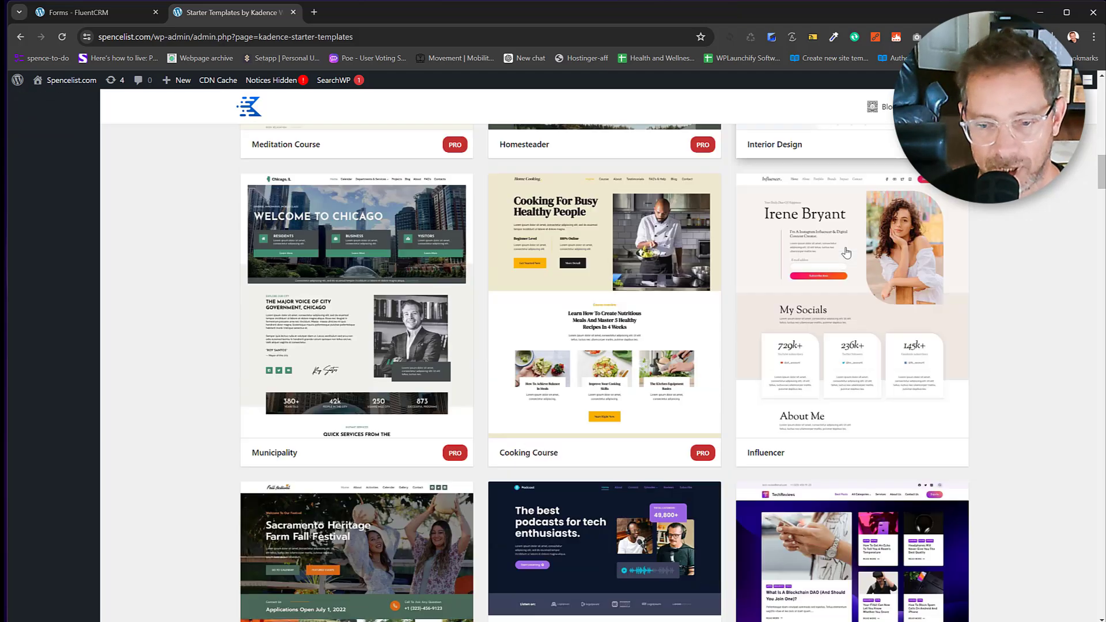
pyautogui.scroll(-10, 795, 351)
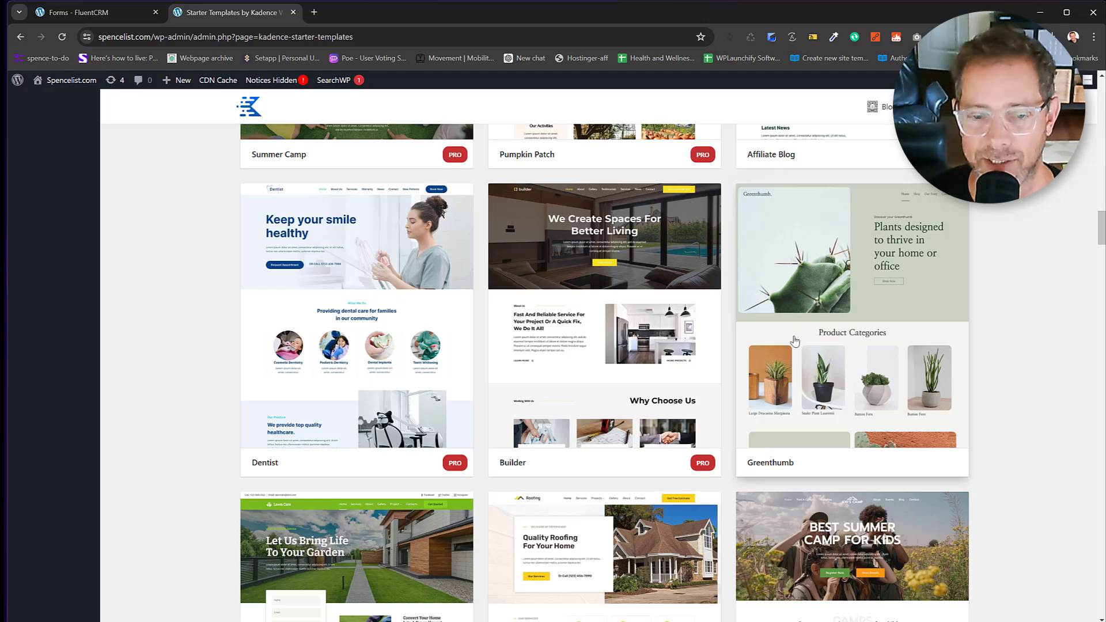
pyautogui.scroll(-1, 798, 337)
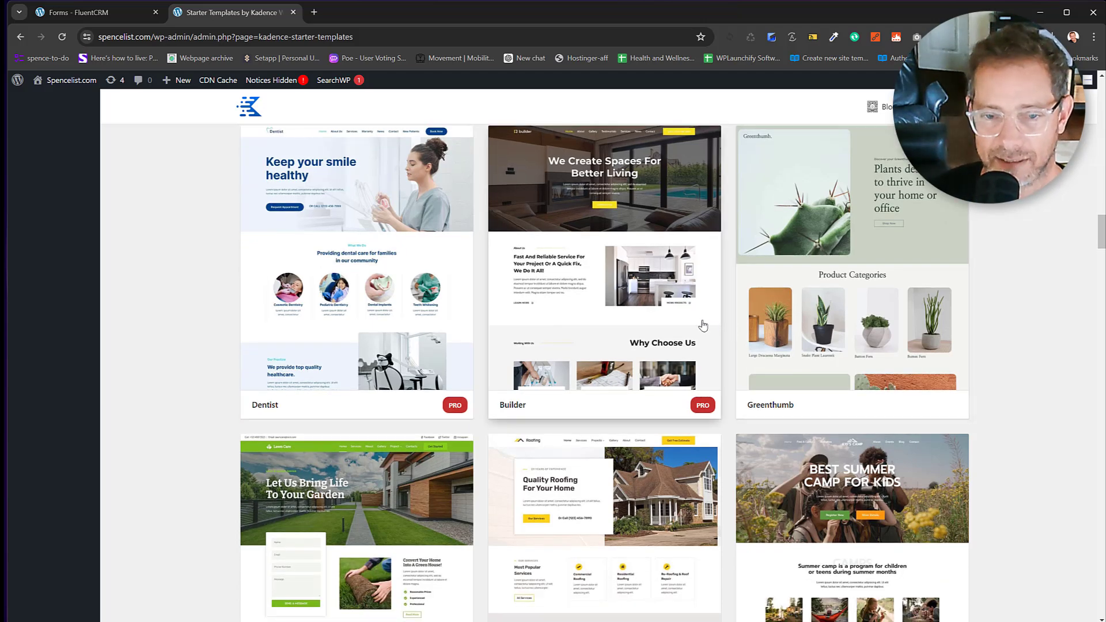
pyautogui.scroll(2, 702, 327)
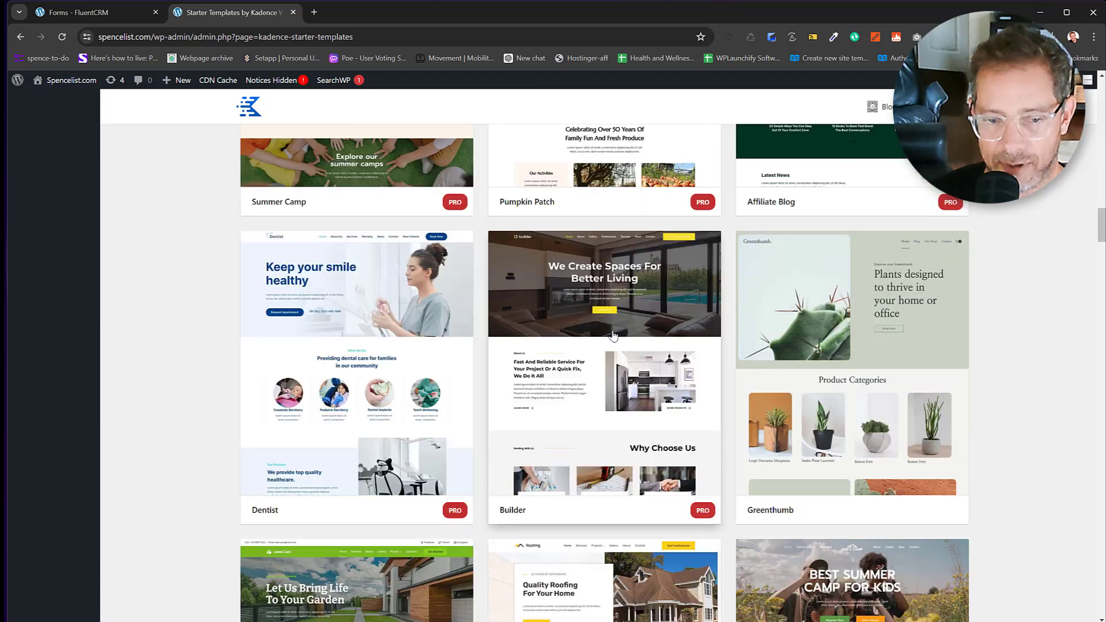
pyautogui.scroll(-10, 599, 361)
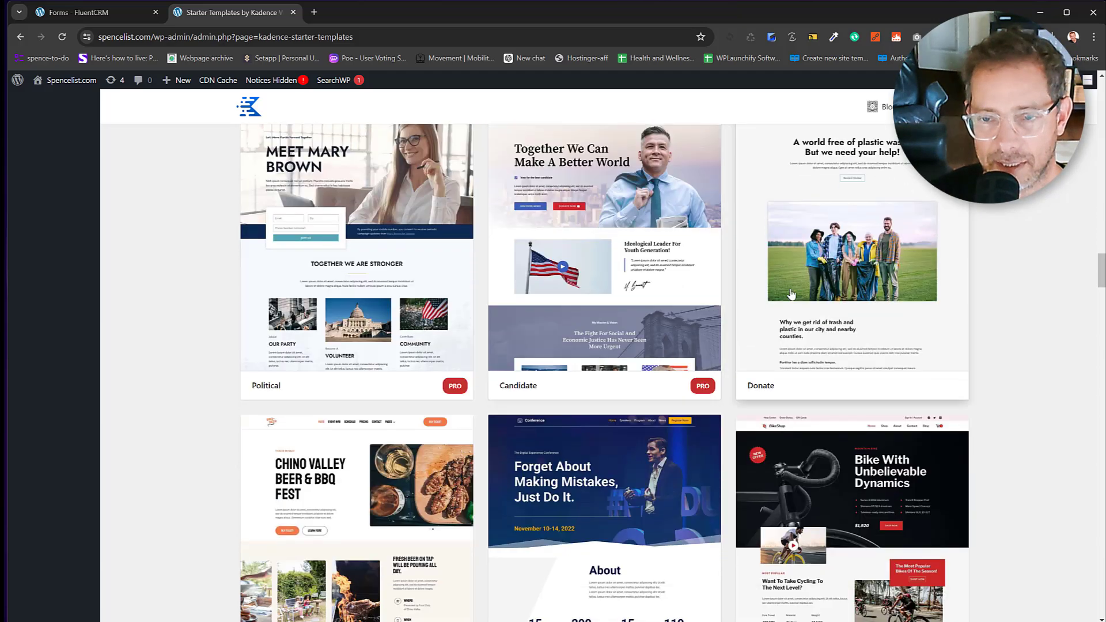
pyautogui.scroll(2, 726, 322)
pyautogui.scroll(-3, 847, 316)
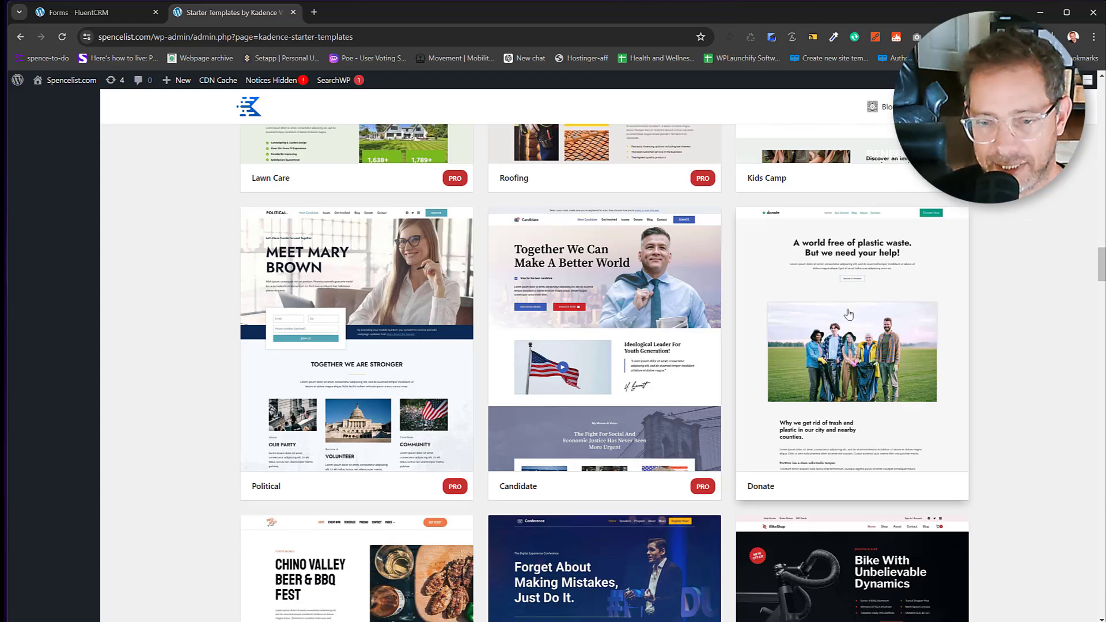
pyautogui.scroll(-9, 857, 268)
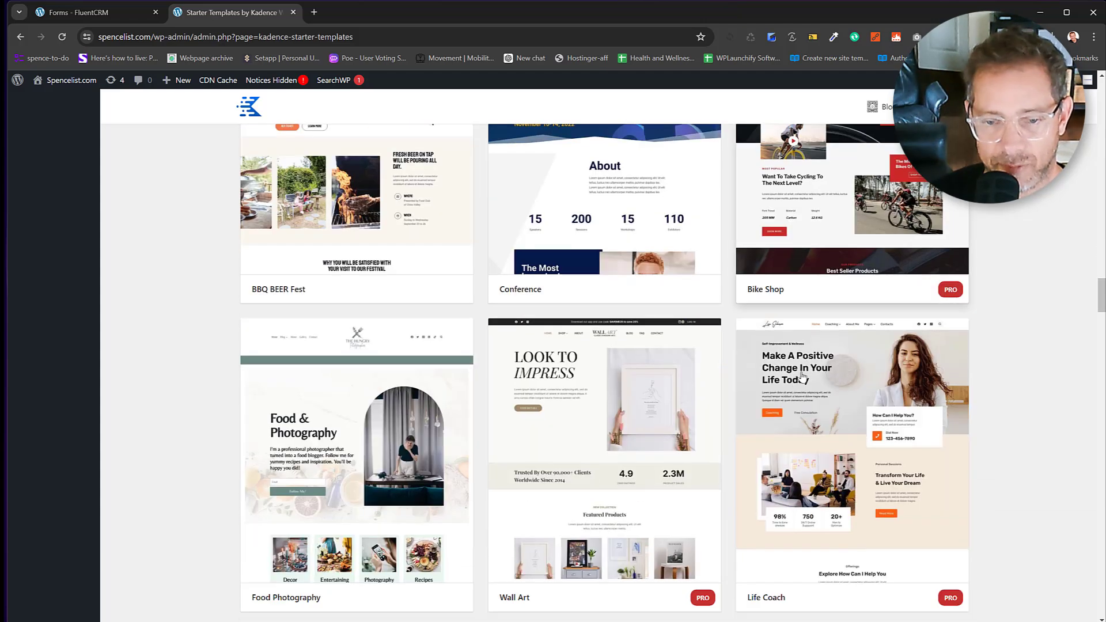
pyautogui.scroll(-10, 749, 389)
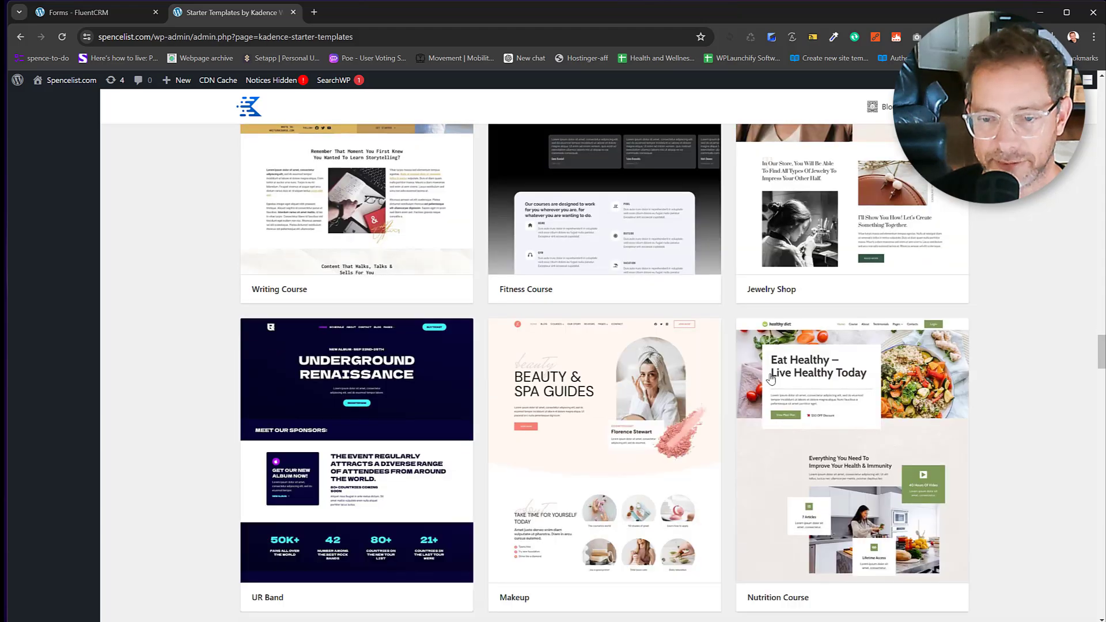
pyautogui.scroll(-5, 773, 387)
pyautogui.scroll(-1, 774, 387)
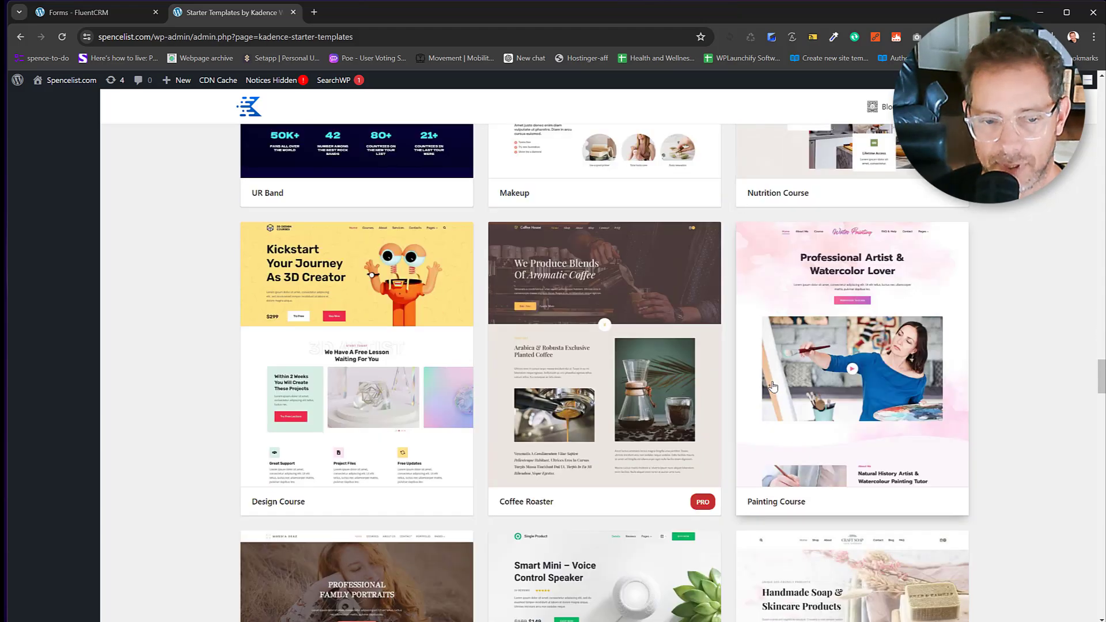
pyautogui.scroll(-4, 773, 387)
pyautogui.scroll(-6, 775, 384)
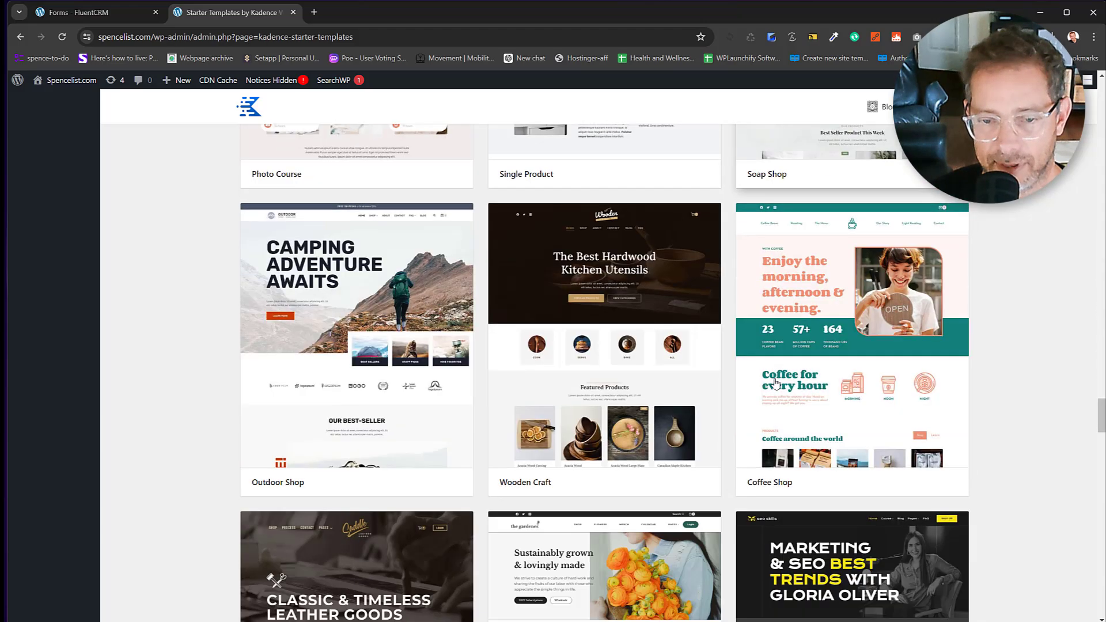
pyautogui.scroll(-8, 776, 384)
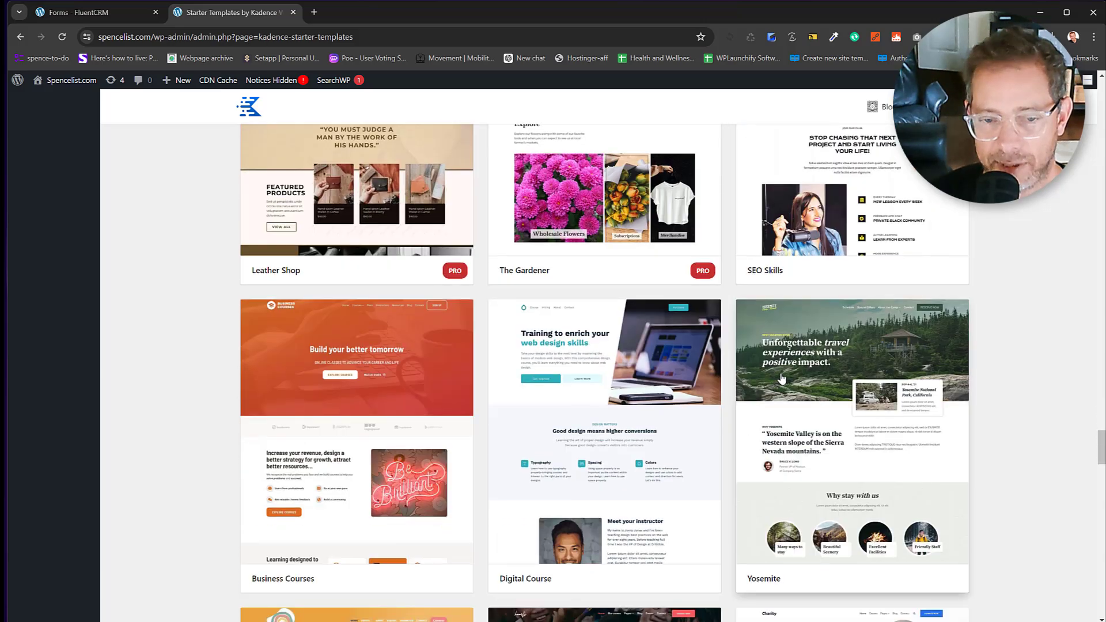
pyautogui.scroll(-5, 782, 378)
pyautogui.scroll(-3, 782, 378)
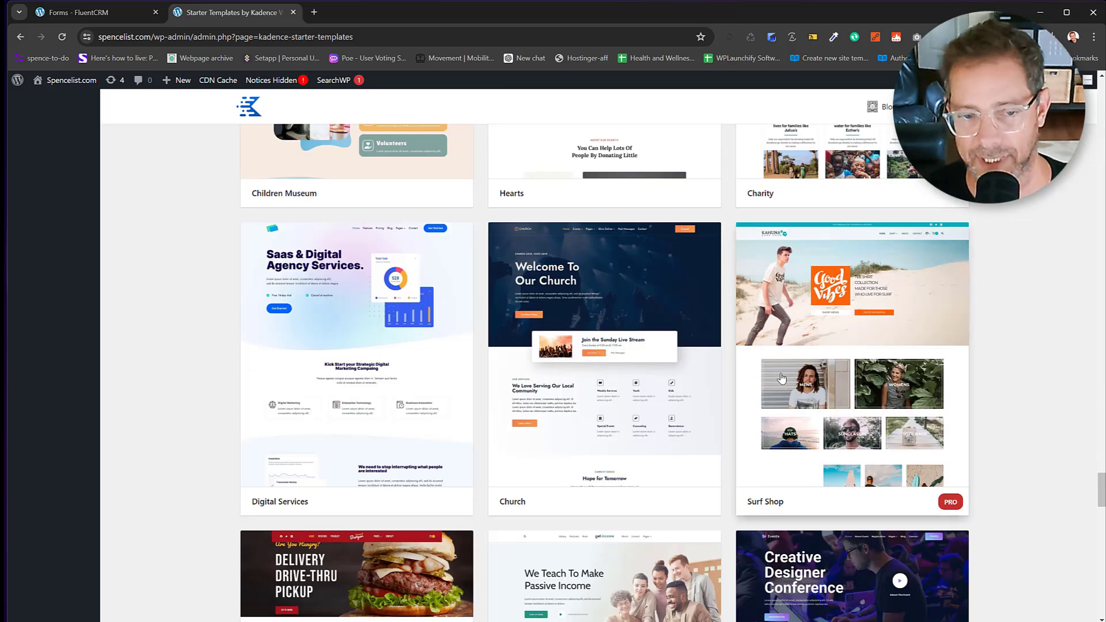
pyautogui.scroll(-5, 783, 378)
pyautogui.scroll(-5, 782, 378)
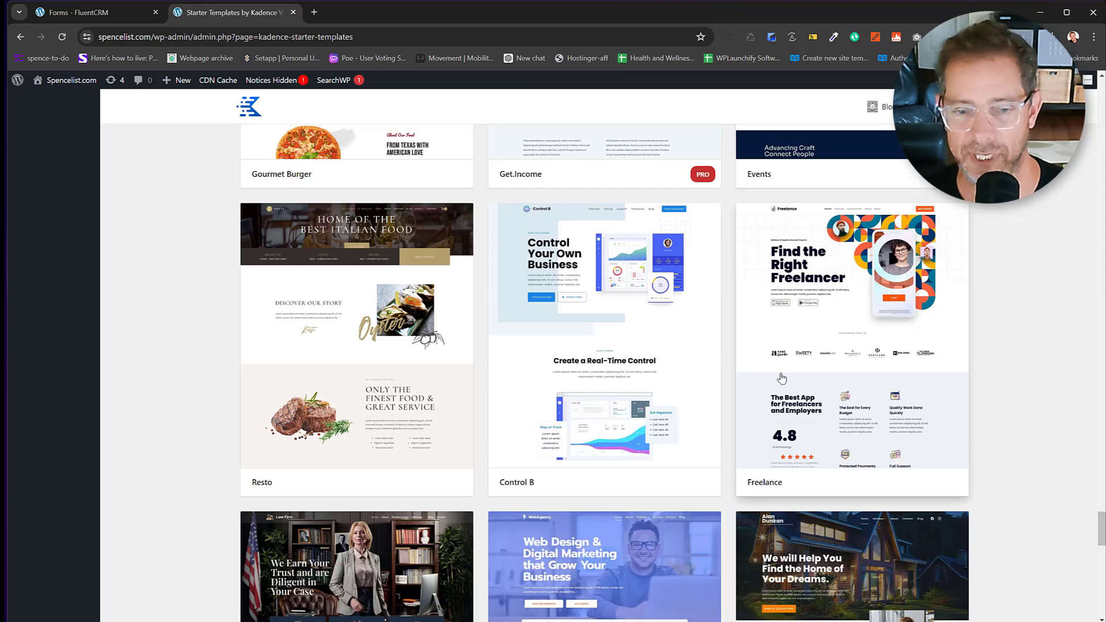
pyautogui.scroll(-5, 821, 342)
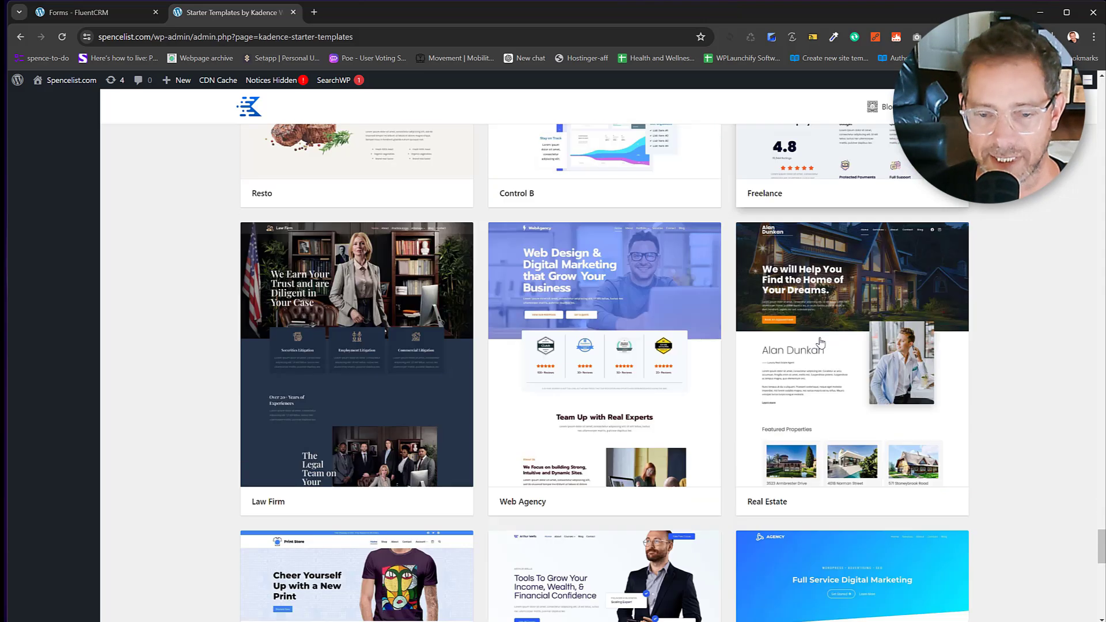
pyautogui.scroll(-6, 822, 343)
pyautogui.scroll(-6, 823, 342)
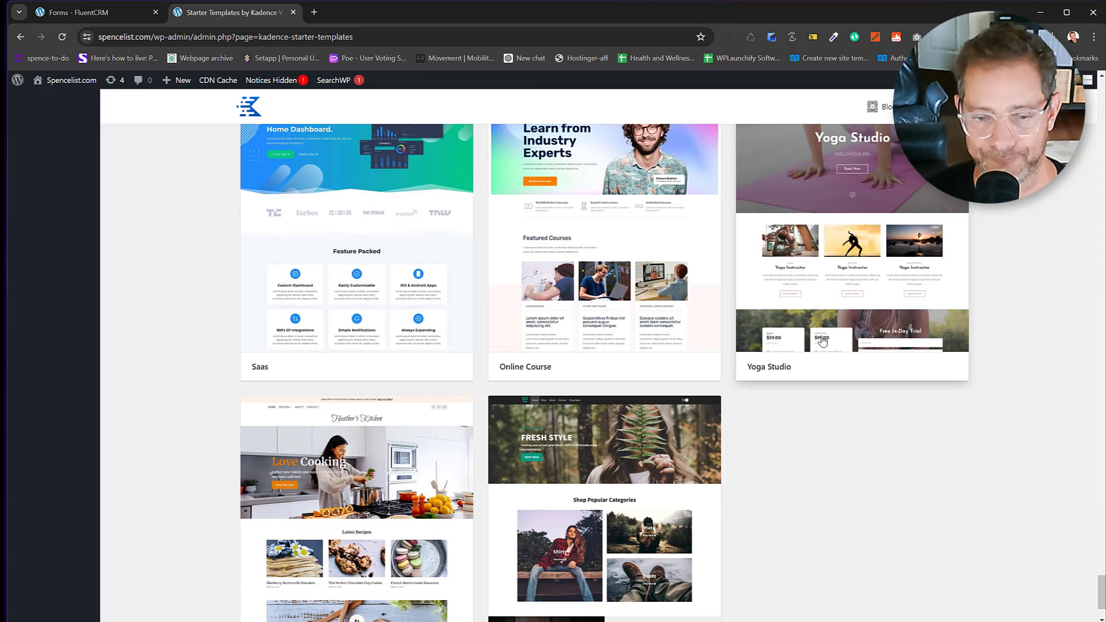
pyautogui.scroll(-2, 823, 393)
pyautogui.scroll(13, 823, 392)
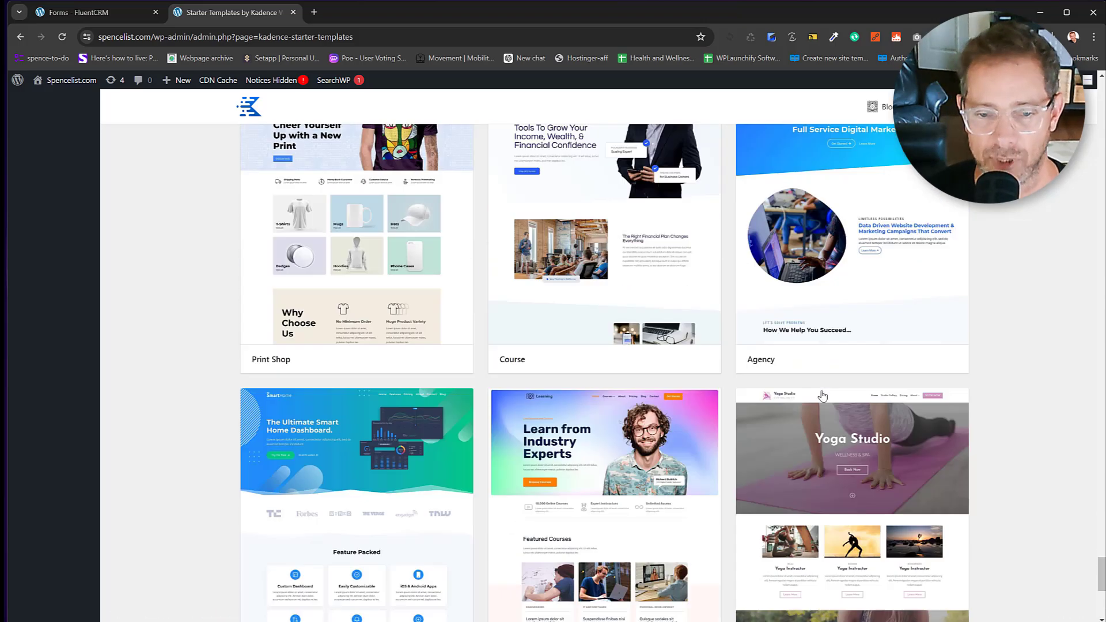
pyautogui.scroll(-20, 823, 396)
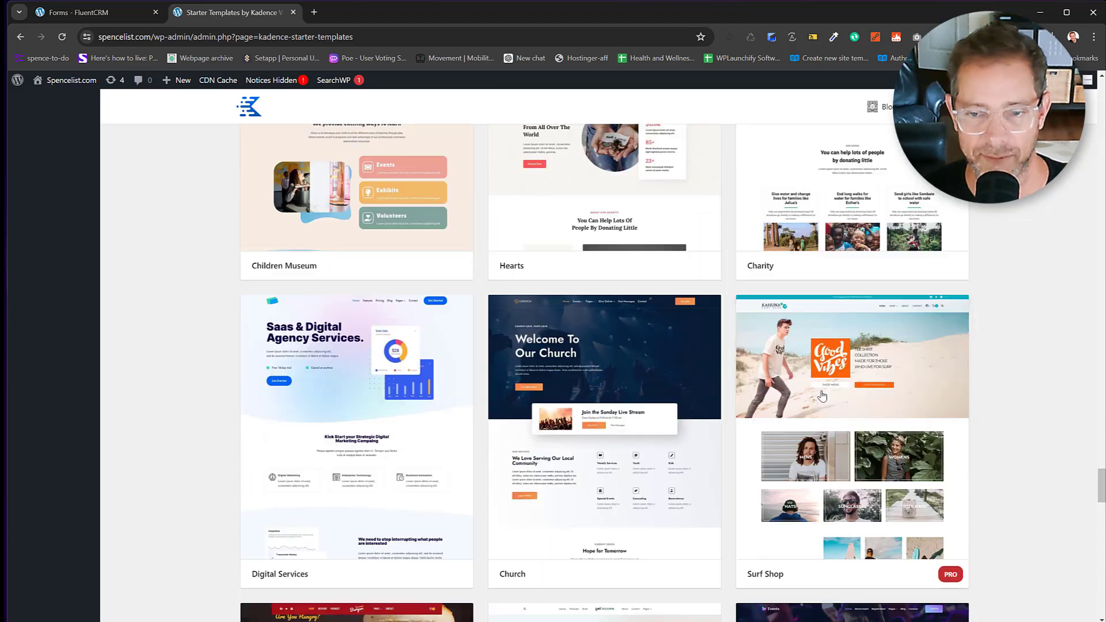
pyautogui.scroll(10, 823, 395)
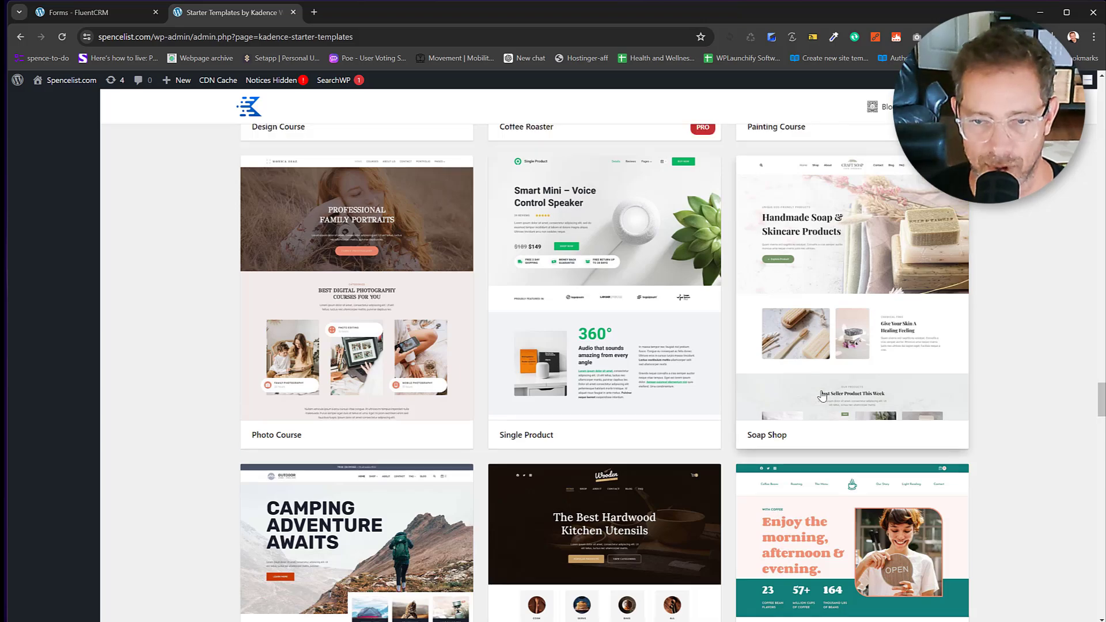
pyautogui.scroll(15, 823, 395)
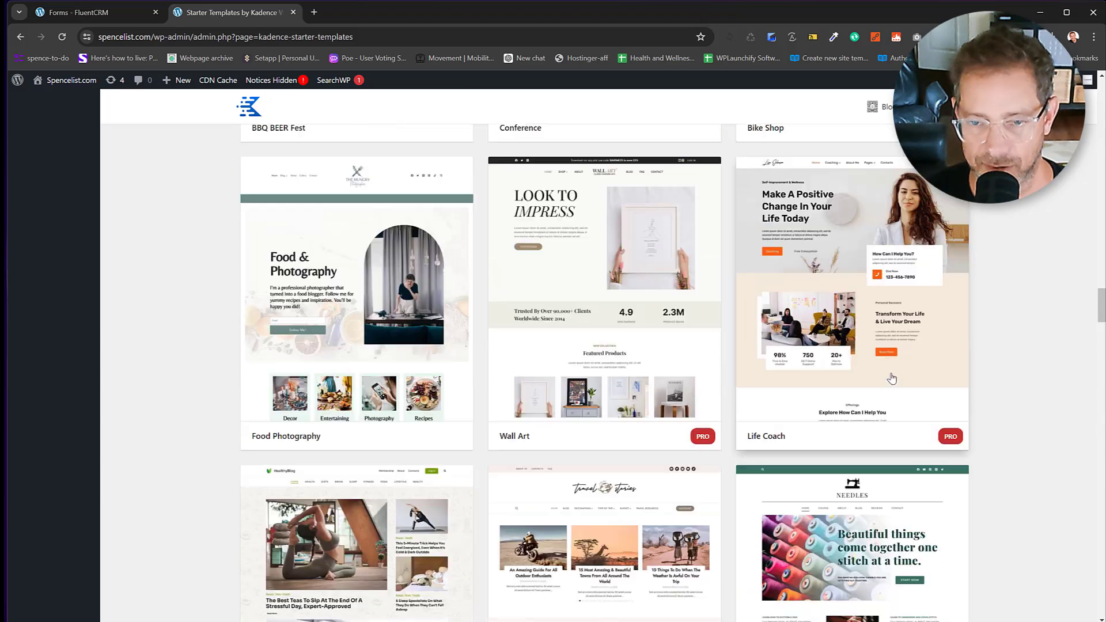
pyautogui.scroll(3, 892, 379)
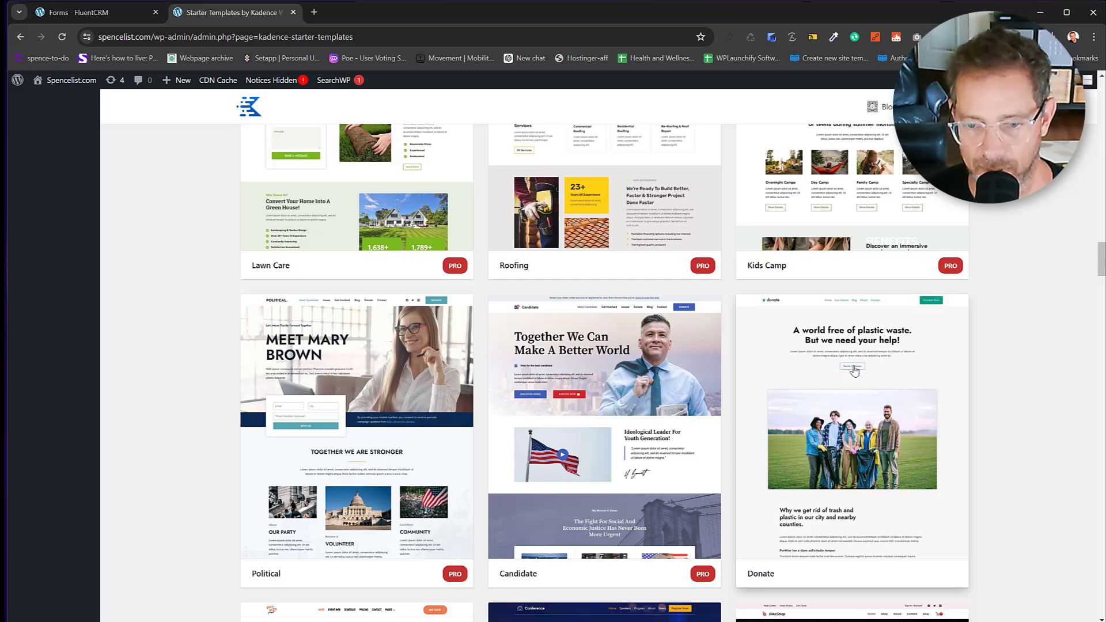
pyautogui.scroll(4, 836, 381)
pyautogui.scroll(2, 855, 372)
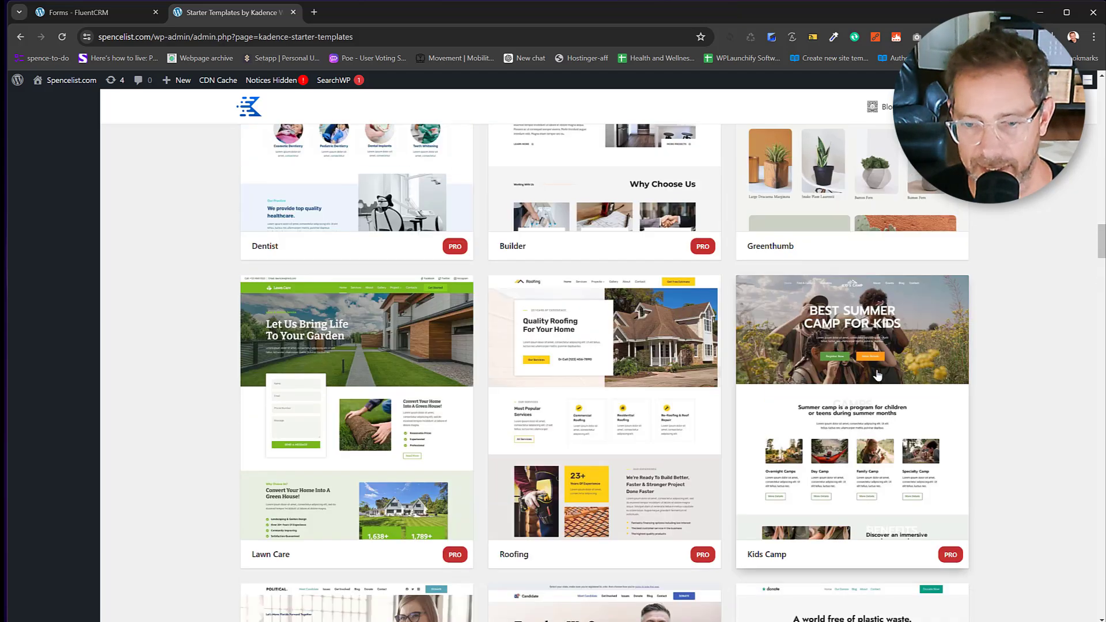
pyautogui.scroll(4, 888, 371)
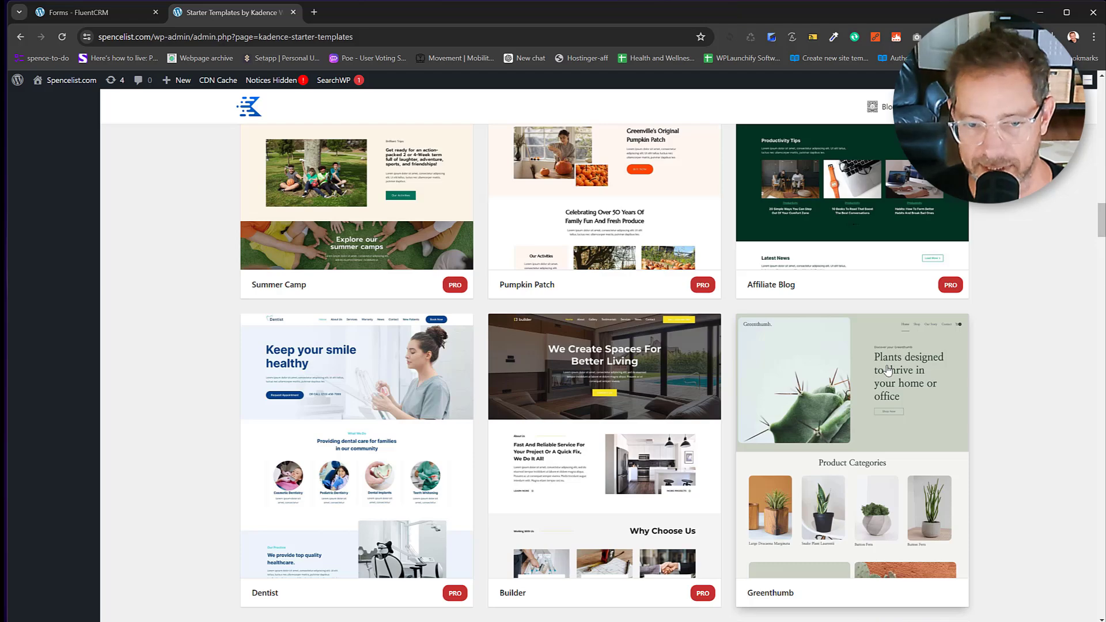
pyautogui.scroll(1, 600, 450)
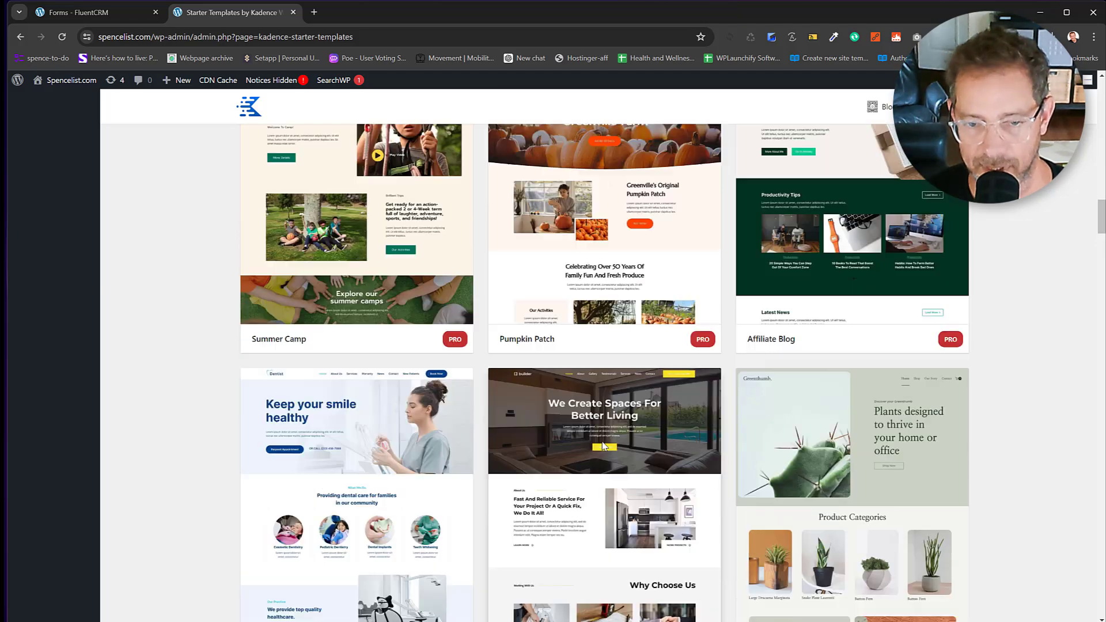
pyautogui.scroll(20, 603, 446)
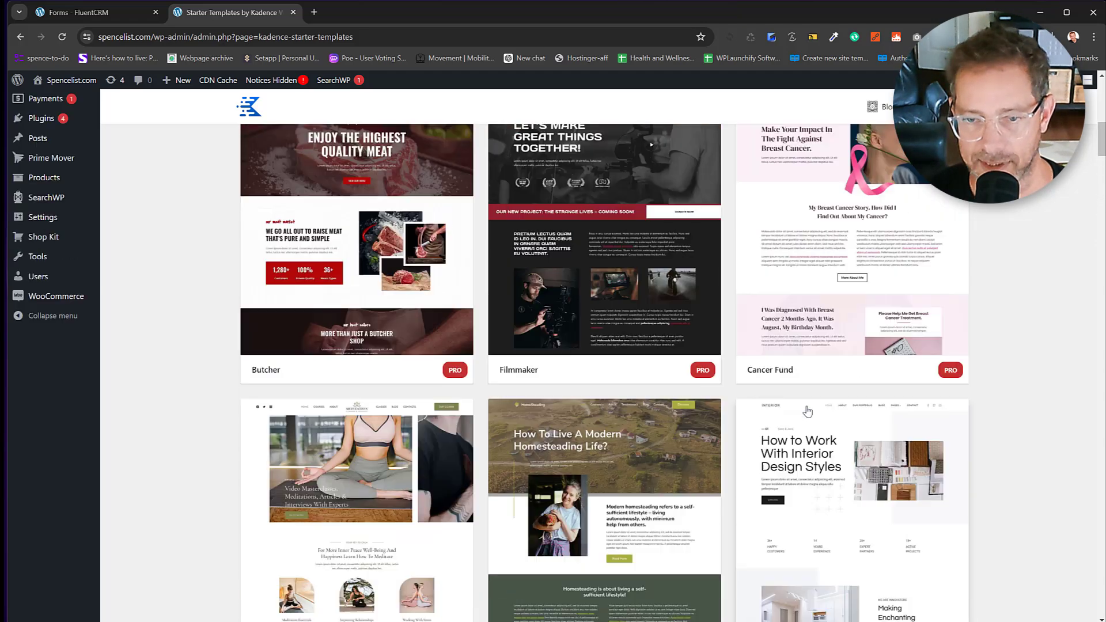
pyautogui.scroll(-4, 807, 411)
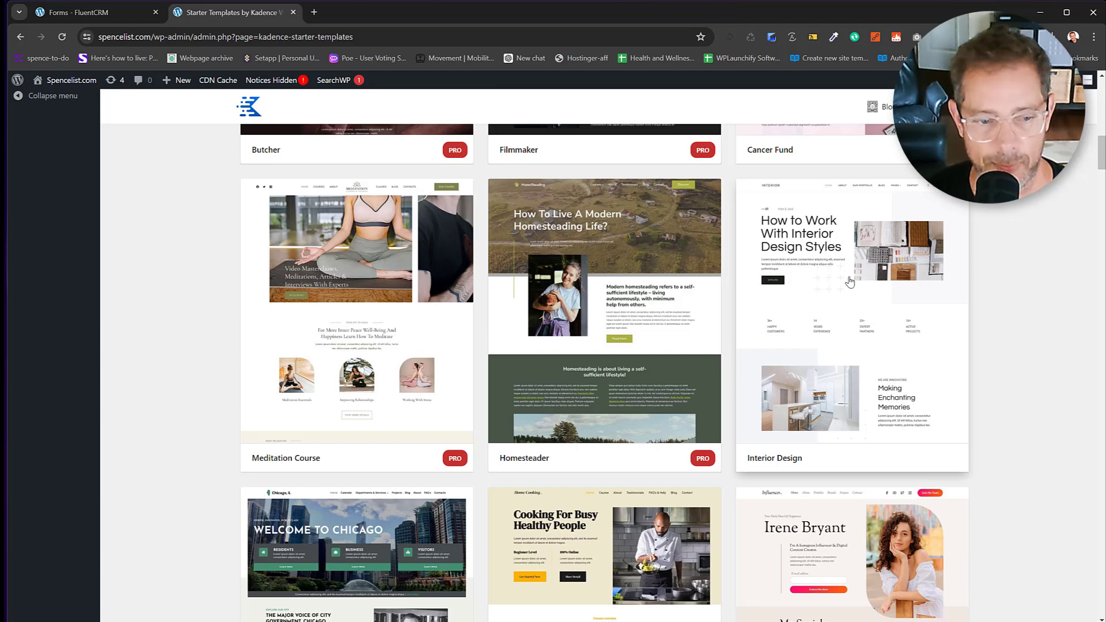
pyautogui.scroll(4, 851, 282)
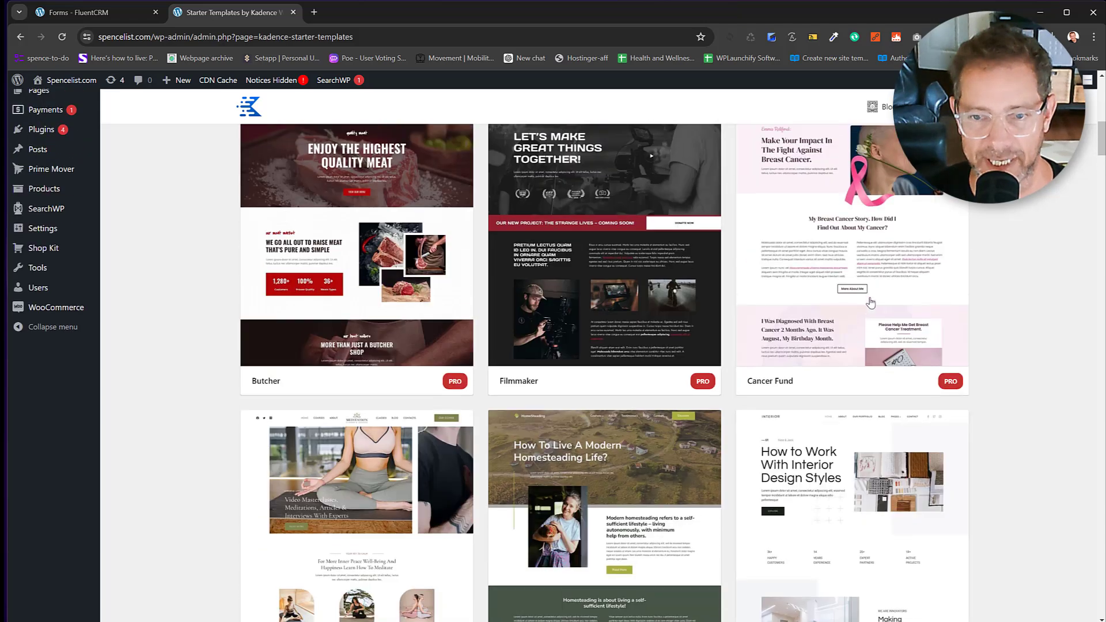
# Open the Interior Design template, preview nine colour palettes, then clear back to its default colours.
pyautogui.click(846, 472)
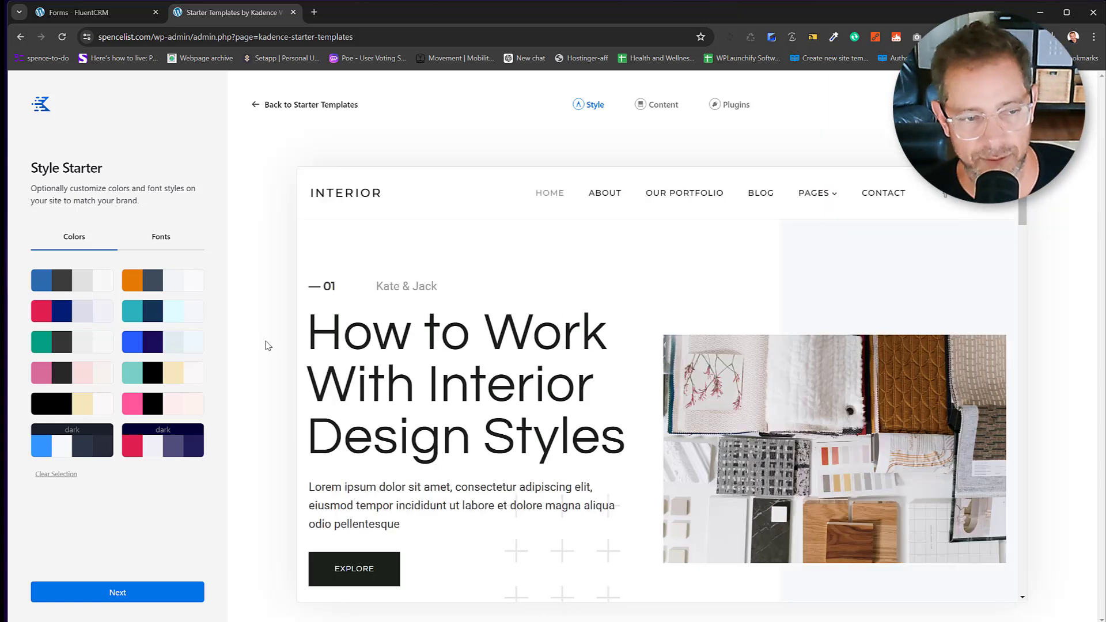
pyautogui.click(129, 285)
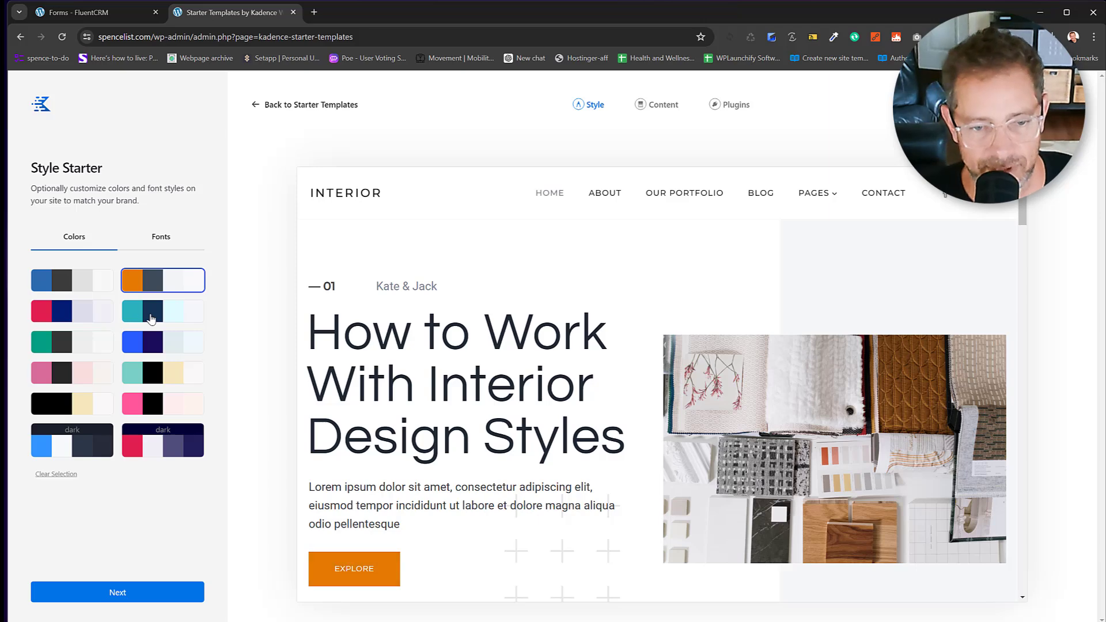
pyautogui.click(147, 318)
pyautogui.click(147, 348)
pyautogui.click(145, 373)
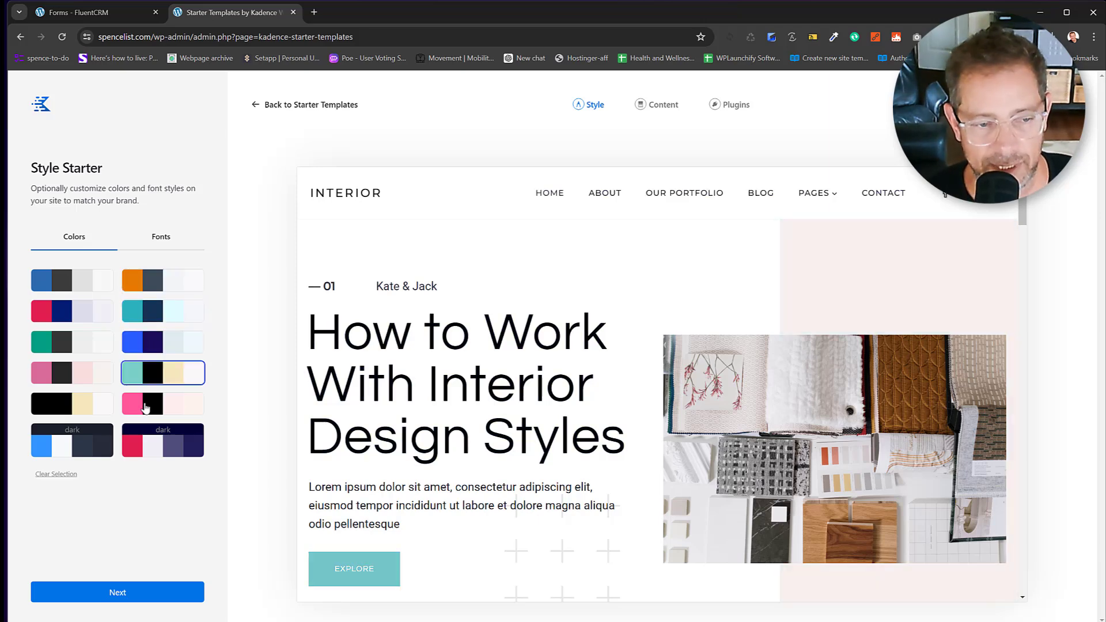
pyautogui.click(146, 407)
pyautogui.click(75, 411)
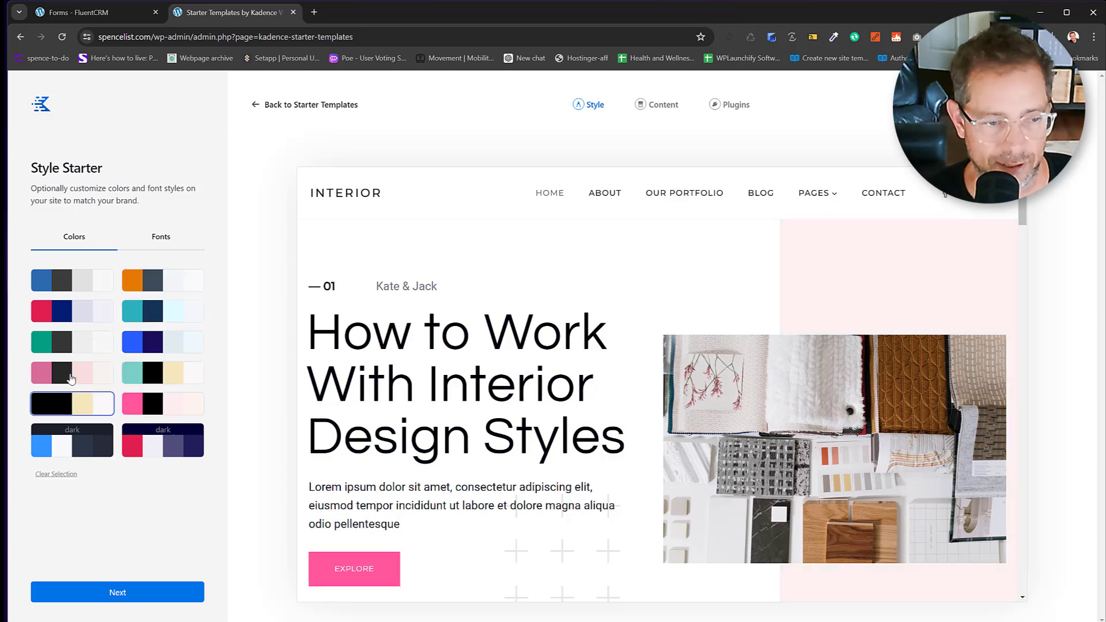
pyautogui.click(145, 446)
pyautogui.click(77, 448)
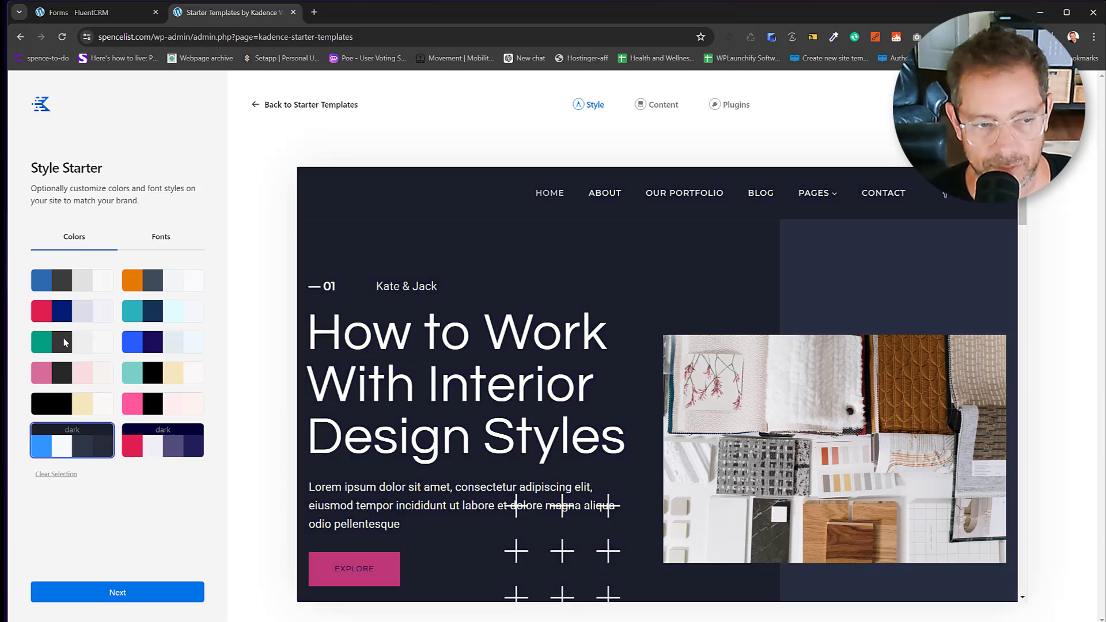
pyautogui.click(66, 283)
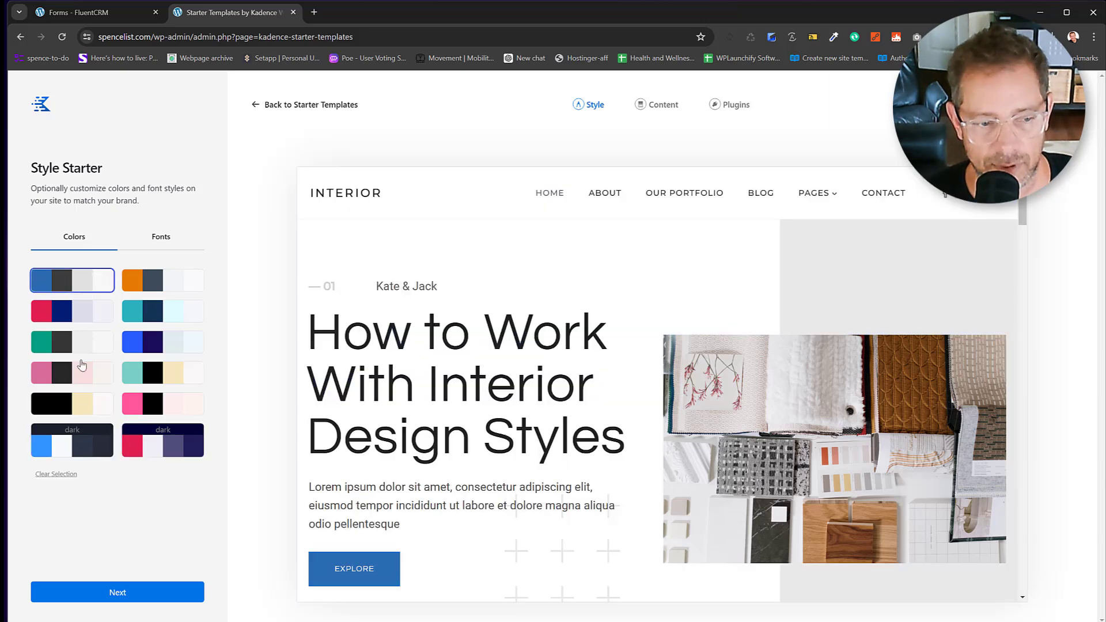
pyautogui.click(68, 474)
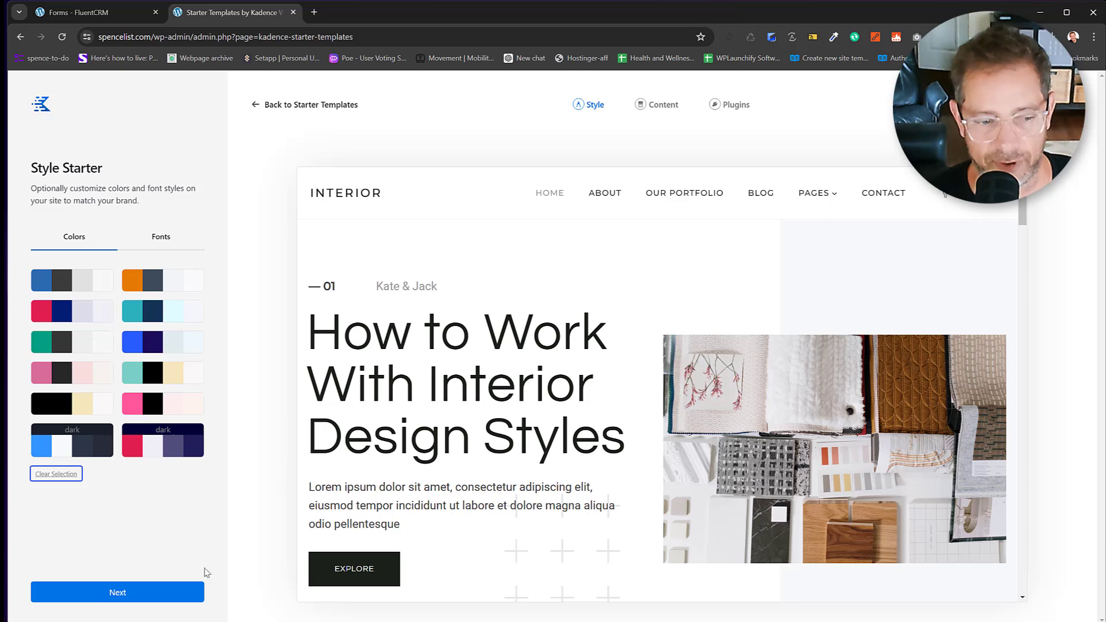
# Choose Only Import Select Page, then finish and start the Interior template import.
pyautogui.click(168, 597)
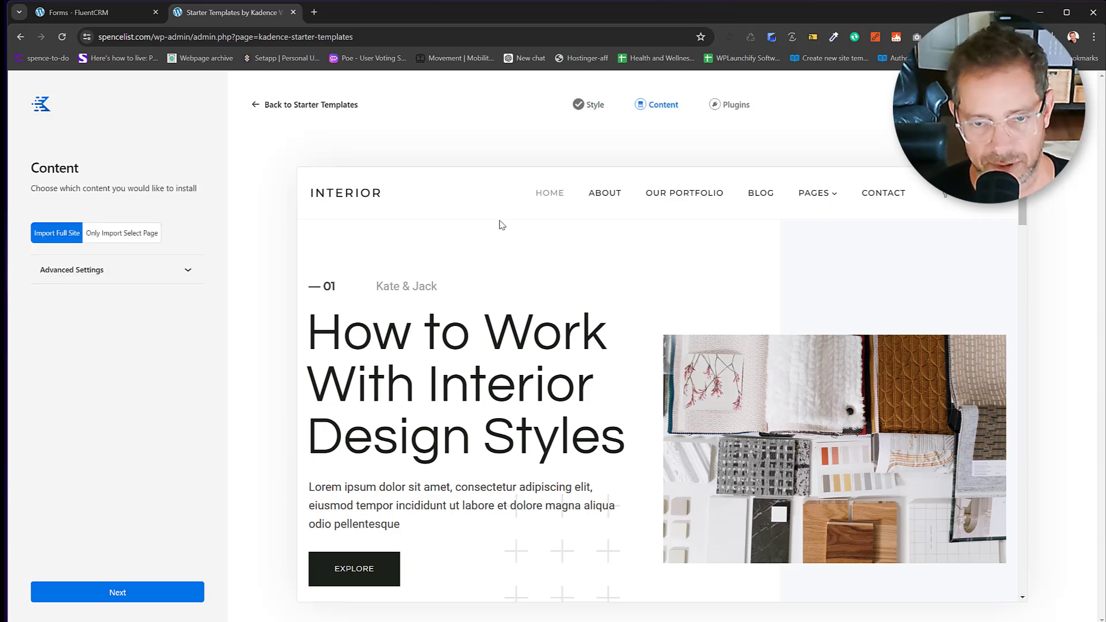
pyautogui.click(140, 239)
pyautogui.scroll(-2, 669, 329)
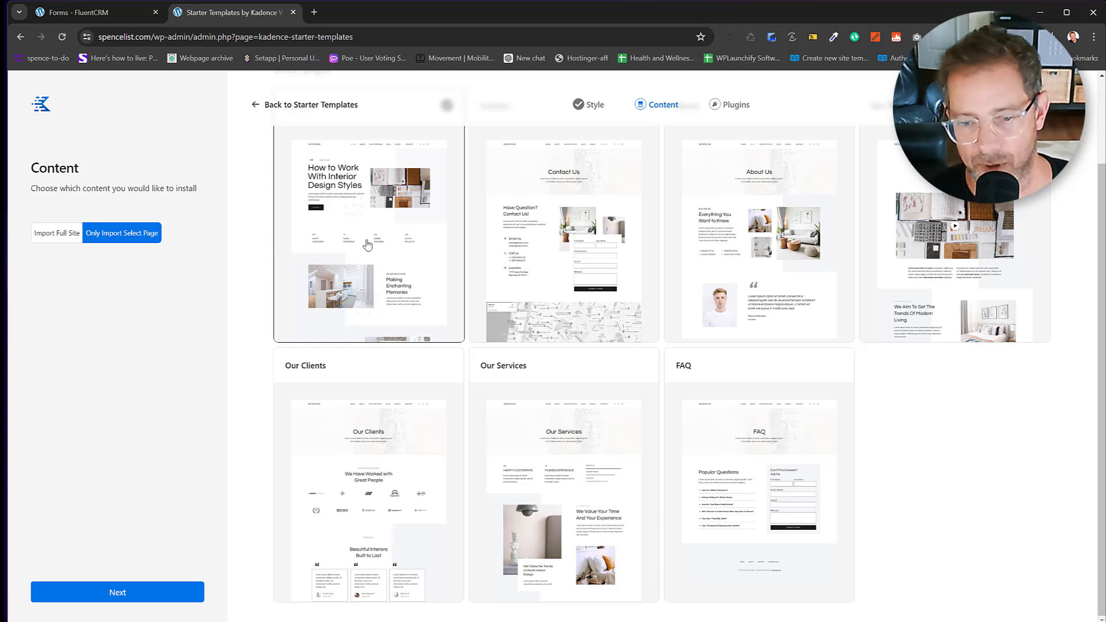
pyautogui.click(149, 601)
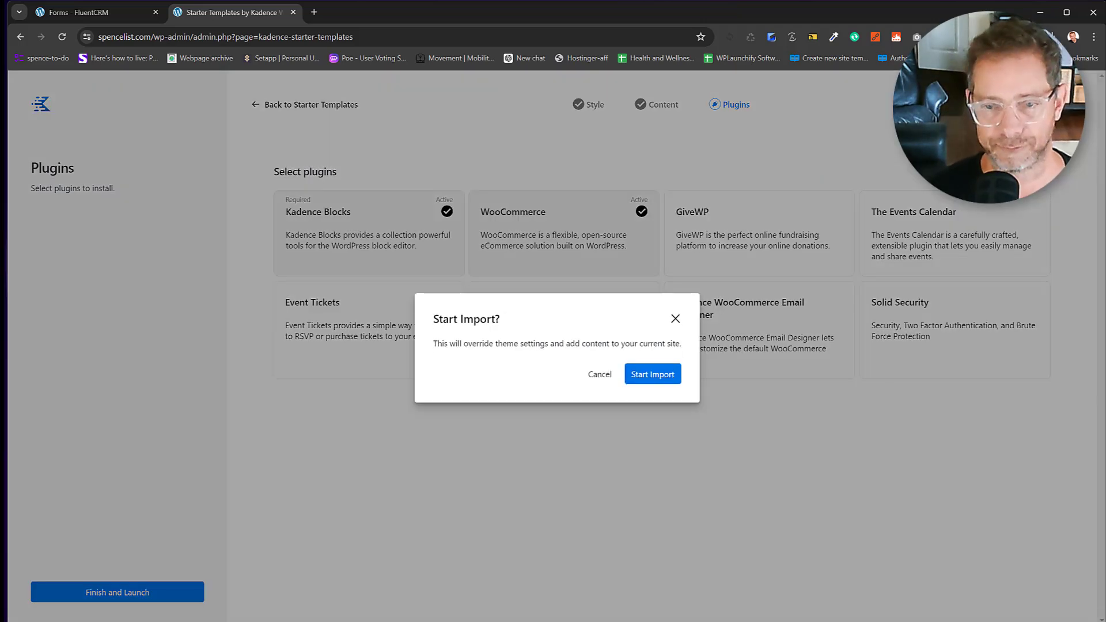
pyautogui.click(669, 375)
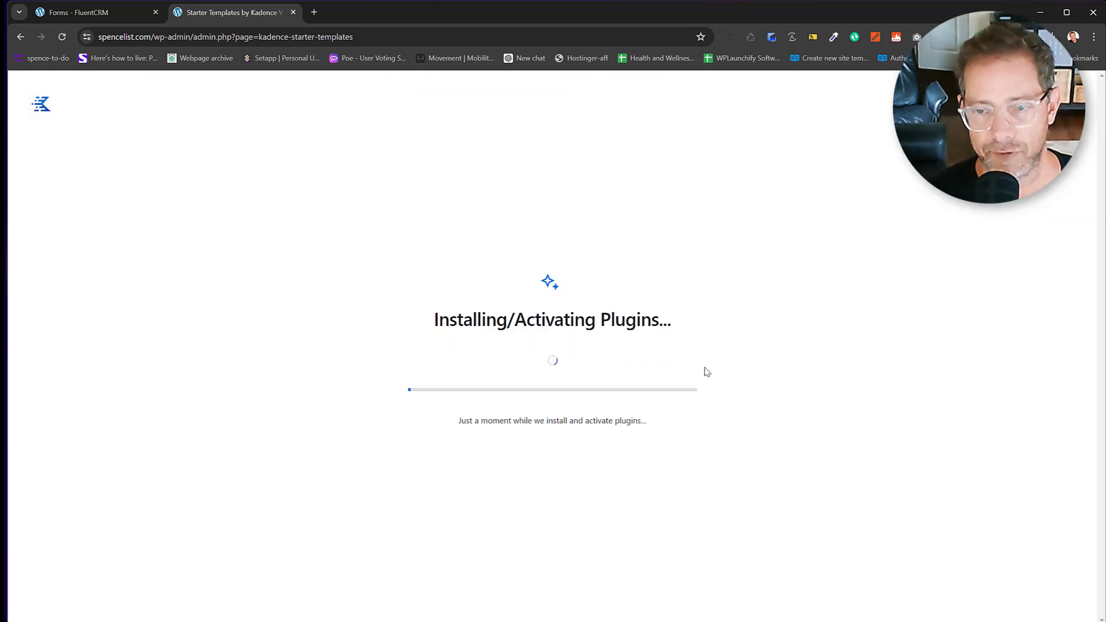
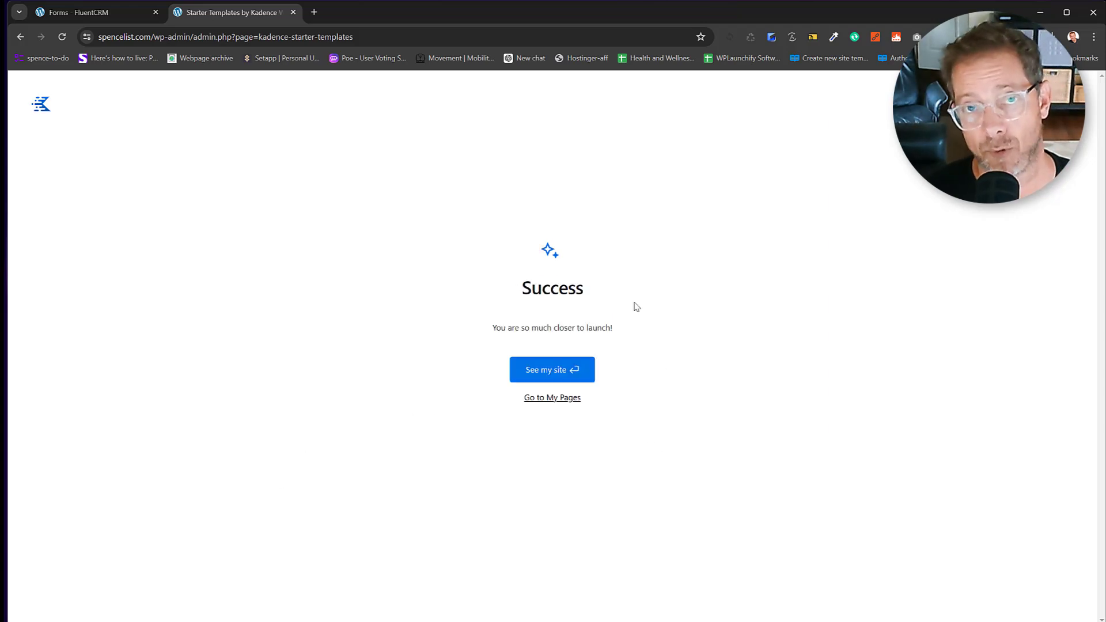
# Visit the live Spencelist.com site, then go to the admin Pages list of its 10 pages.
pyautogui.click(577, 373)
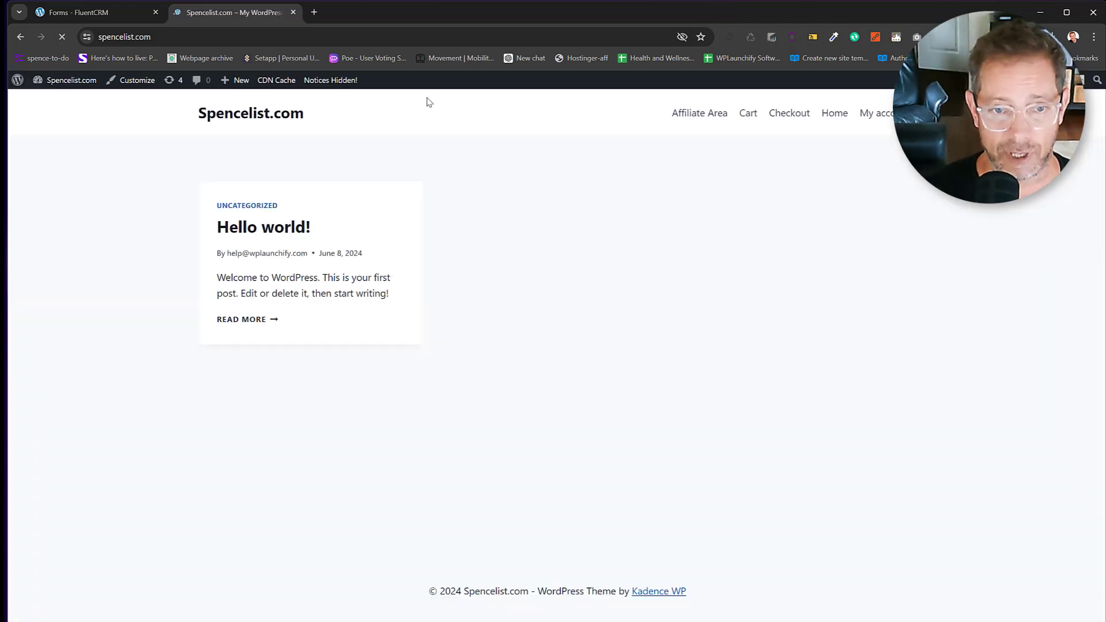
pyautogui.click(51, 100)
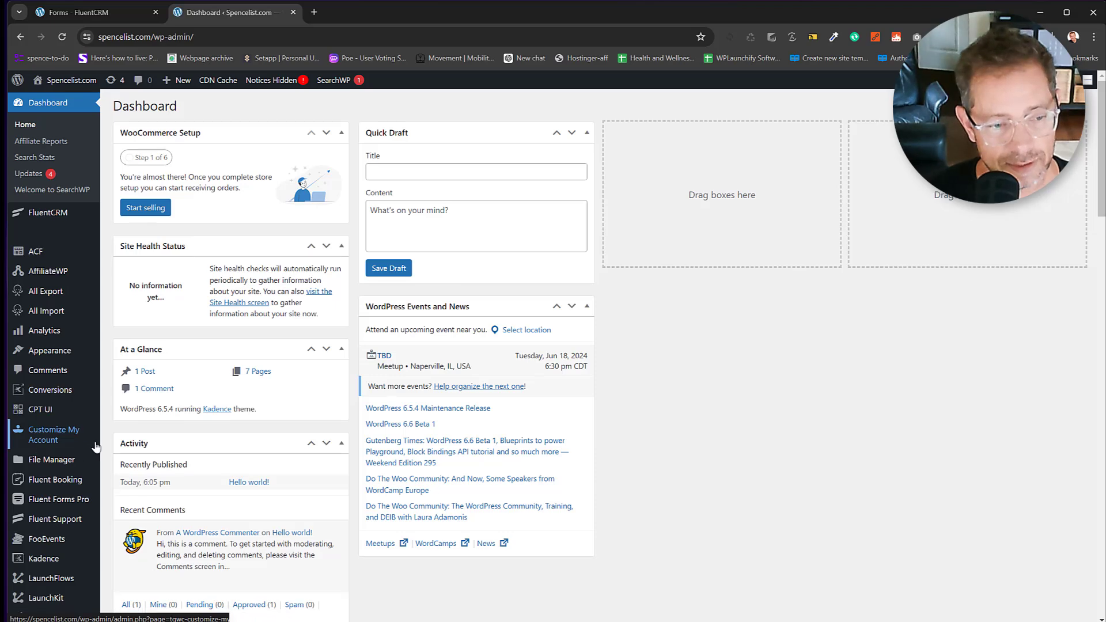
pyautogui.scroll(-5, 96, 447)
pyautogui.moveTo(46, 473)
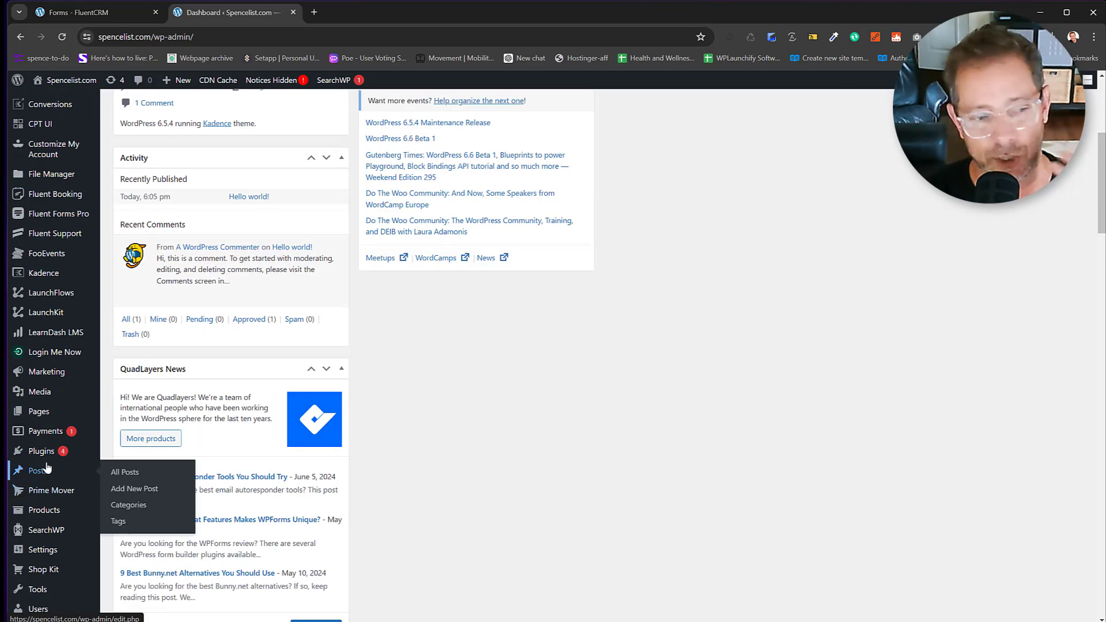
pyautogui.click(38, 412)
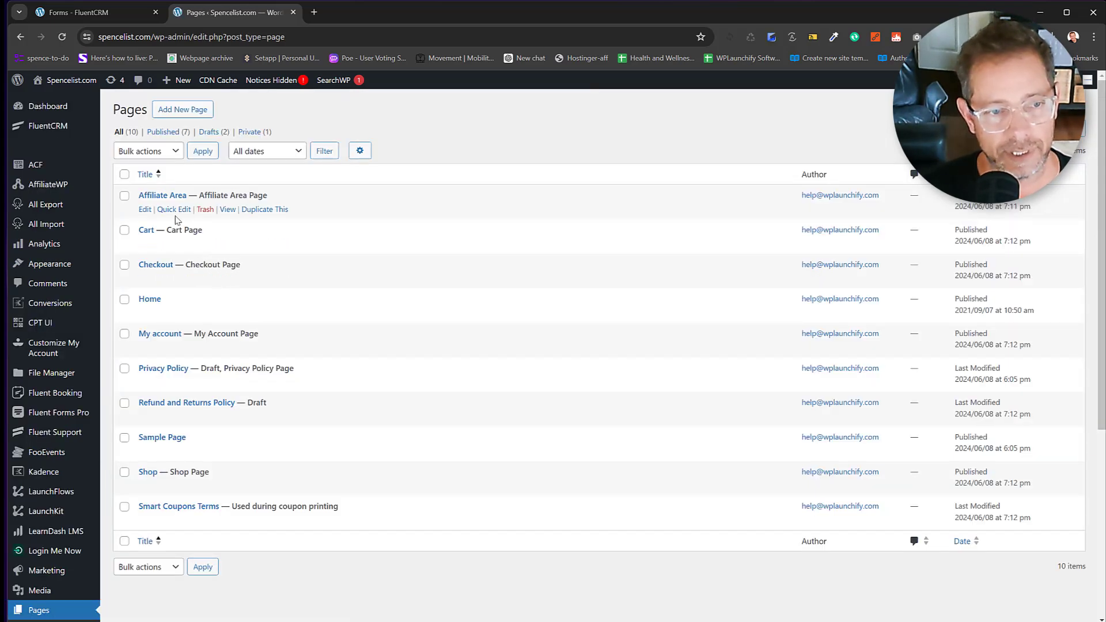
# Sort the Pages list by date, oldest first, and view the Home page live.
pyautogui.click(962, 175)
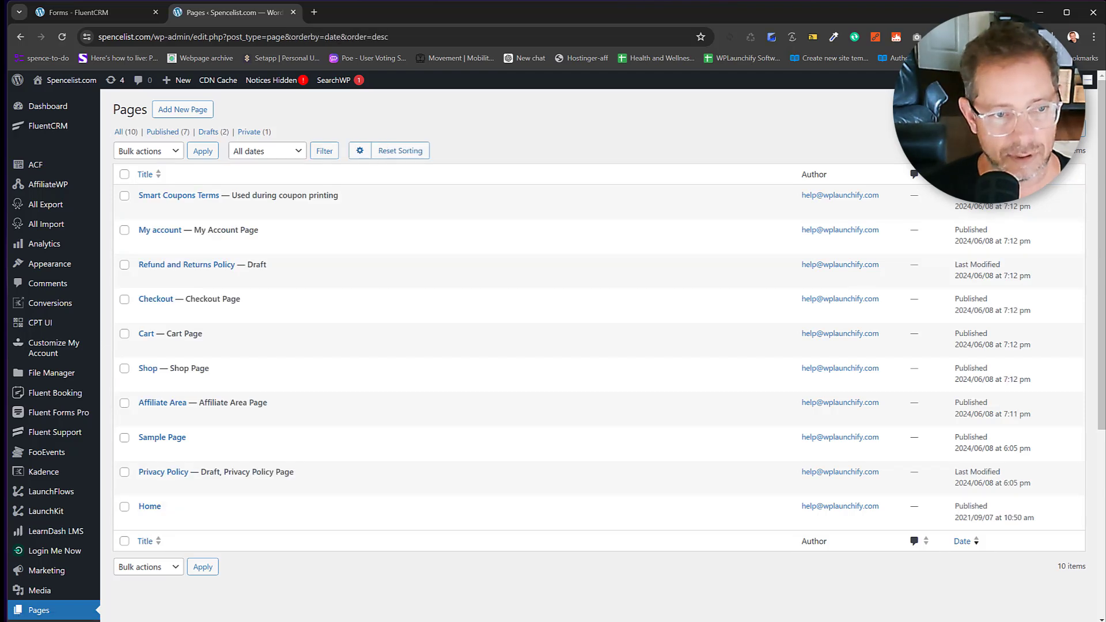
pyautogui.click(963, 174)
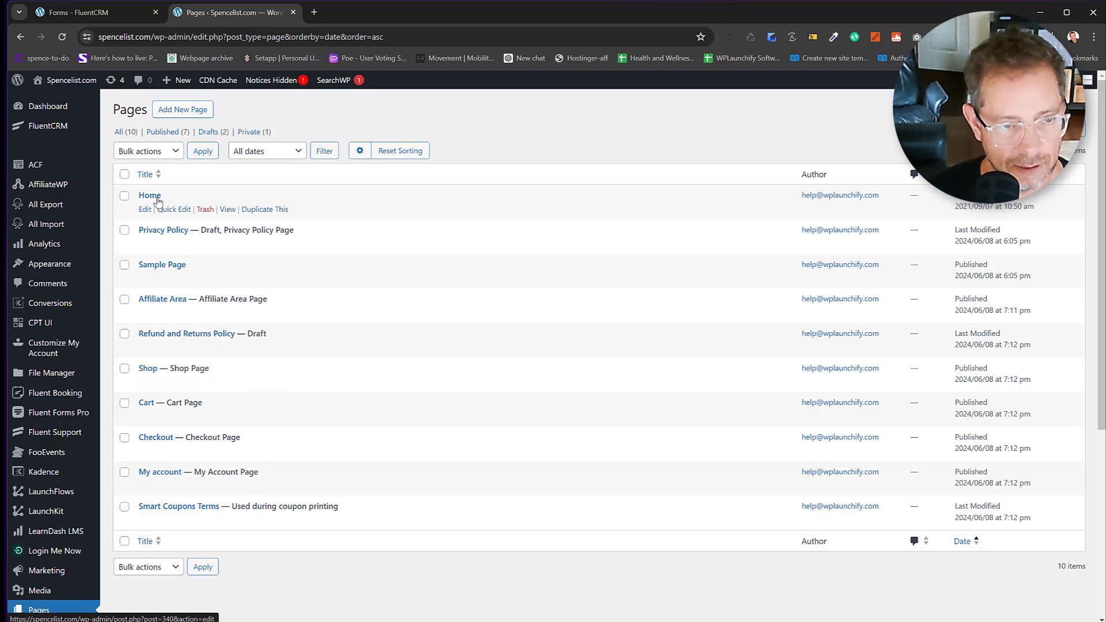
pyautogui.click(227, 211)
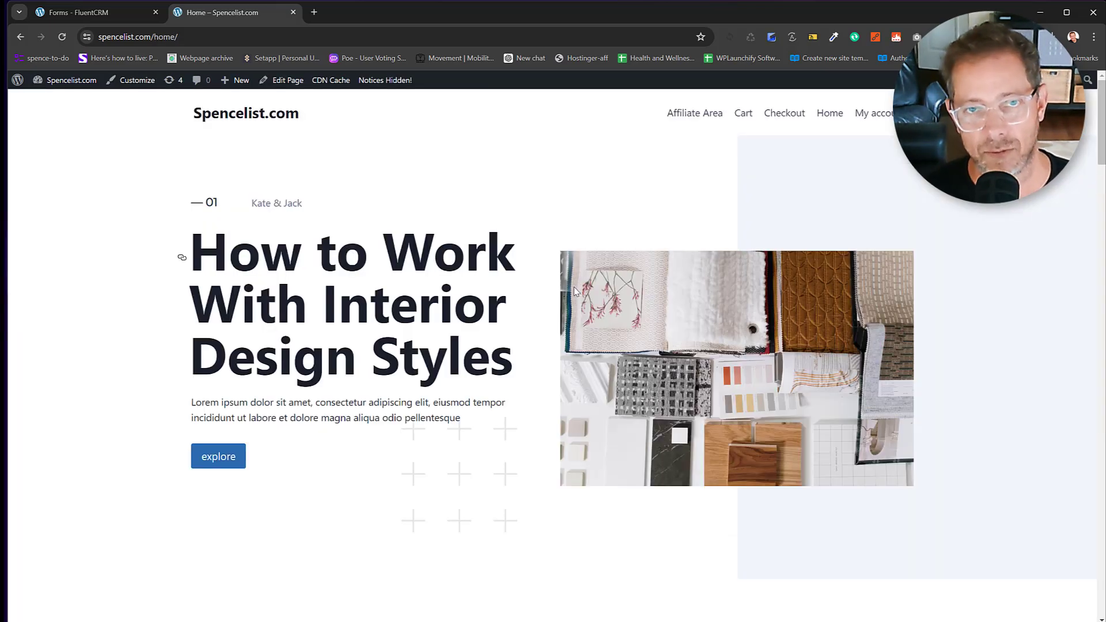
# Edit the Home page in the block editor, dismiss the welcome guide, and show List View of its Row Layouts.
pyautogui.click(289, 87)
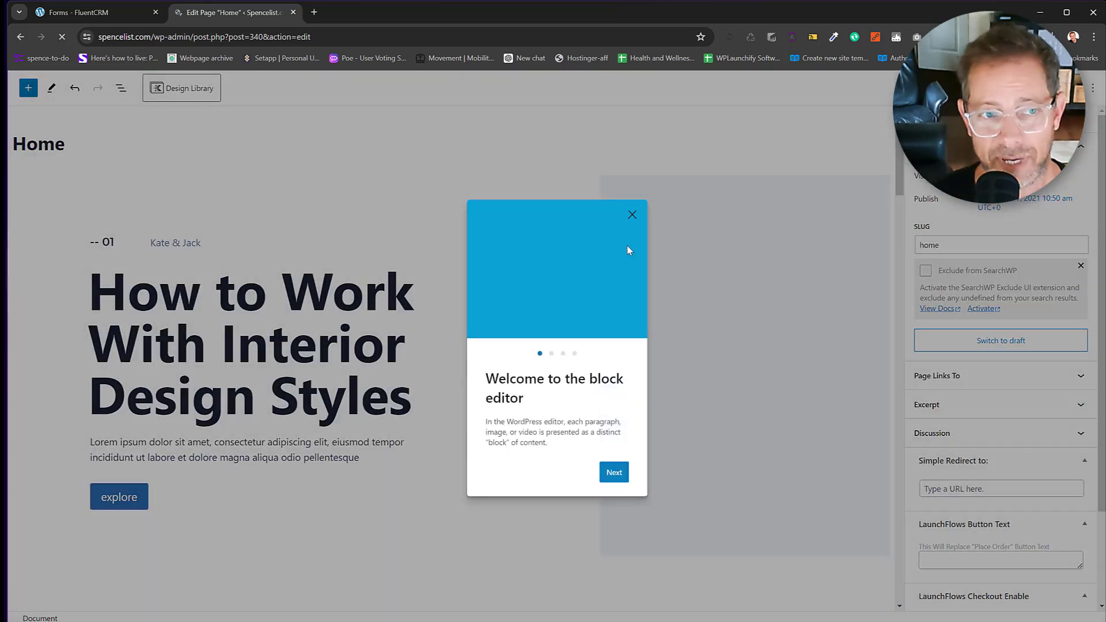
pyautogui.click(632, 216)
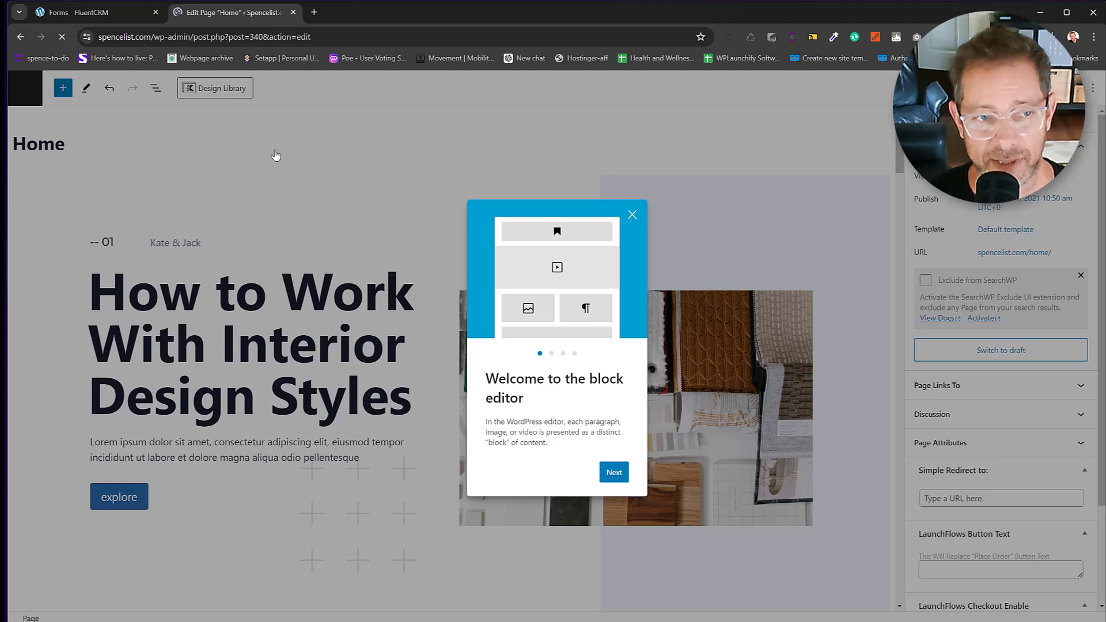
pyautogui.click(155, 90)
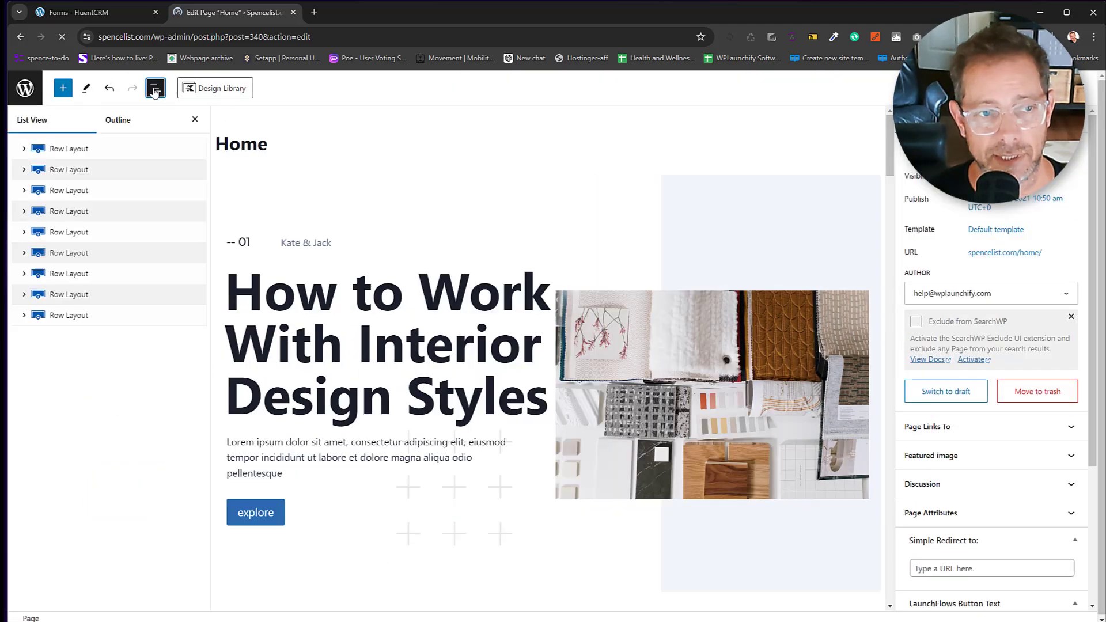
pyautogui.click(80, 191)
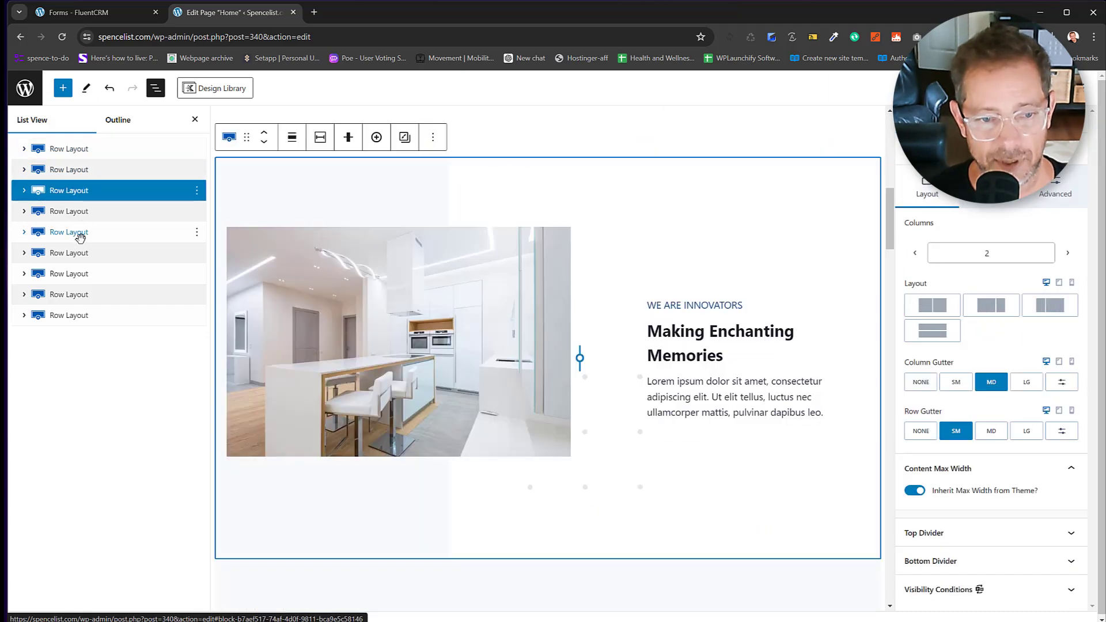
pyautogui.scroll(-6, 494, 336)
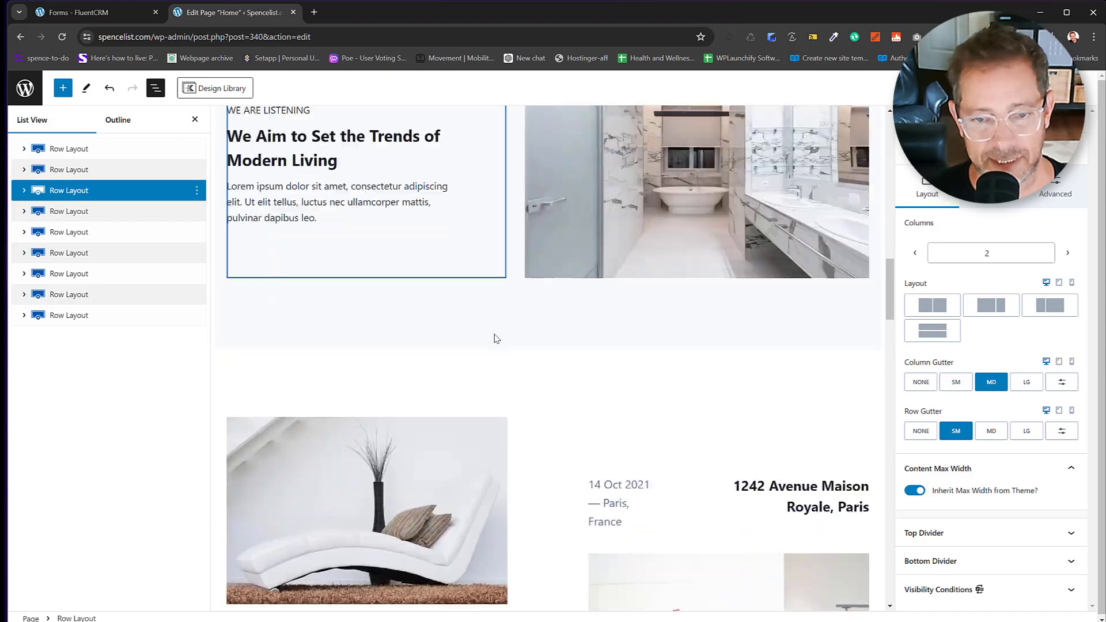
pyautogui.scroll(-5, 494, 339)
pyautogui.scroll(15, 494, 339)
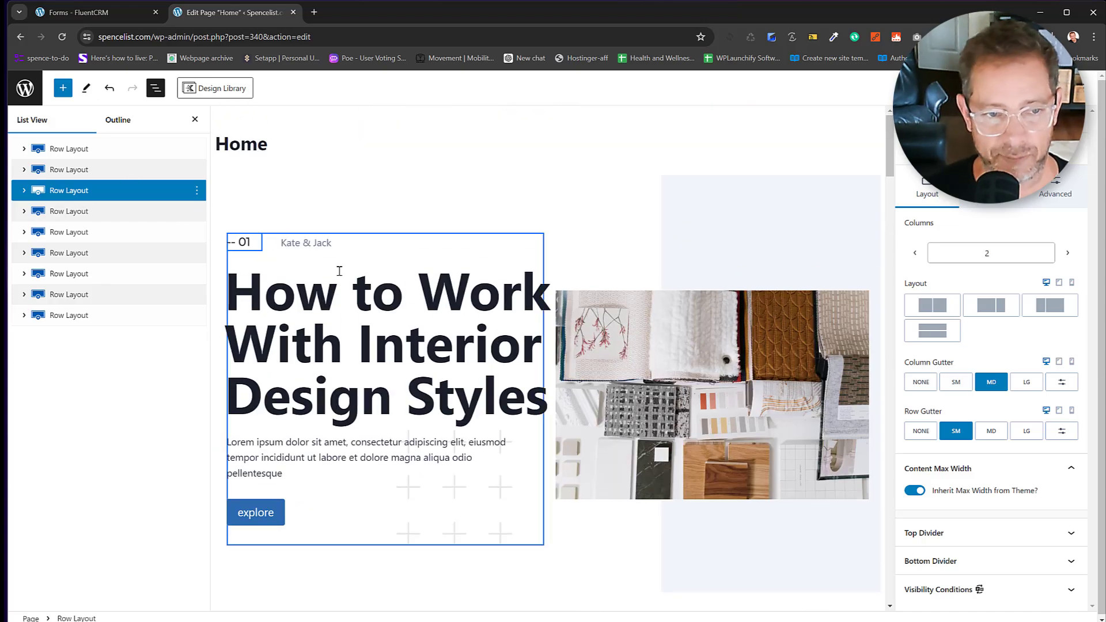
# Replace the hero's 'Kate & Jack' heading text with 'Spence List For Gen X'.
pyautogui.click(74, 150)
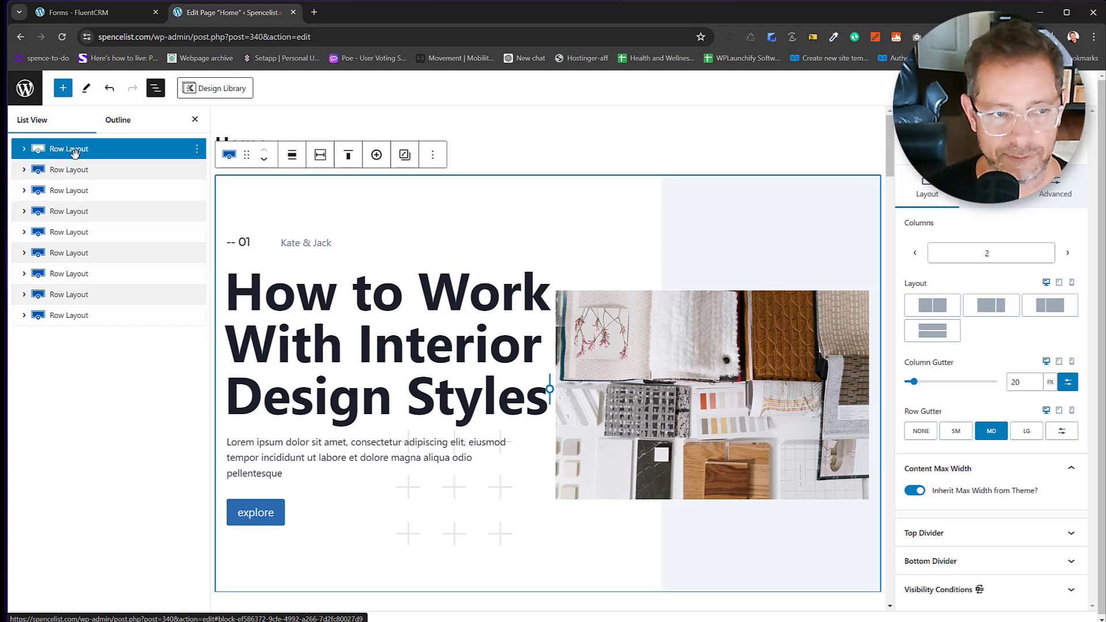
pyautogui.click(342, 242)
pyautogui.moveTo(341, 242); pyautogui.dragTo(291, 246)
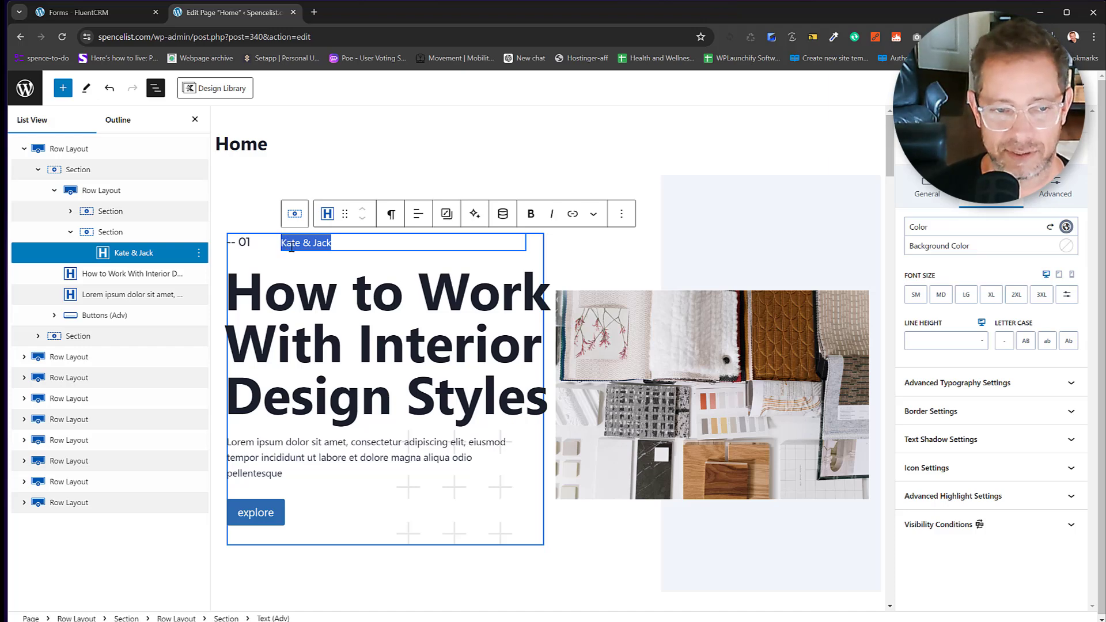
pyautogui.hotkey('ctrl', 'a')
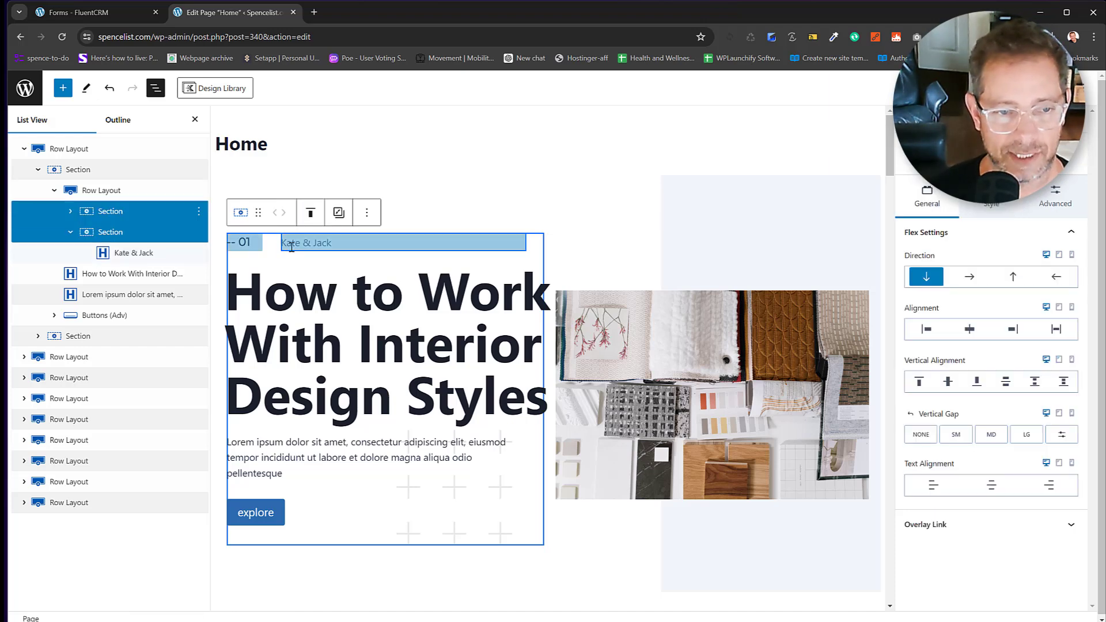
pyautogui.click(292, 246)
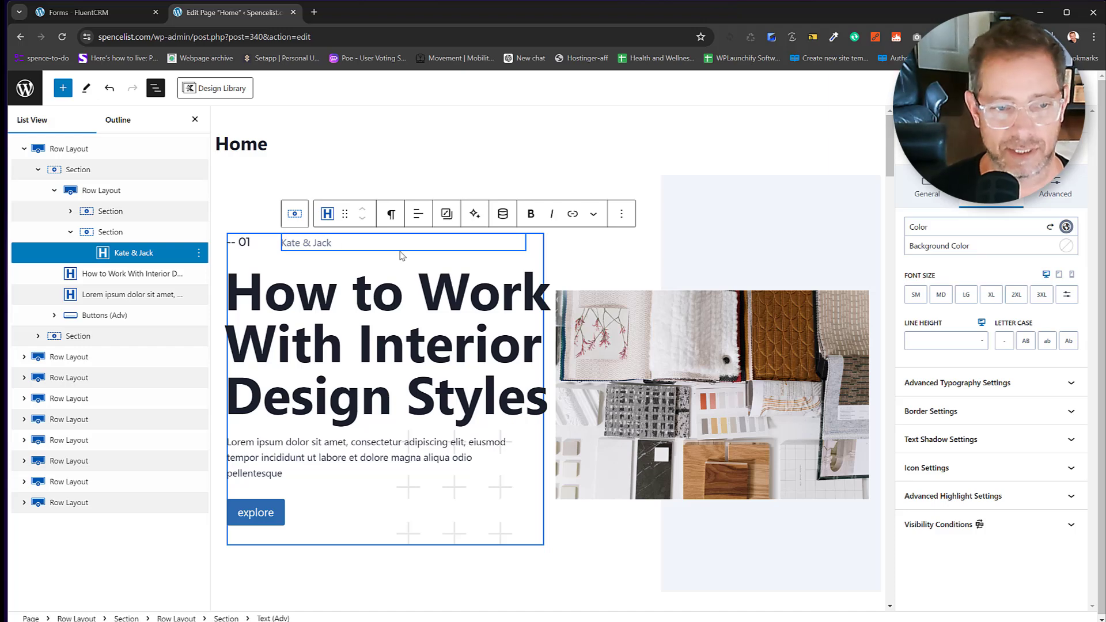
pyautogui.press('BackSpace')
pyautogui.press('BackSpace')
pyautogui.write('Spence')
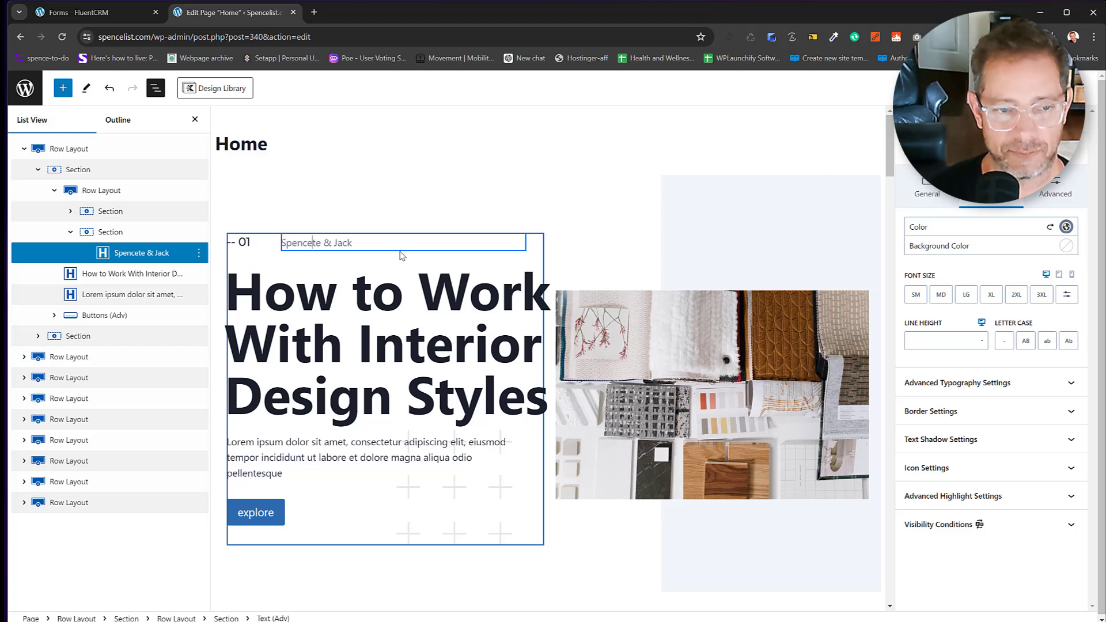
pyautogui.write(' List For Ge')
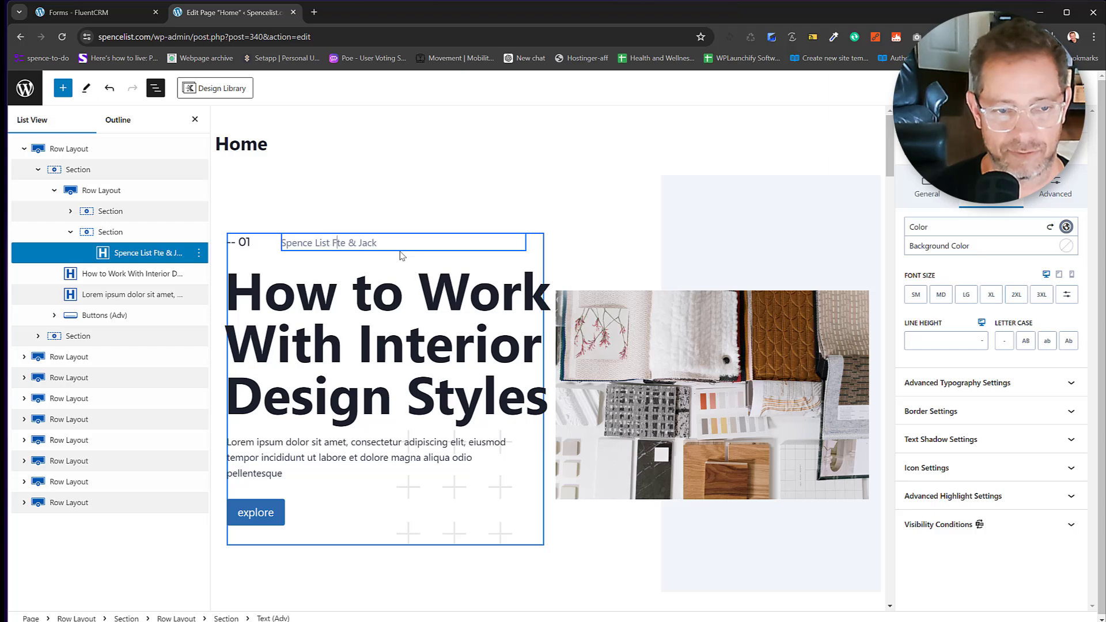
pyautogui.write('n X')
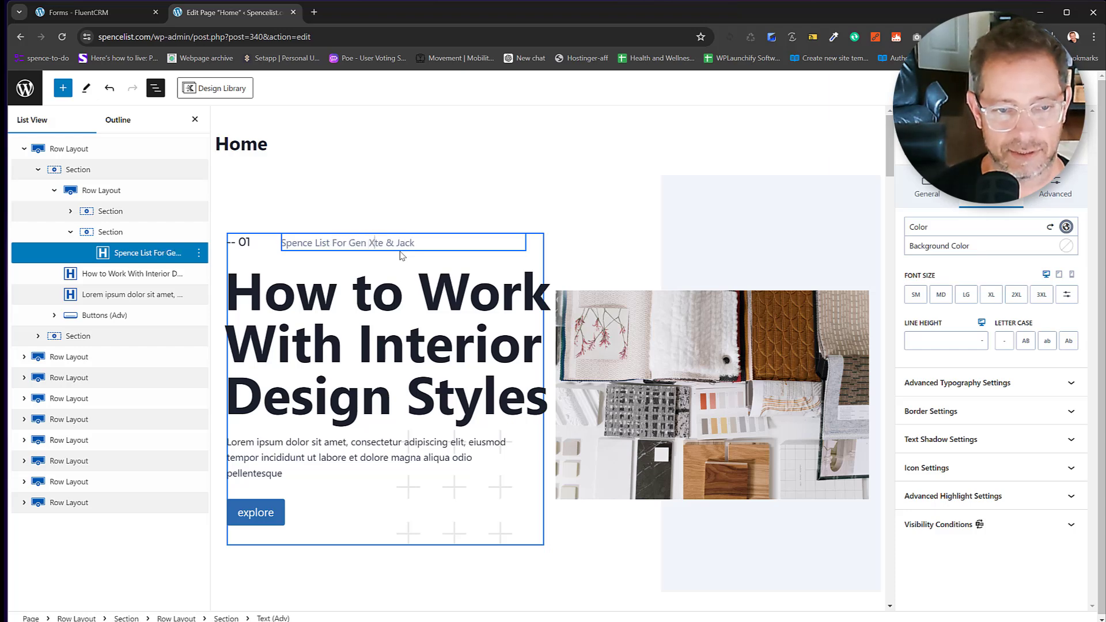
pyautogui.press('Delete')
pyautogui.press('Delete')
pyautogui.press('Delete')
pyautogui.press('Delete')
pyautogui.press('Delete')
pyautogui.press('Delete')
pyautogui.press('Delete')
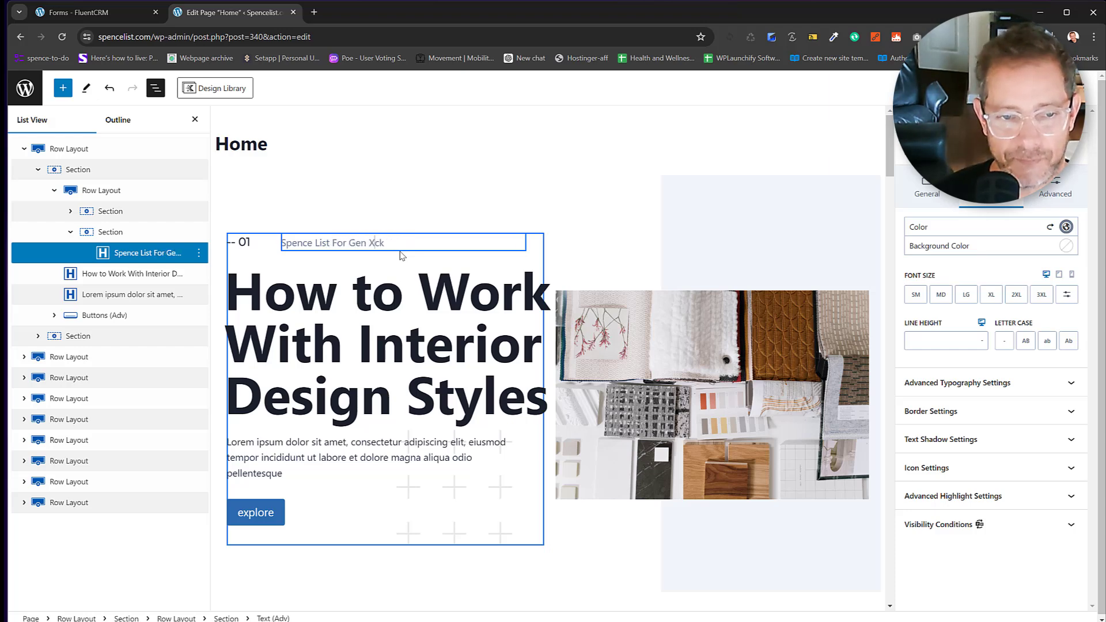
# Select the hero's decorative plus-pattern Image (Adv) block and bring up the Media Library to replace it.
pyautogui.click(706, 352)
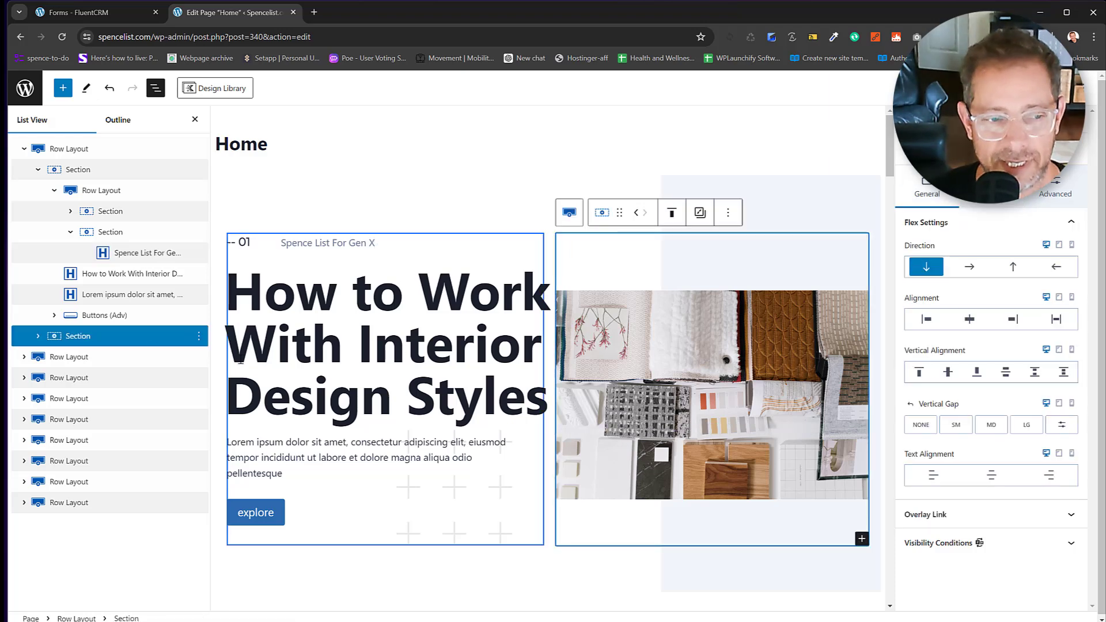
pyautogui.click(38, 336)
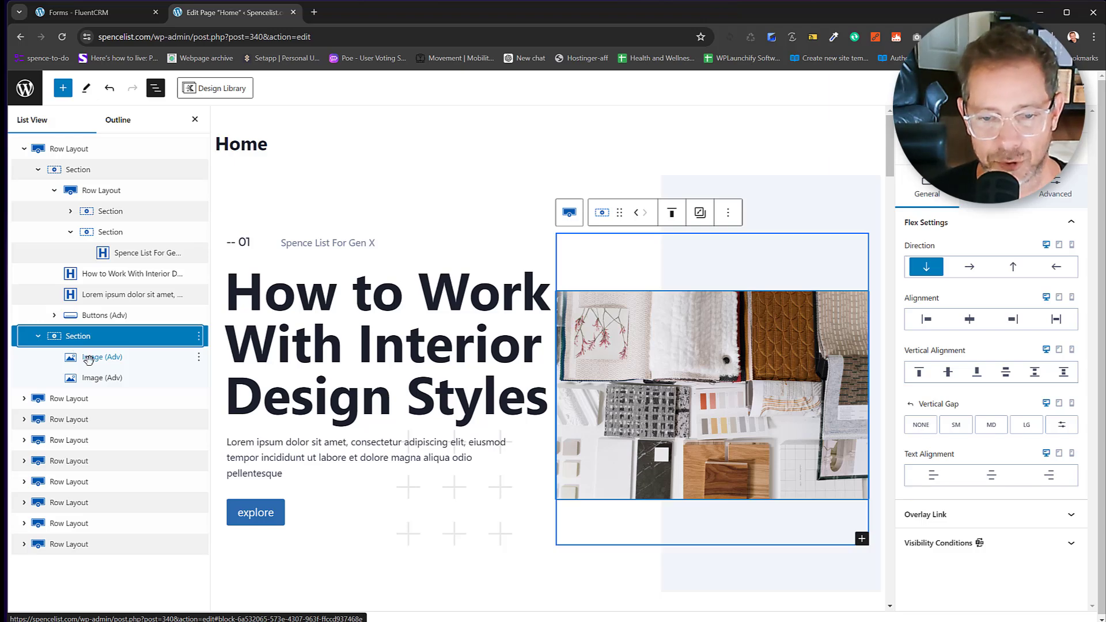
pyautogui.click(88, 358)
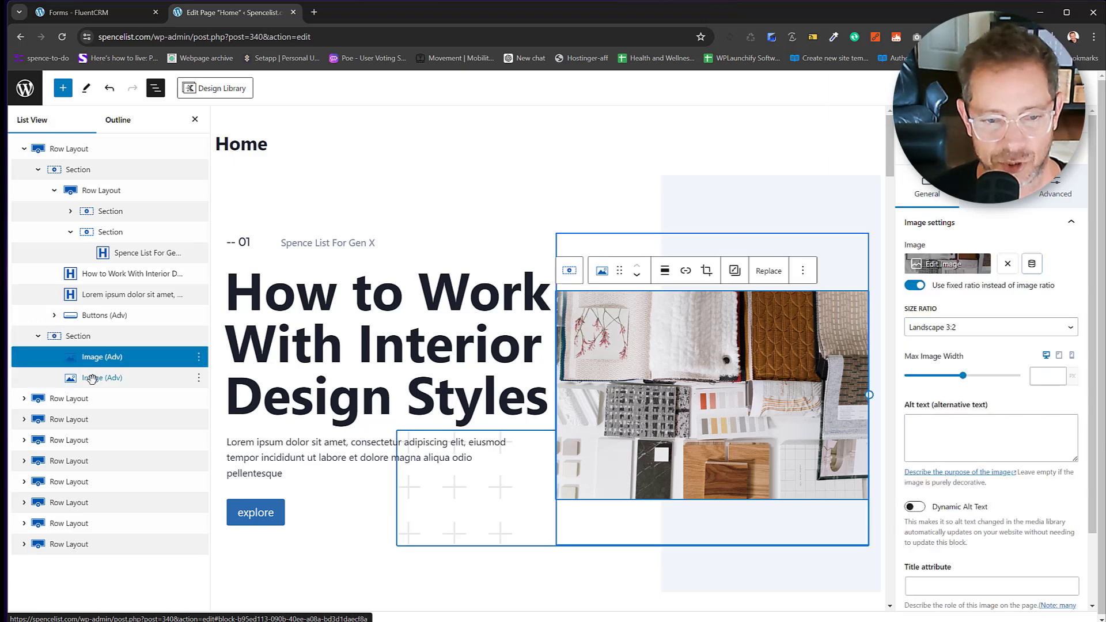
pyautogui.click(131, 379)
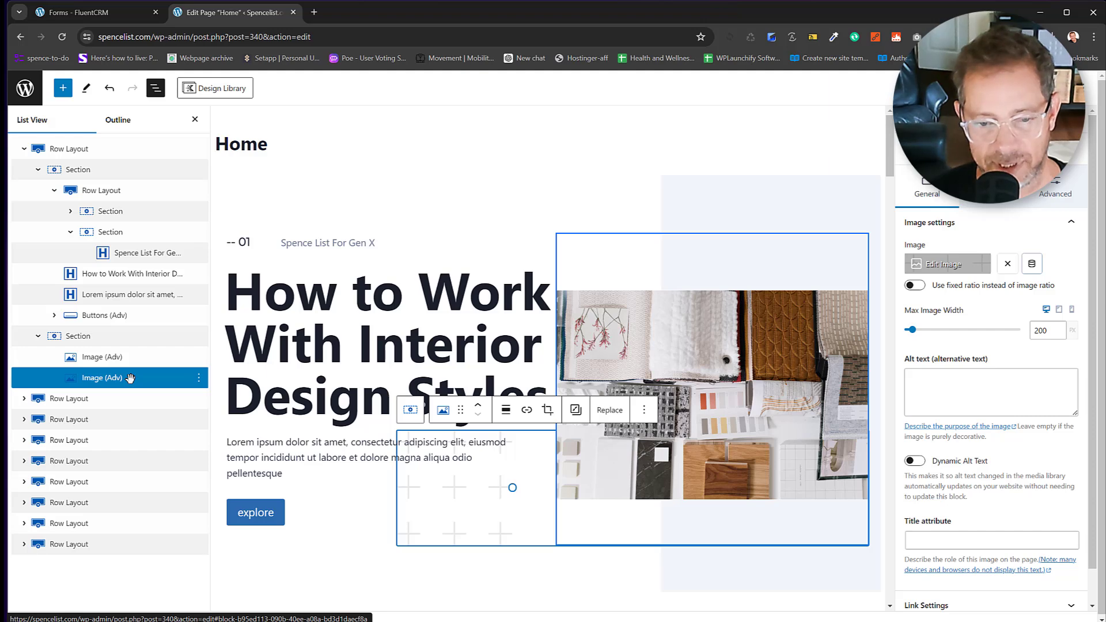
pyautogui.click(703, 312)
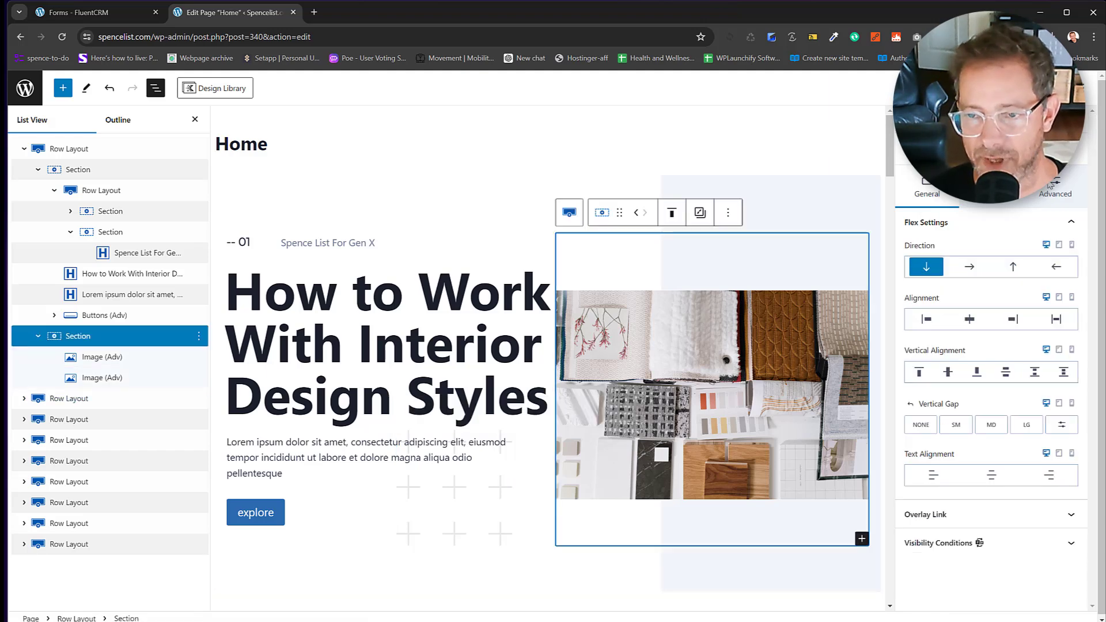
pyautogui.click(989, 202)
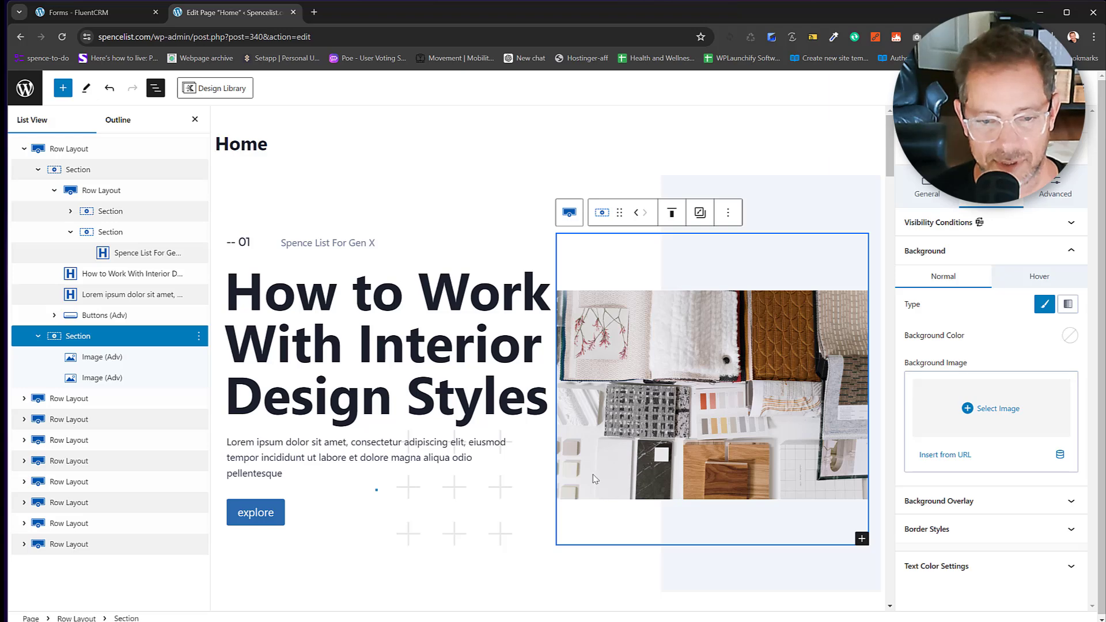
pyautogui.click(461, 497)
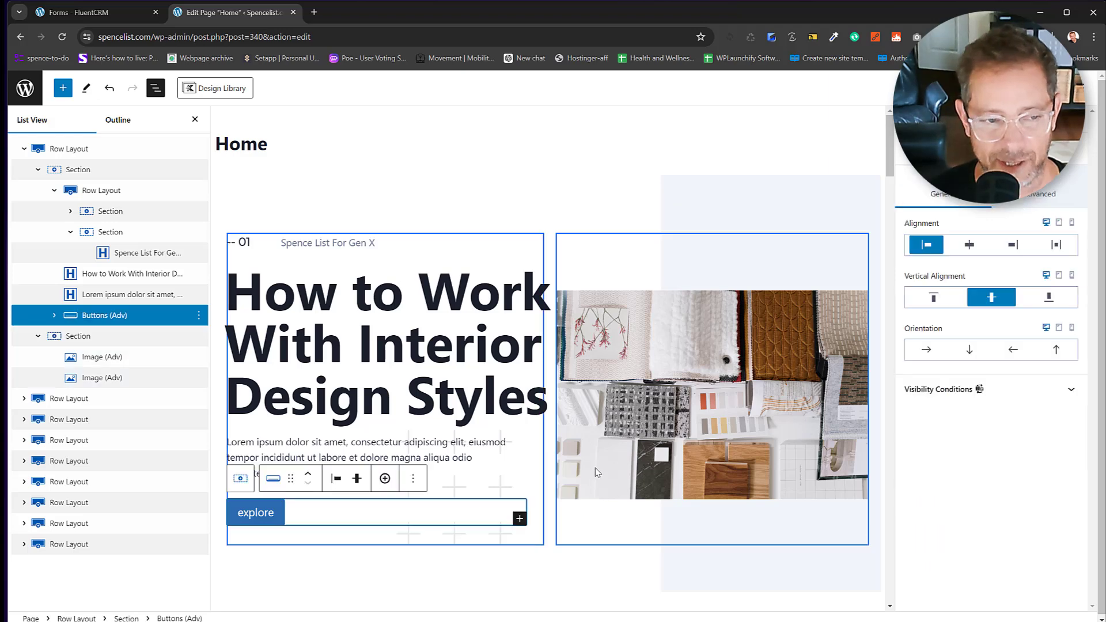
pyautogui.click(350, 388)
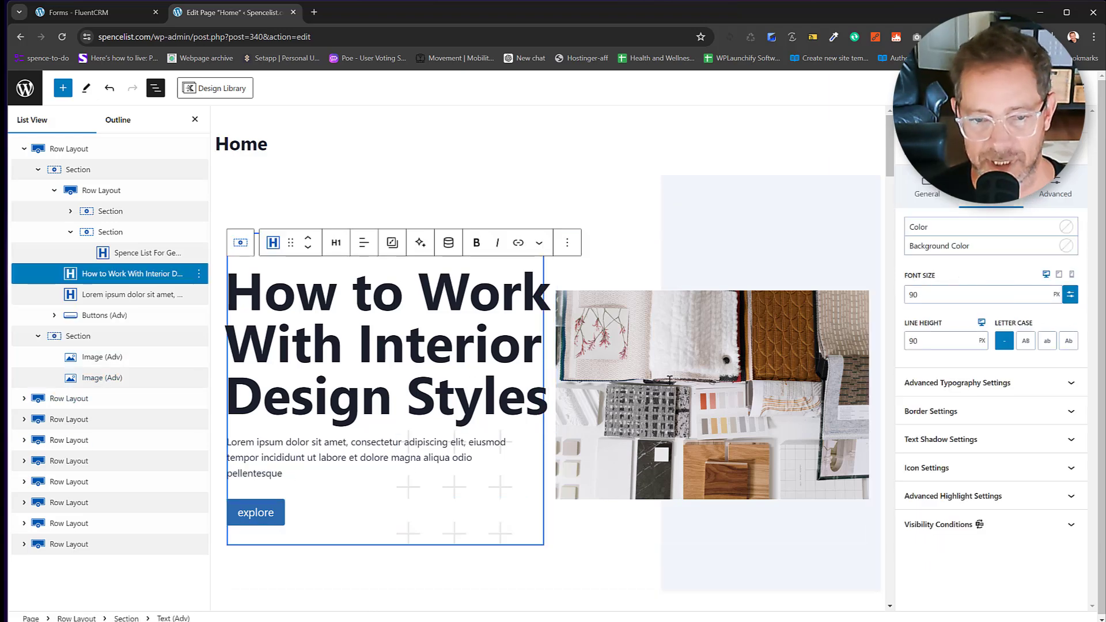
pyautogui.click(93, 378)
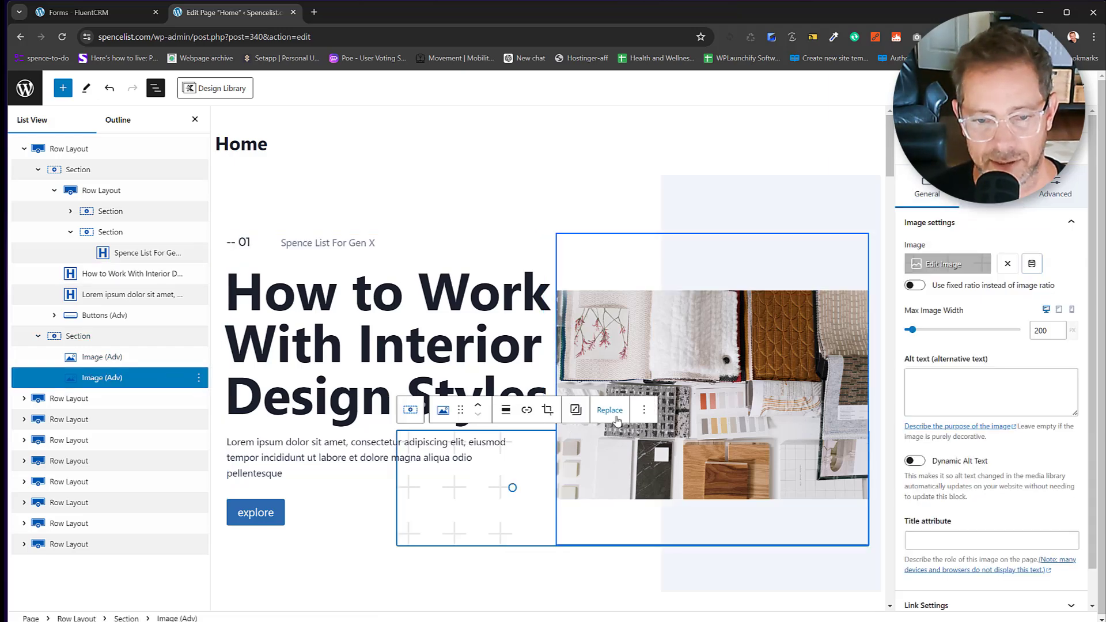
pyautogui.click(616, 420)
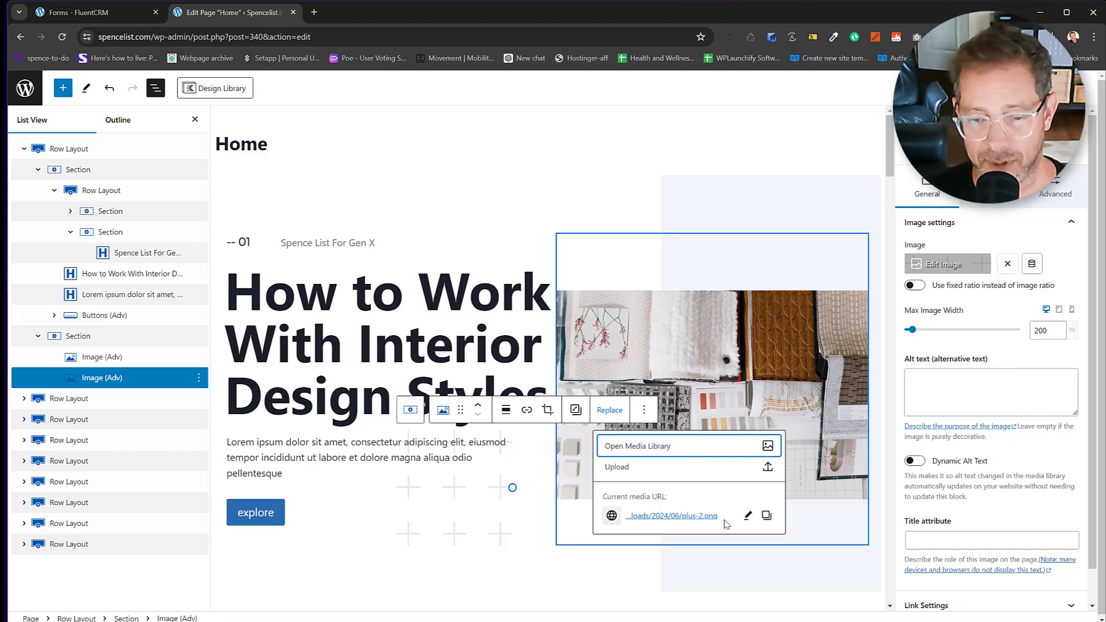
pyautogui.click(767, 447)
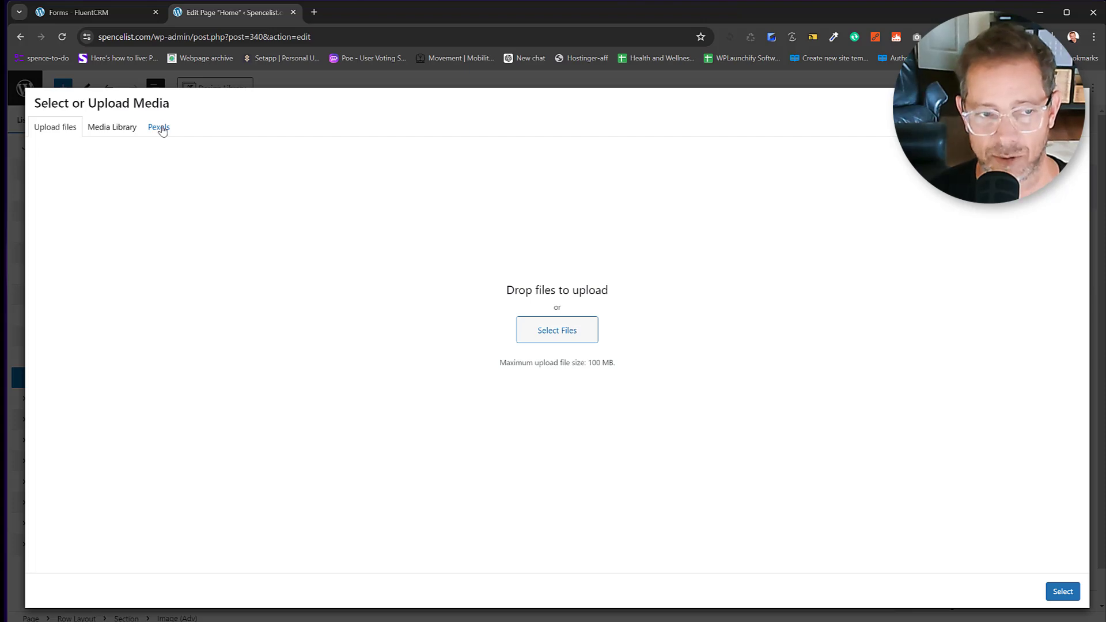
# Search Pexels stock photos for 'Gen X' and browse the results.
pyautogui.click(160, 127)
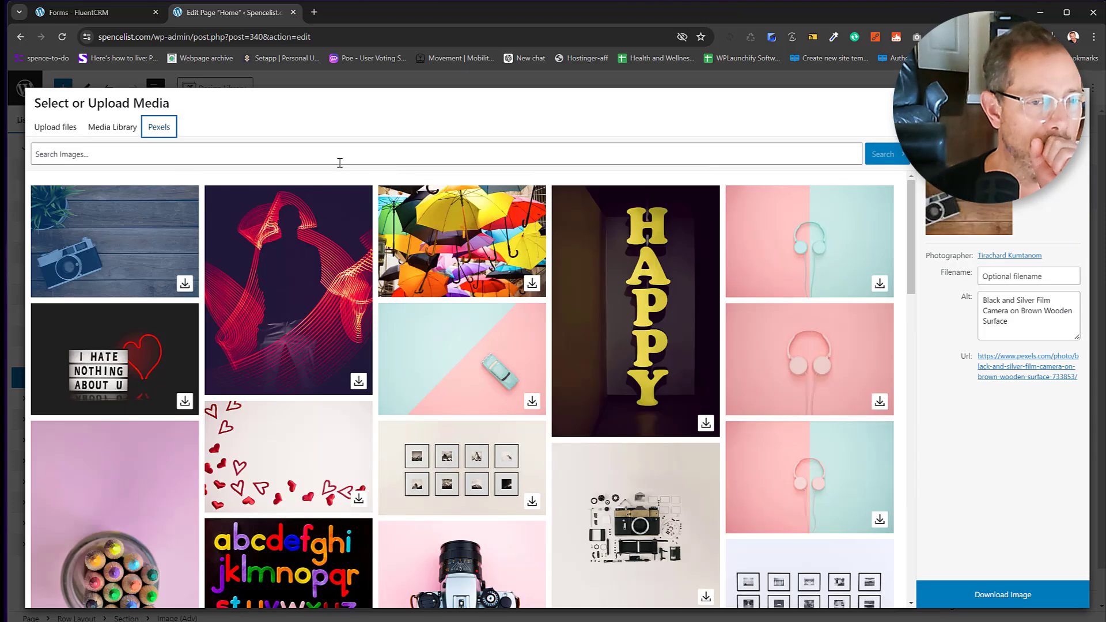
pyautogui.click(340, 162)
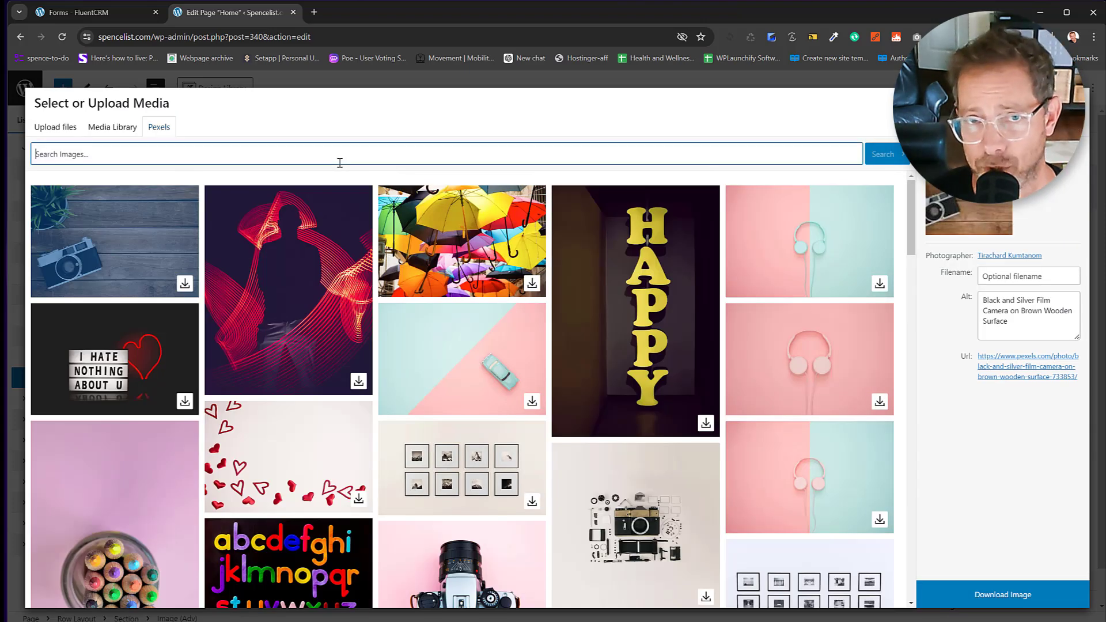
pyautogui.write('c')
pyautogui.write('en X')
pyautogui.press('Return')
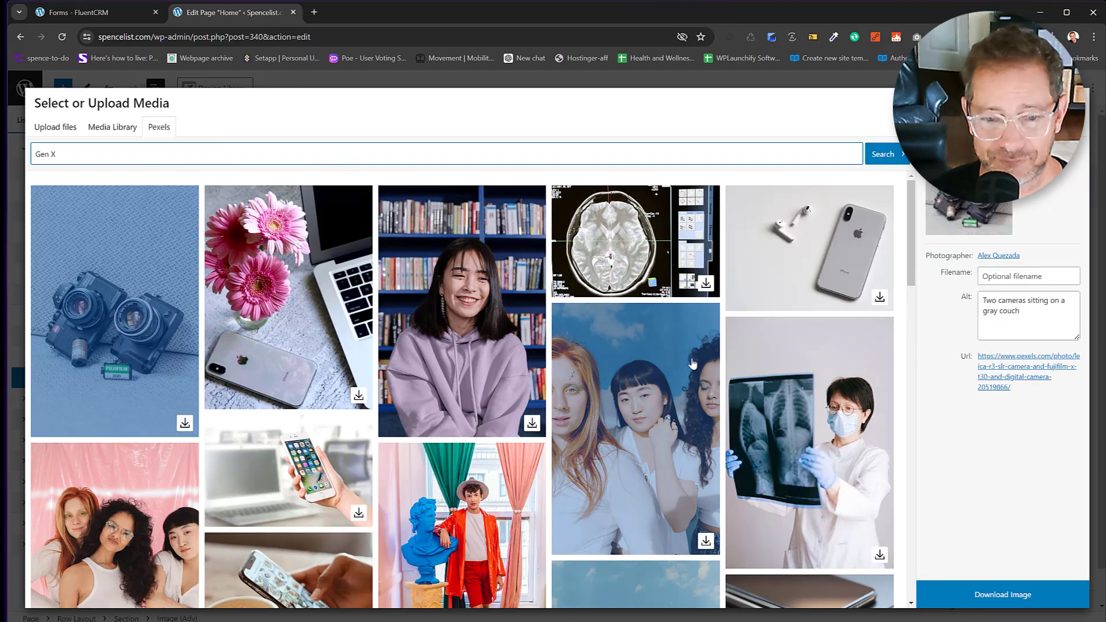
pyautogui.scroll(-5, 600, 397)
pyautogui.scroll(-4, 600, 396)
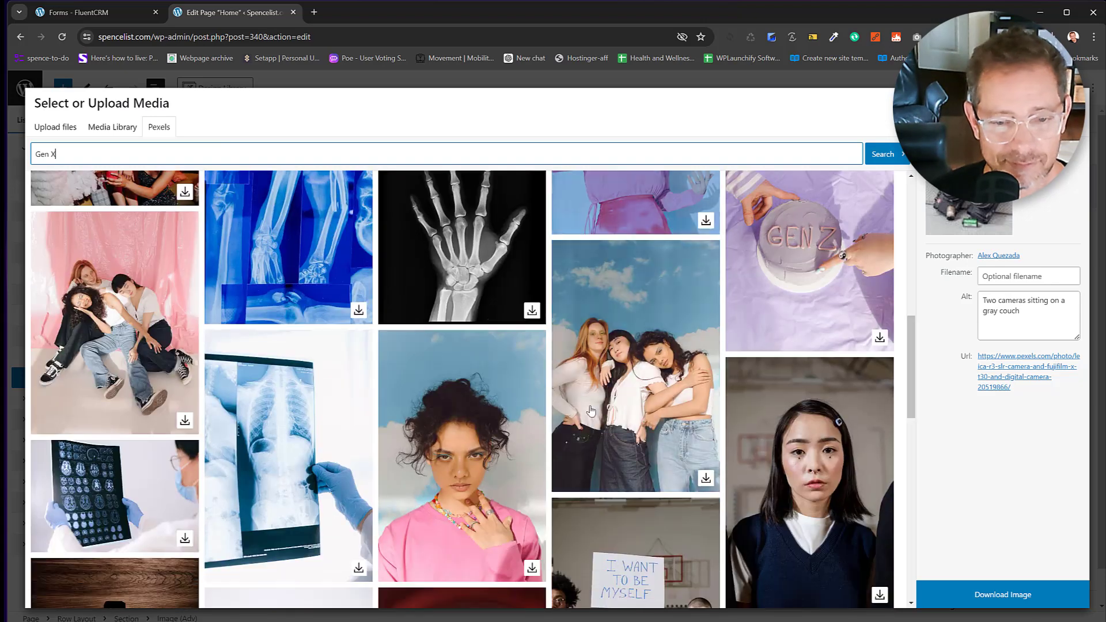
pyautogui.scroll(-10, 603, 415)
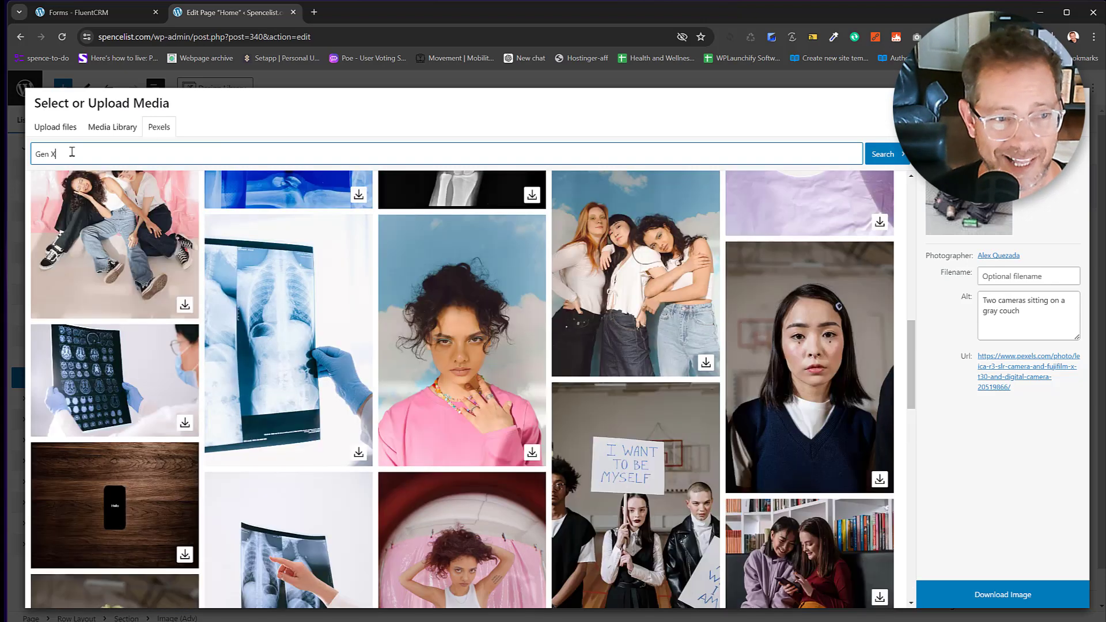
# Search Pexels for 'happy' adults, download the people-at-laptop photo and insert it.
pyautogui.moveTo(64, 154); pyautogui.dragTo(33, 144)
pyautogui.write('happy adults')
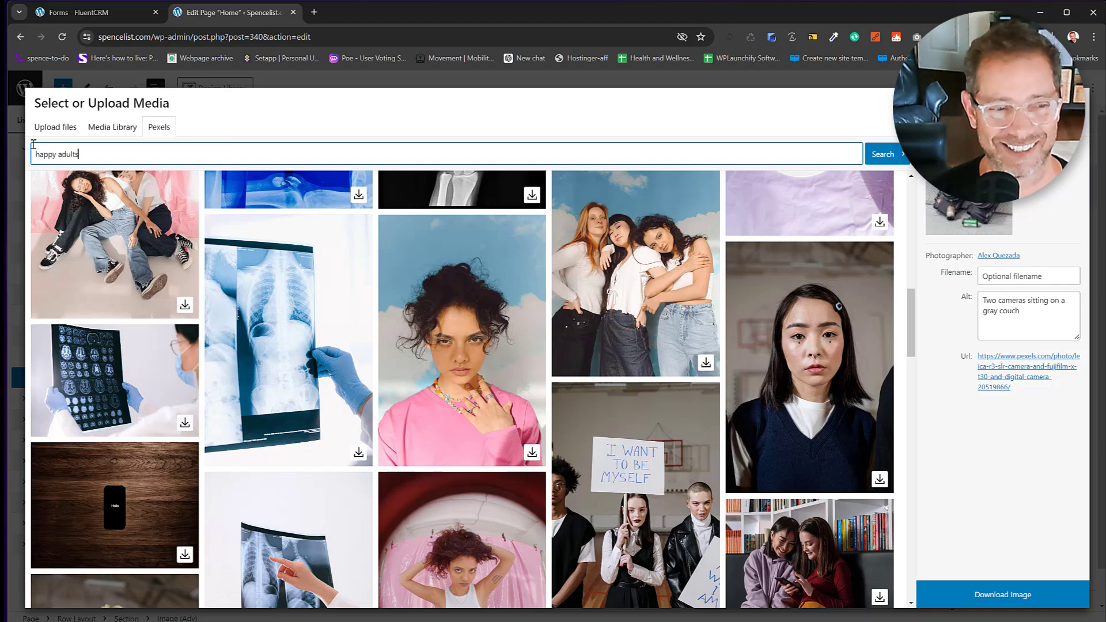
pyautogui.press('Return')
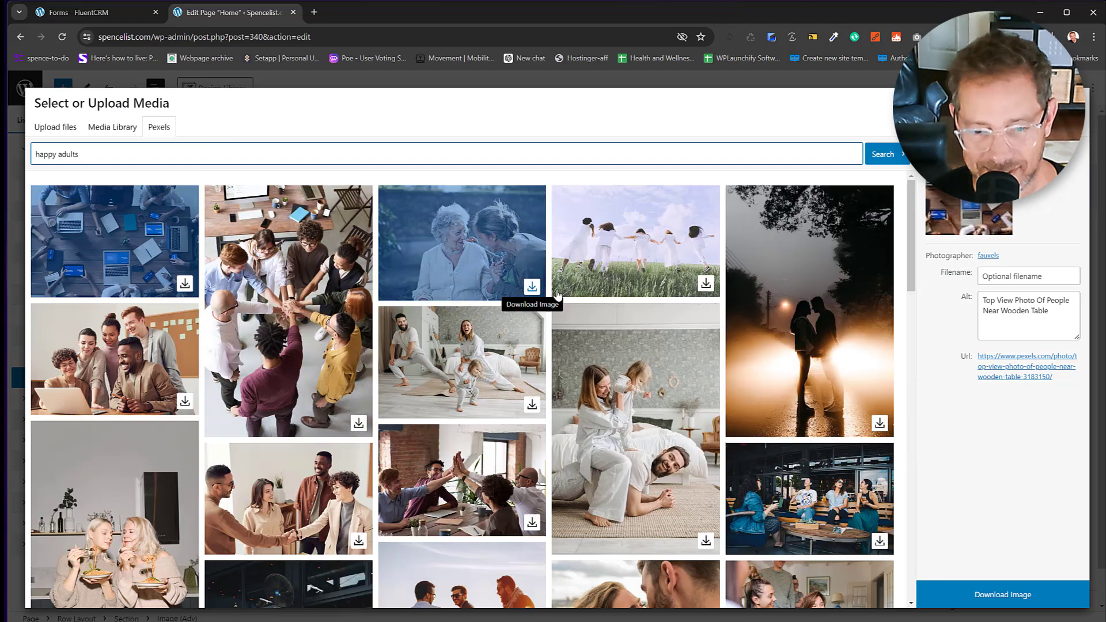
pyautogui.click(129, 383)
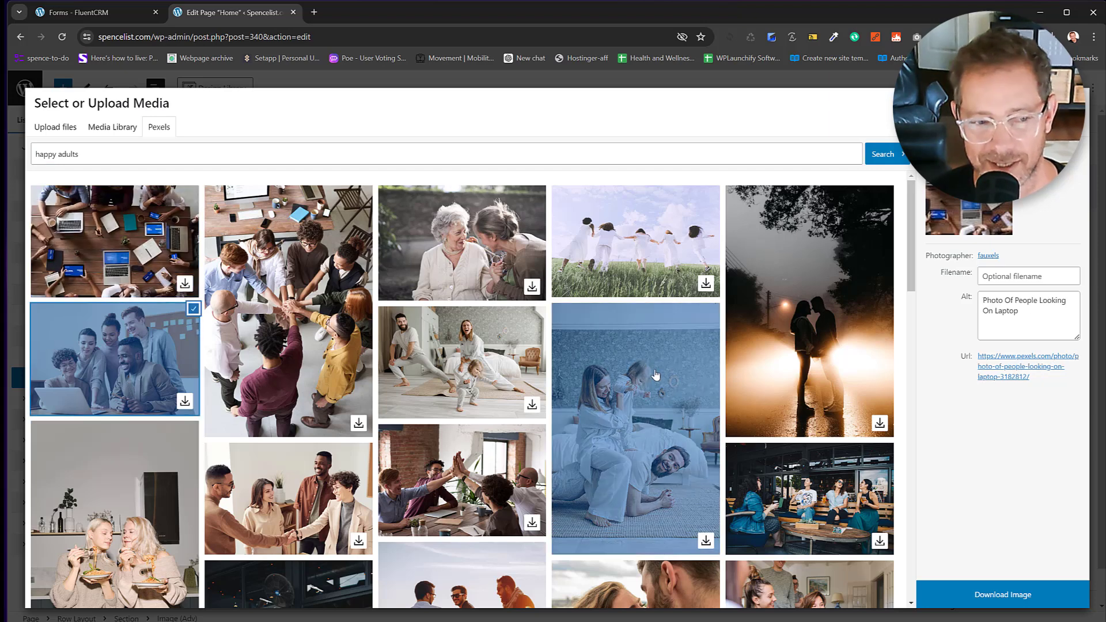
pyautogui.click(999, 592)
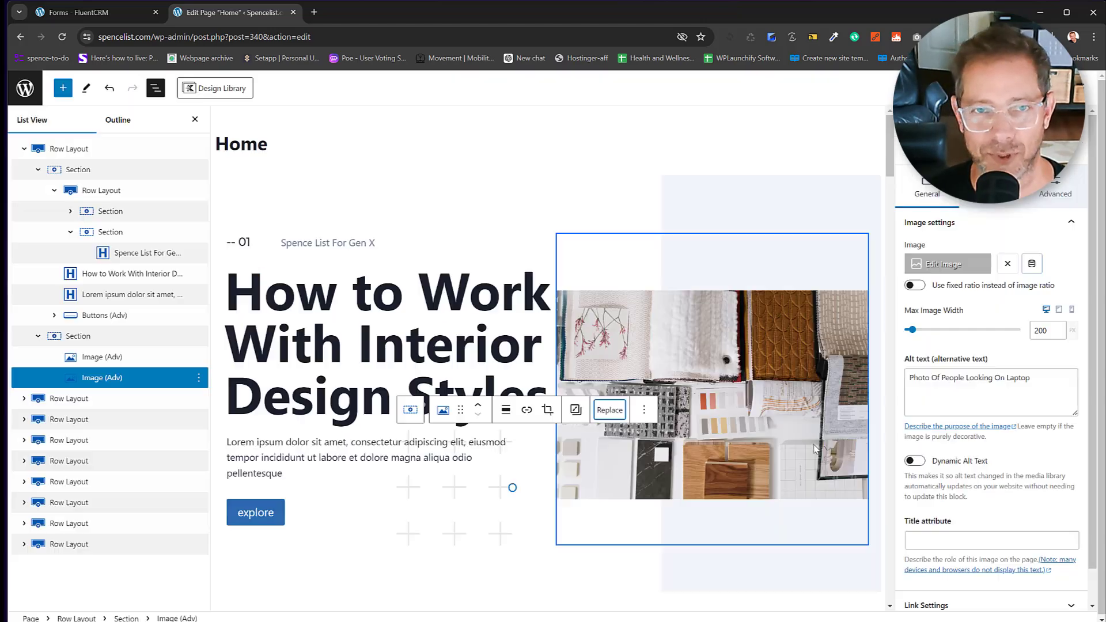
pyautogui.click(1062, 593)
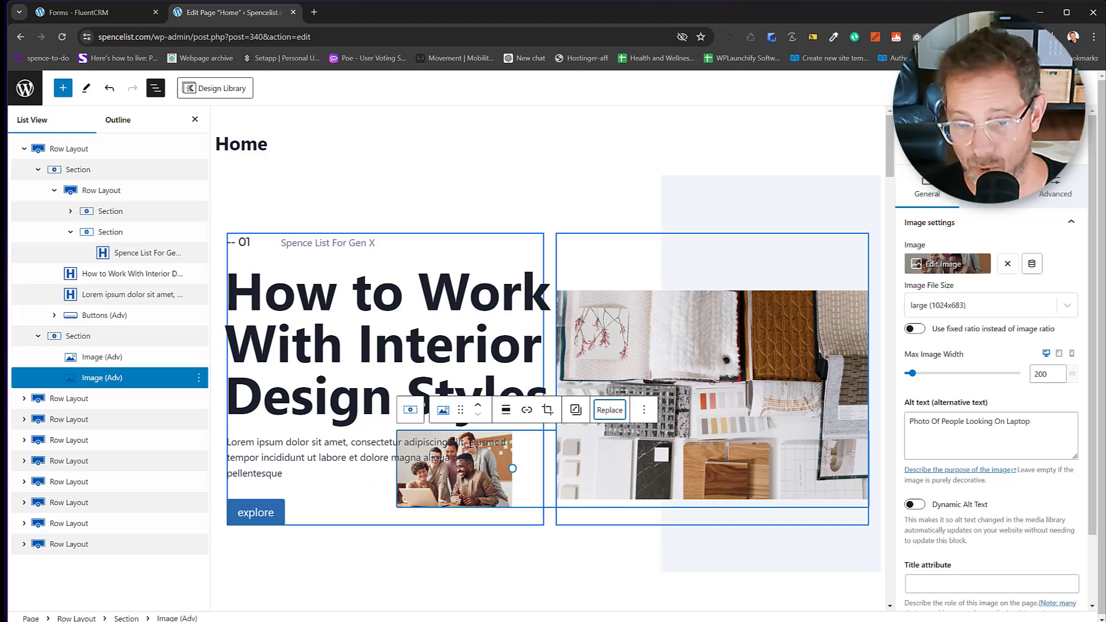
# Undo the inserted people photo, check the image column's Background Overlay, and select the large hero image.
pyautogui.click(108, 89)
pyautogui.click(108, 89)
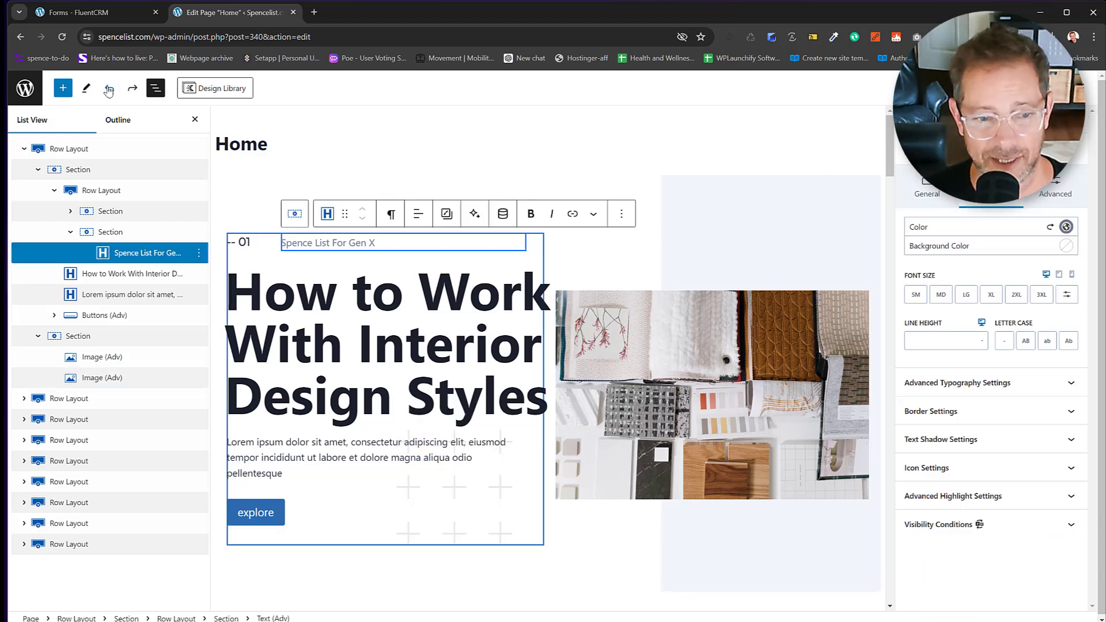
pyautogui.click(740, 374)
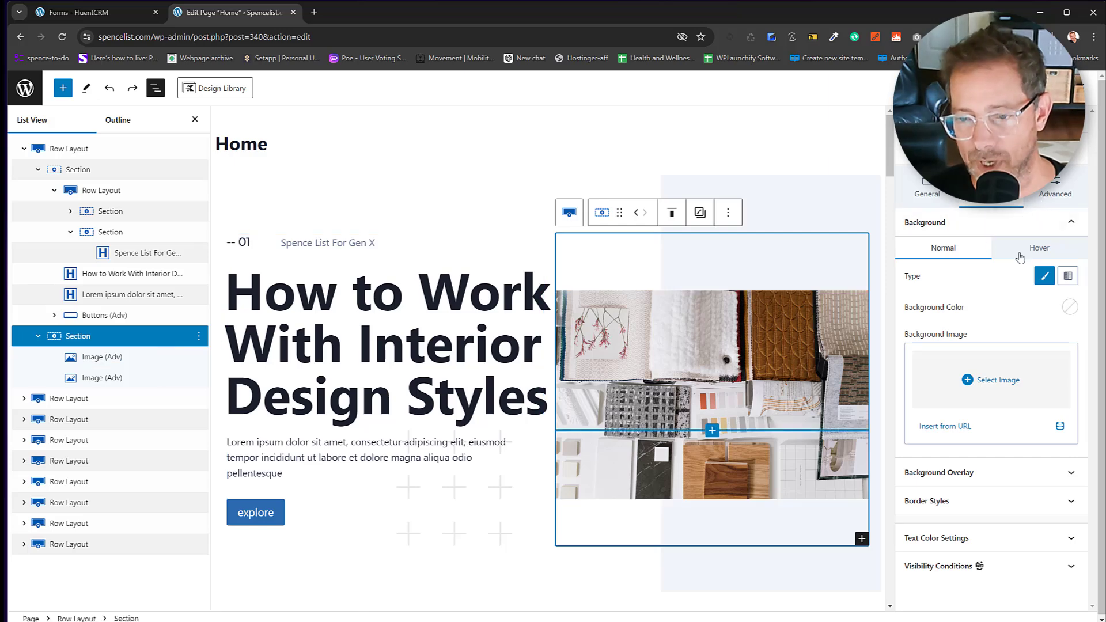
pyautogui.click(989, 471)
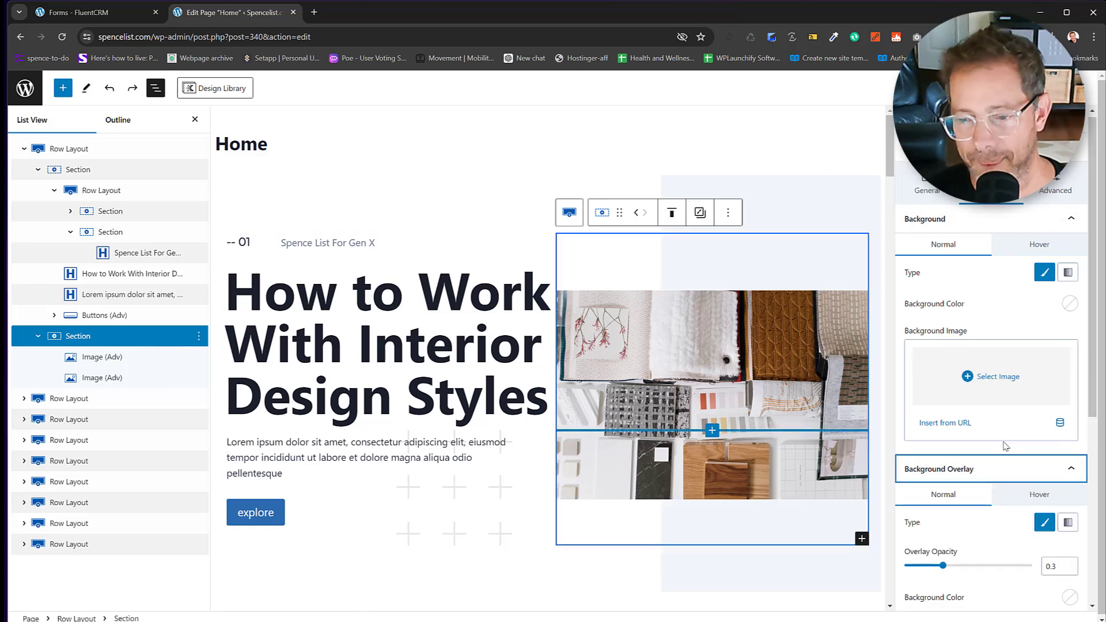
pyautogui.scroll(-3, 1003, 449)
pyautogui.scroll(3, 912, 242)
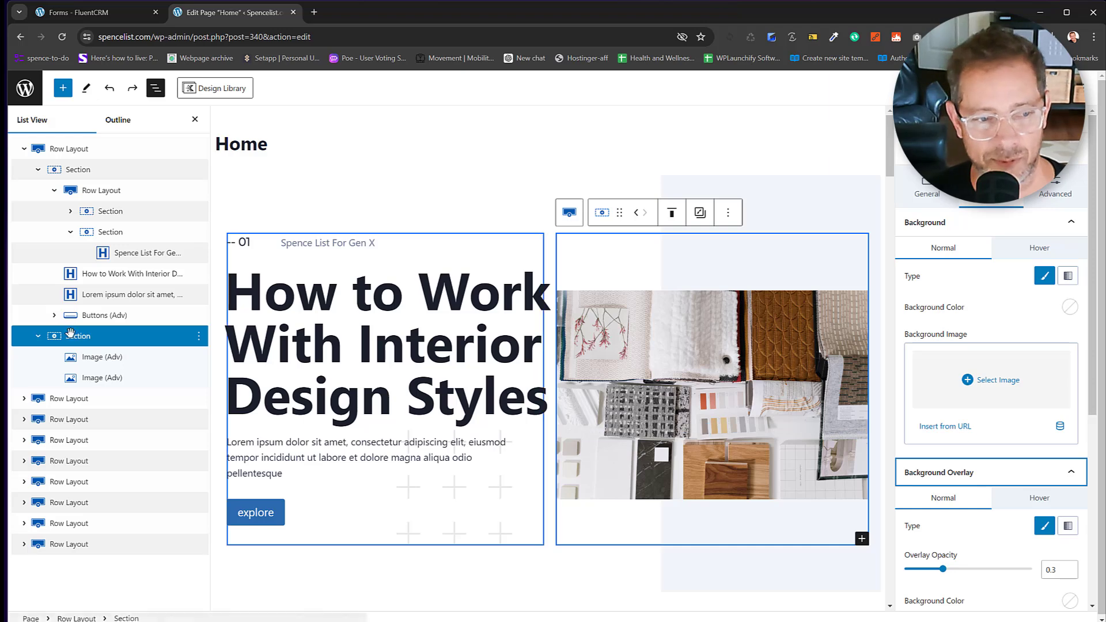
pyautogui.click(89, 358)
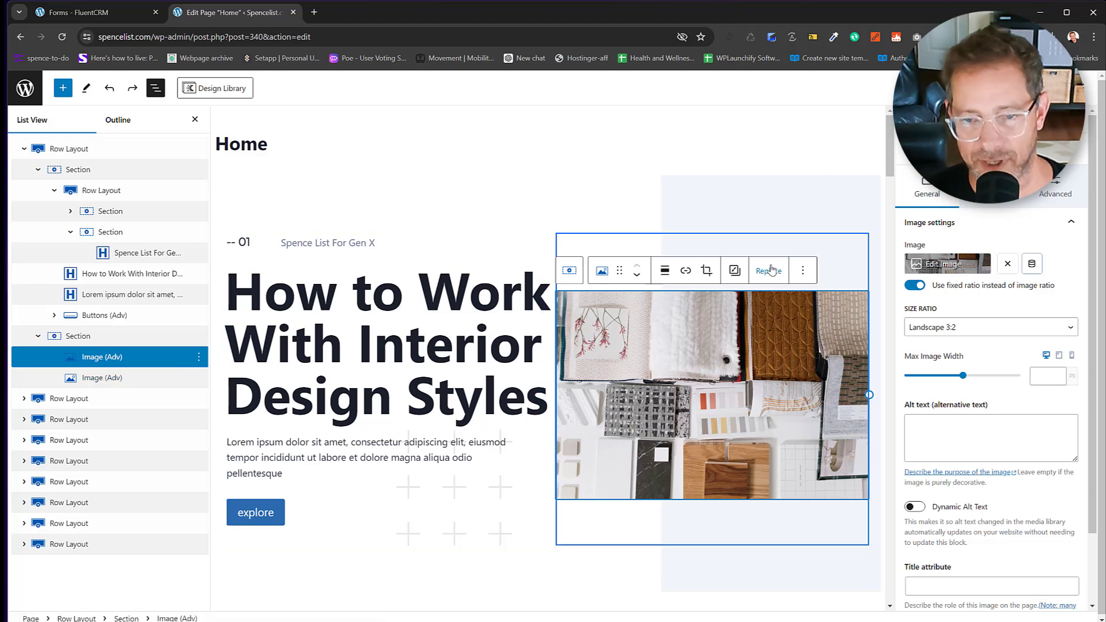
pyautogui.click(770, 270)
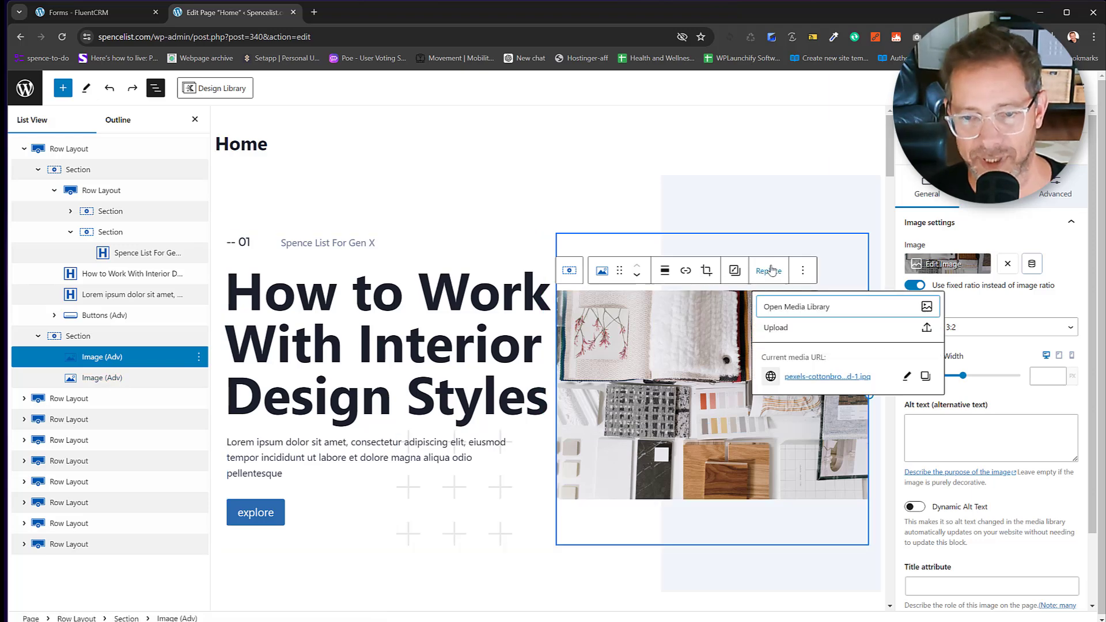
# Replace the large hero image with the people-at-laptop photo from the Media Library.
pyautogui.click(795, 311)
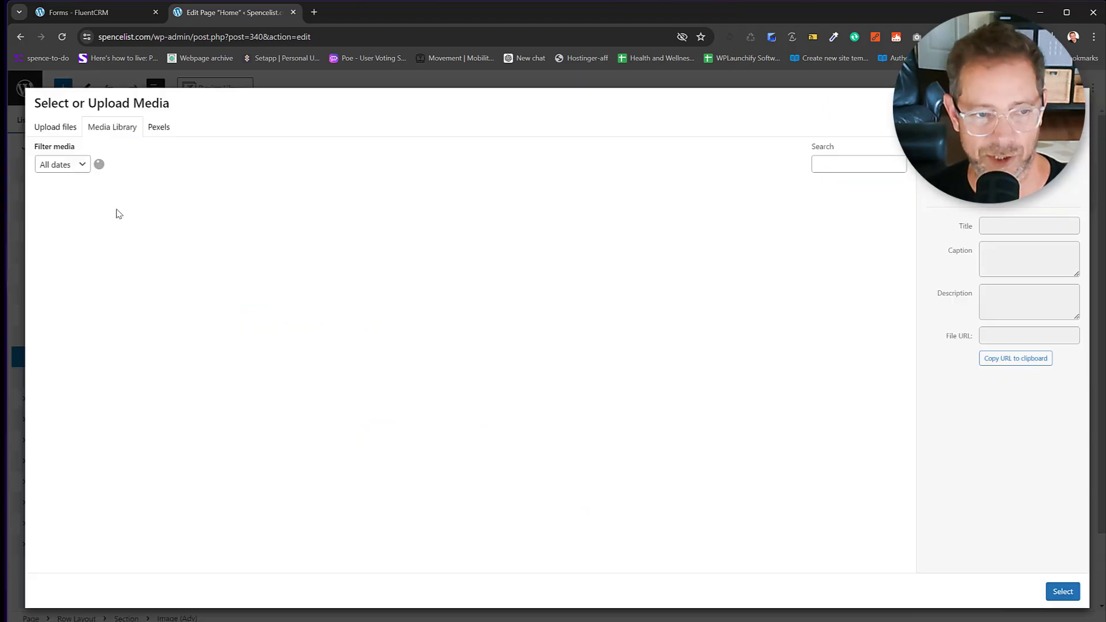
pyautogui.click(101, 219)
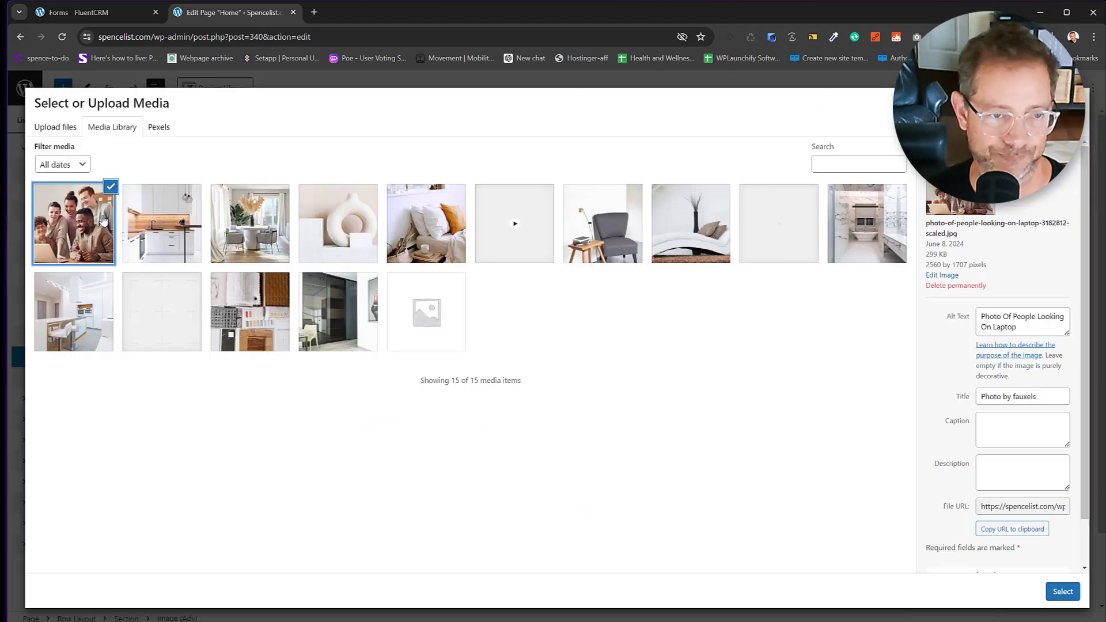
pyautogui.click(1064, 591)
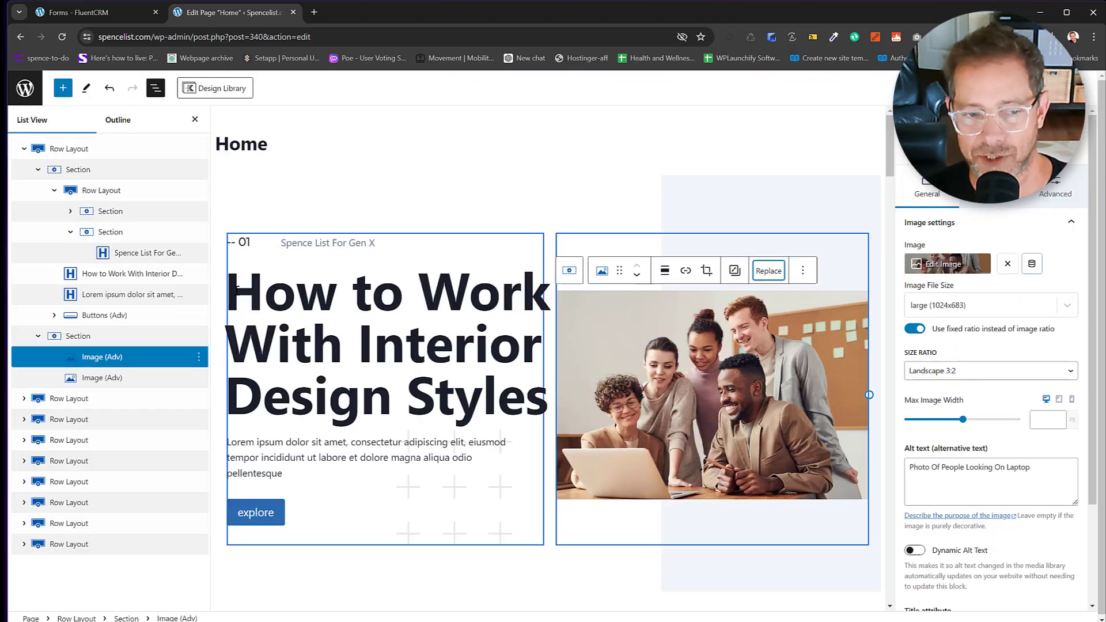
pyautogui.moveTo(237, 290); pyautogui.dragTo(535, 393)
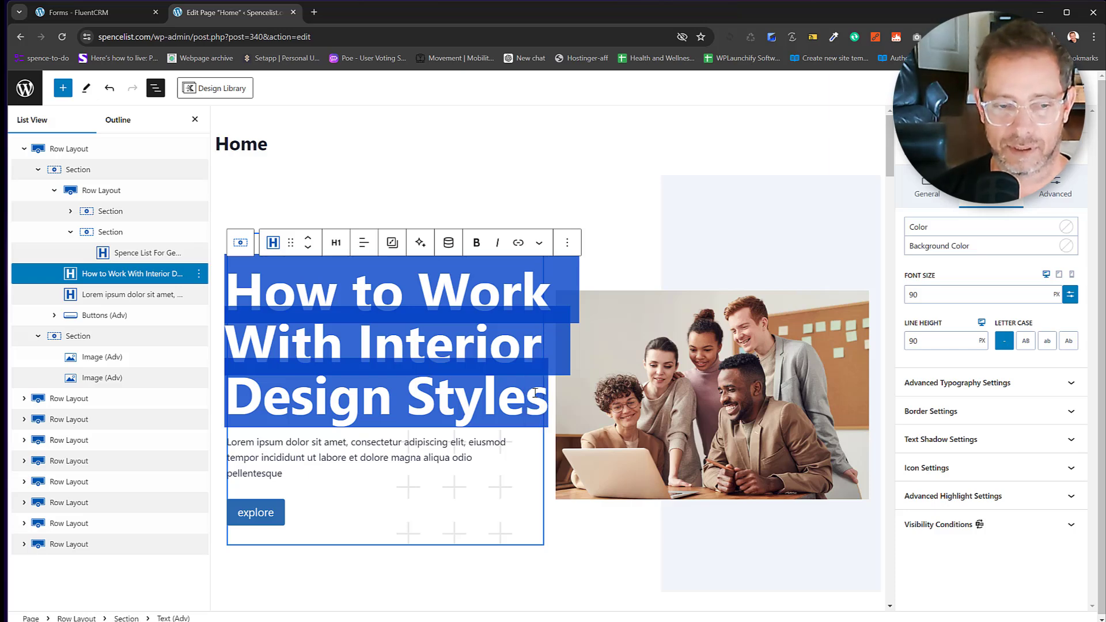
# Retype the hero heading as 'Join Other GenX Professionals', with 'GenX' and 'Professionals' on new lines.
pyautogui.write('Join O')
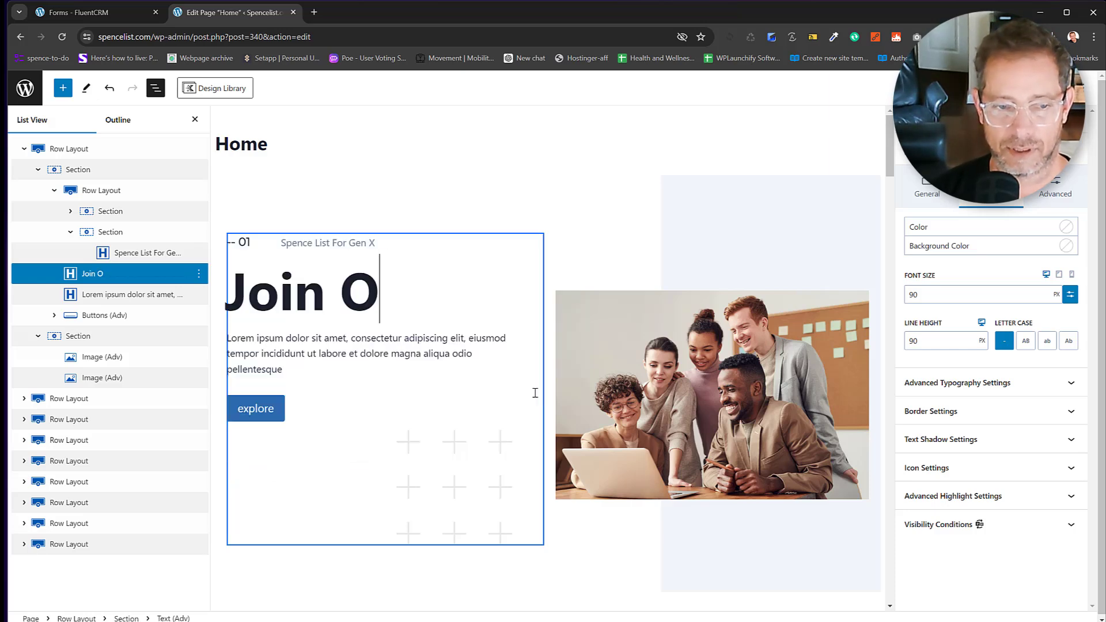
pyautogui.write('ther GenS')
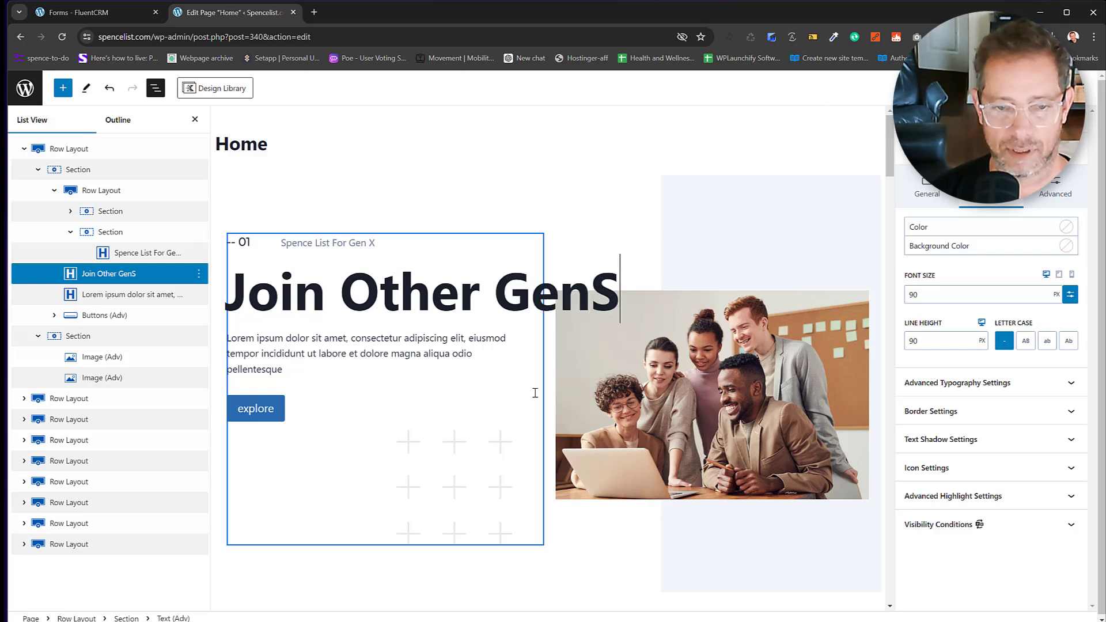
pyautogui.press('BackSpace')
pyautogui.write('X')
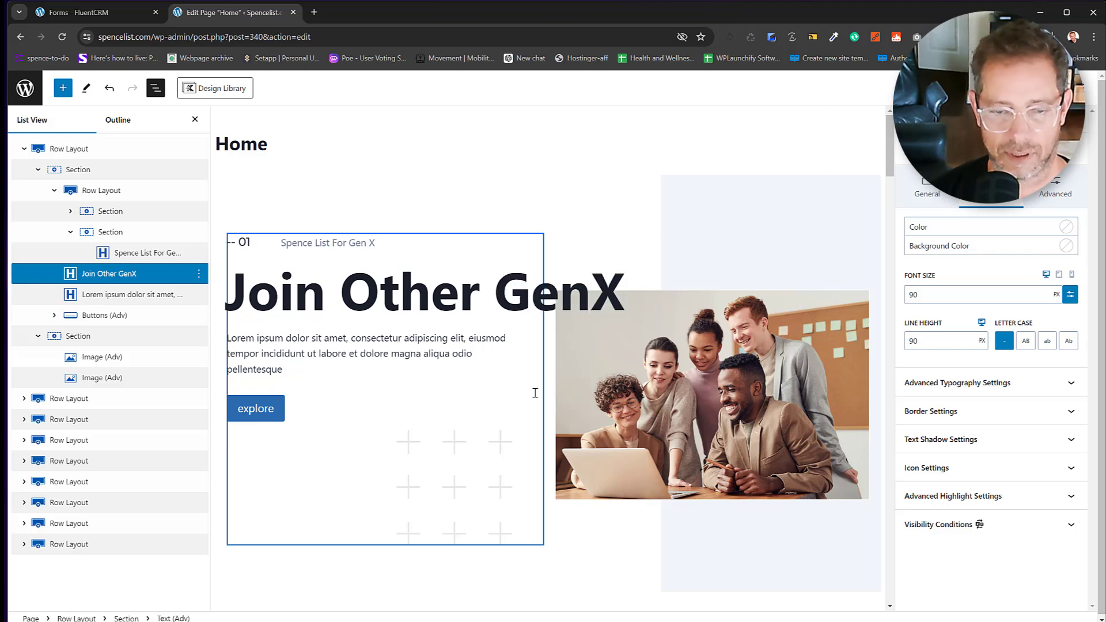
pyautogui.write(' p')
pyautogui.press('BackSpace')
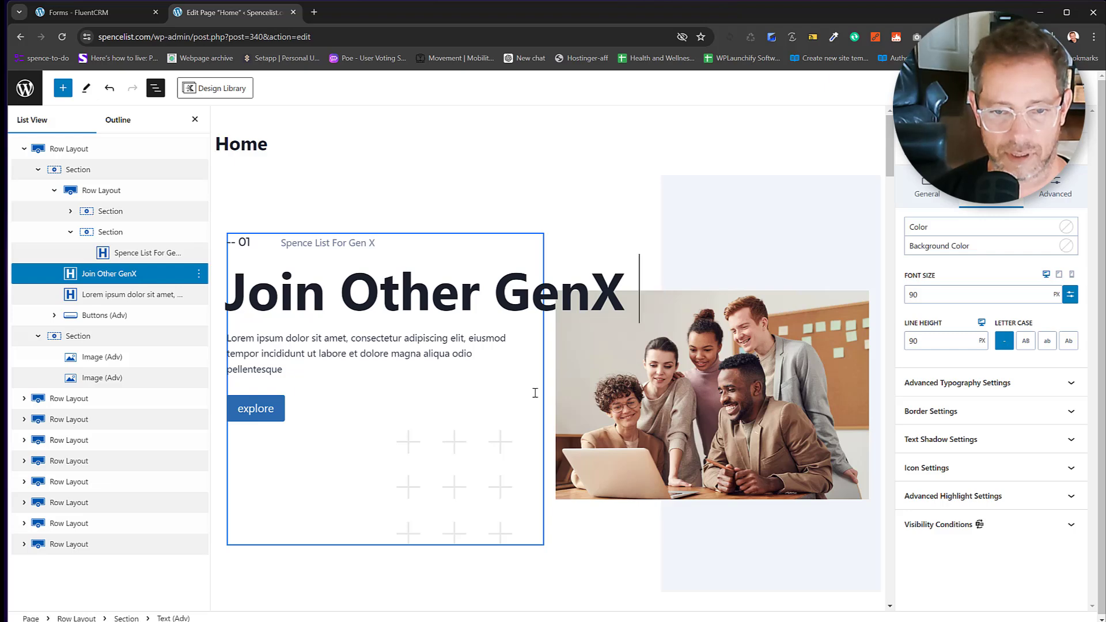
pyautogui.write('Profe')
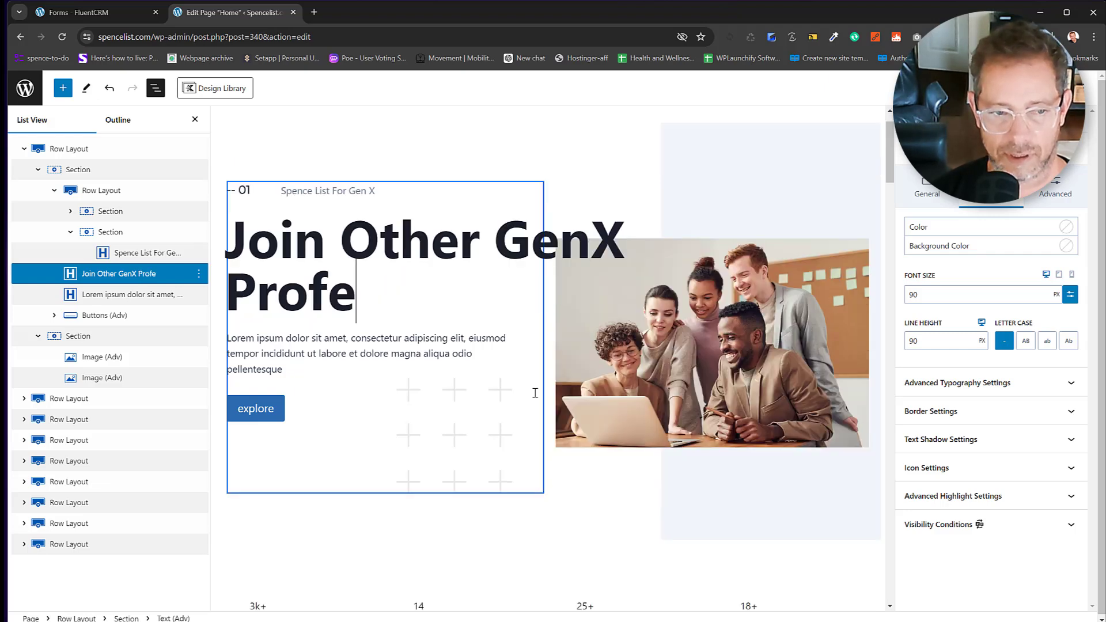
pyautogui.press('BackSpace')
pyautogui.press('BackSpace')
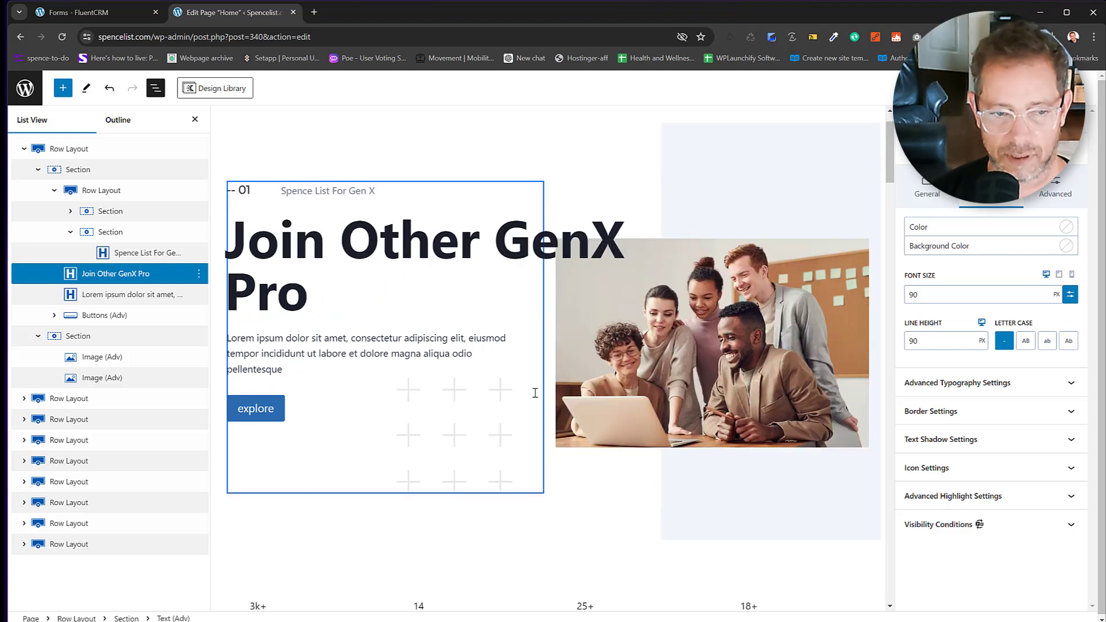
pyautogui.write('fessionals')
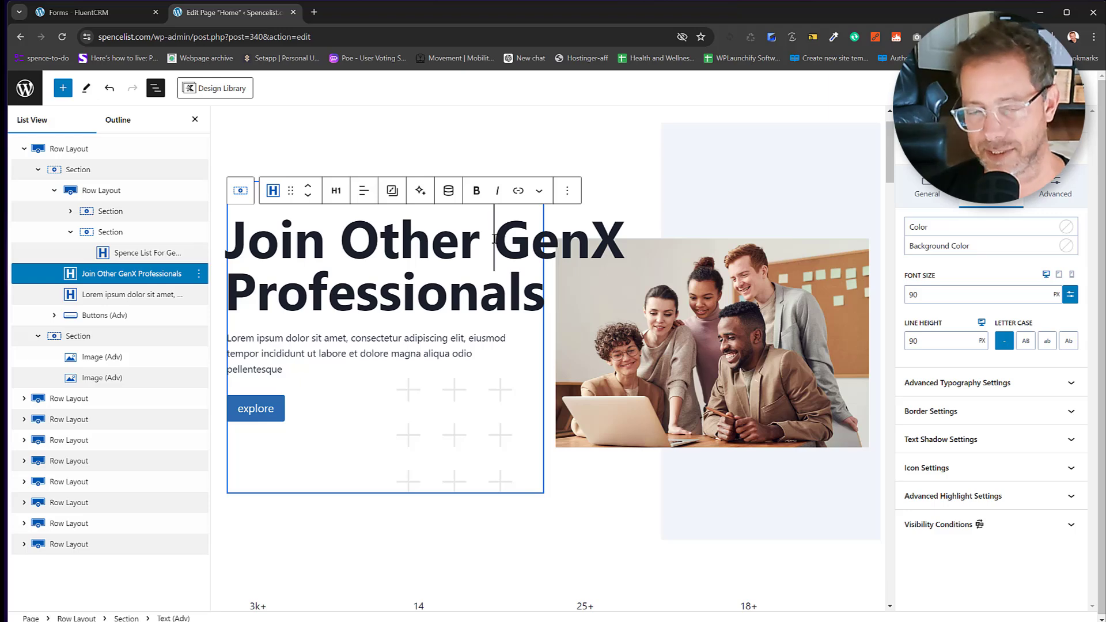
pyautogui.click(495, 238)
pyautogui.hotkey('shift', 'Return')
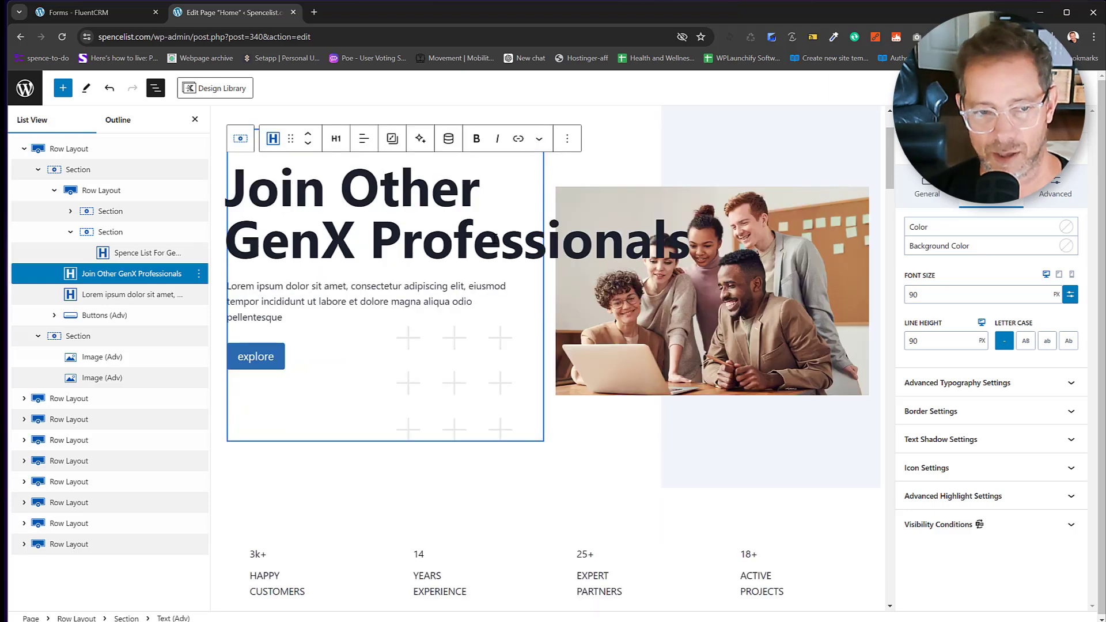
pyautogui.press('Right')
pyautogui.press('Right')
pyautogui.press('Right')
pyautogui.press('Right')
pyautogui.press('Right')
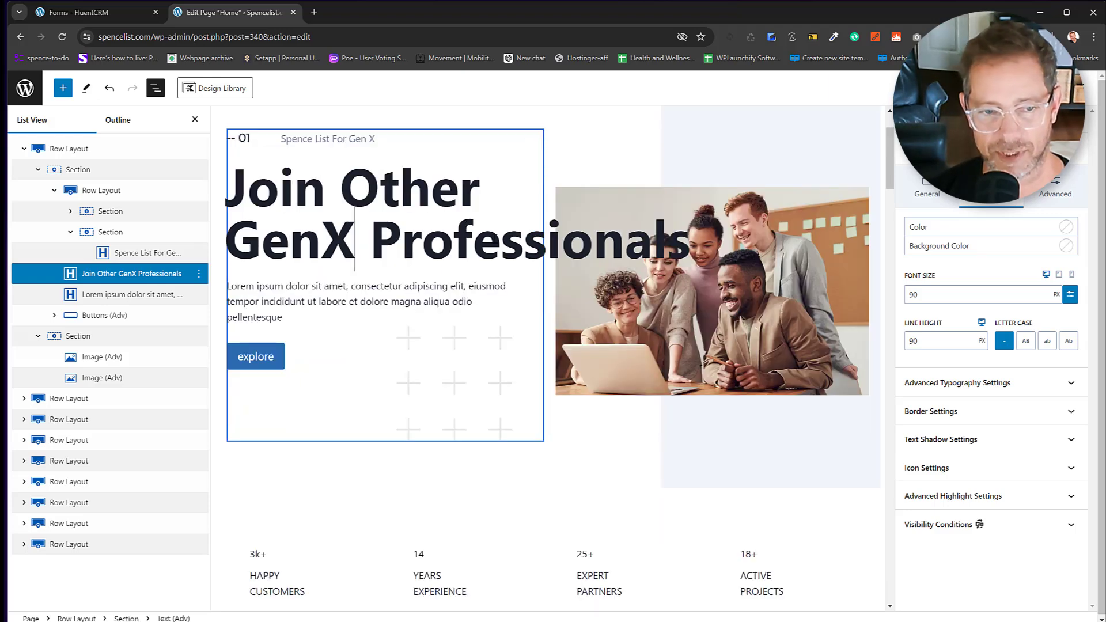
pyautogui.hotkey('shift', 'Return')
pyautogui.scroll(2, 515, 335)
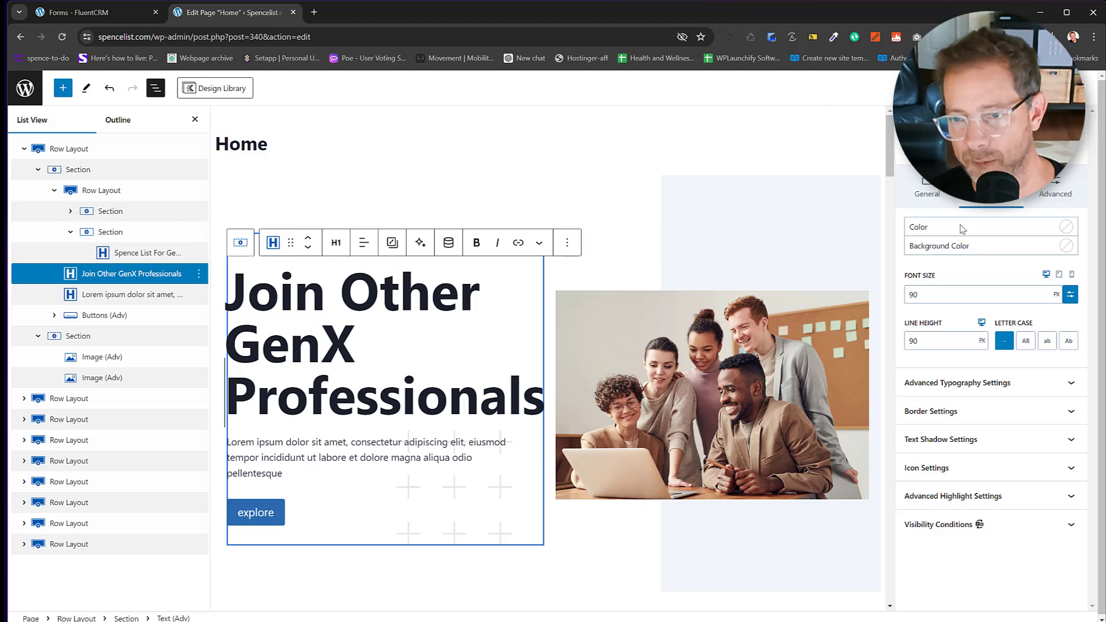
# Set the hero heading to a custom font size of 85 px.
pyautogui.click(1071, 296)
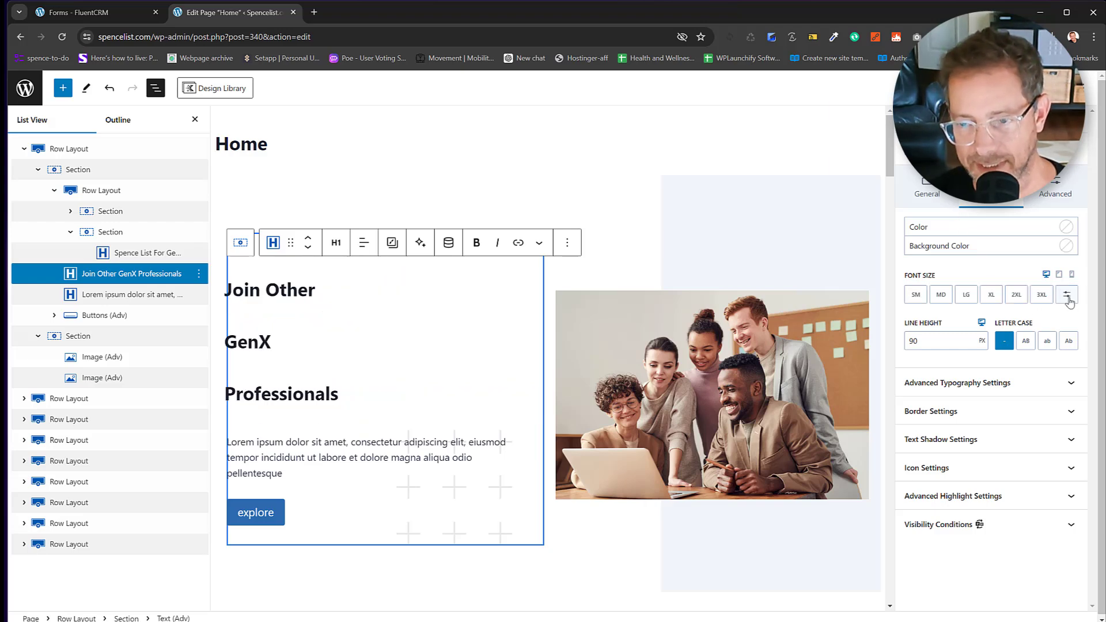
pyautogui.click(1069, 297)
pyautogui.click(990, 295)
pyautogui.write('90')
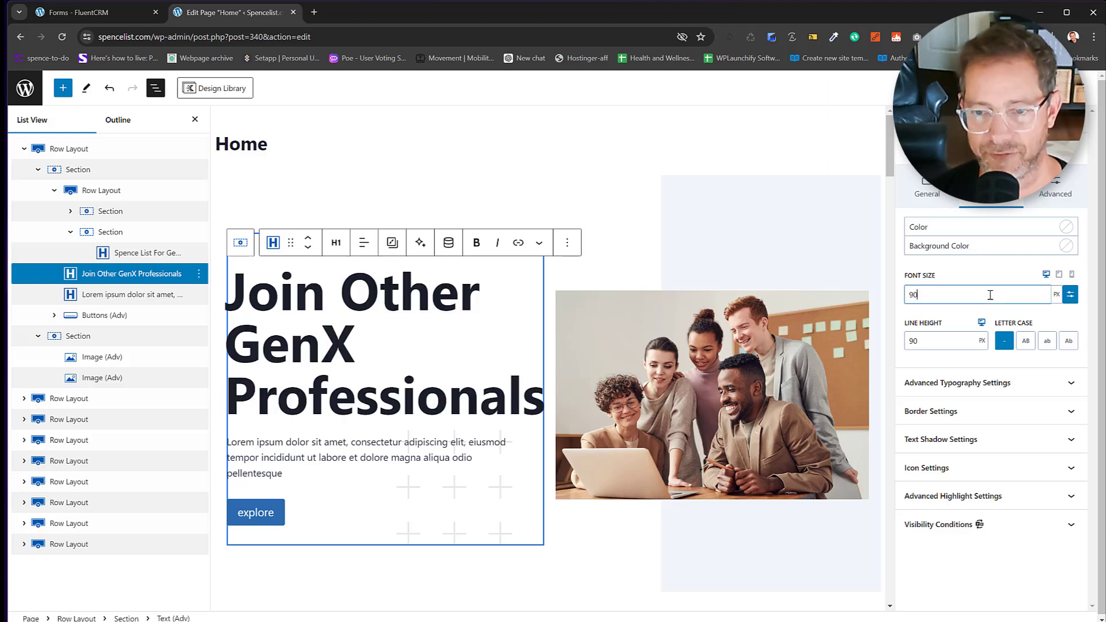
pyautogui.press('Down')
pyautogui.press('Down')
pyautogui.press('Down')
pyautogui.press('Down')
pyautogui.press('Down')
pyautogui.press('Down')
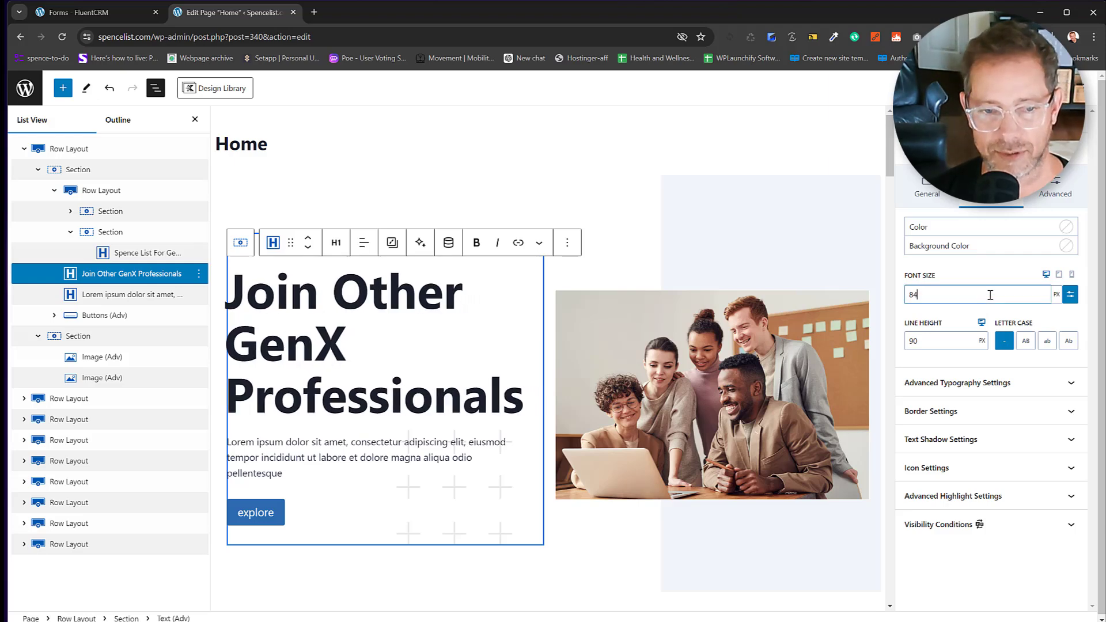
pyautogui.press('Up')
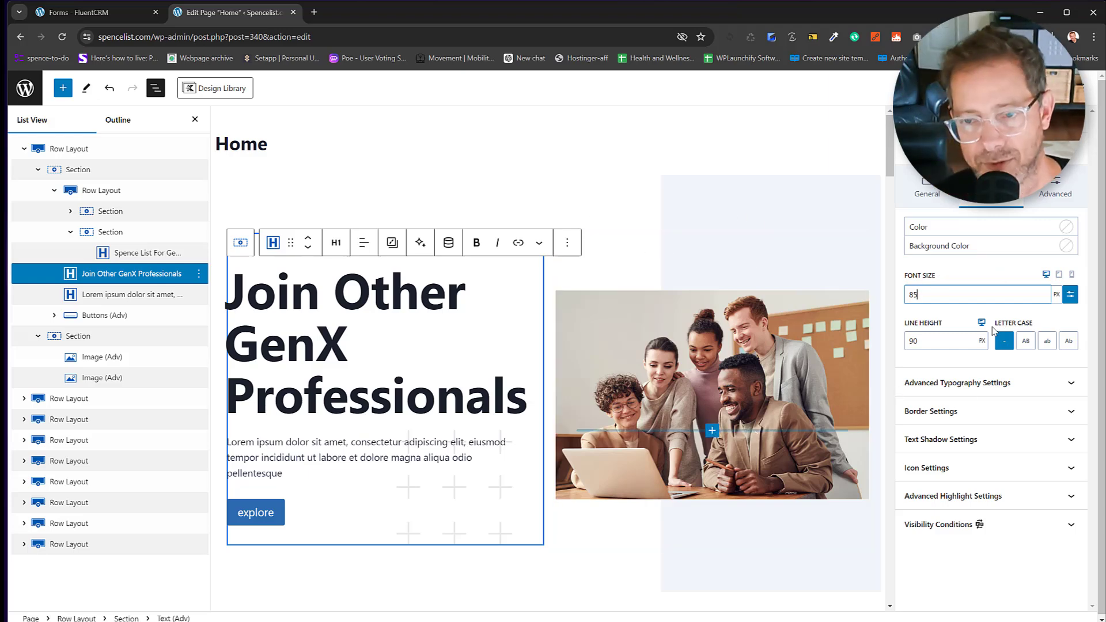
# Set the heading's font family to Poppins with font weight 600.
pyautogui.click(968, 392)
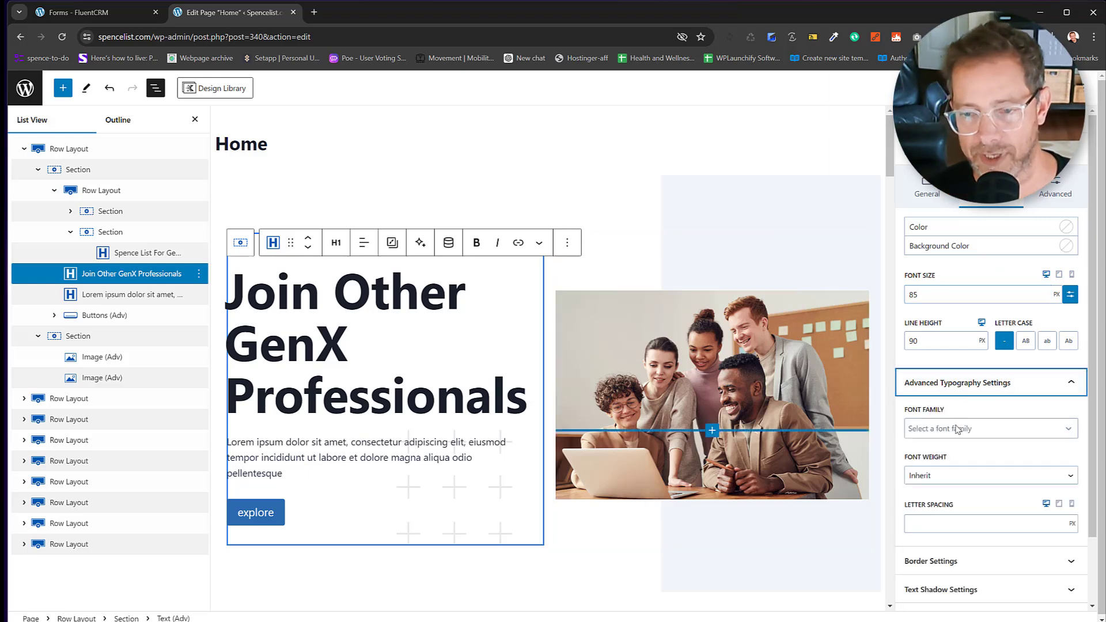
pyautogui.click(958, 430)
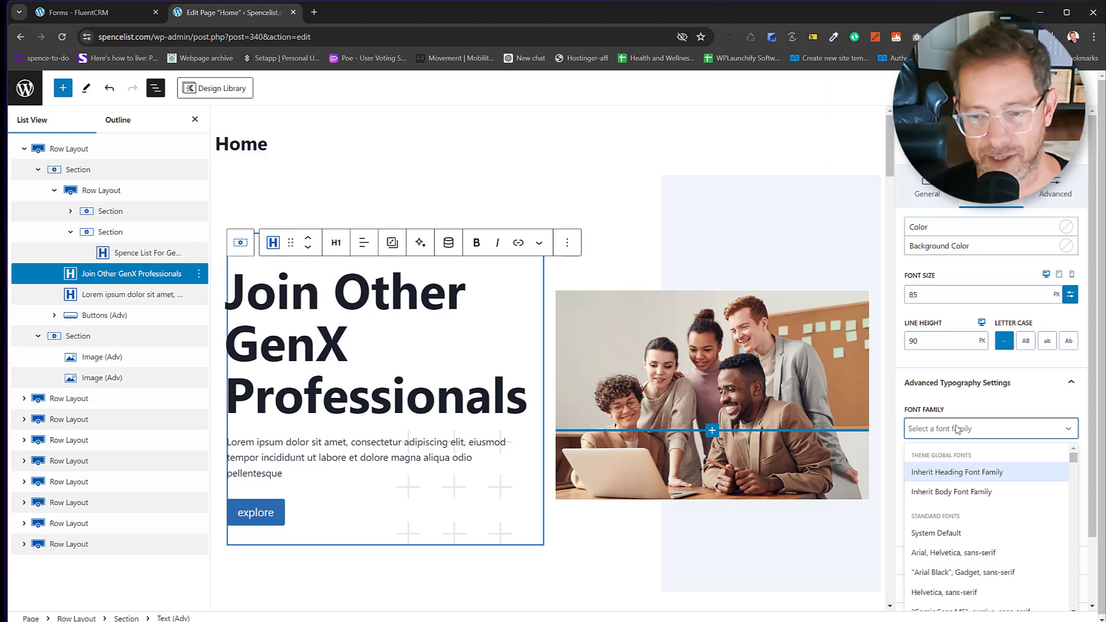
pyautogui.write('poppin')
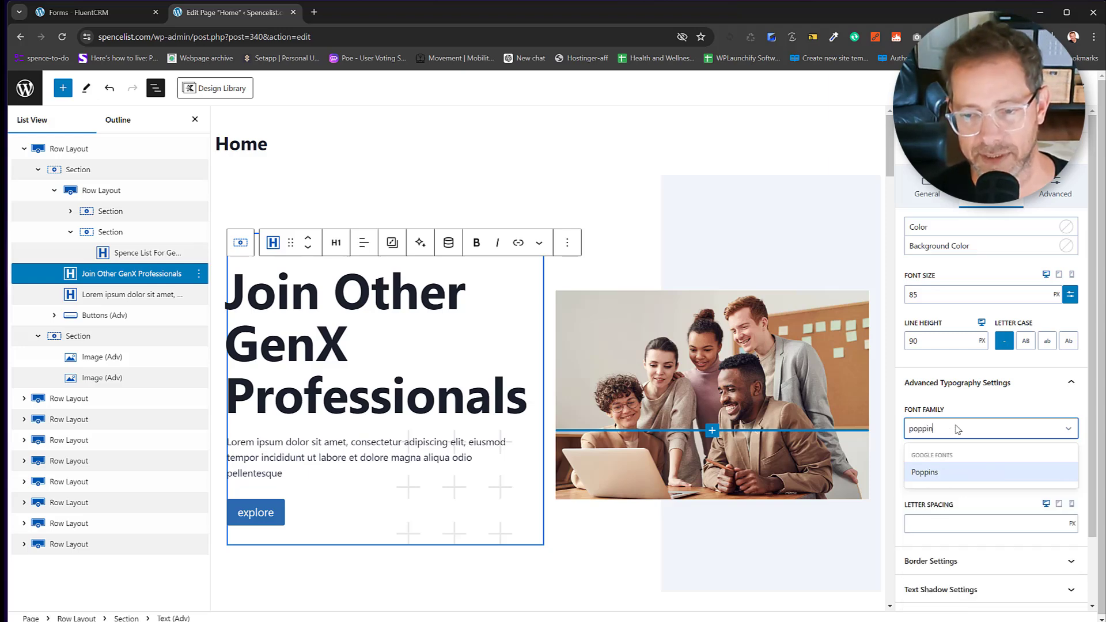
pyautogui.write('s')
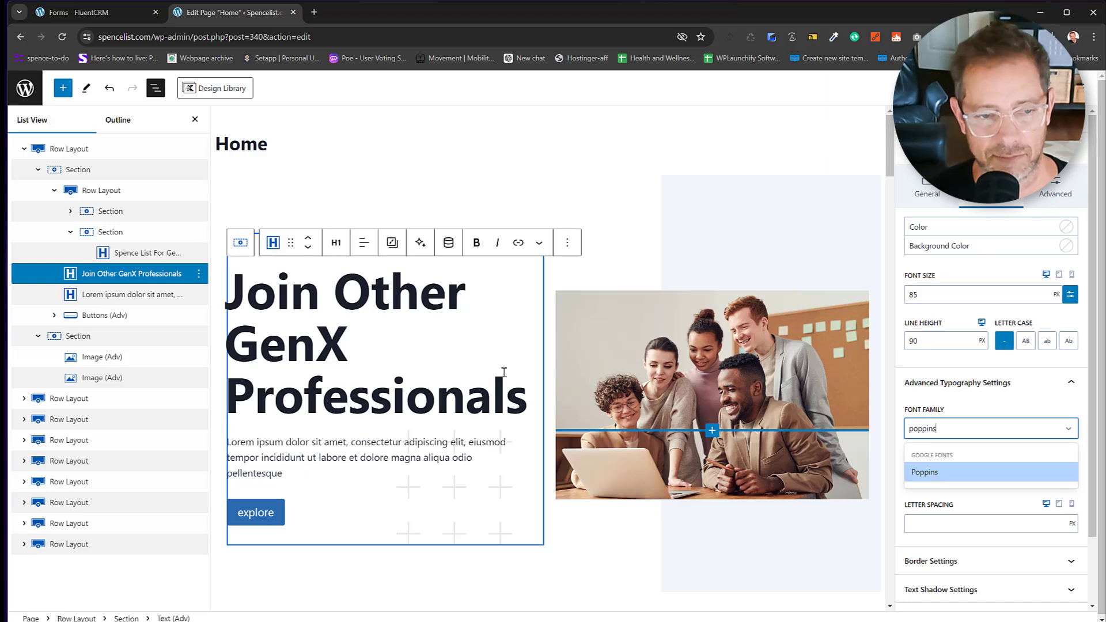
pyautogui.press('Return')
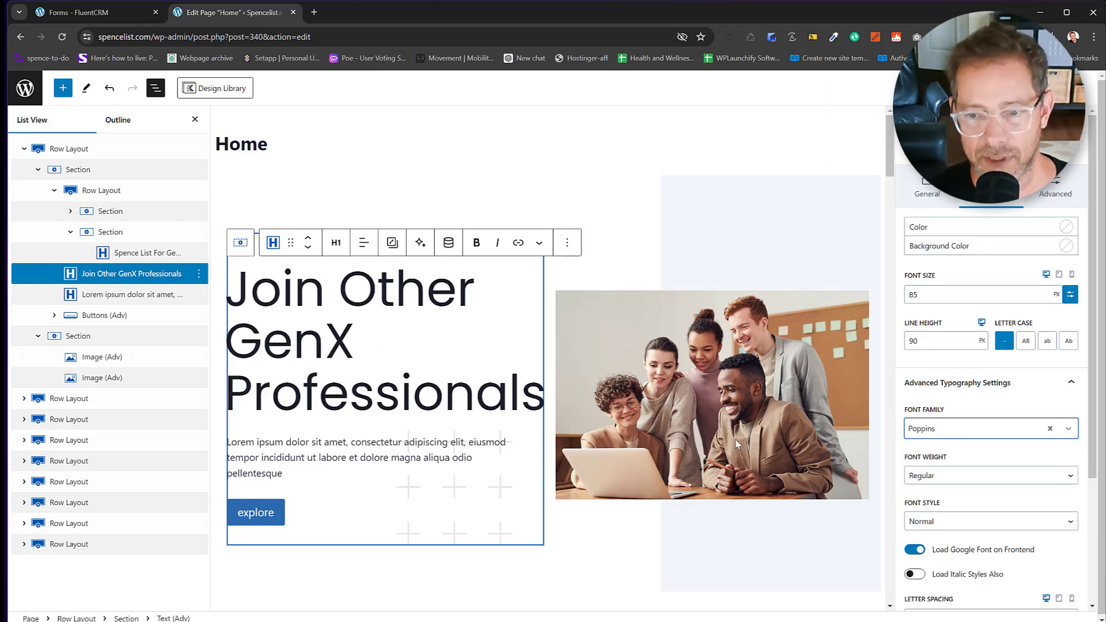
pyautogui.click(939, 479)
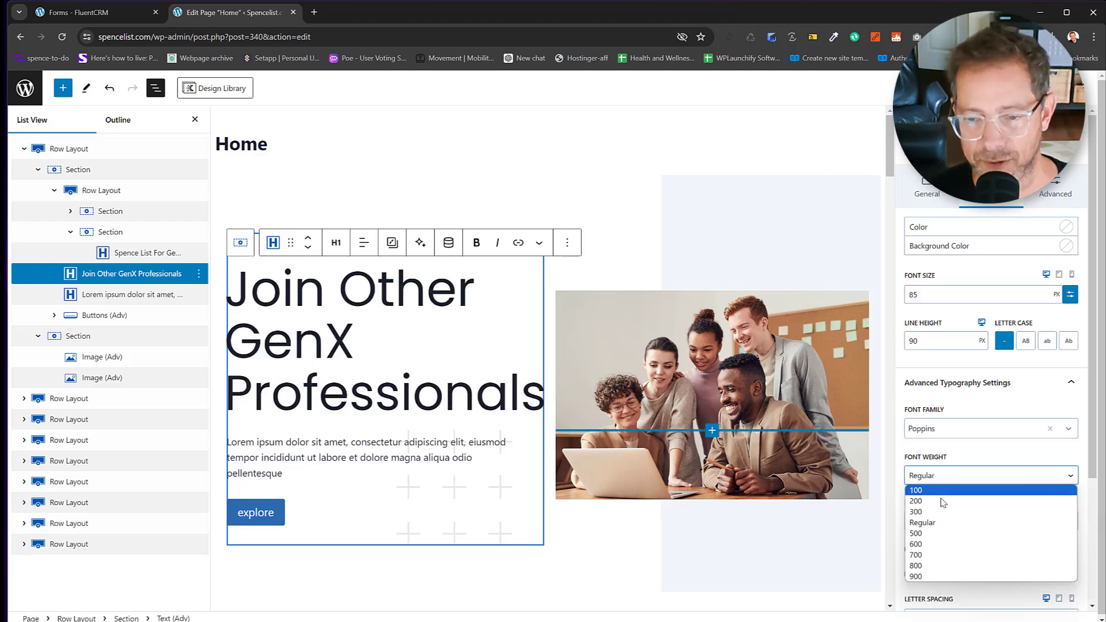
pyautogui.click(934, 544)
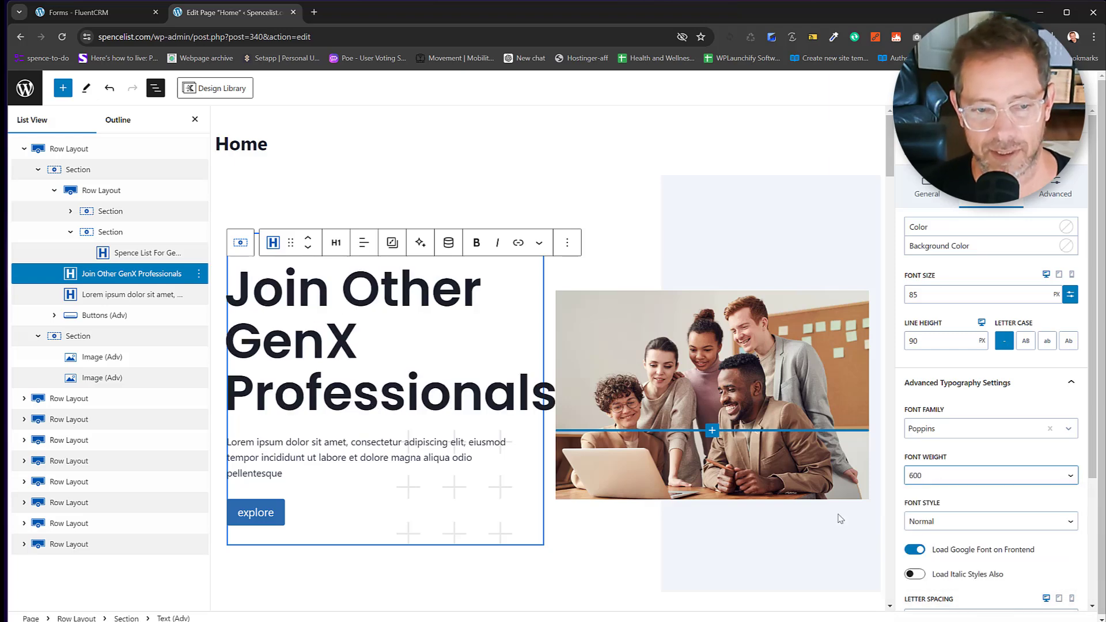
pyautogui.scroll(-1, 555, 429)
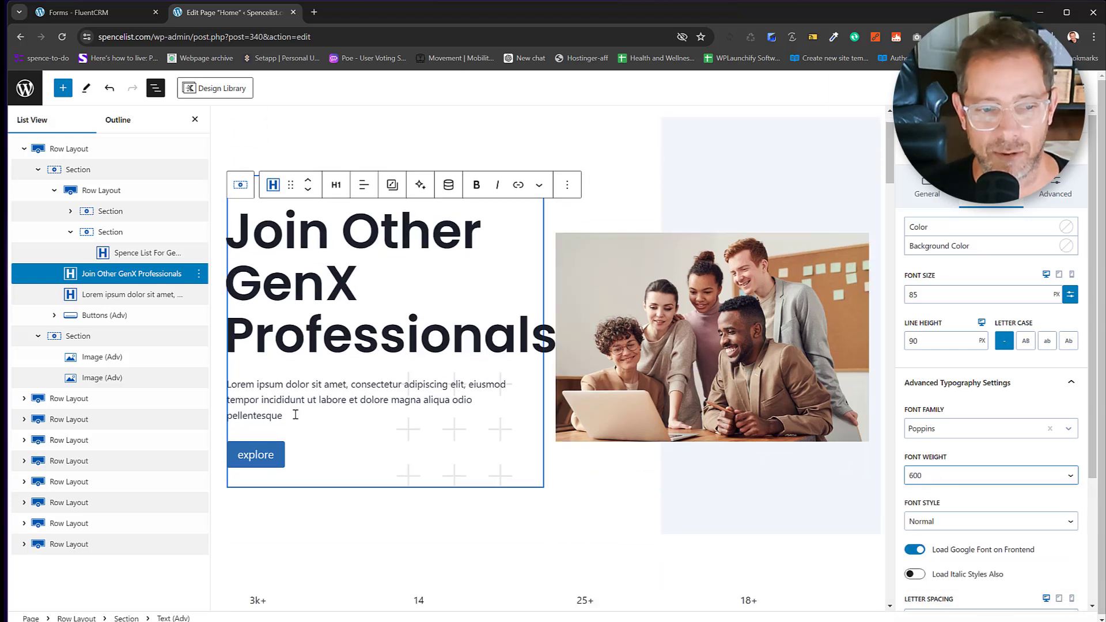
# Replace the Lorem ipsum paragraph with 'Weekly updates about Health, Business, Family, Mindset'.
pyautogui.moveTo(284, 416); pyautogui.dragTo(230, 387)
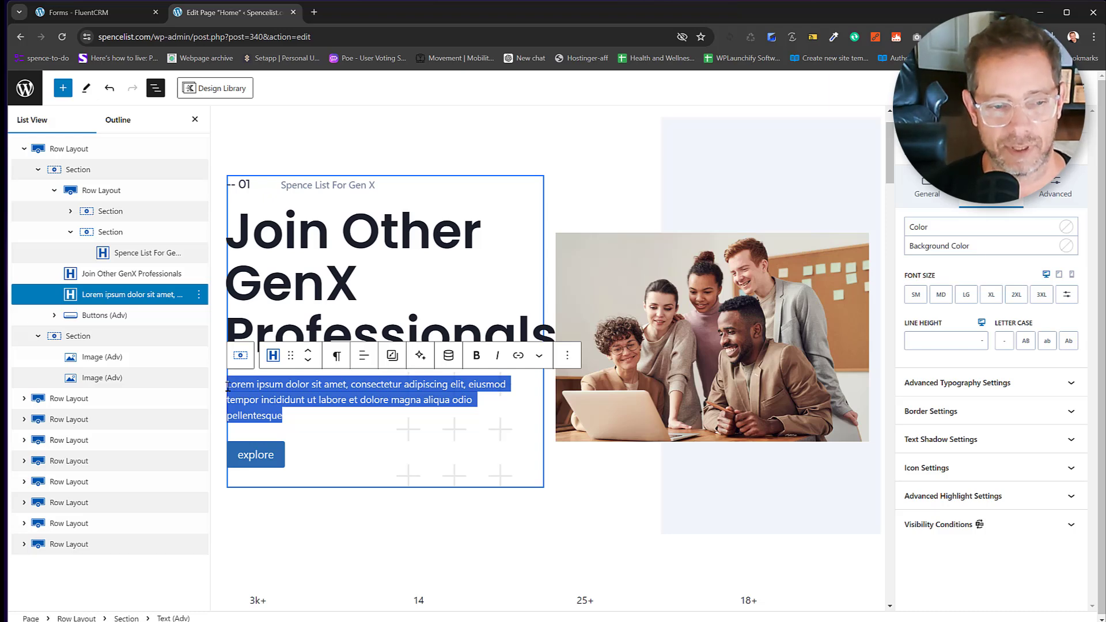
pyautogui.write('Learn a')
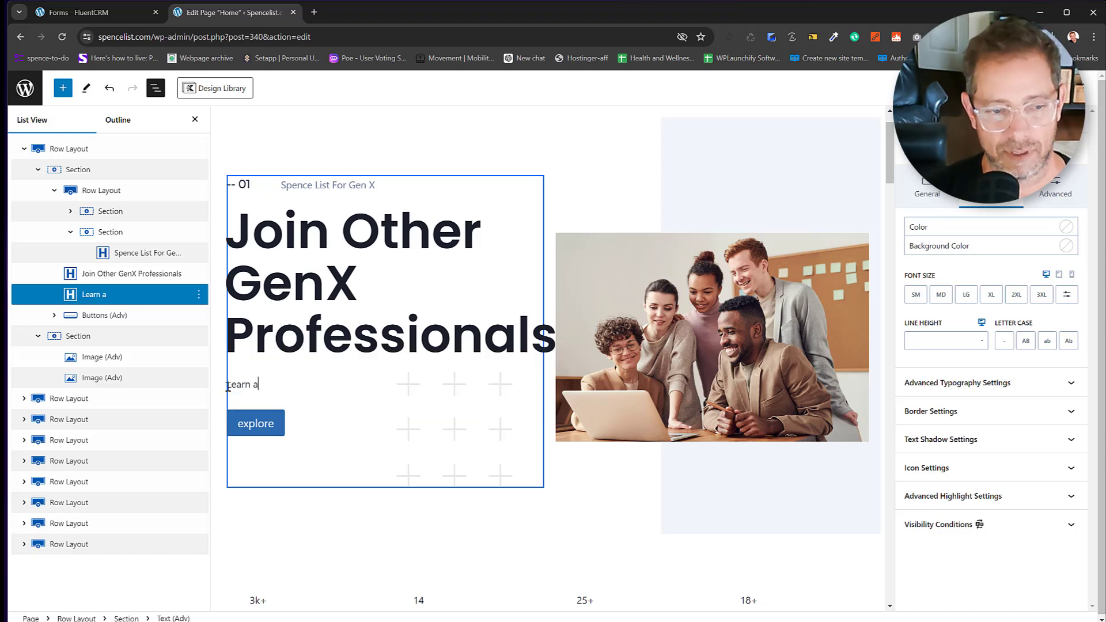
pyautogui.moveTo(228, 385); pyautogui.dragTo(263, 384)
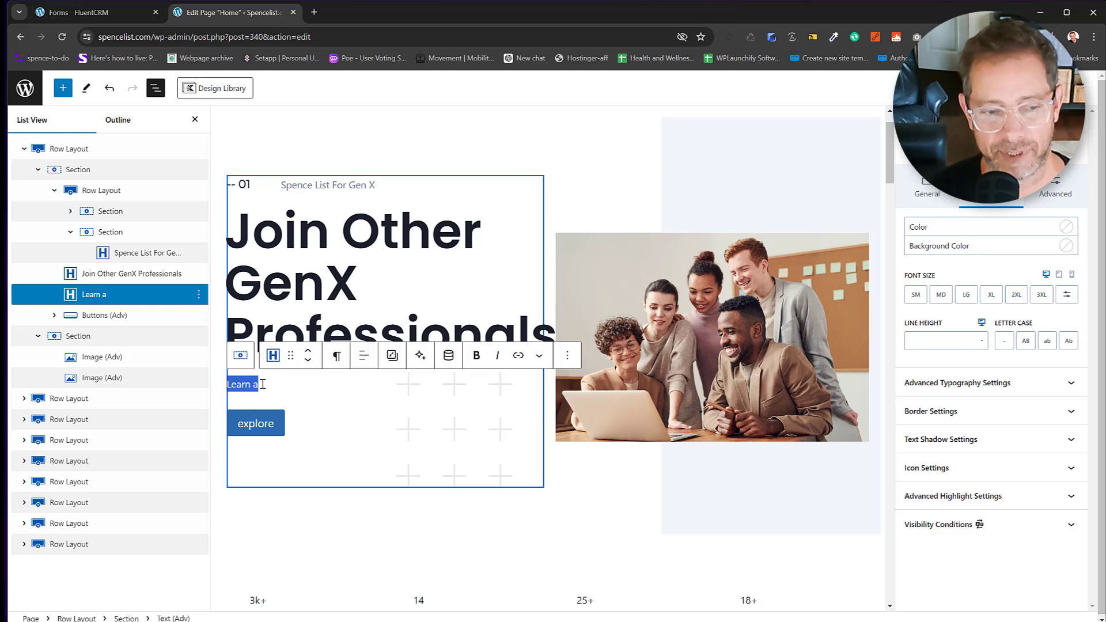
pyautogui.write('We')
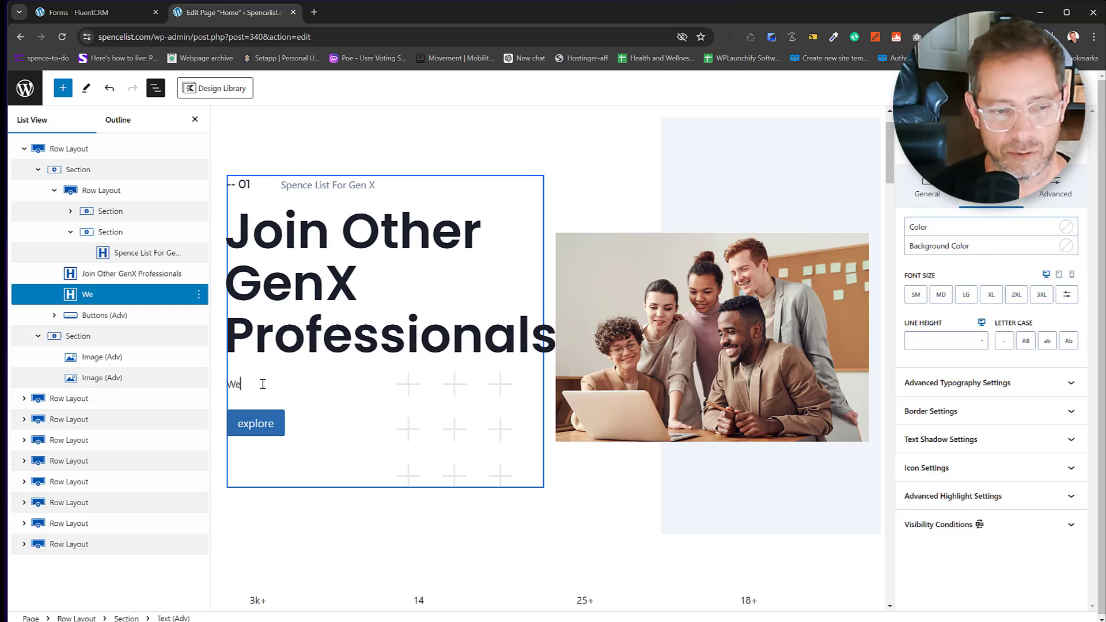
pyautogui.write('ekly updat')
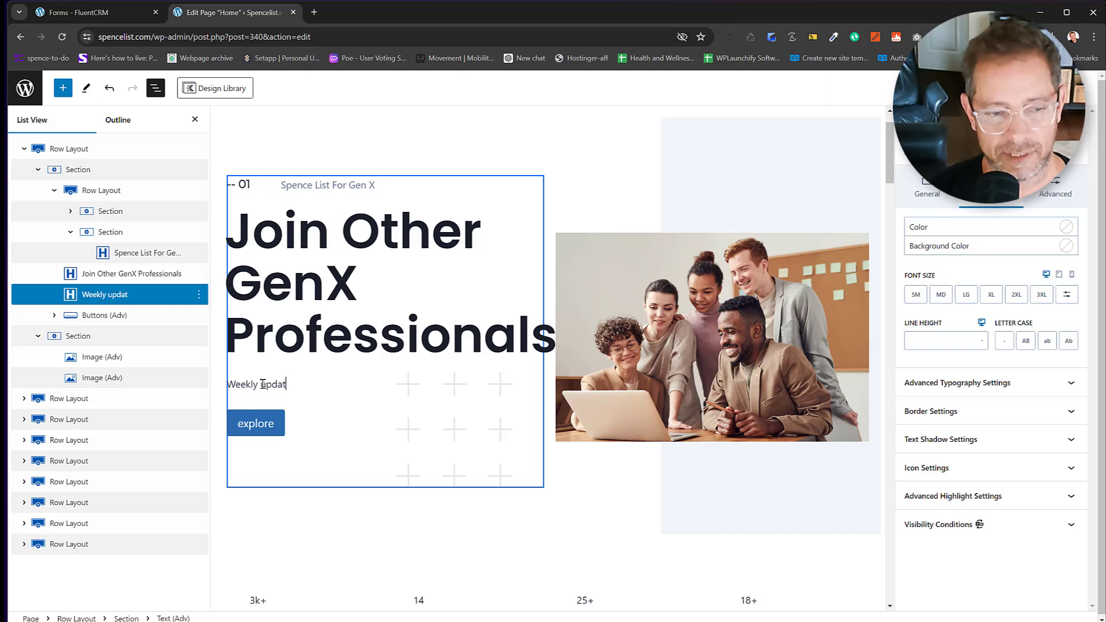
pyautogui.write('es about Health, ')
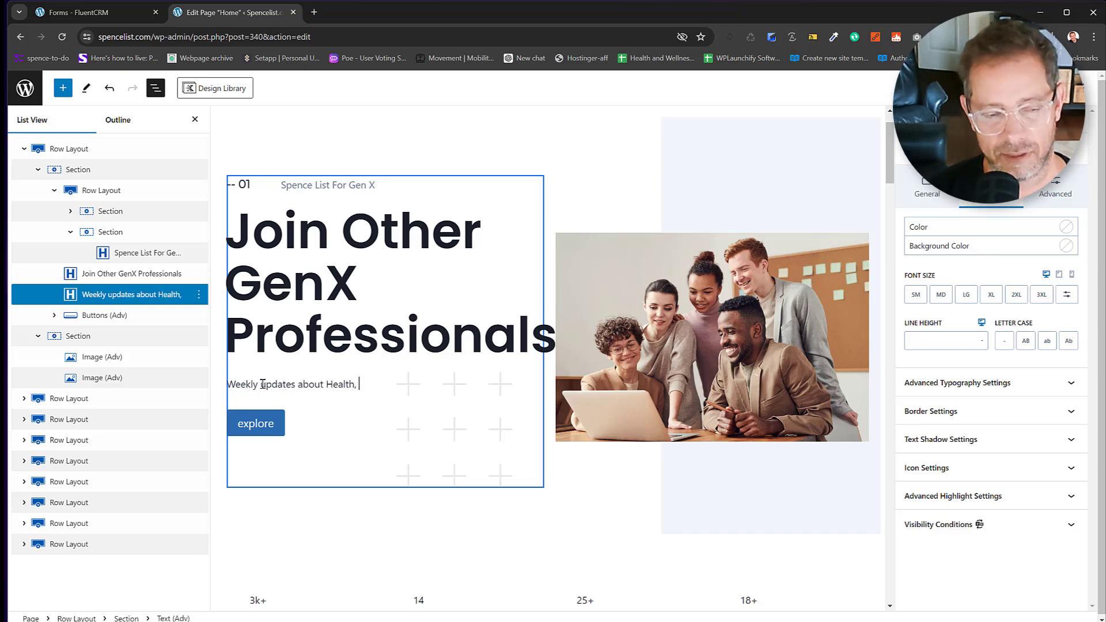
pyautogui.write('Bus')
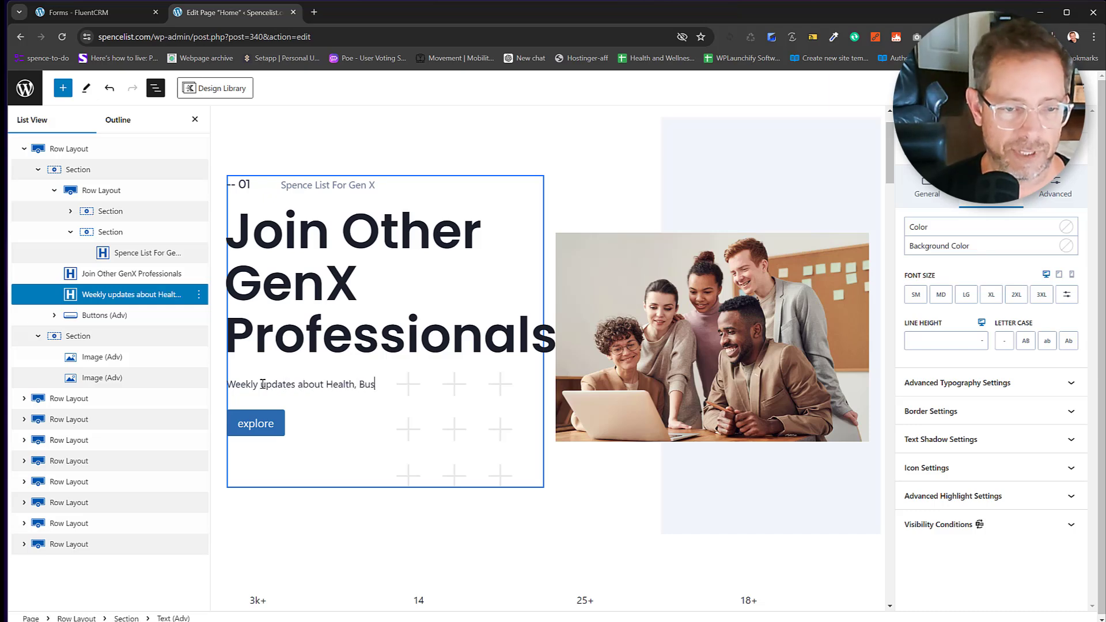
pyautogui.write('iness, Fm')
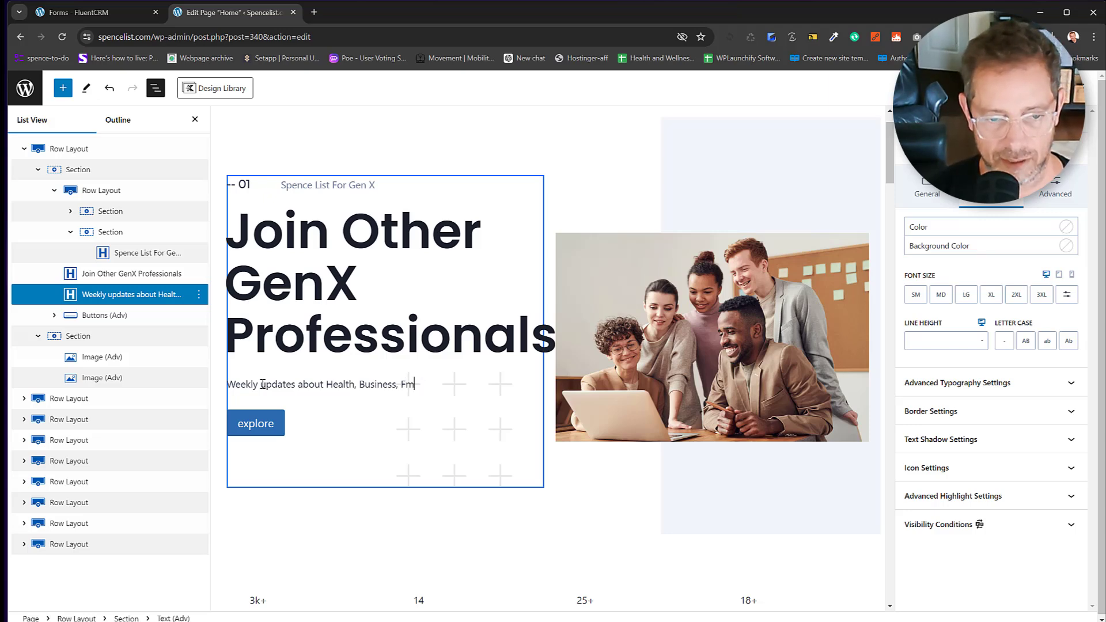
pyautogui.write('aamily')
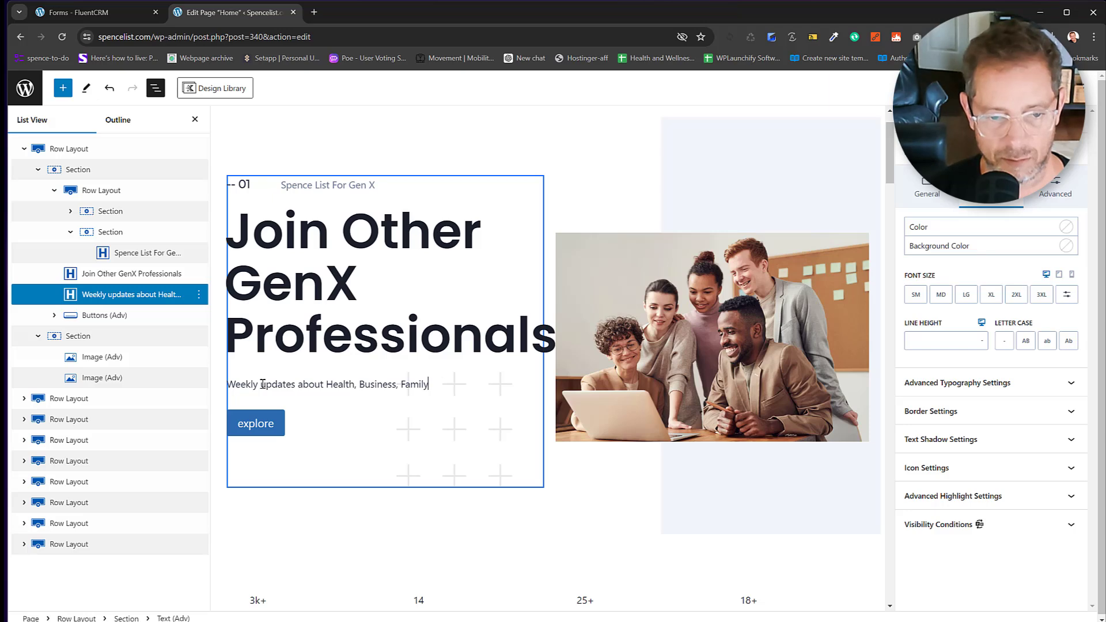
pyautogui.write(', Mindset')
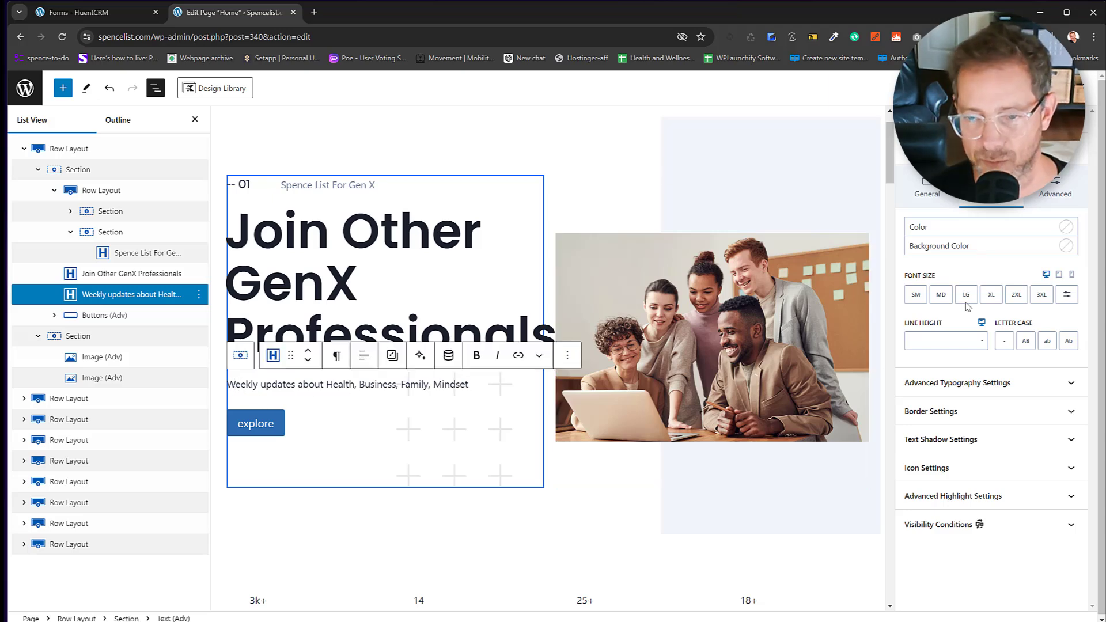
# Set the subtitle to the medium font size preset with Bold 700 weight.
pyautogui.click(943, 296)
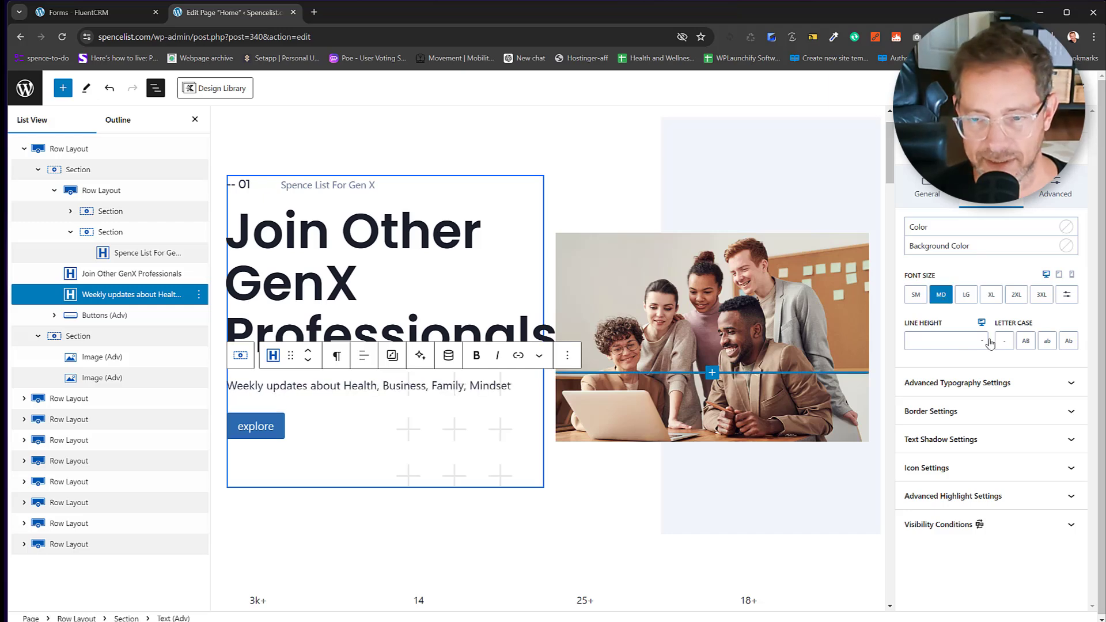
pyautogui.click(937, 386)
pyautogui.click(939, 476)
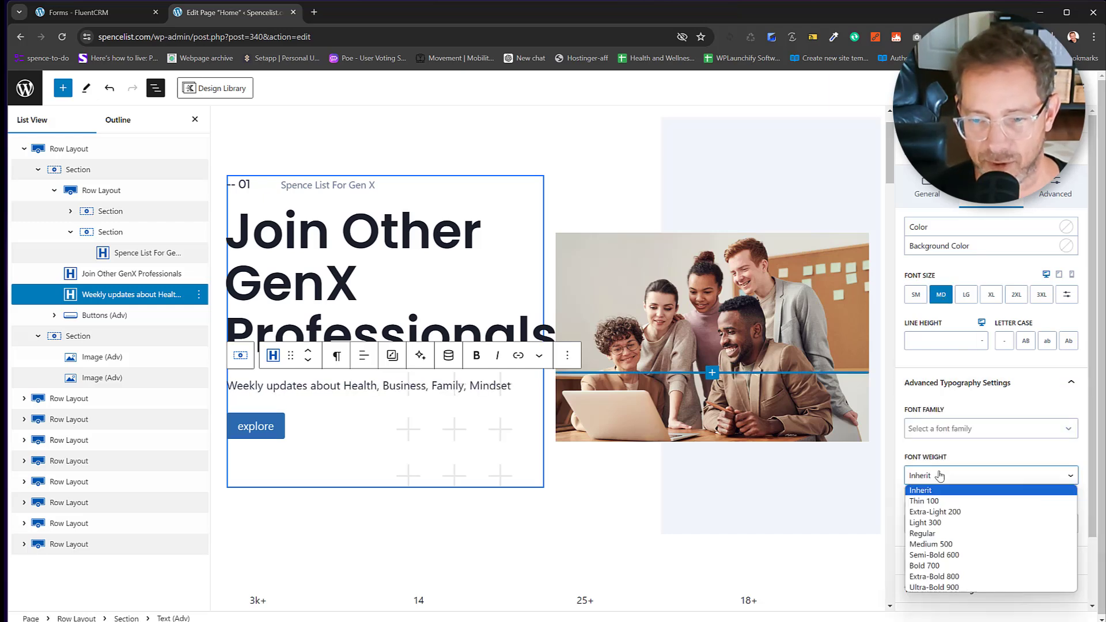
pyautogui.click(942, 566)
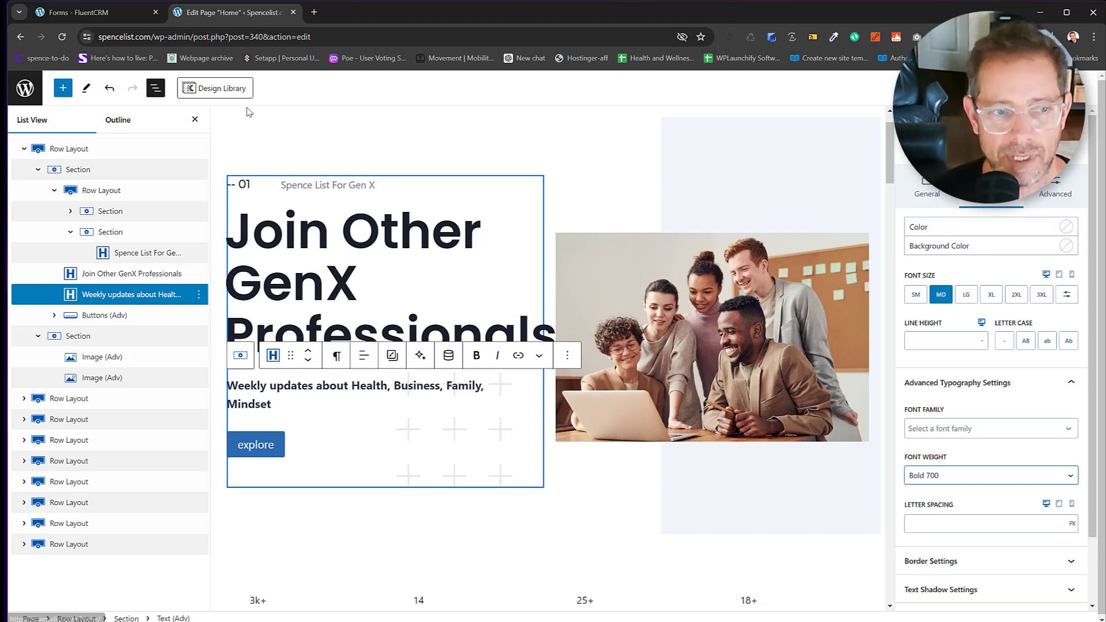
# Toggle the List View off and on, and view the published homepage in a new tab.
pyautogui.click(195, 120)
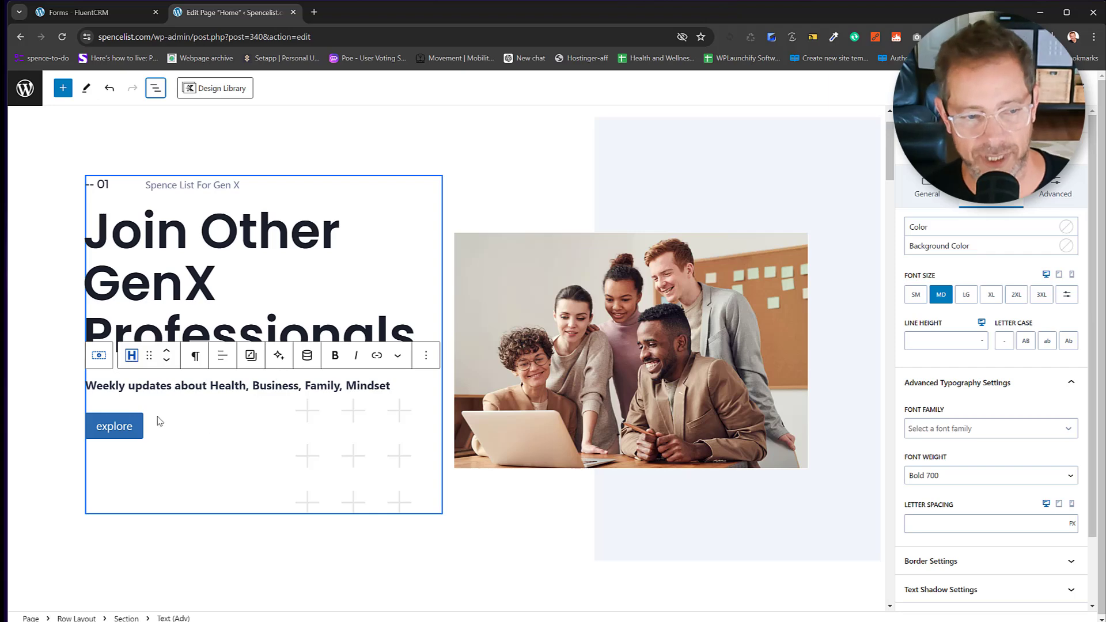
pyautogui.click(156, 94)
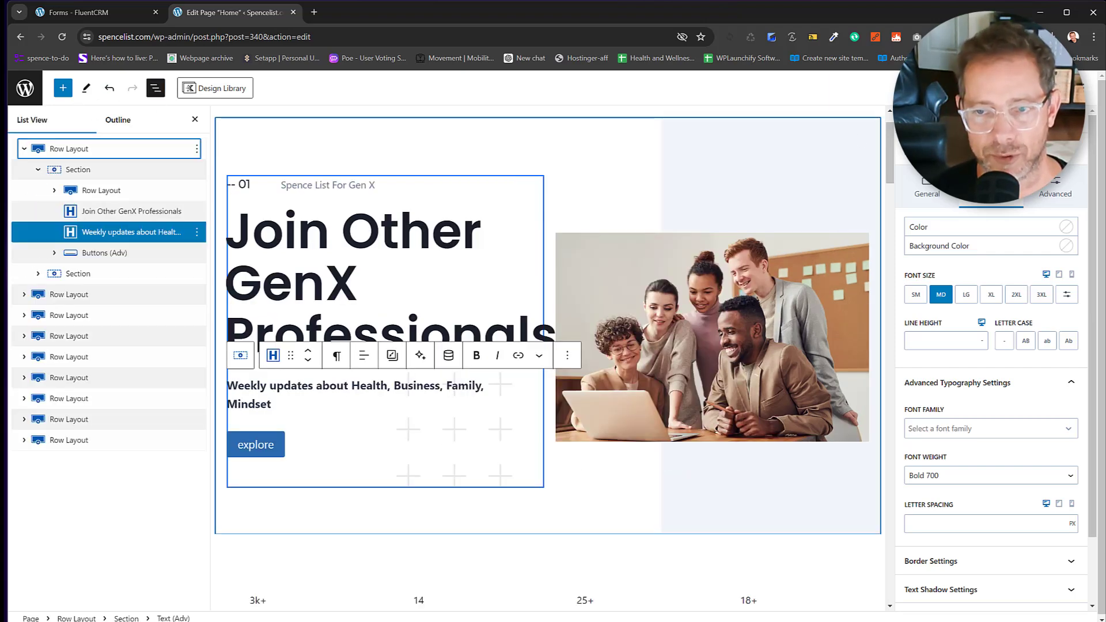
pyautogui.click(963, 88)
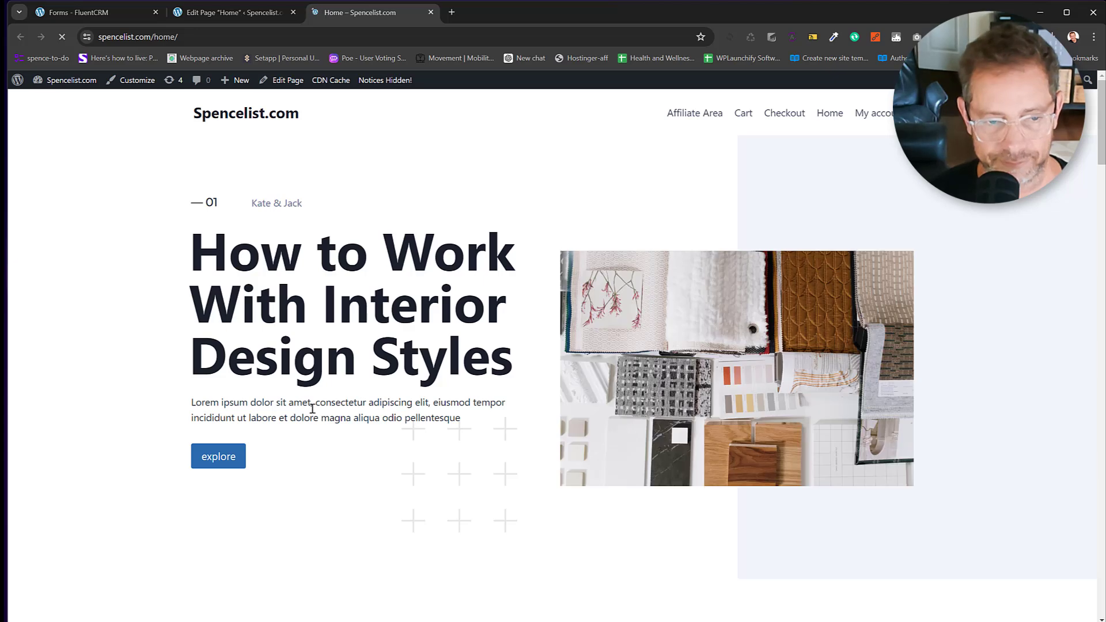
pyautogui.click(251, 13)
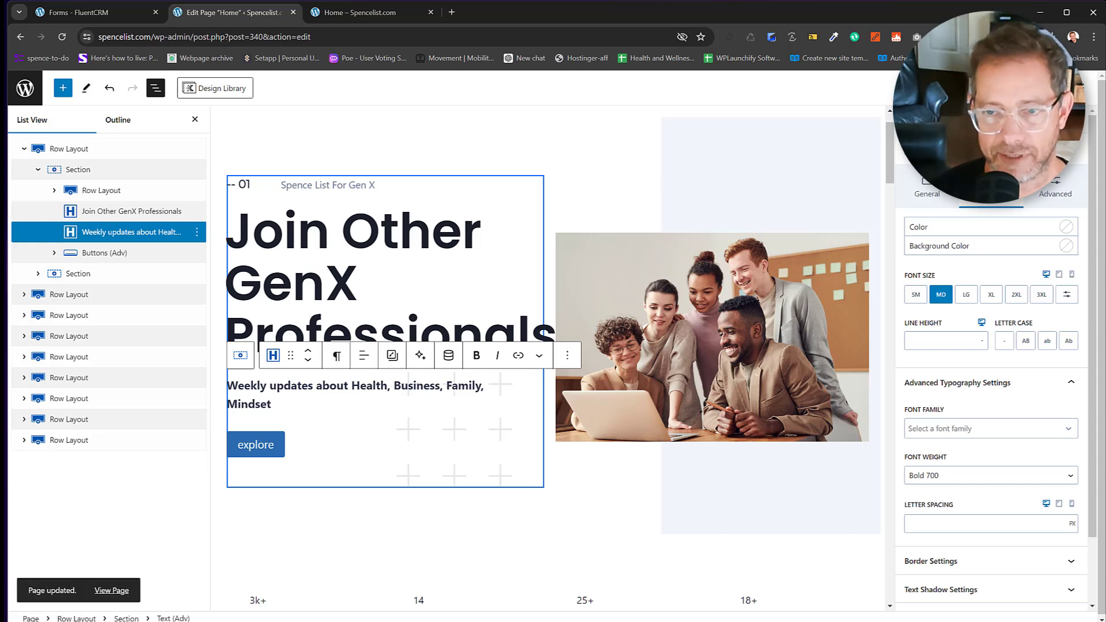
# Save the Home page changes and select the group holding the explore button.
pyautogui.click(974, 88)
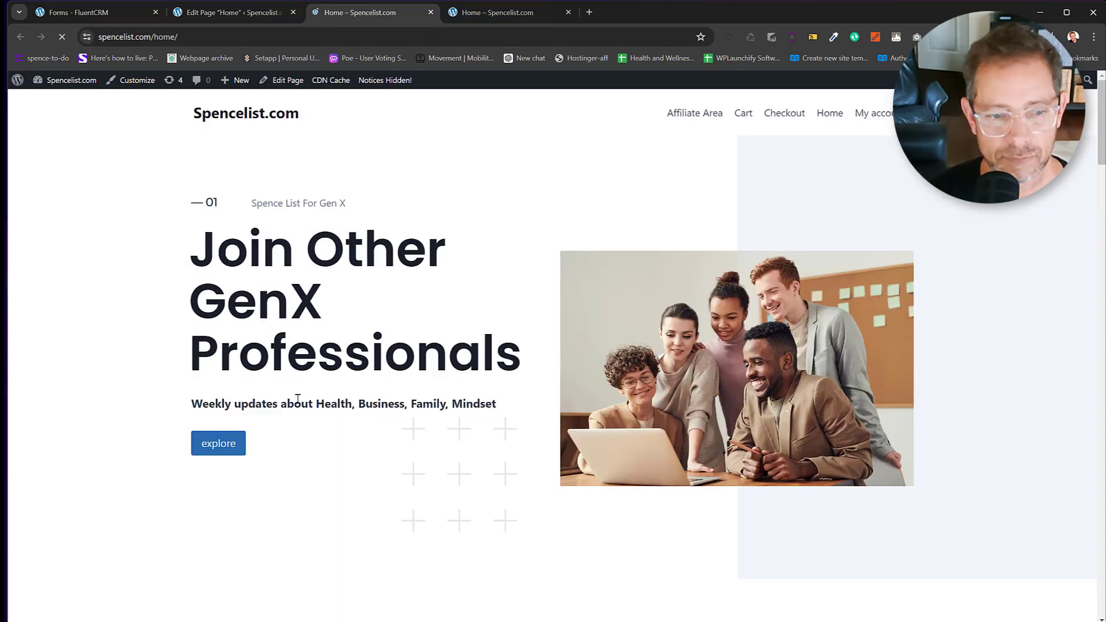
pyautogui.click(203, 15)
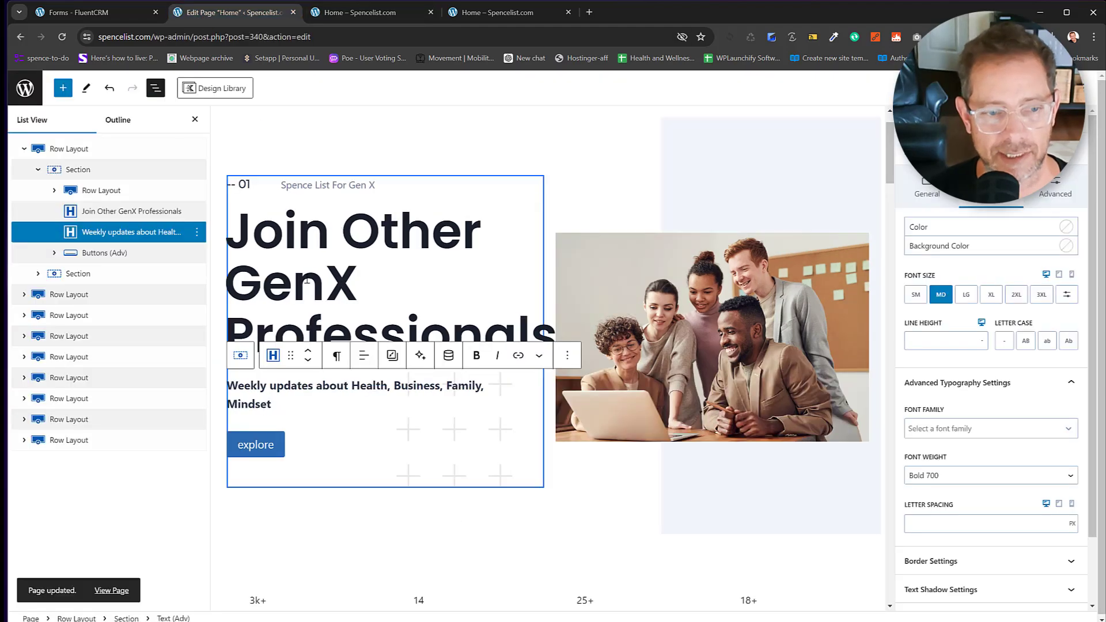
pyautogui.click(283, 449)
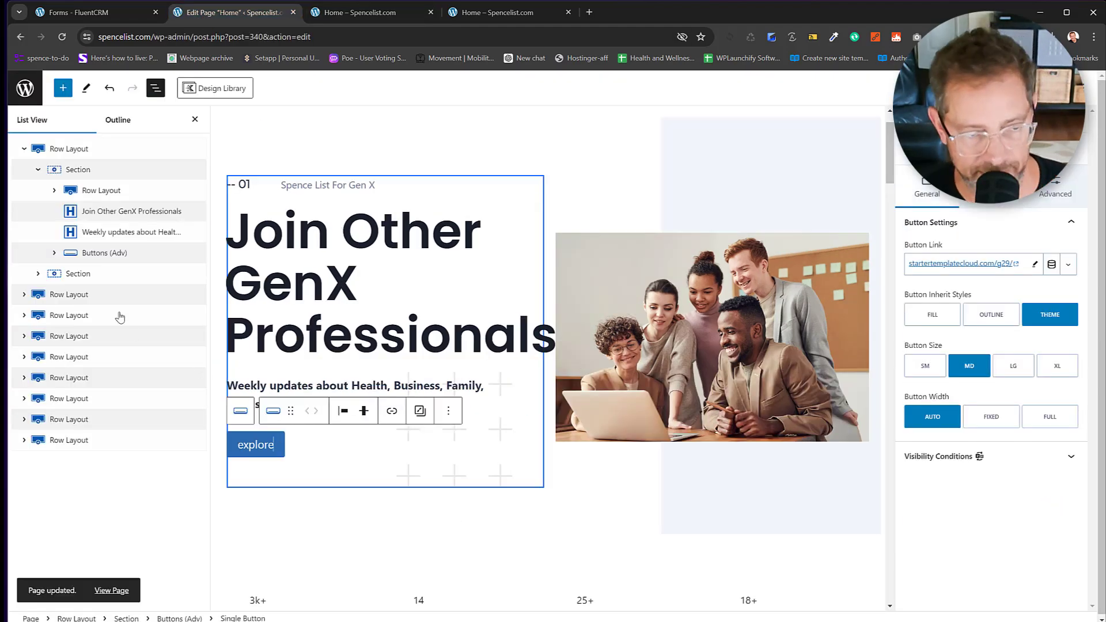
pyautogui.click(134, 252)
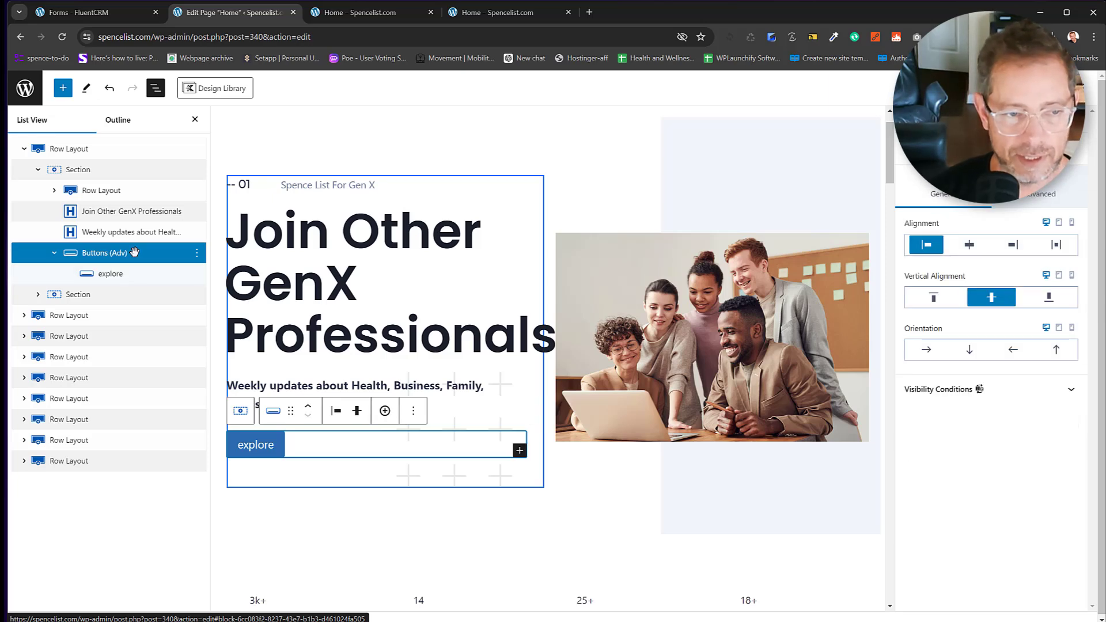
# Delete the explore button and insert the 'Subscribe To SpenceList!' Fluent Forms block after the subtitle.
pyautogui.press('Delete')
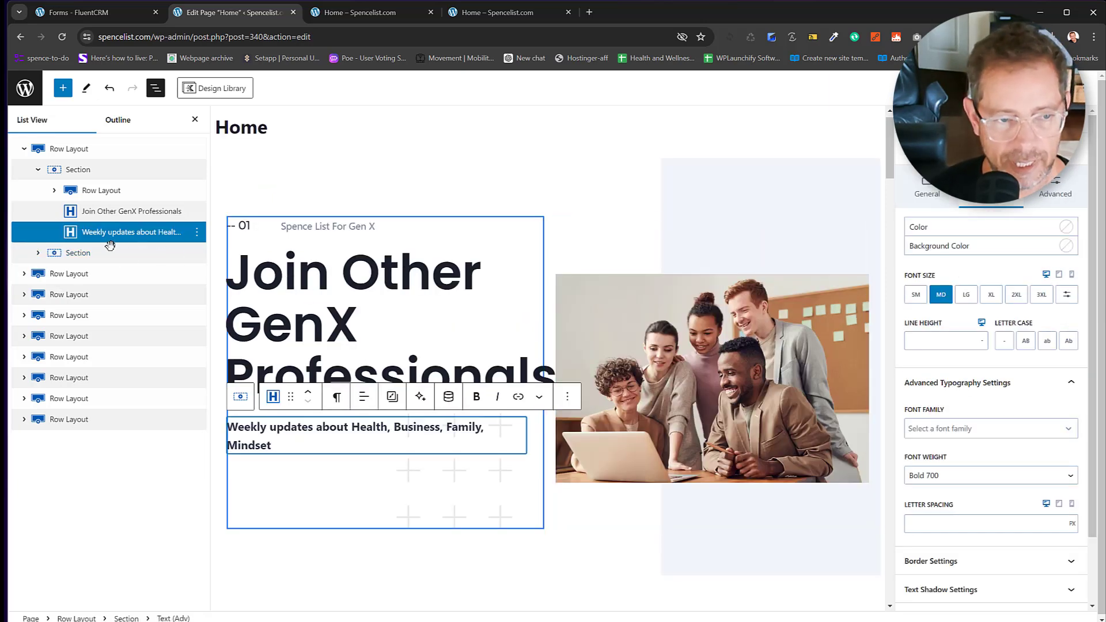
pyautogui.click(196, 232)
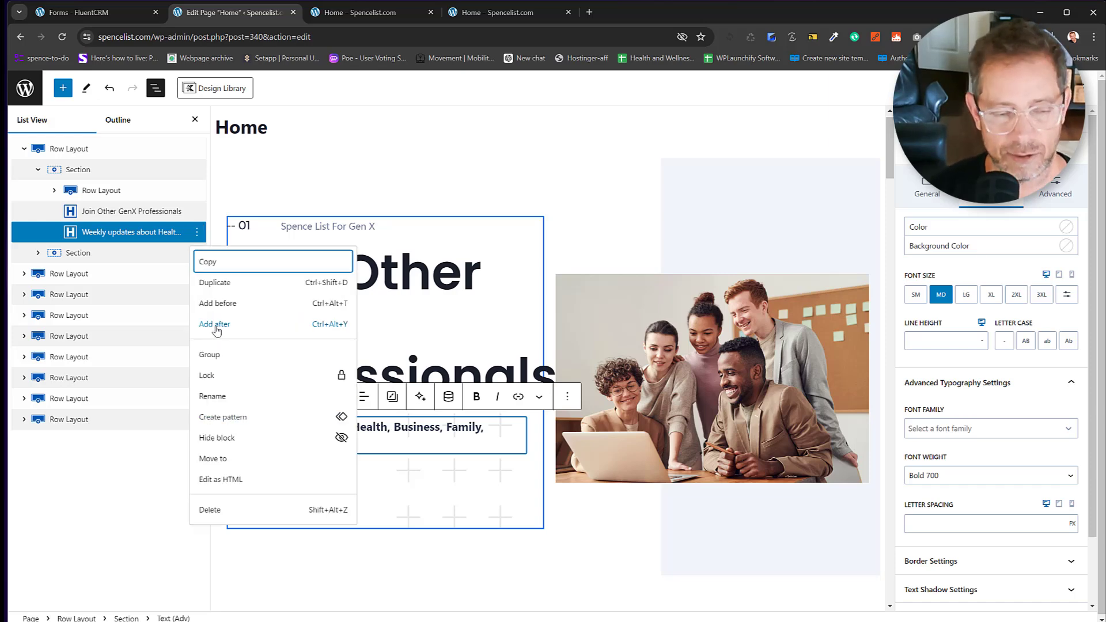
pyautogui.click(214, 325)
pyautogui.write('/f')
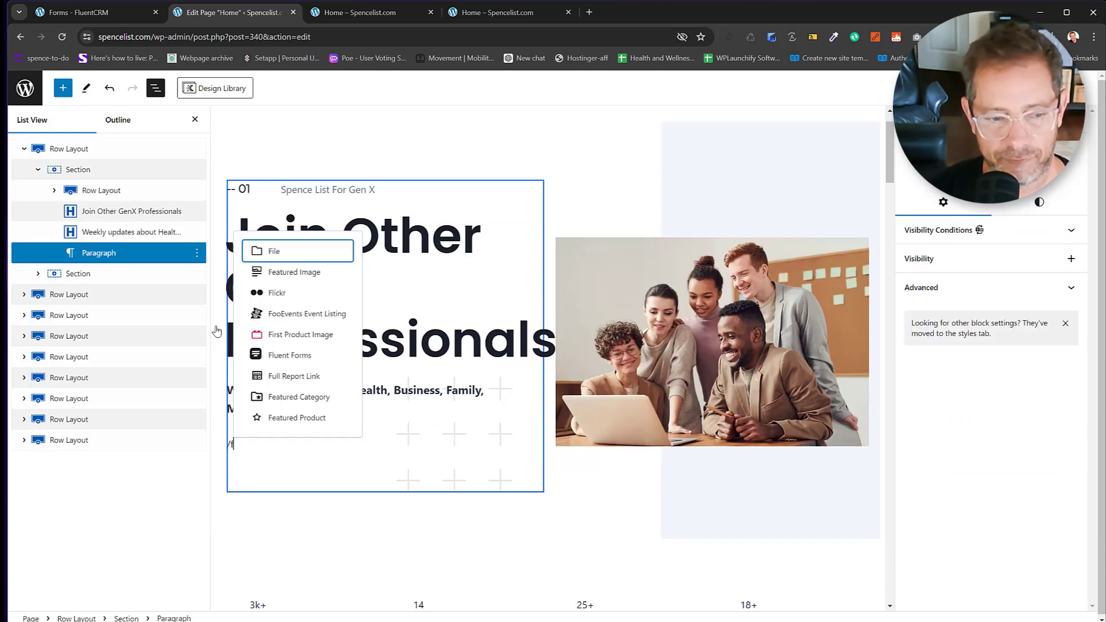
pyautogui.write('luent')
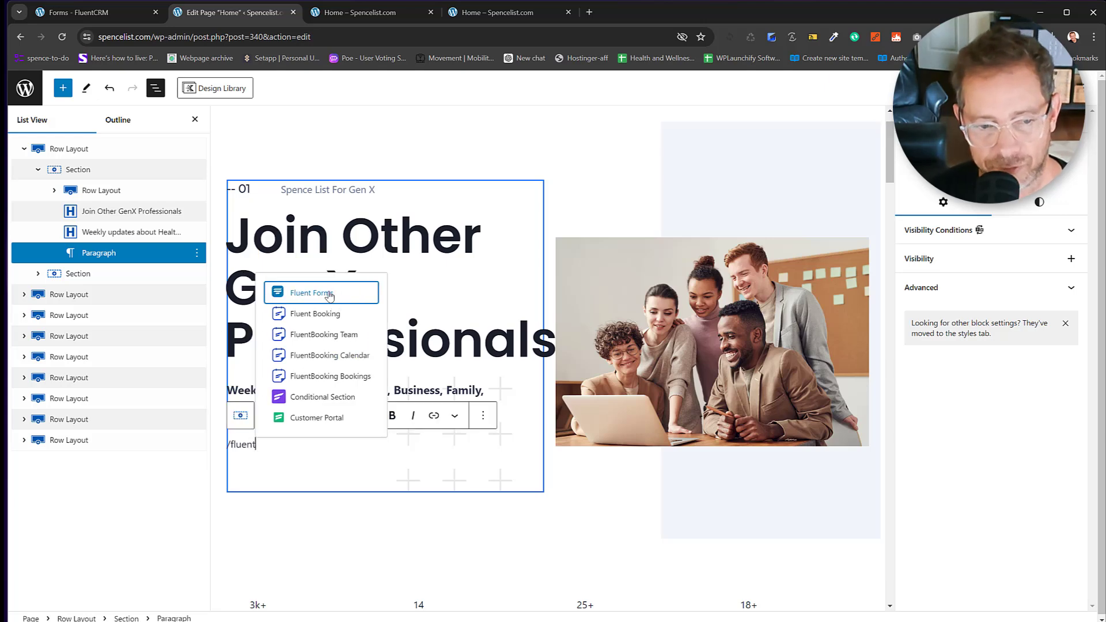
pyautogui.press('Return')
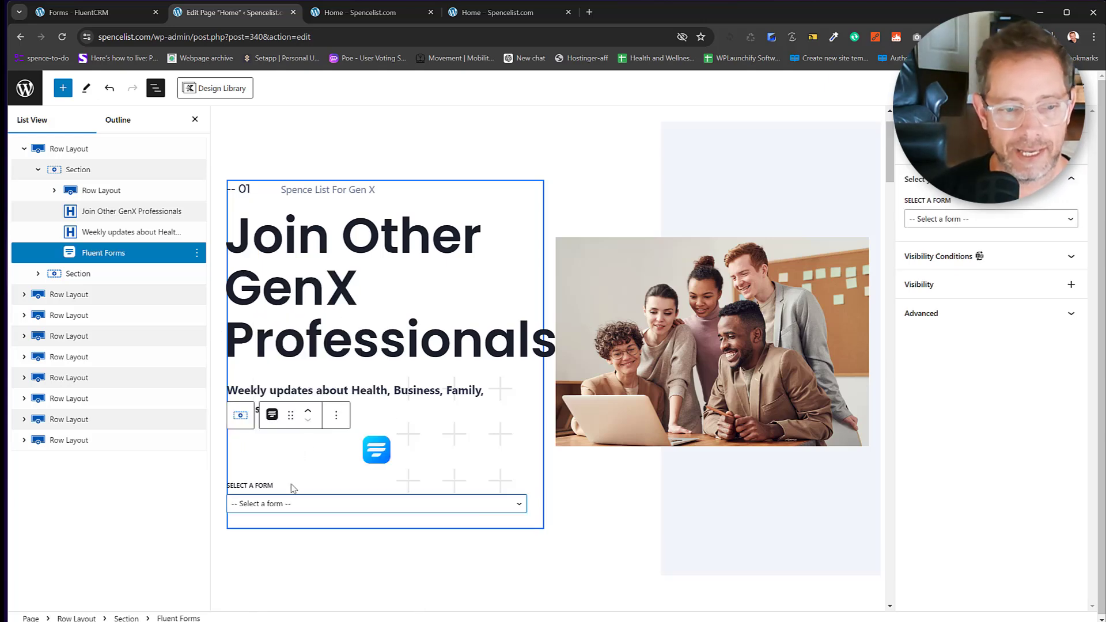
pyautogui.click(301, 512)
pyautogui.click(309, 536)
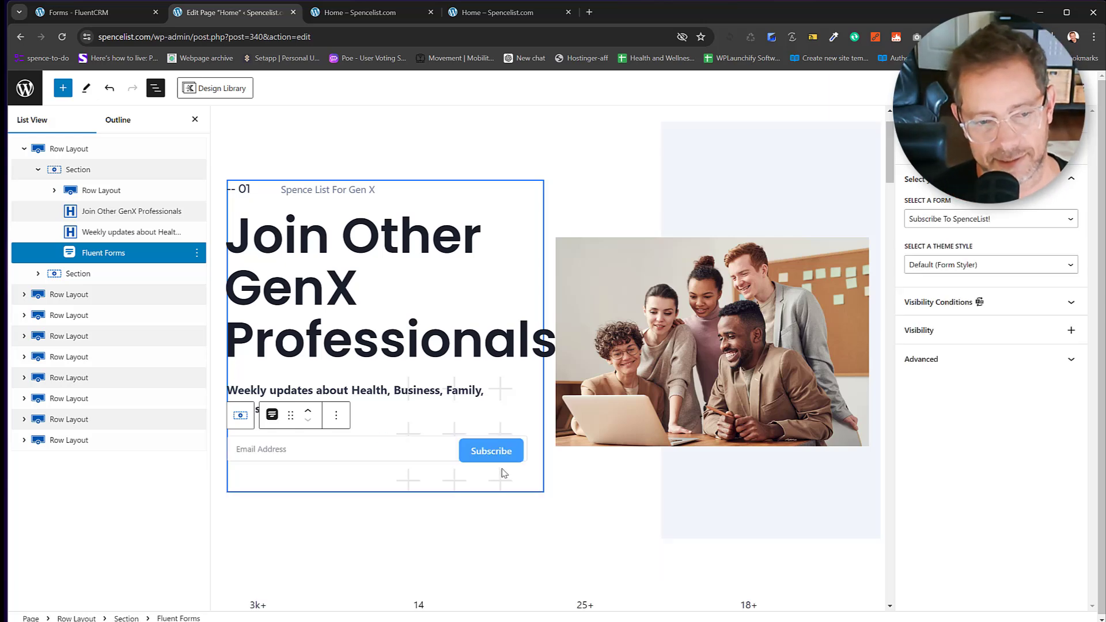
# Begin the subtitle with 'Join Now, For FREE'.
pyautogui.click(386, 409)
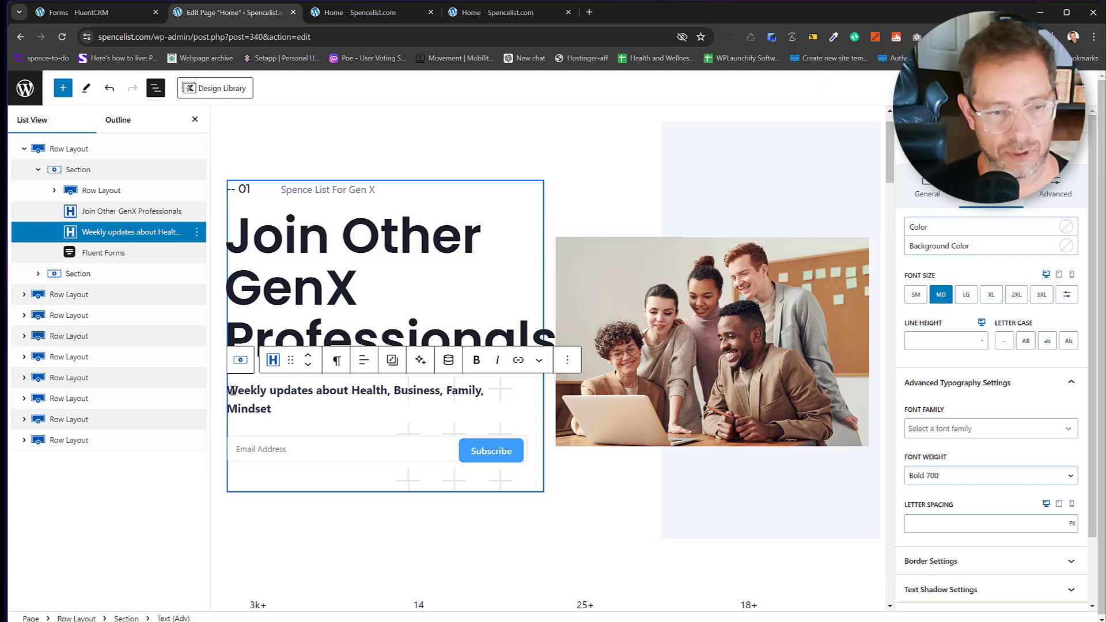
pyautogui.write('J')
pyautogui.write('oin Now')
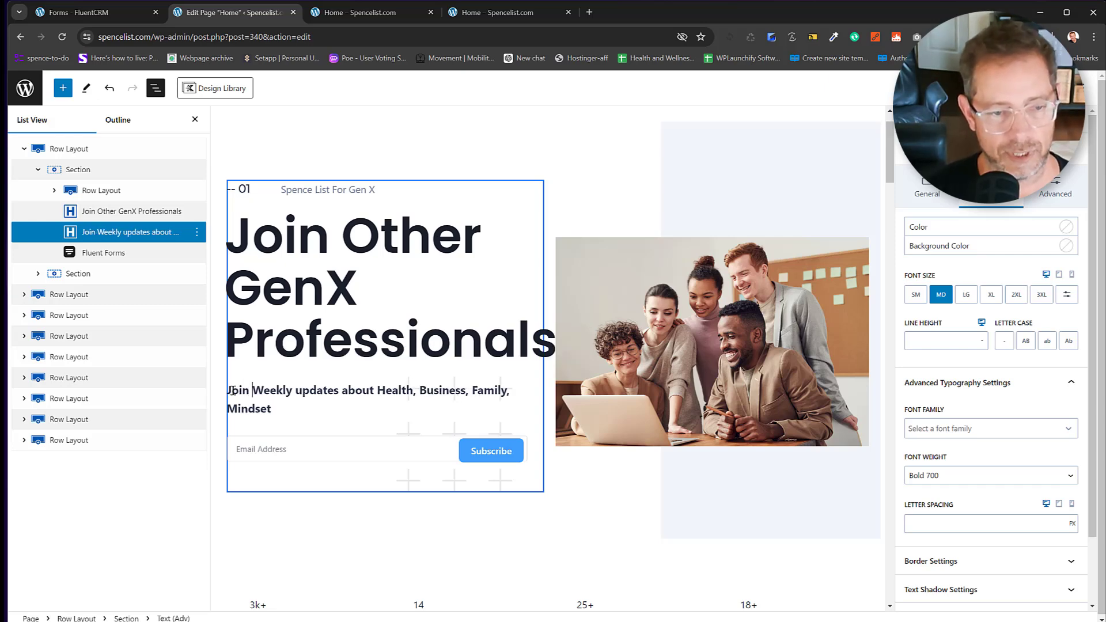
pyautogui.write(', ')
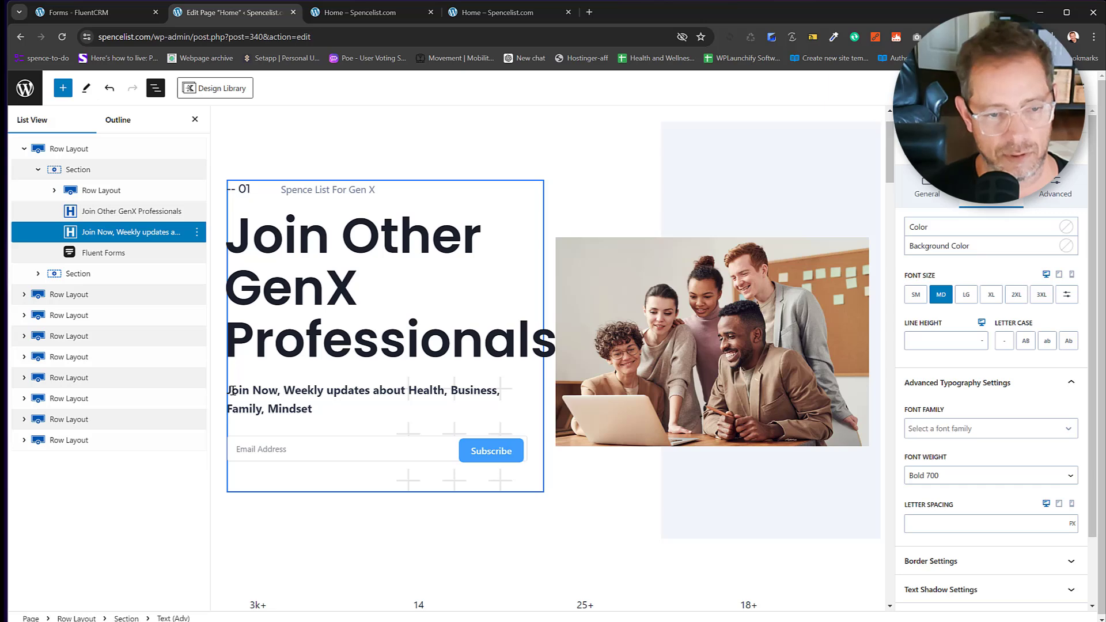
pyautogui.write('For FREE')
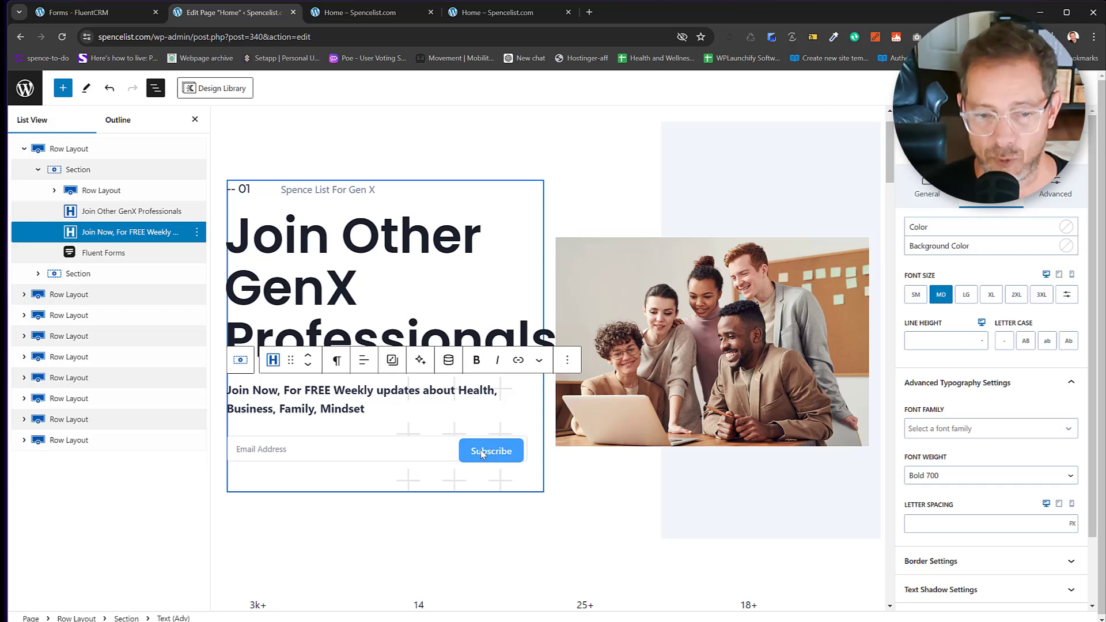
pyautogui.click(413, 453)
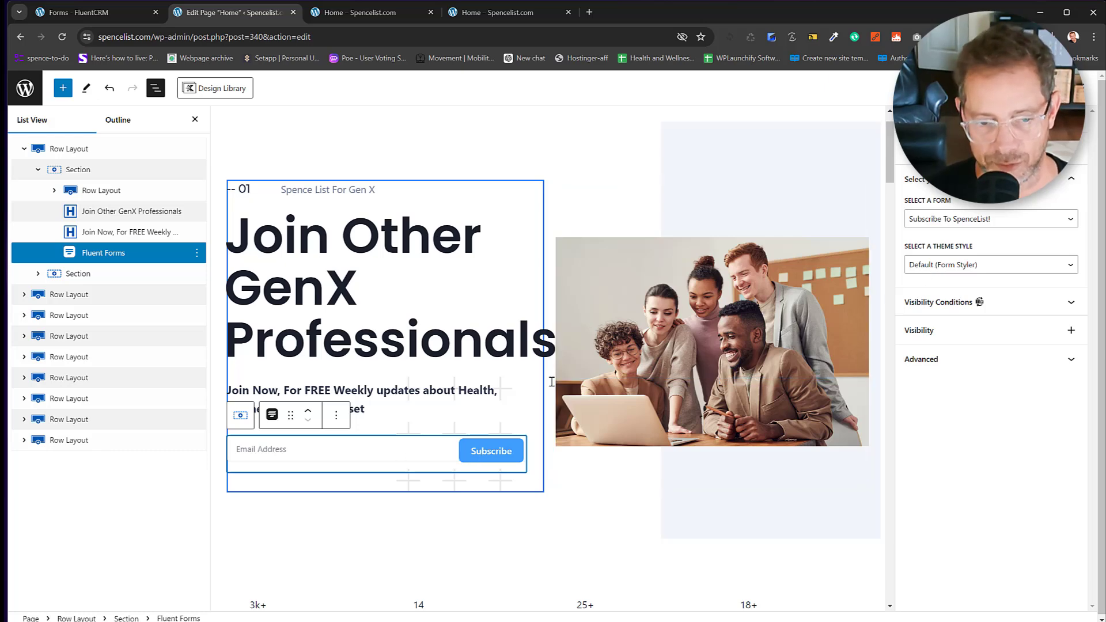
# Relabel the signup form's submit button 'Join Now!' at Medium size and save the form.
pyautogui.click(109, 12)
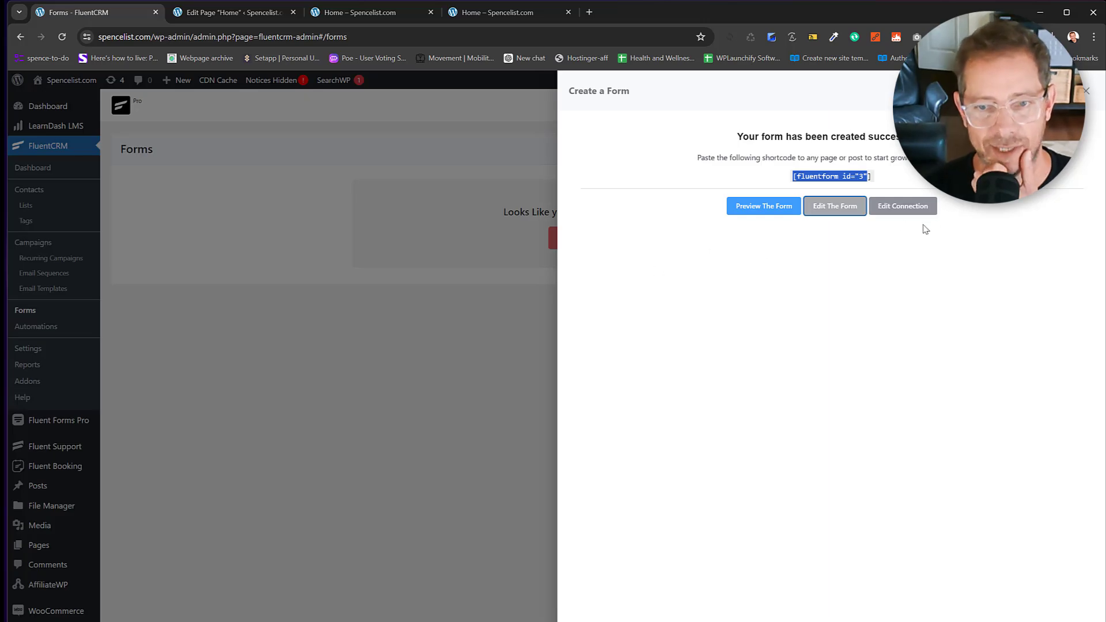
pyautogui.click(834, 207)
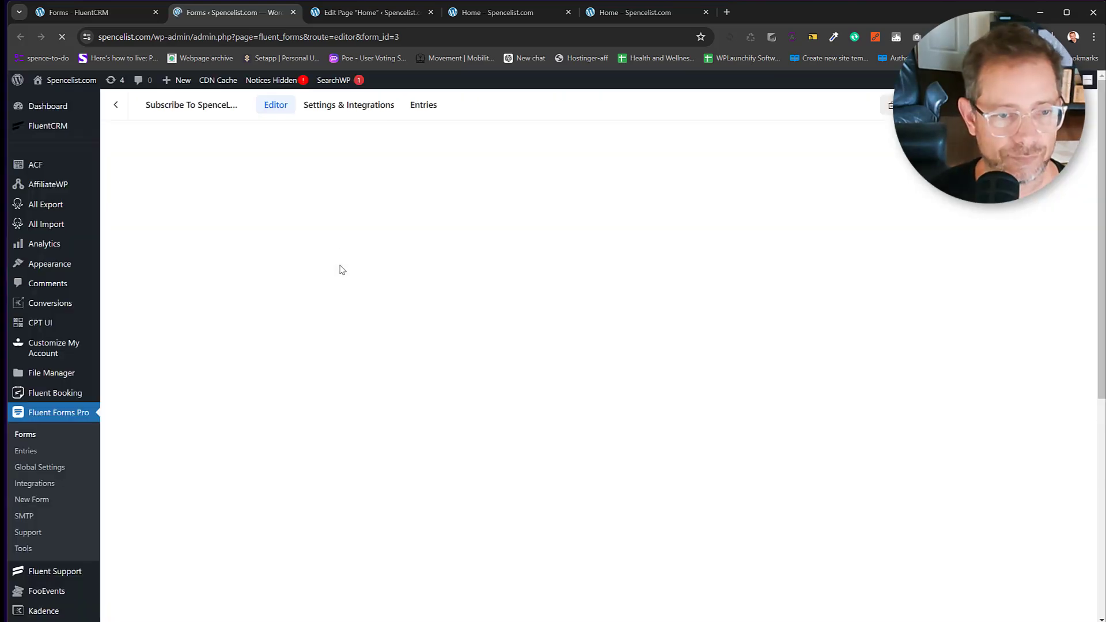
pyautogui.click(168, 241)
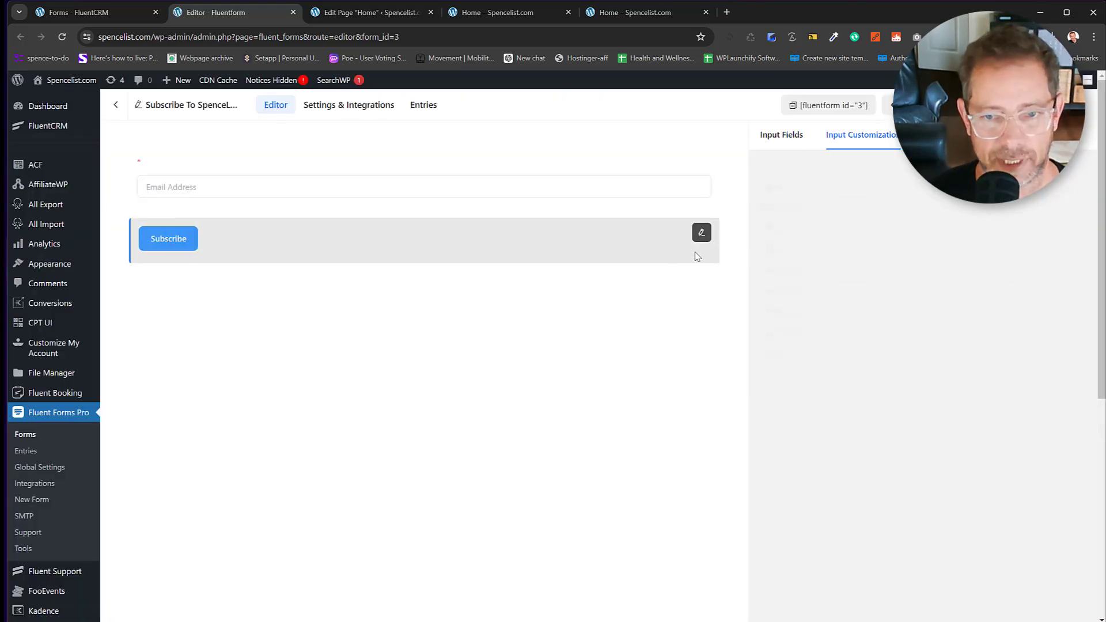
pyautogui.moveTo(811, 257); pyautogui.dragTo(783, 254)
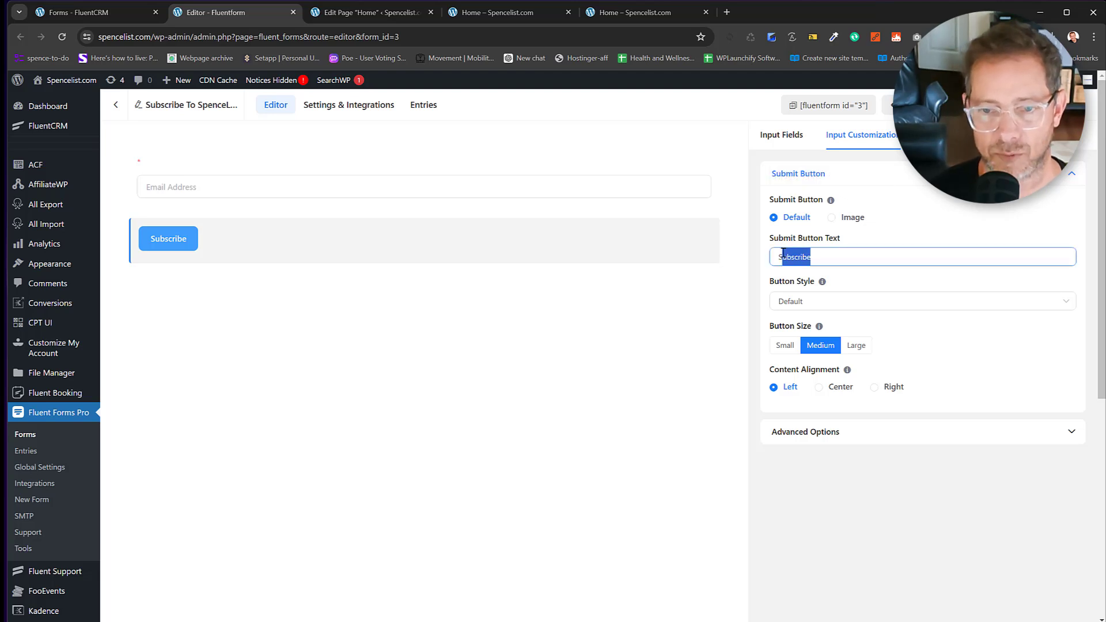
pyautogui.write('S')
pyautogui.press('BackSpace')
pyautogui.write('J')
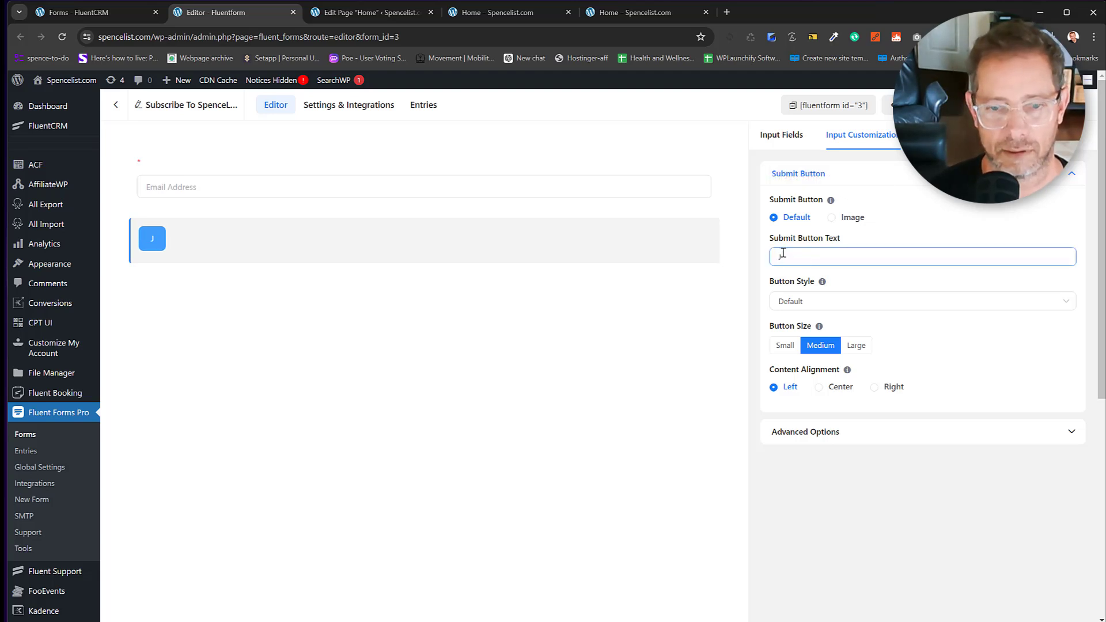
pyautogui.write('oin Now!')
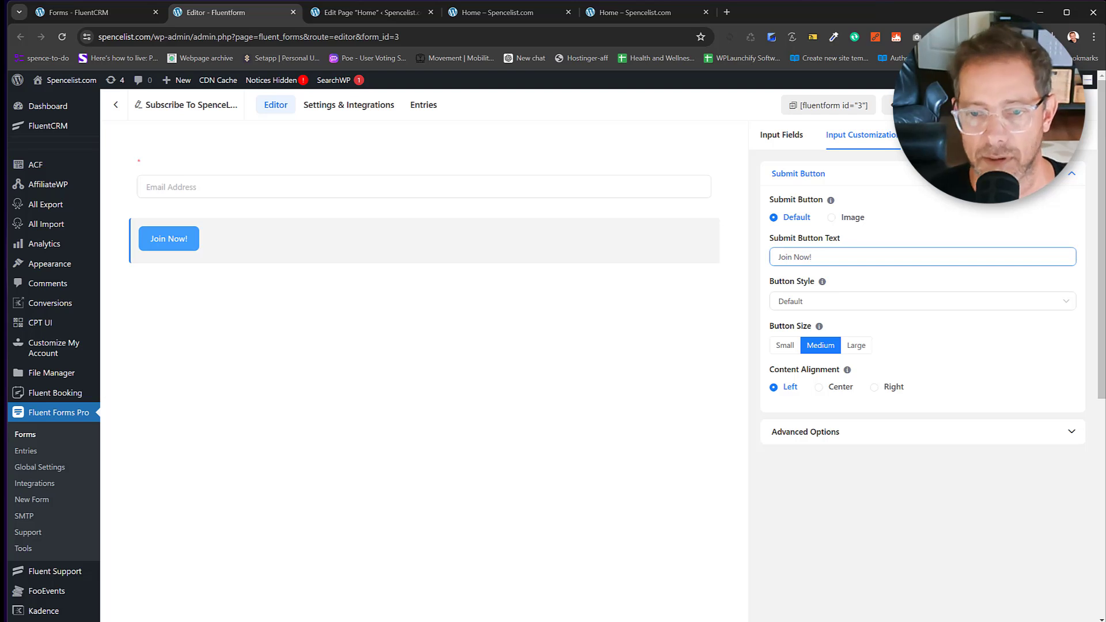
pyautogui.click(855, 346)
pyautogui.click(785, 347)
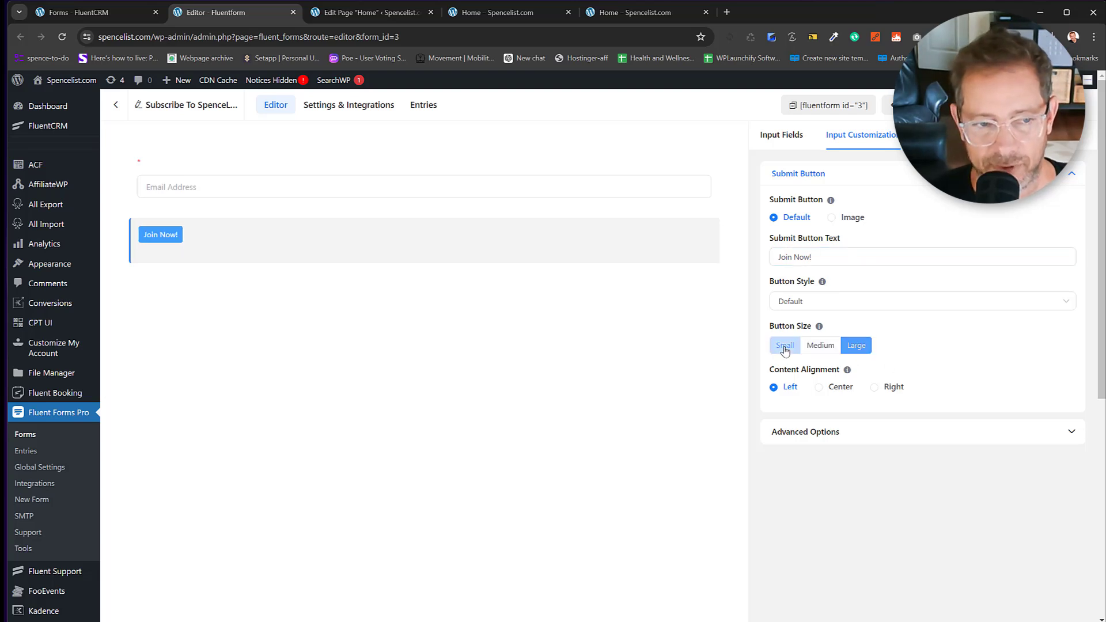
pyautogui.click(823, 346)
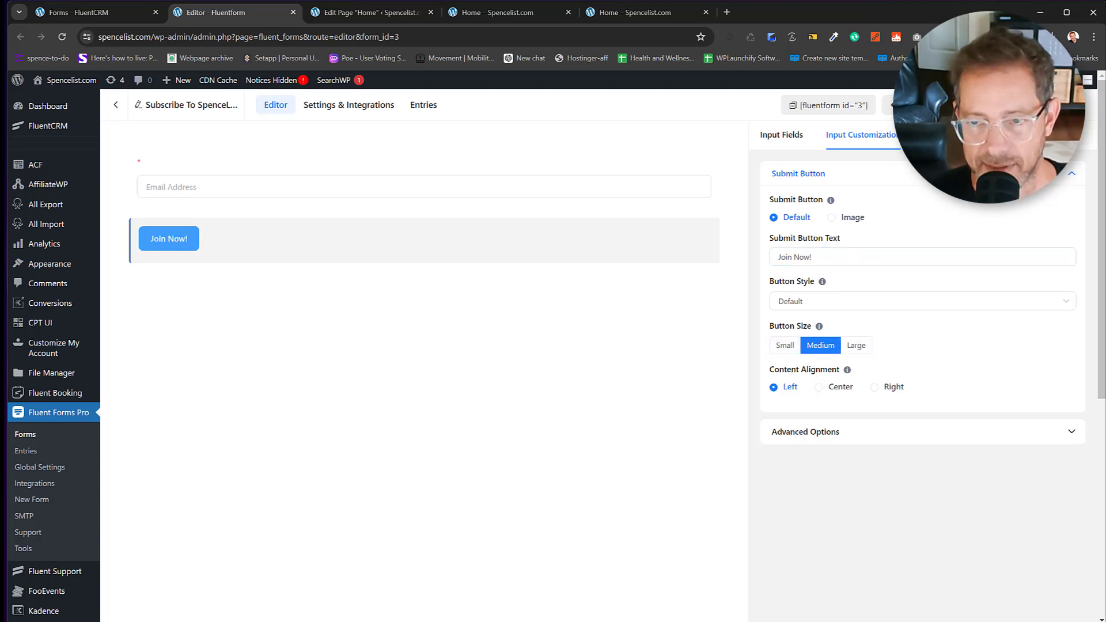
pyautogui.click(1016, 104)
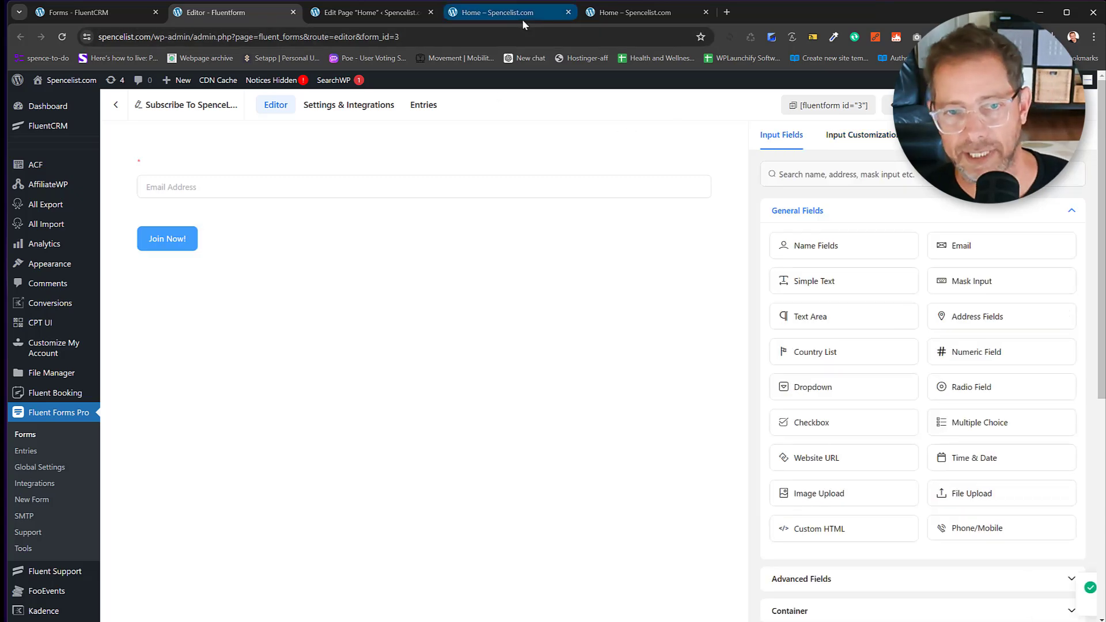
# Reload the live Spencelist.com homepage to show the signup form with its Join Now! button.
pyautogui.click(409, 14)
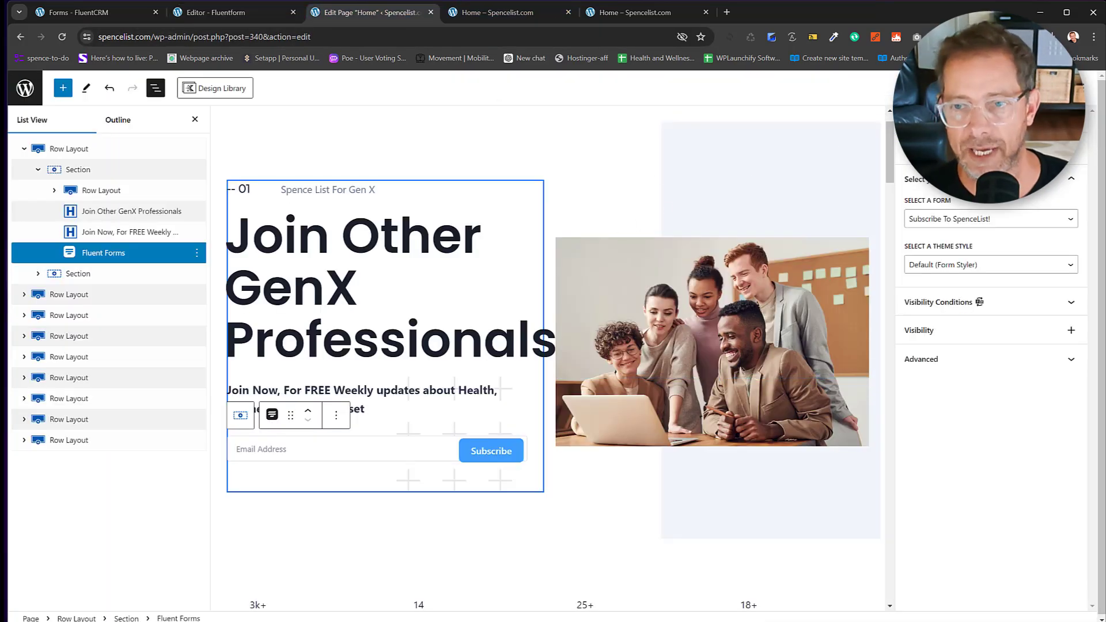
pyautogui.click(530, 15)
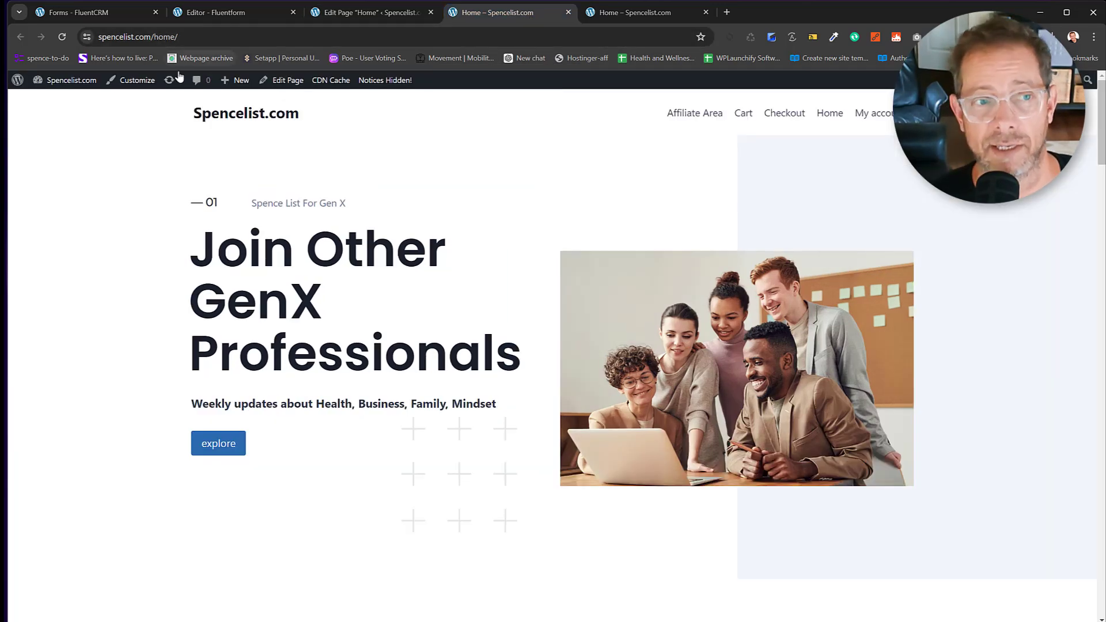
pyautogui.click(64, 37)
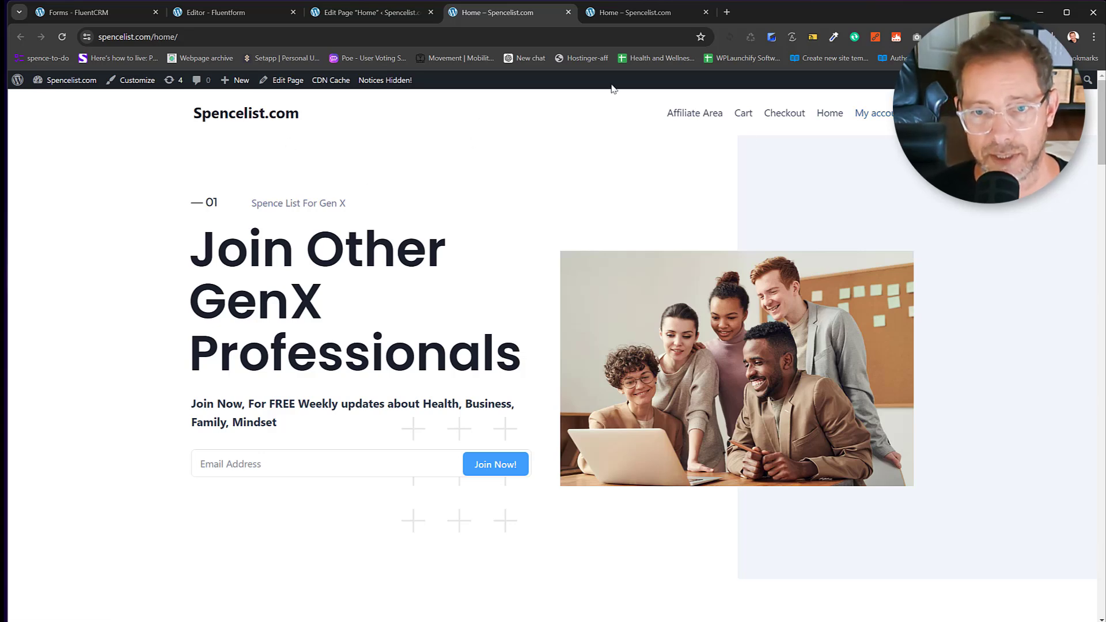
# Go to canva.com and search the templates for 'logos'.
pyautogui.click(727, 13)
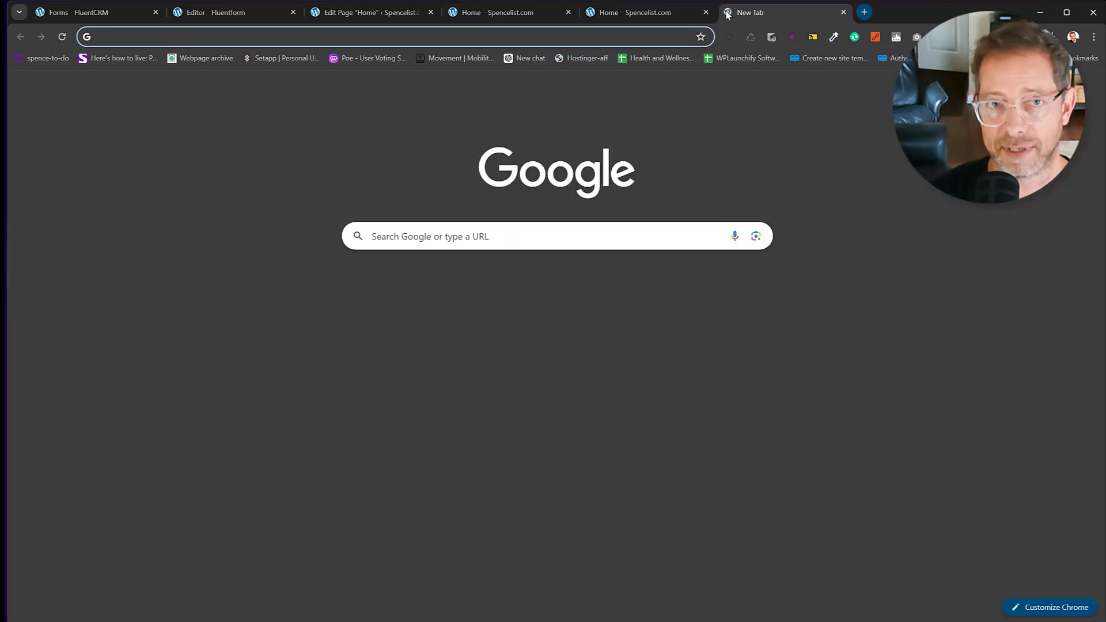
pyautogui.write('canva.com')
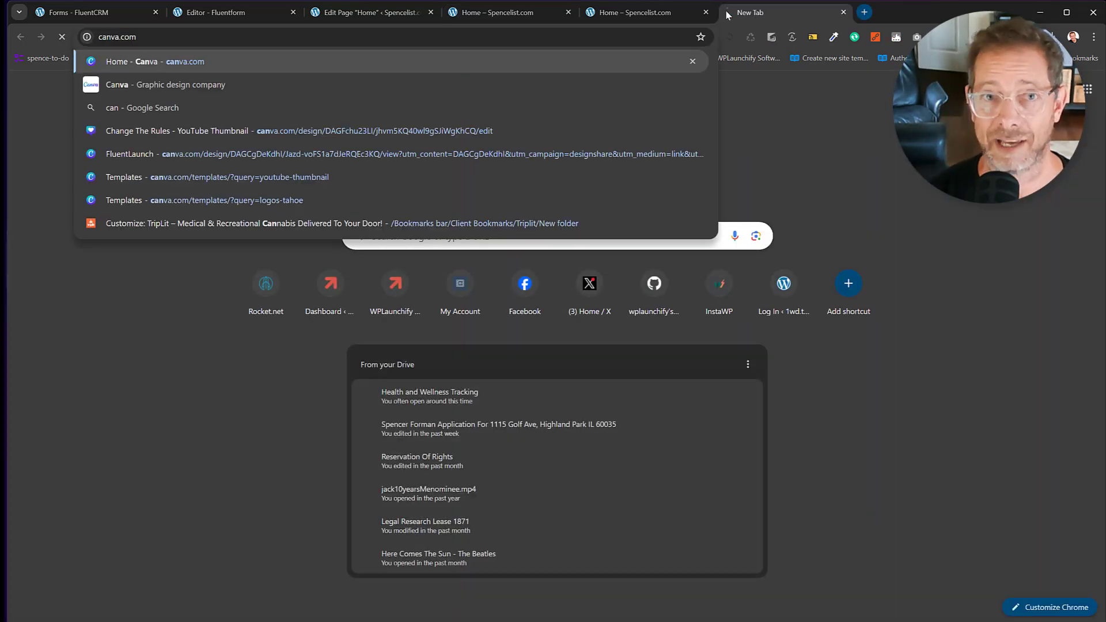
pyautogui.press('Return')
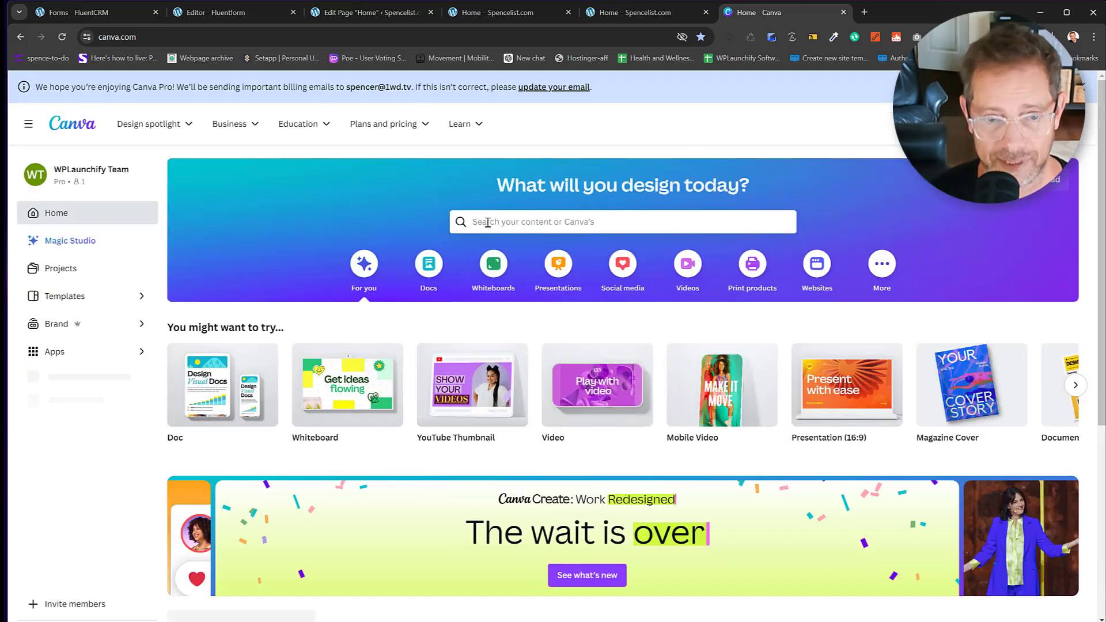
pyautogui.write('logos')
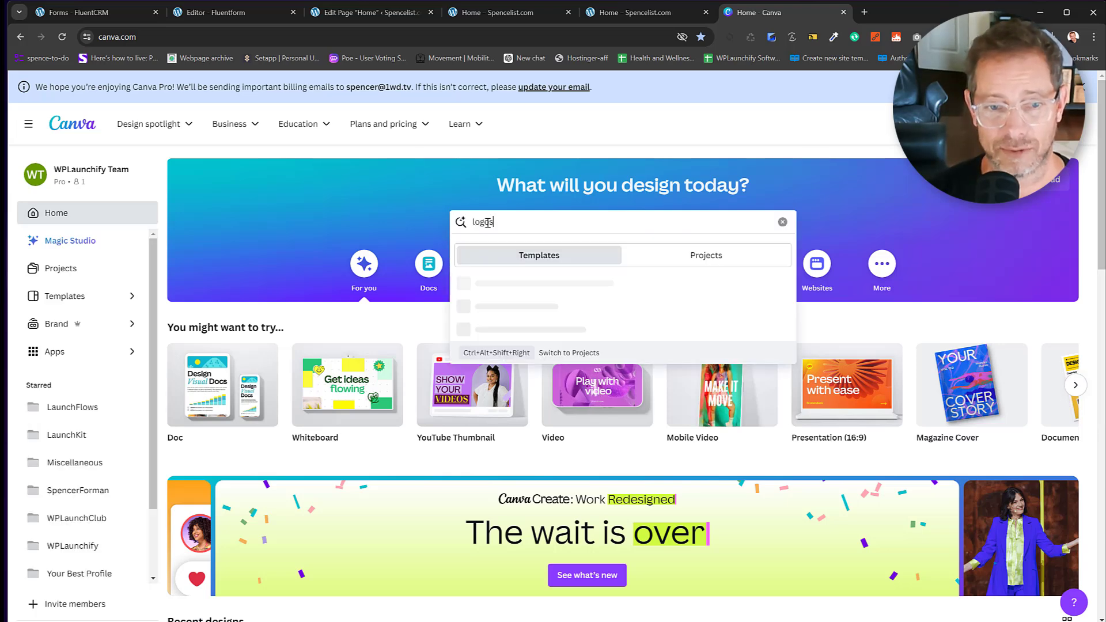
pyautogui.press('Return')
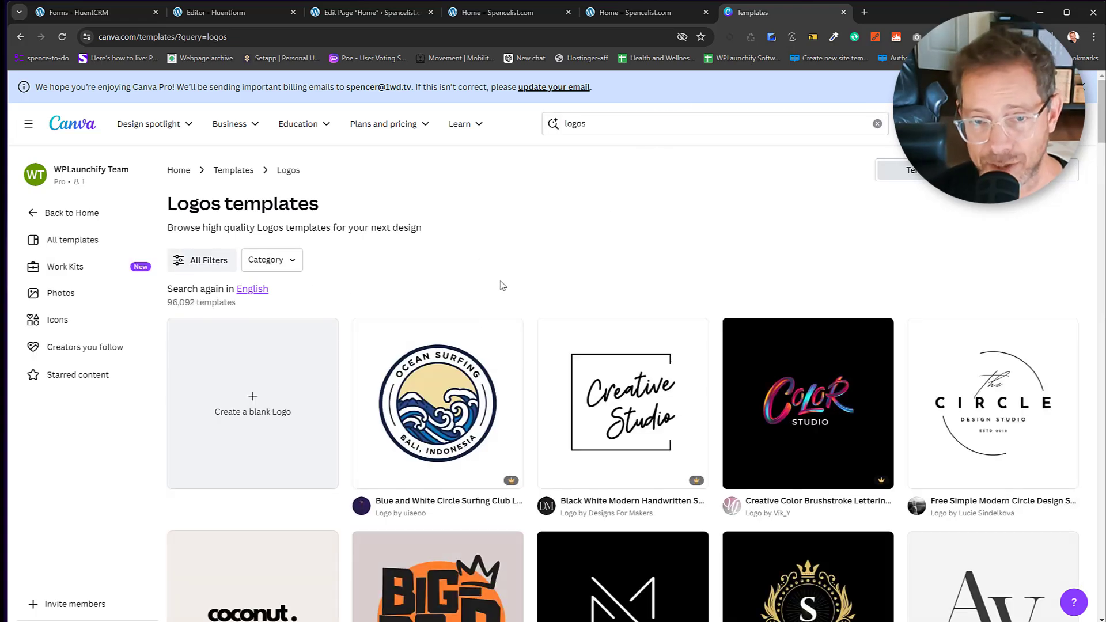
# Try the searches 'logos list' and 'logos newsletter', then return to plain 'logos'.
pyautogui.click(643, 123)
pyautogui.write('list')
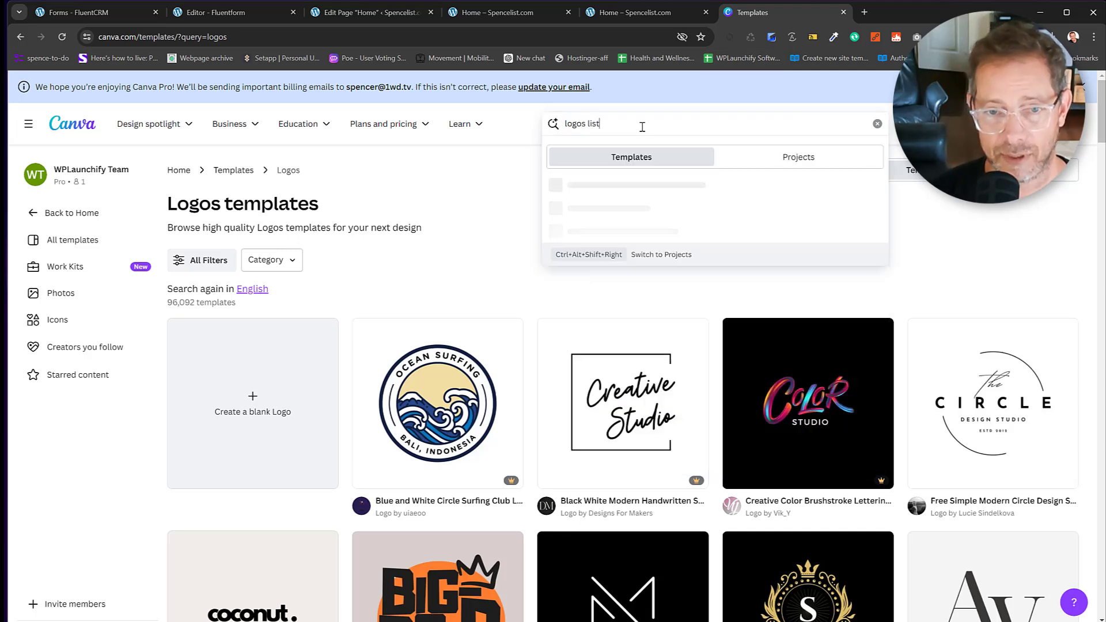
pyautogui.press('Return')
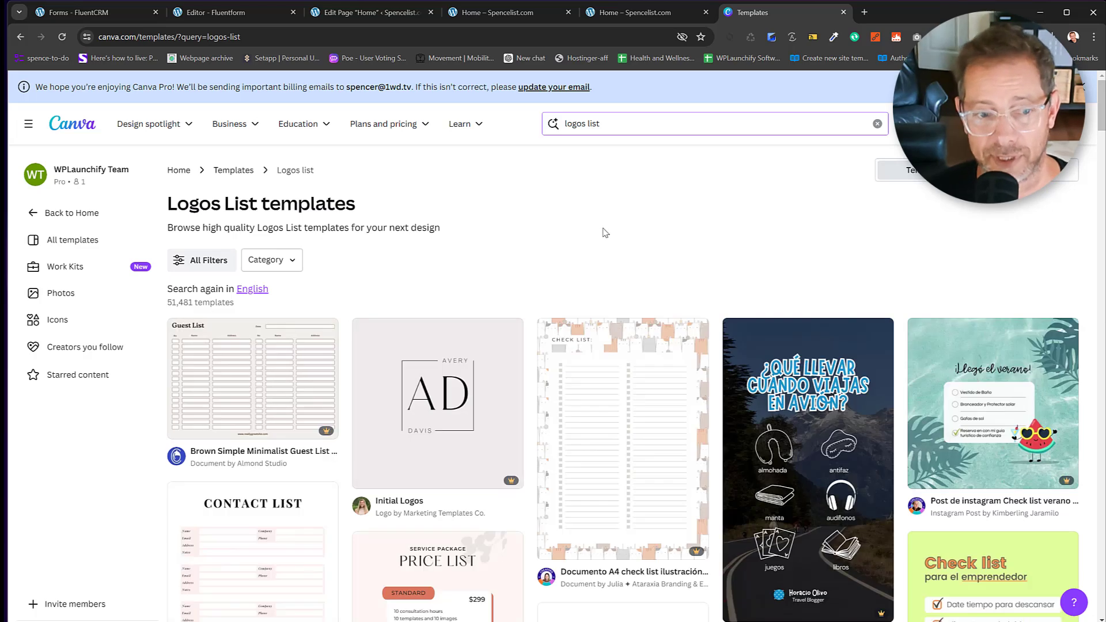
pyautogui.doubleClick(586, 124)
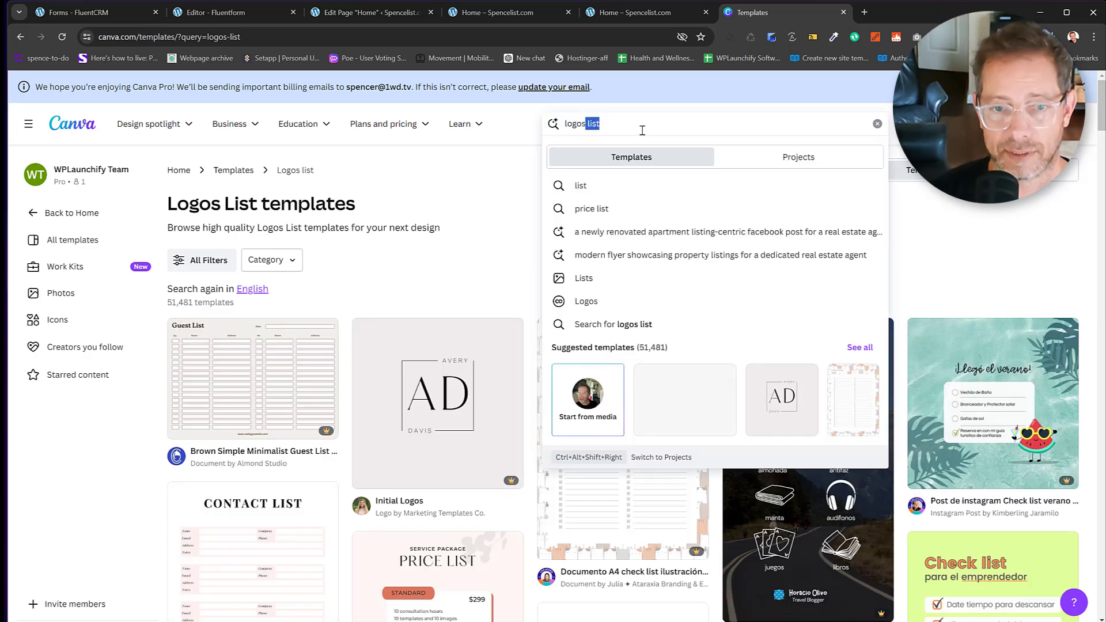
pyautogui.write('newsletter')
pyautogui.press('Return')
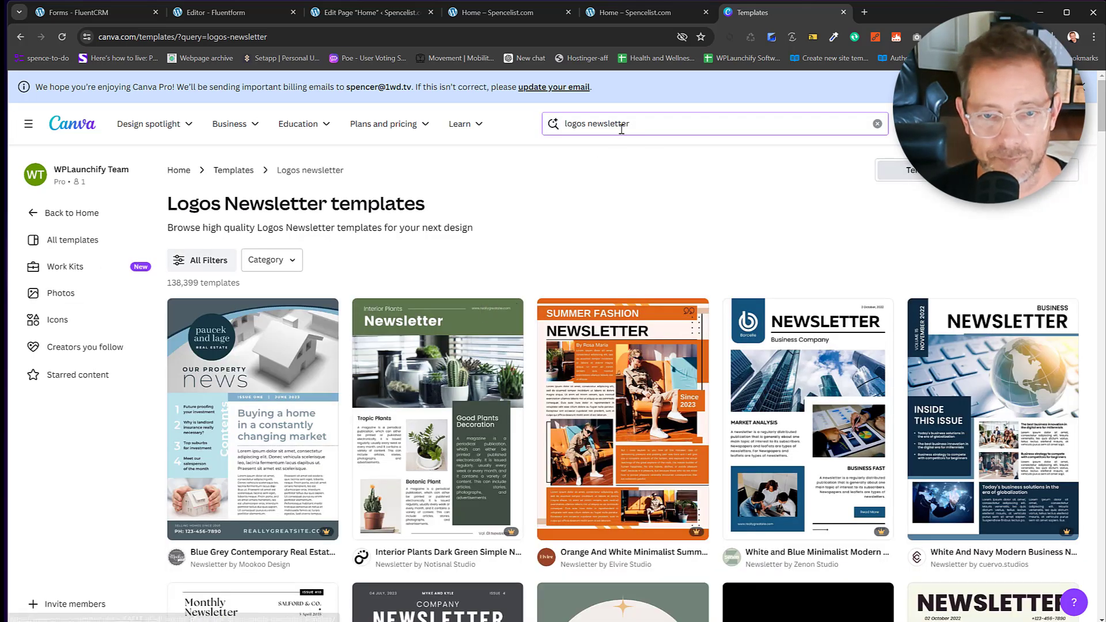
pyautogui.moveTo(631, 124); pyautogui.dragTo(584, 127)
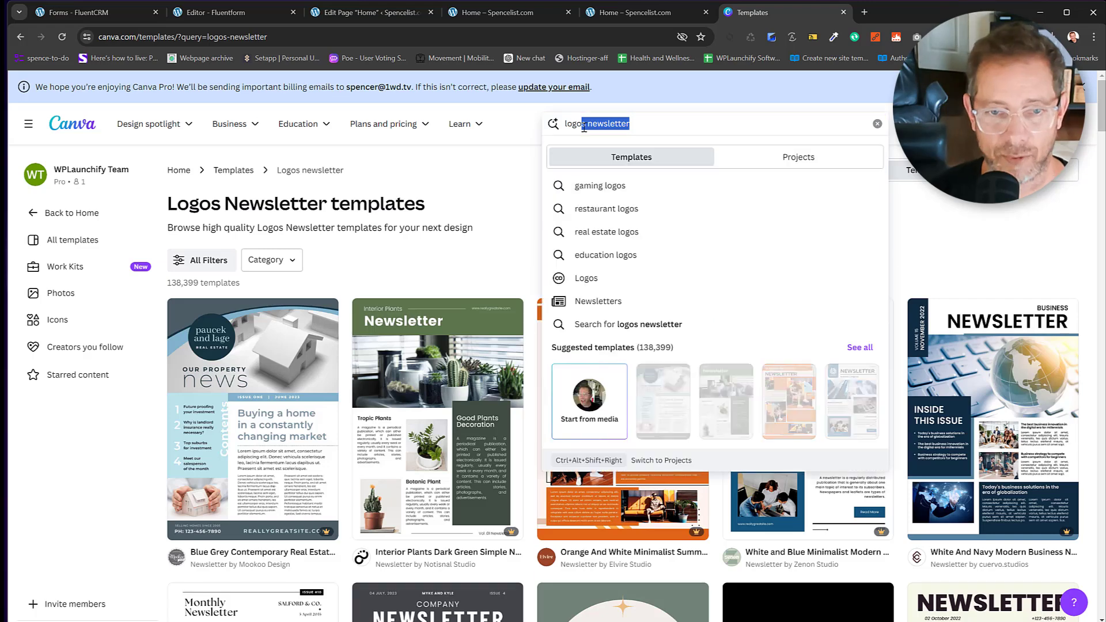
pyautogui.write('s')
pyautogui.press('Return')
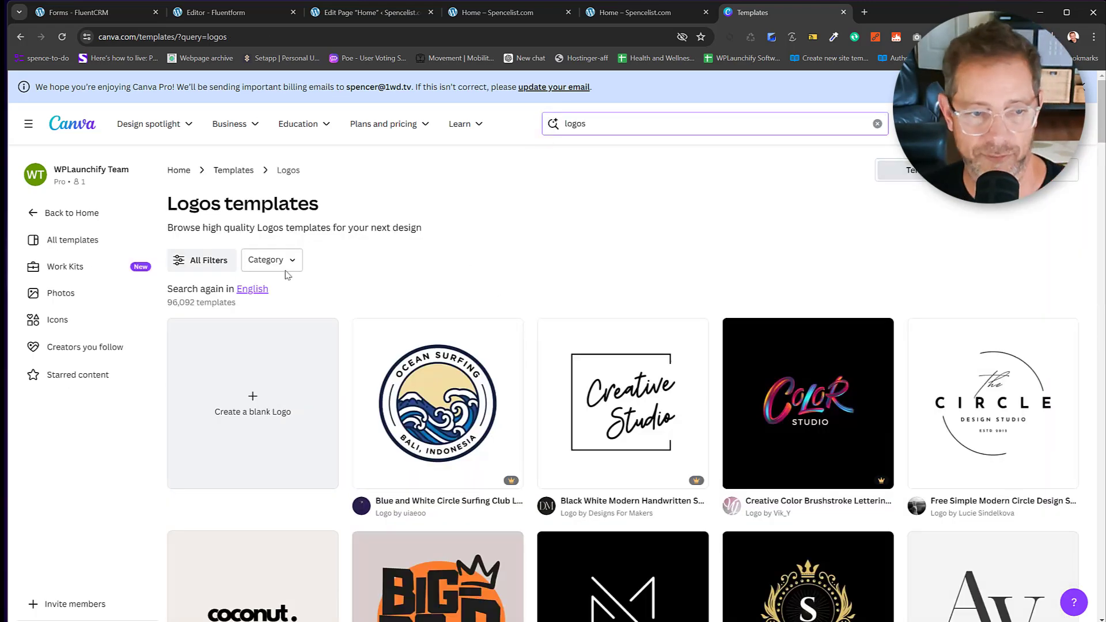
# Filter the logo templates to the Modern style.
pyautogui.click(204, 261)
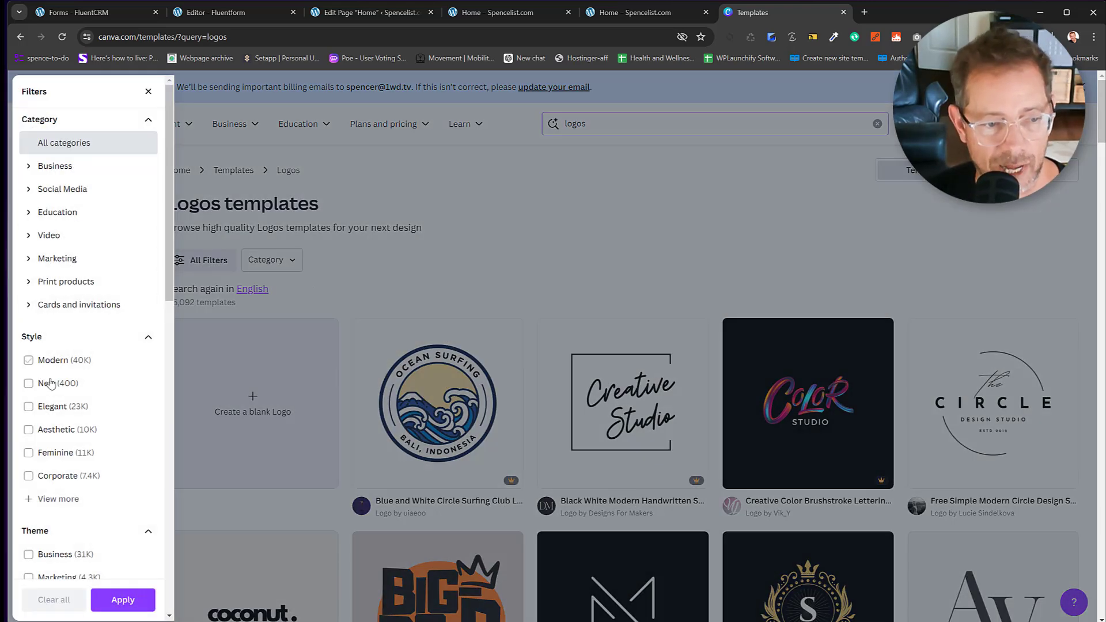
pyautogui.scroll(-2, 52, 415)
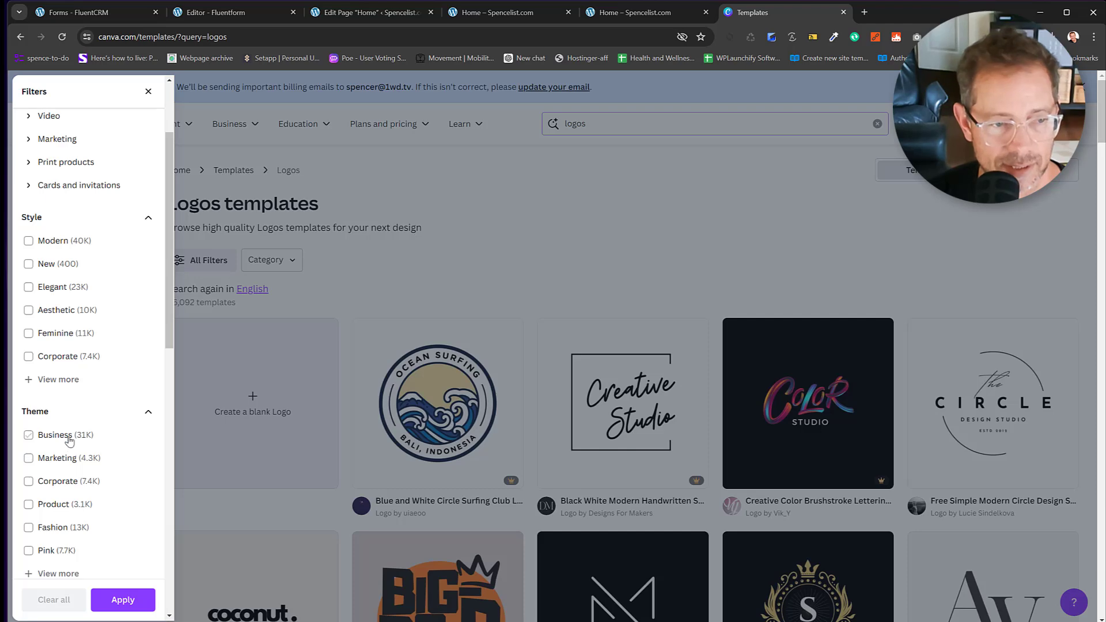
pyautogui.click(28, 241)
pyautogui.click(123, 600)
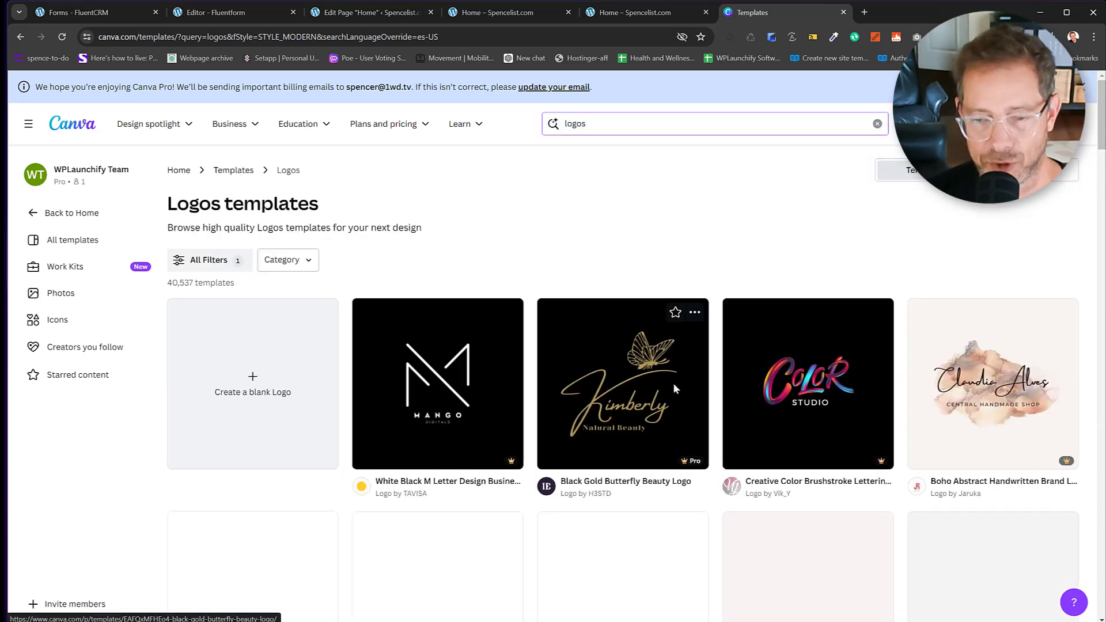
# Find and preview the Adelina Design cream-black monogram logo template.
pyautogui.scroll(-4, 674, 383)
pyautogui.scroll(-7, 671, 398)
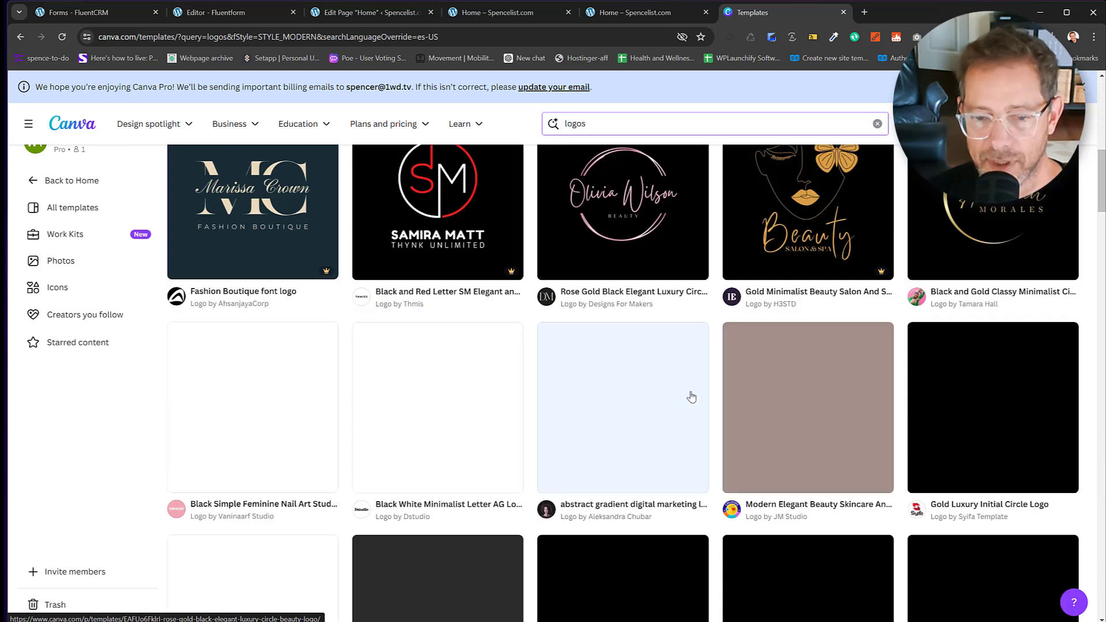
pyautogui.scroll(-5, 692, 397)
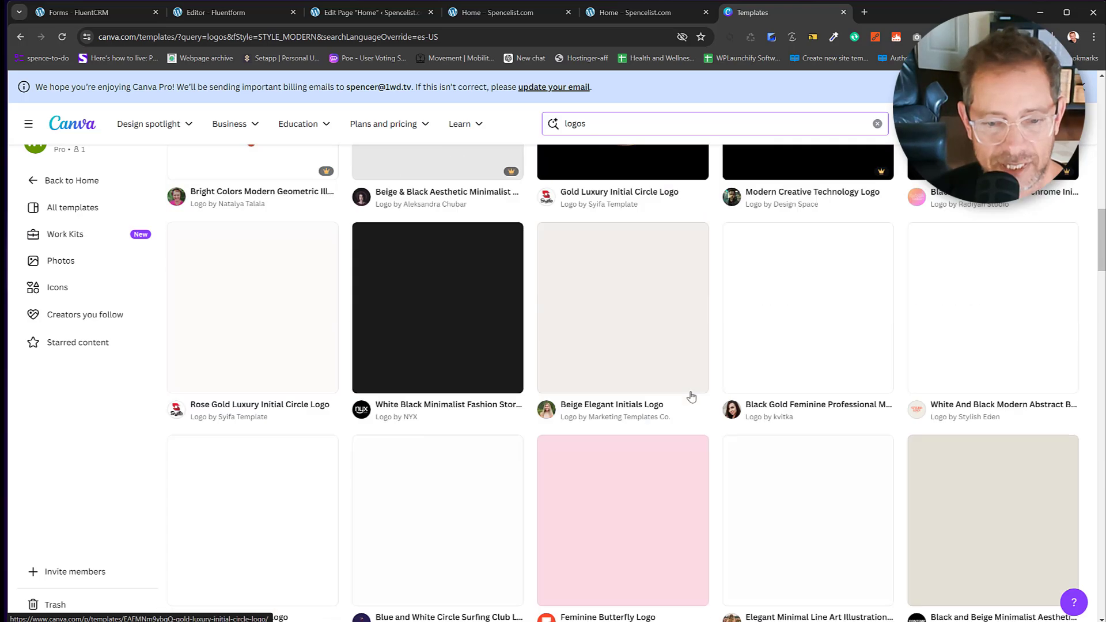
pyautogui.scroll(-5, 685, 397)
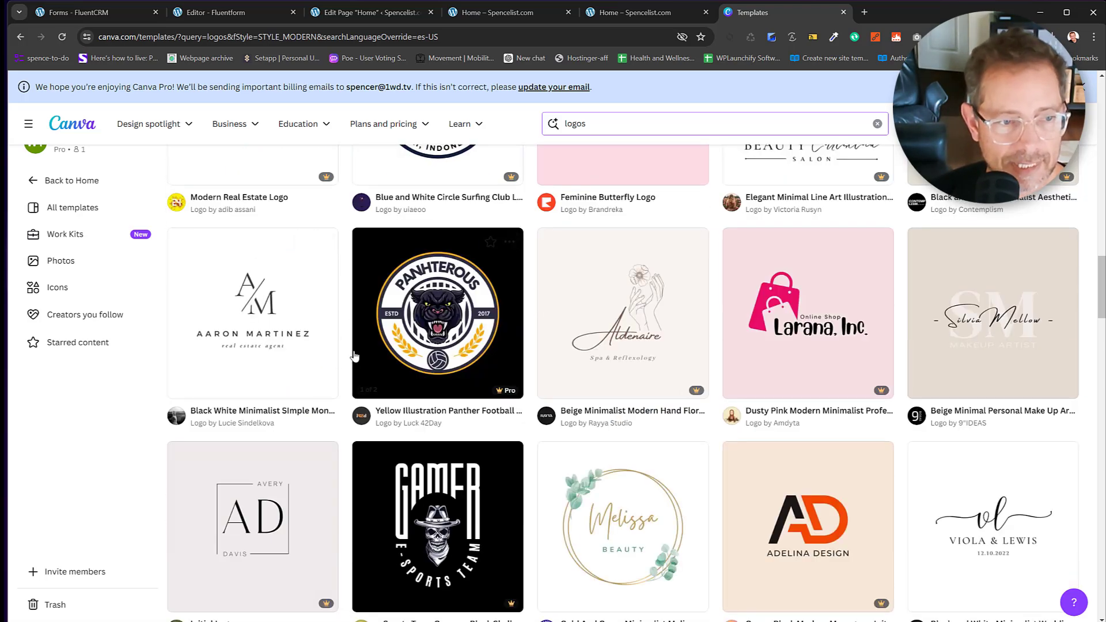
pyautogui.moveTo(324, 337)
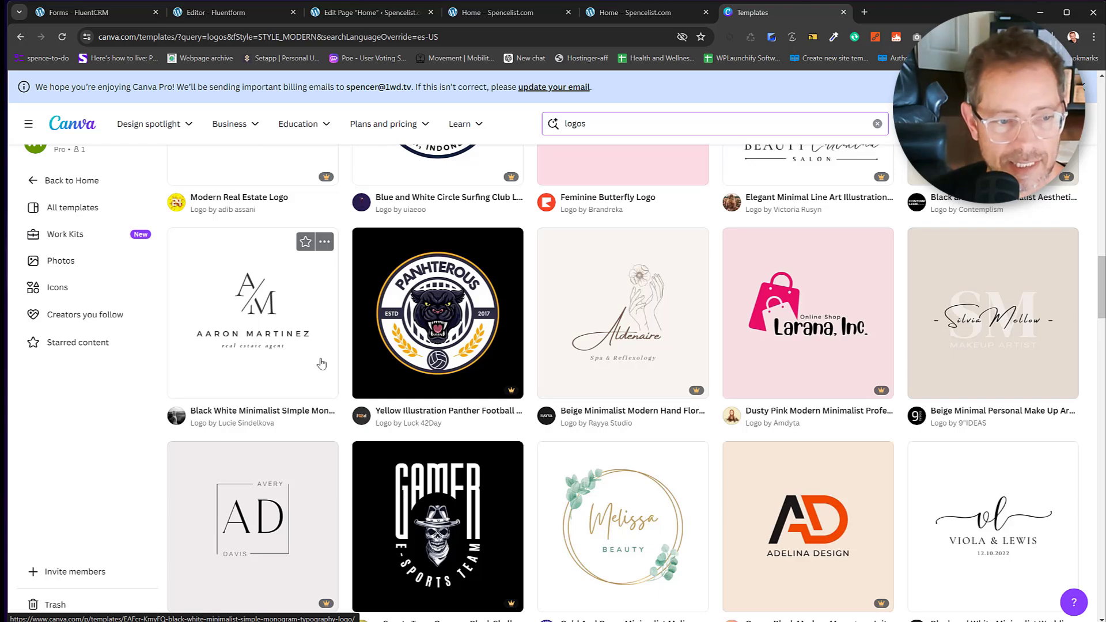
pyautogui.scroll(-5, 346, 366)
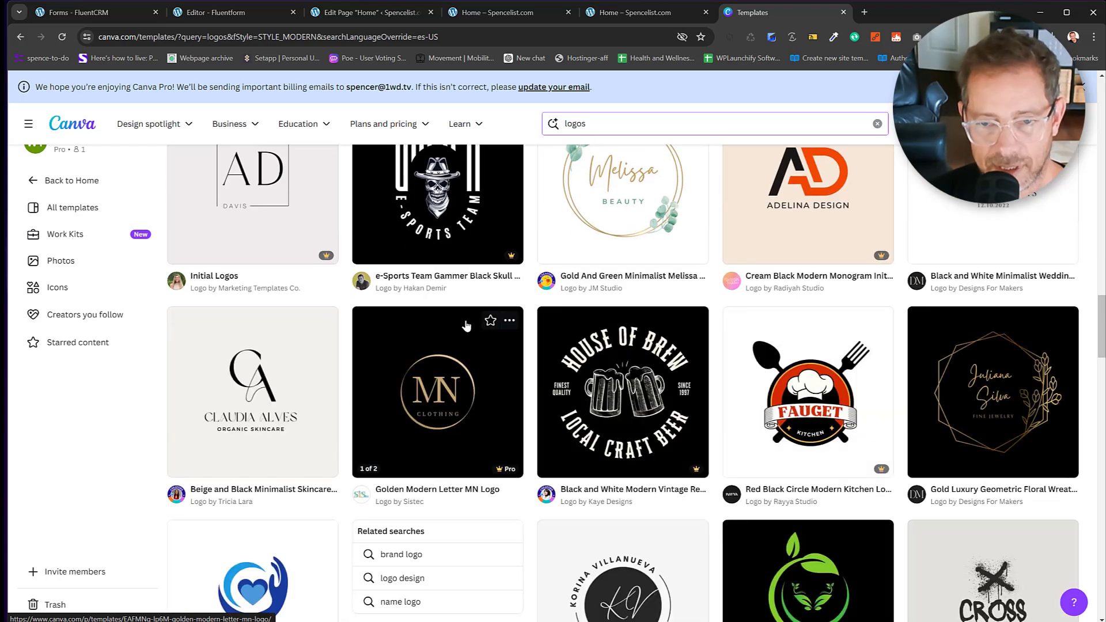
pyautogui.scroll(3, 791, 294)
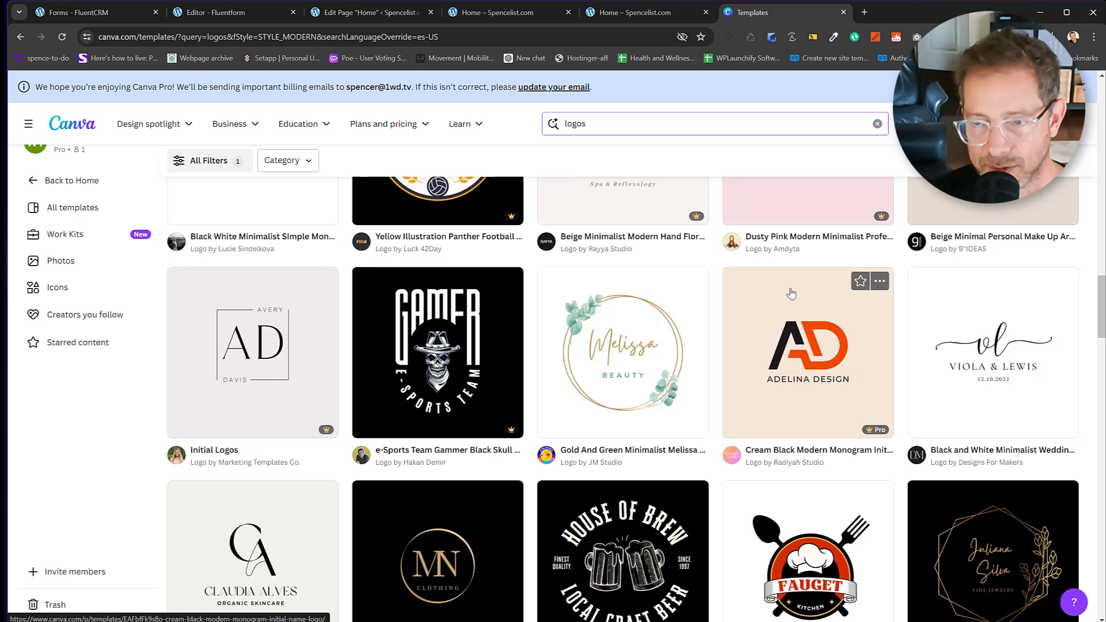
pyautogui.click(797, 364)
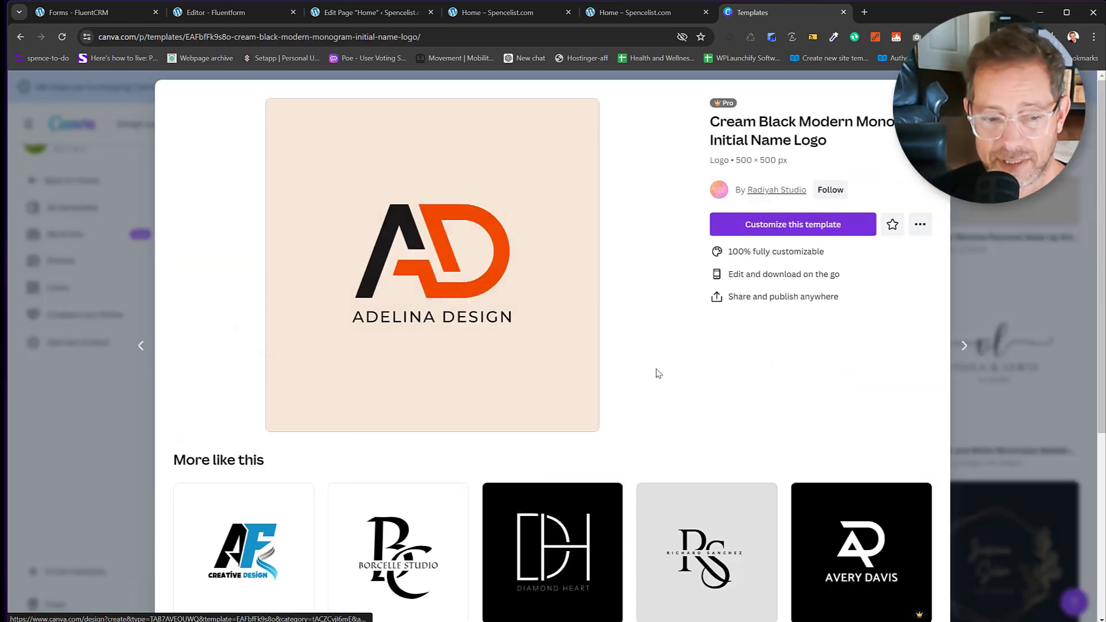
pyautogui.scroll(-3, 634, 398)
pyautogui.scroll(-4, 571, 423)
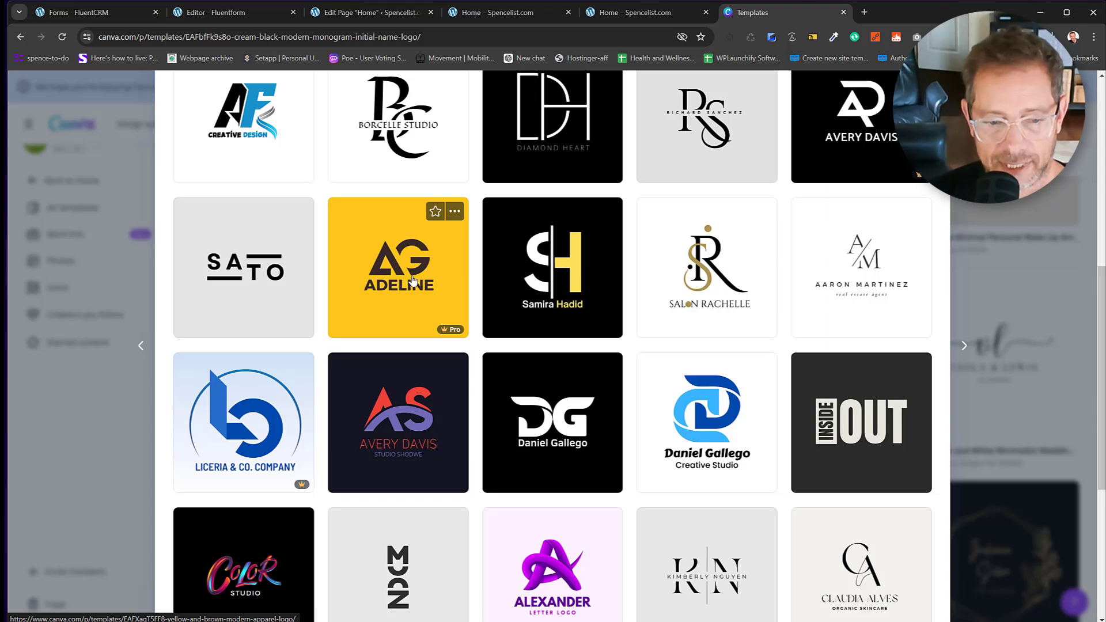
pyautogui.scroll(5, 452, 279)
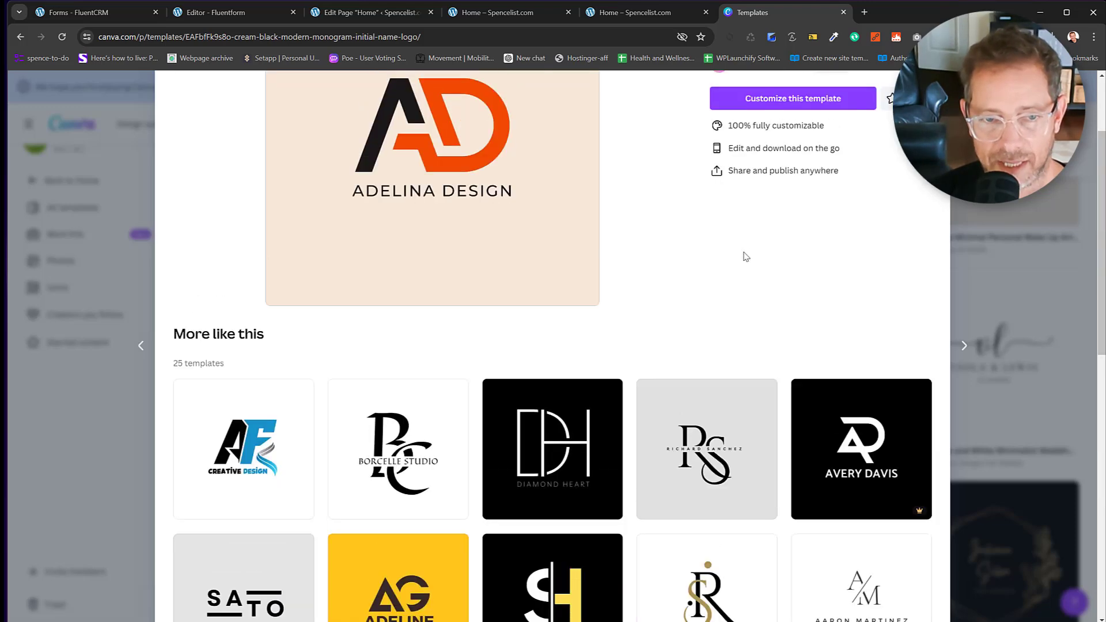
pyautogui.scroll(2, 788, 136)
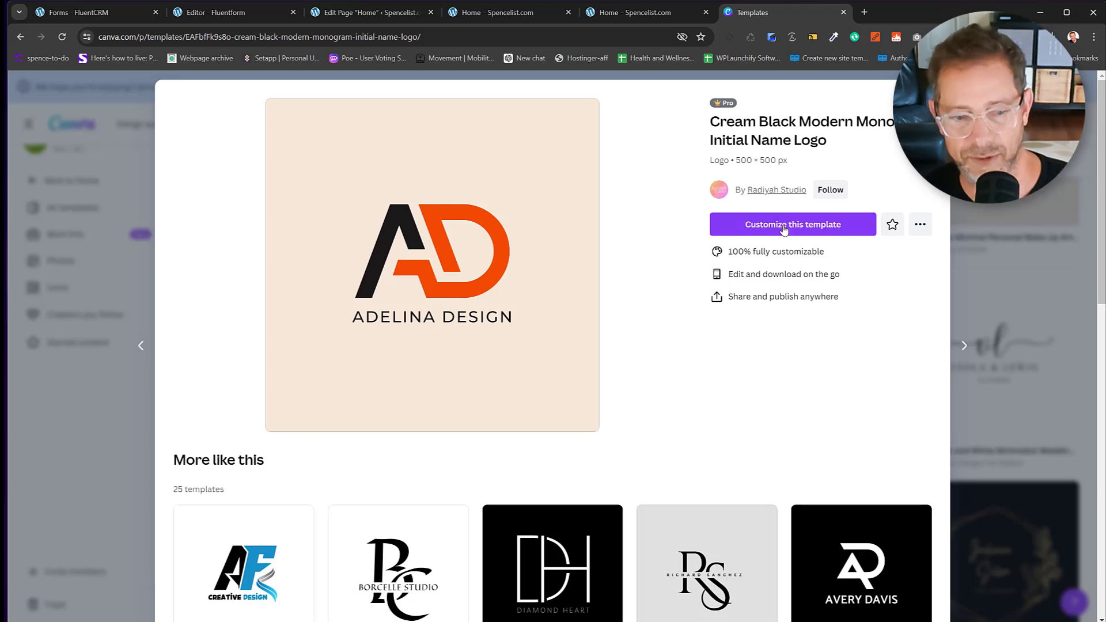
# Customize the AD monogram template and delete its AD graphic.
pyautogui.click(785, 230)
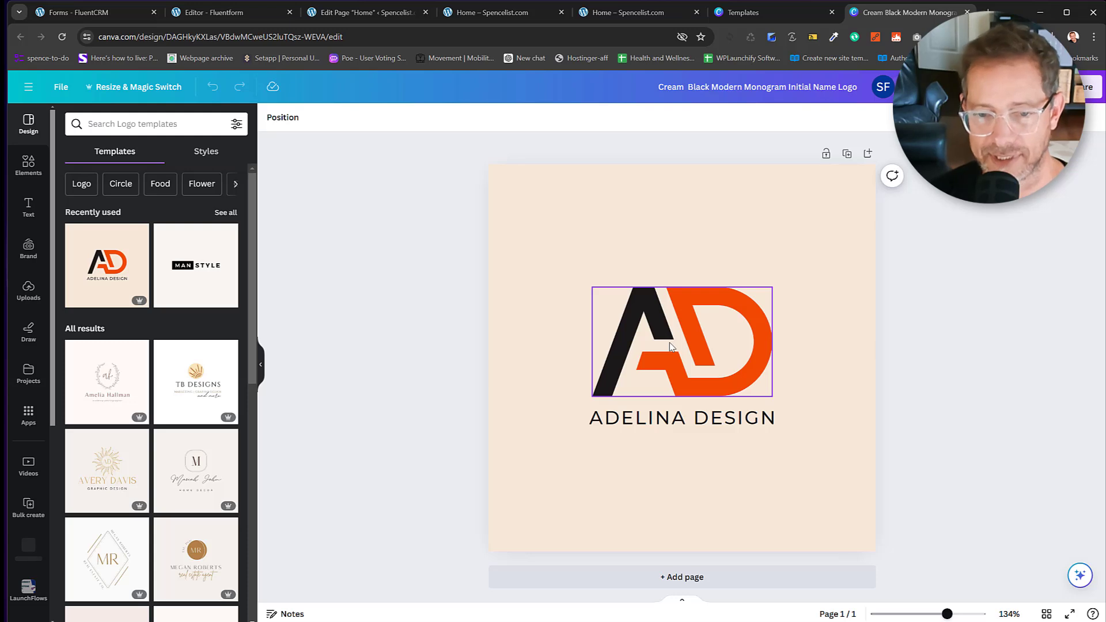
pyautogui.doubleClick(670, 346)
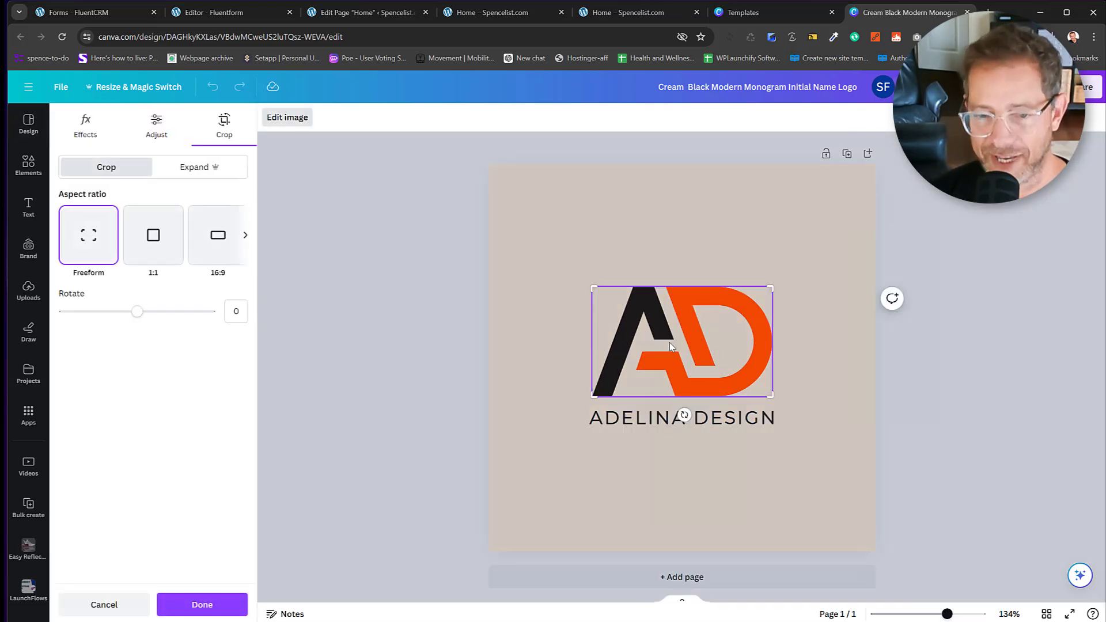
pyautogui.press('Delete')
# Change the ADELINA DESIGN wordmark to 'SPENCE LIST' and browse the uploaded images.
pyautogui.click(650, 426)
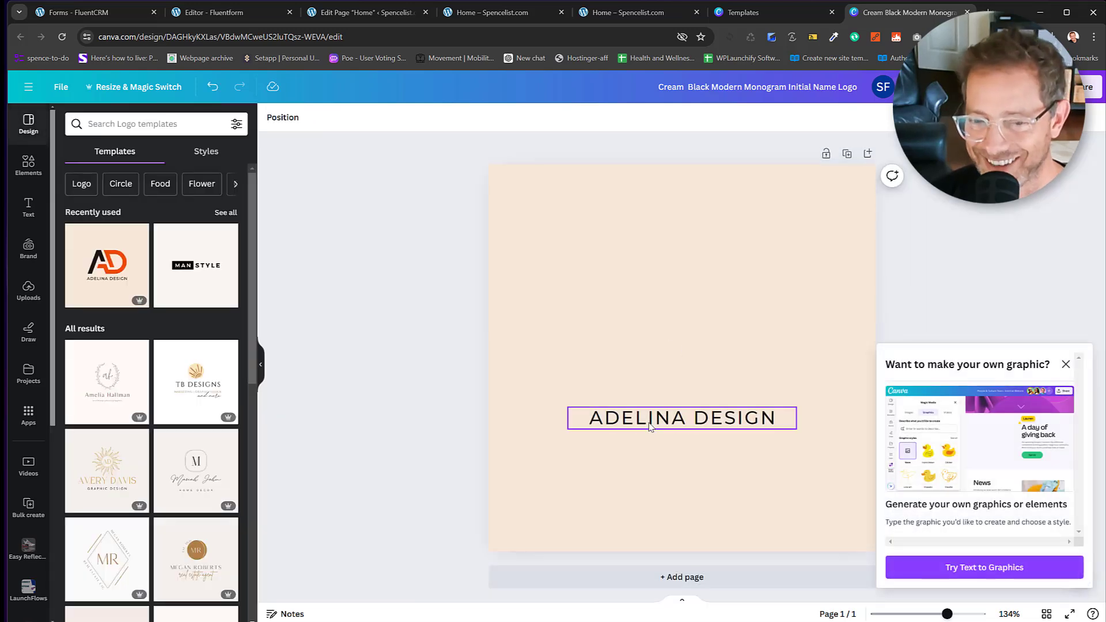
pyautogui.doubleClick(650, 425)
pyautogui.write('SPENCE LIST')
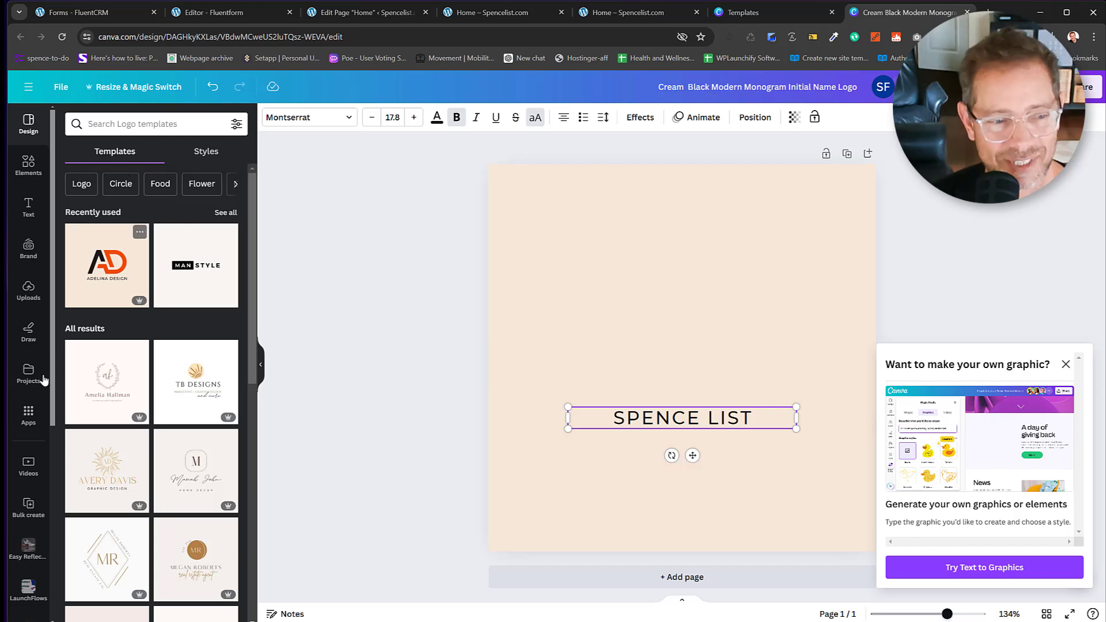
pyautogui.click(29, 291)
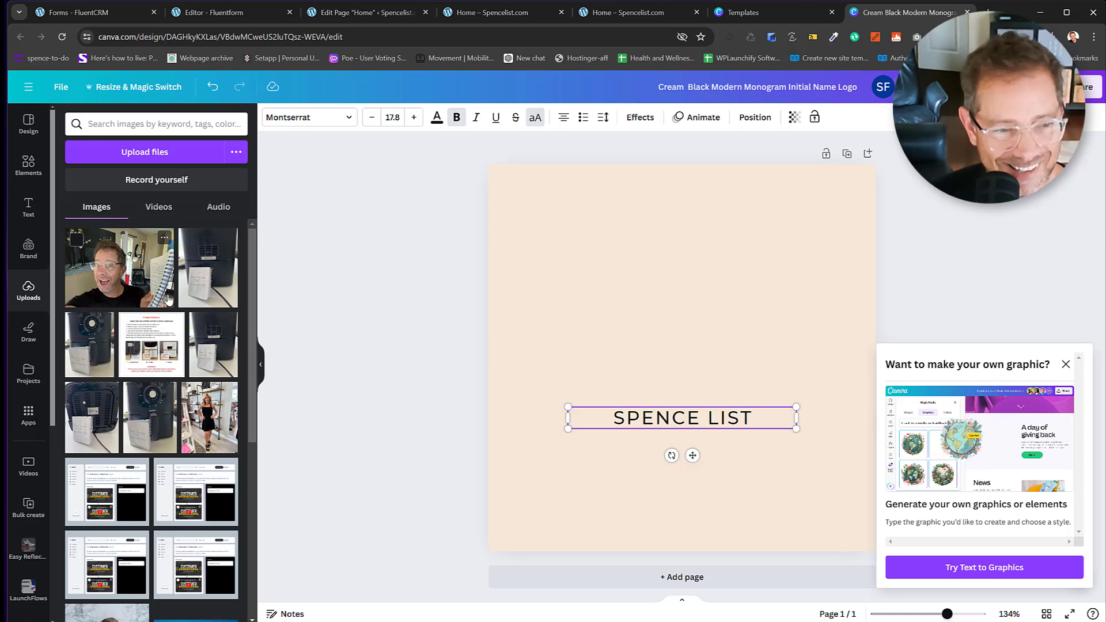
pyautogui.scroll(-5, 133, 365)
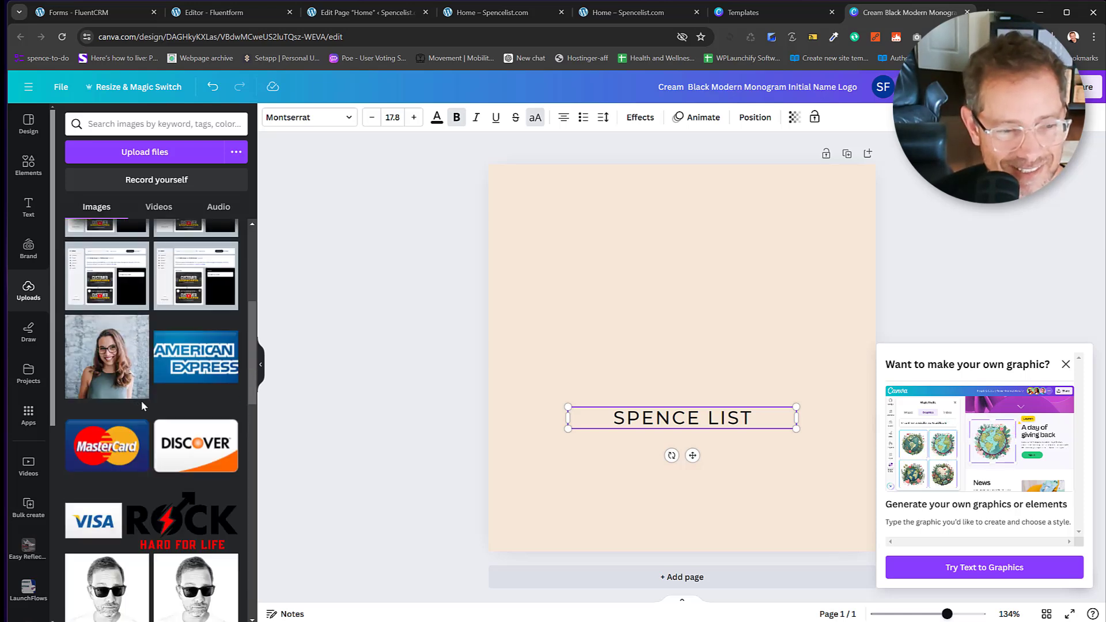
pyautogui.scroll(-4, 142, 403)
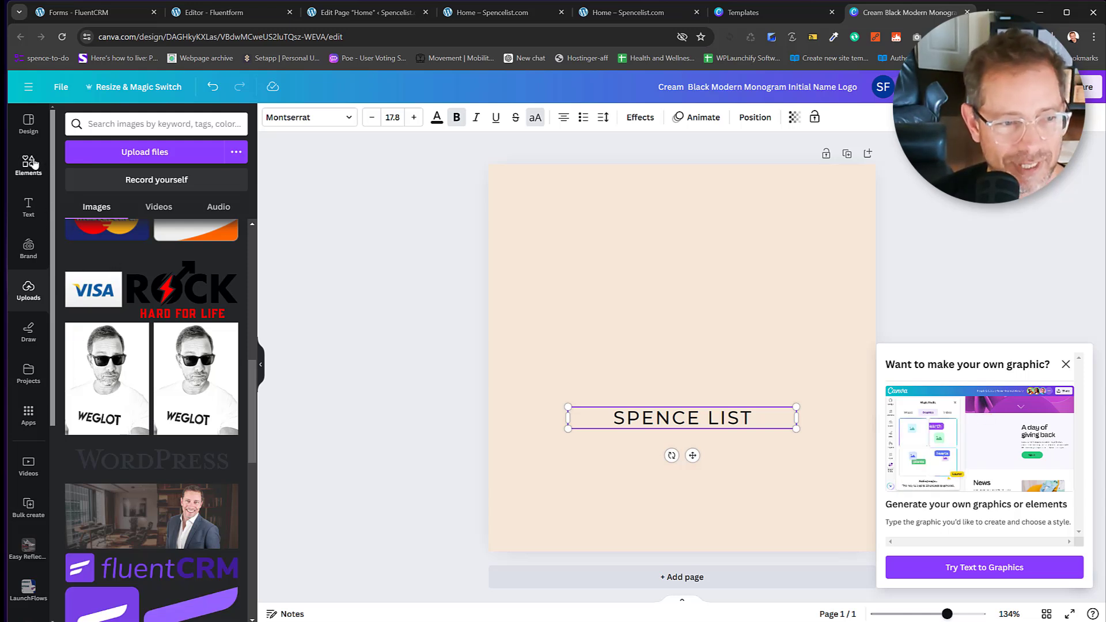
# Add a 'circle' frame element above SPENCE LIST and recolour its ring black.
pyautogui.click(112, 126)
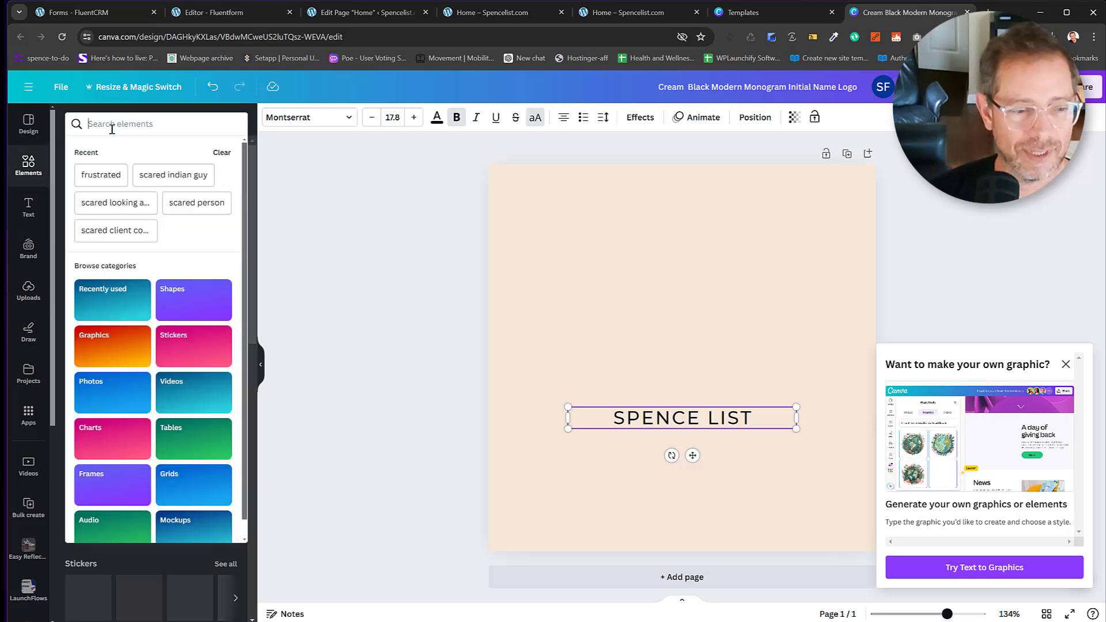
pyautogui.write('cic')
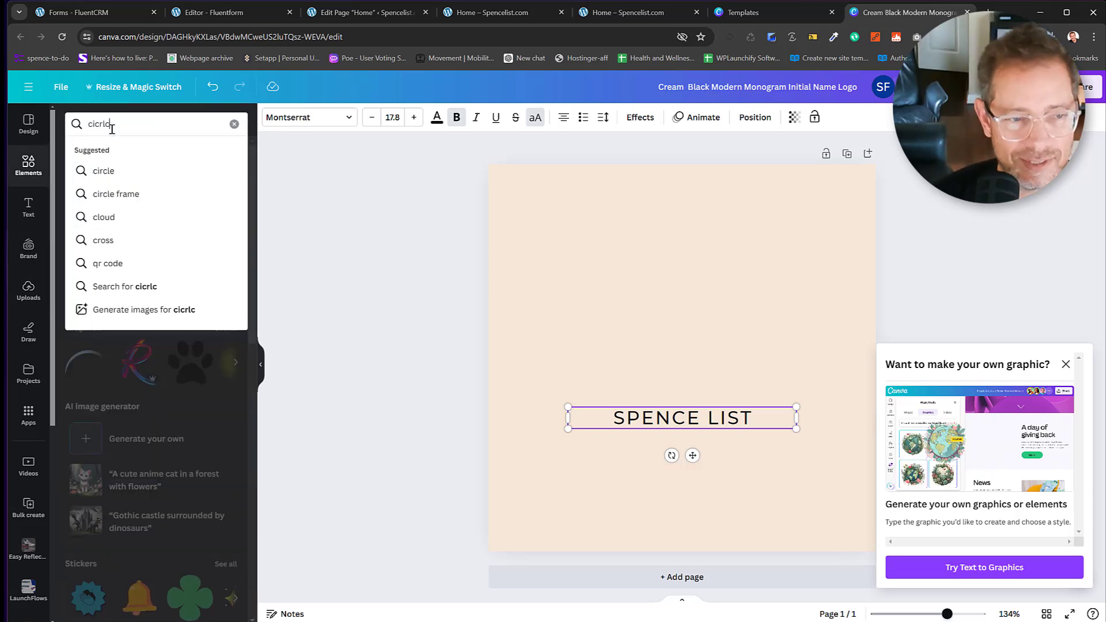
pyautogui.press('BackSpace')
pyautogui.write('rcle')
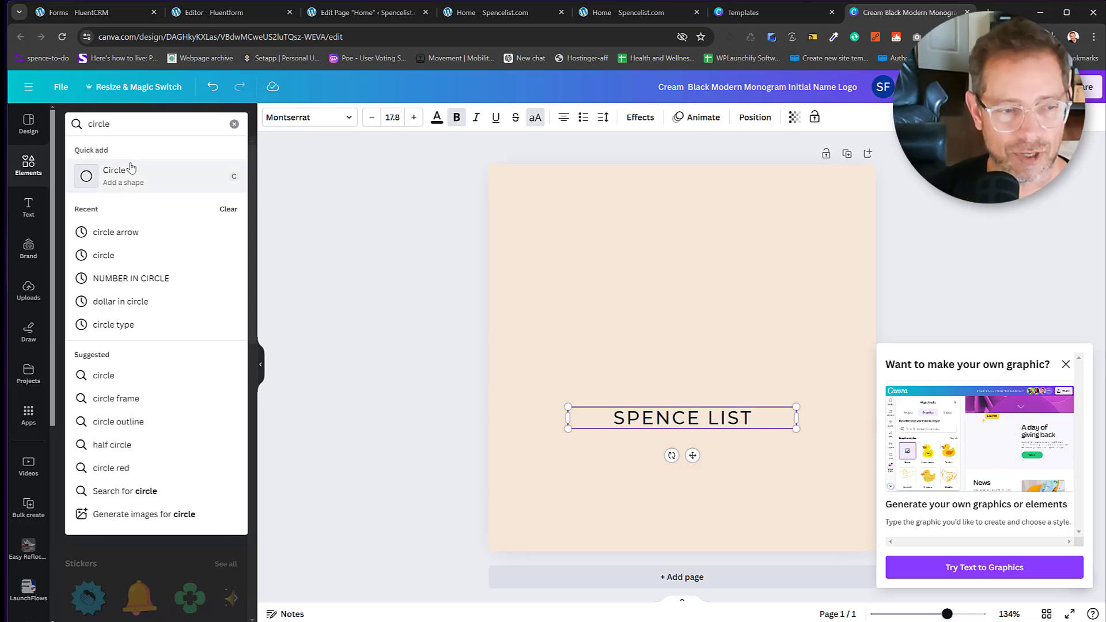
pyautogui.press('Return')
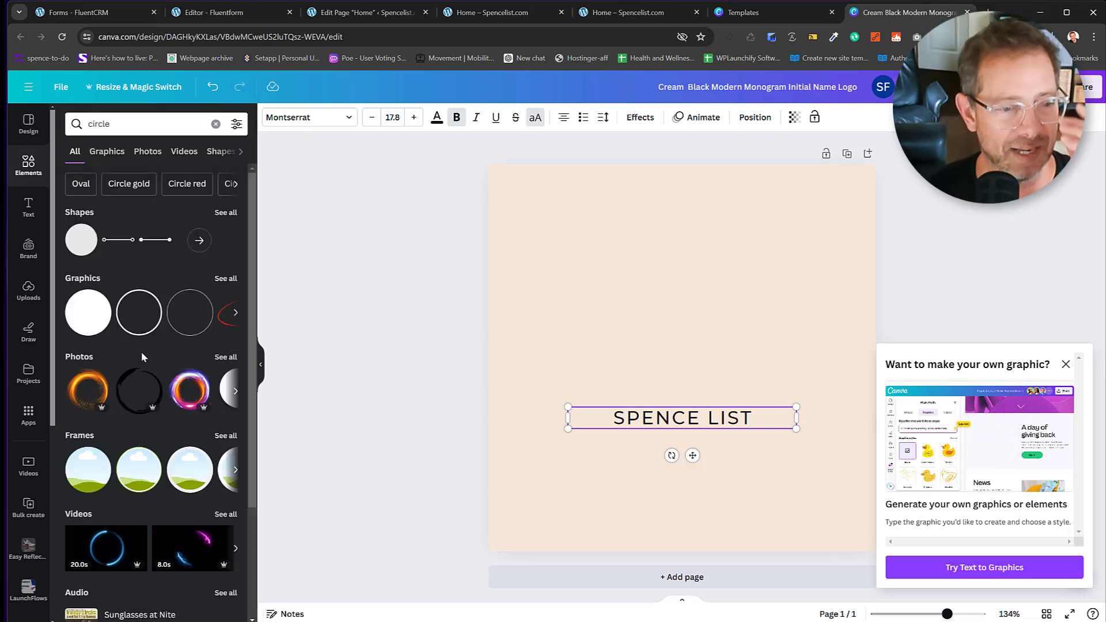
pyautogui.click(193, 481)
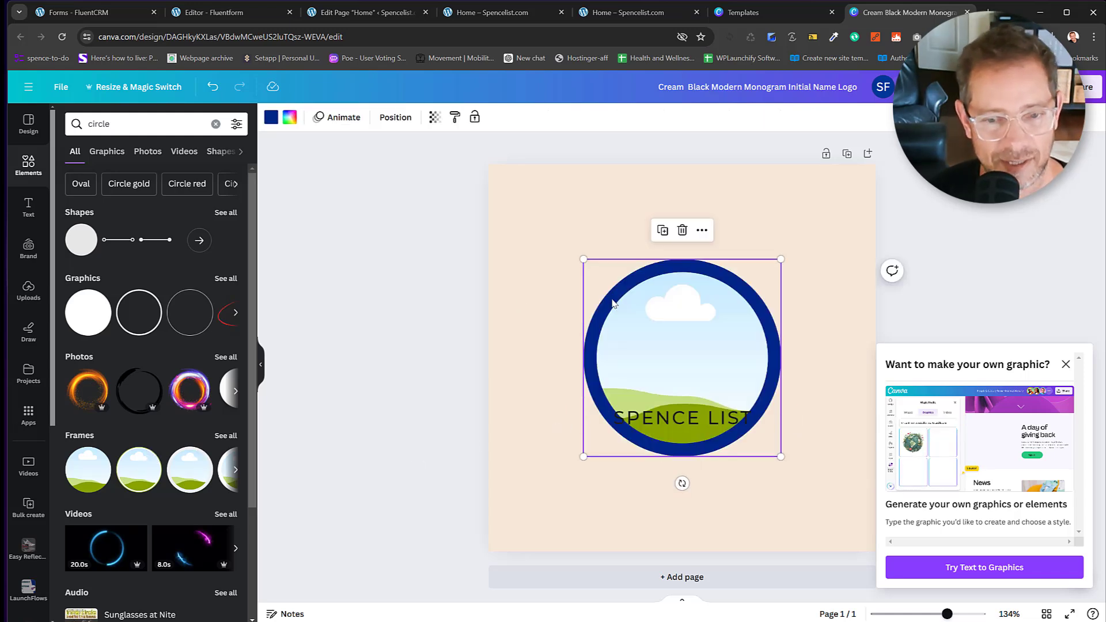
pyautogui.moveTo(641, 288); pyautogui.dragTo(634, 231)
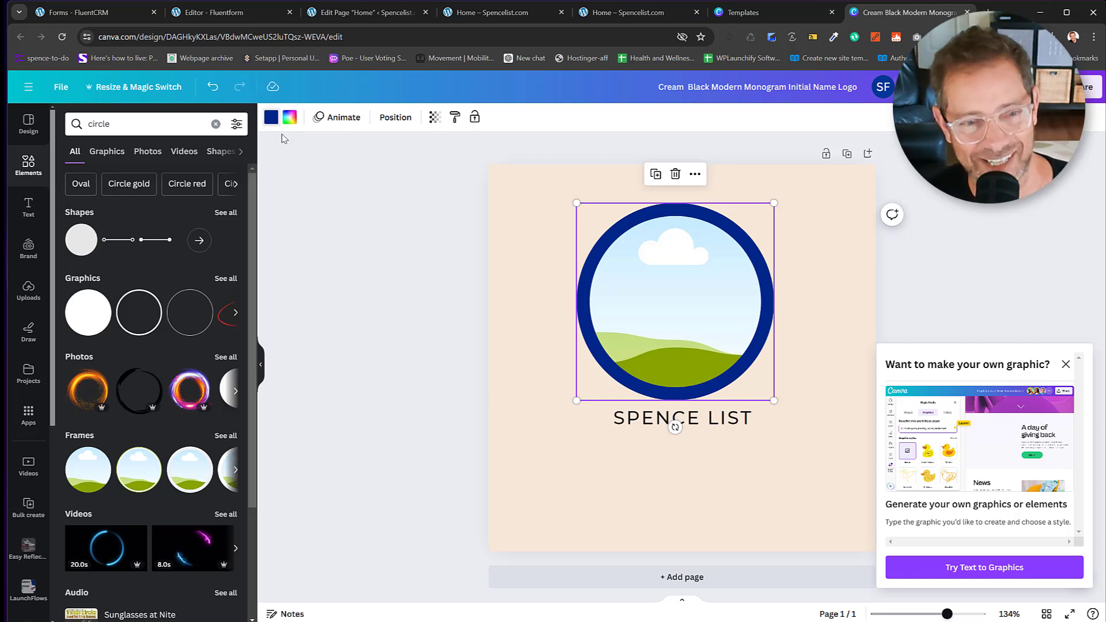
pyautogui.click(272, 120)
pyautogui.click(134, 188)
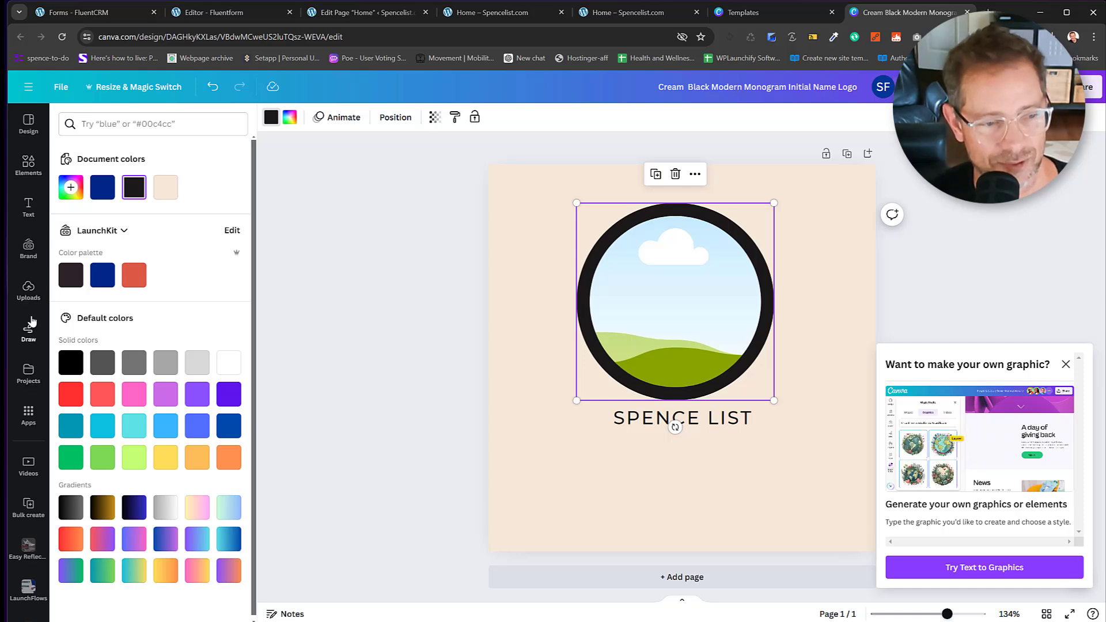
# Drop the uploaded sunglasses portrait into the circle frame.
pyautogui.click(28, 291)
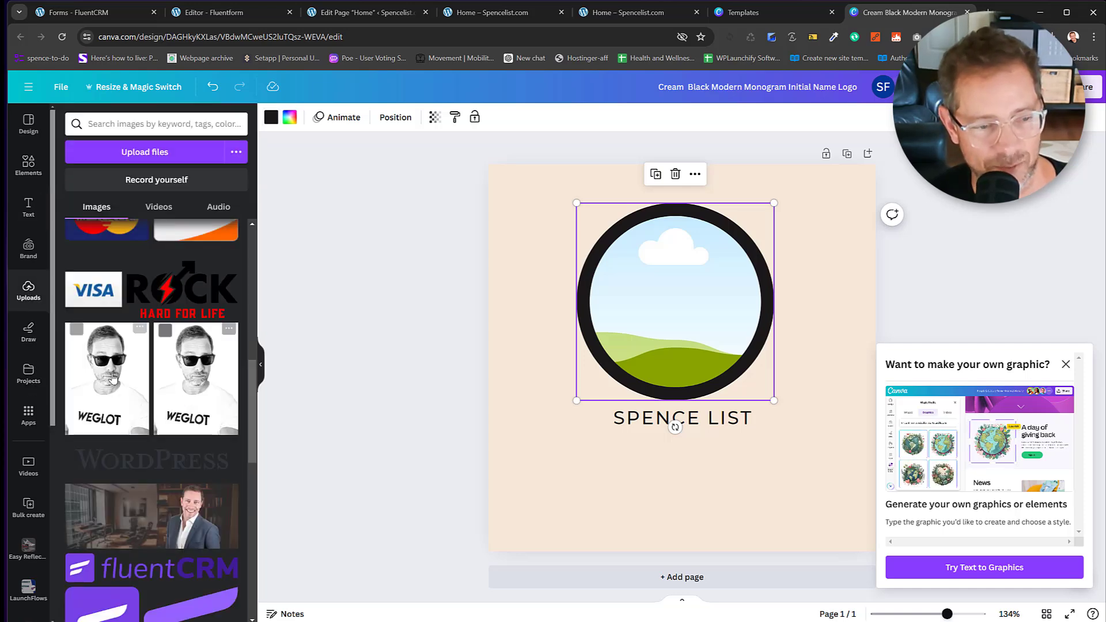
pyautogui.moveTo(106, 375); pyautogui.dragTo(657, 304)
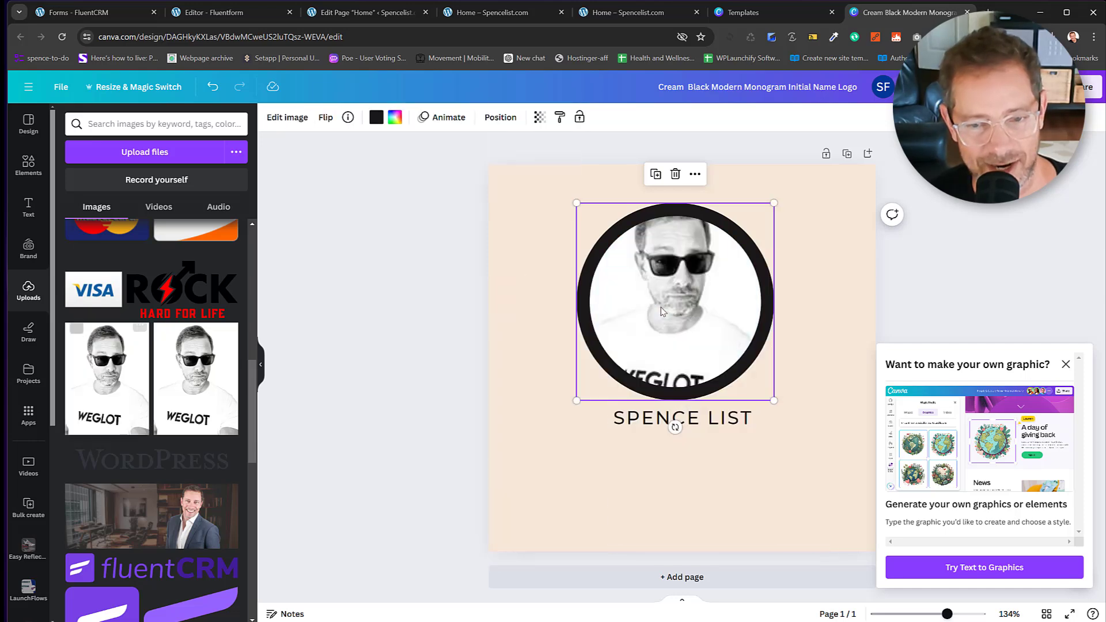
pyautogui.doubleClick(775, 402)
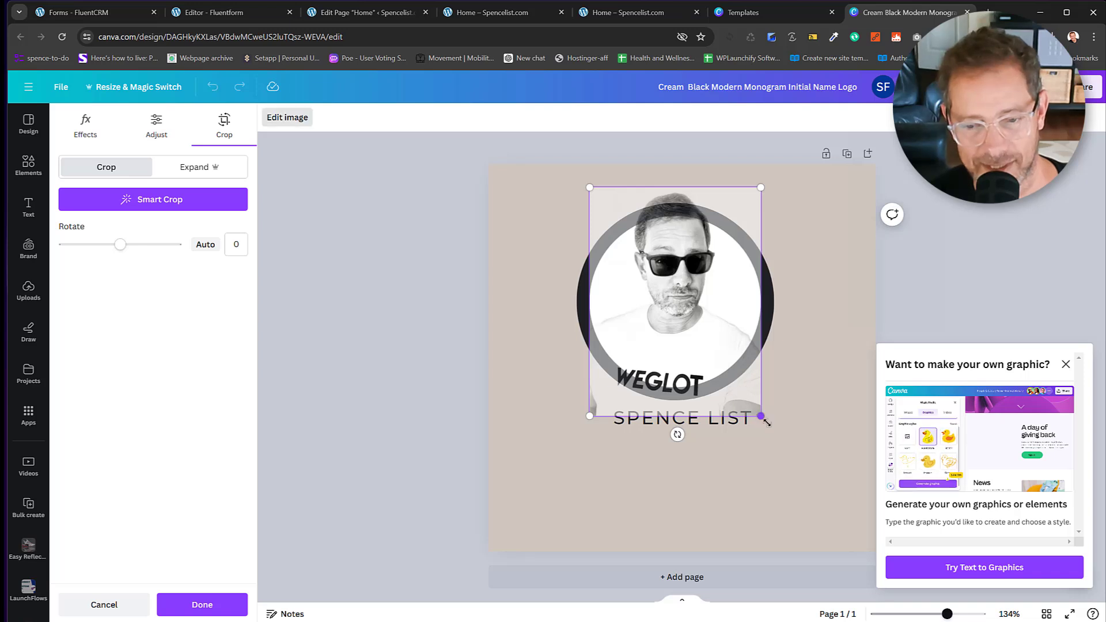
# Crop the portrait to the face, then select it together with the SPENCE LIST text.
pyautogui.moveTo(762, 419); pyautogui.dragTo(837, 485)
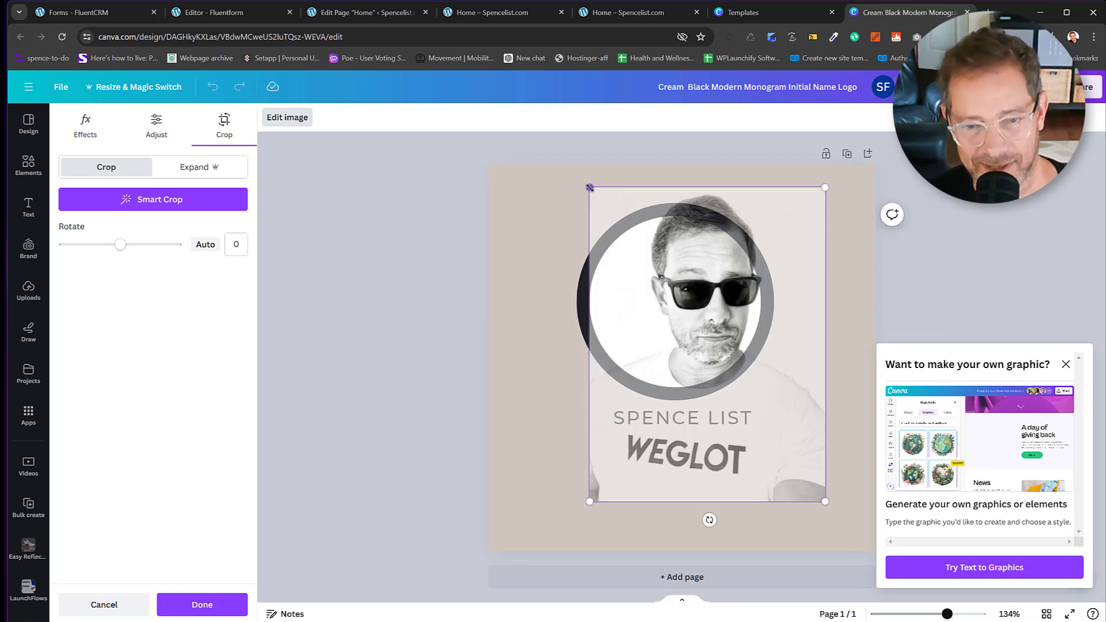
pyautogui.moveTo(559, 177); pyautogui.dragTo(524, 161)
pyautogui.moveTo(672, 275); pyautogui.dragTo(656, 303)
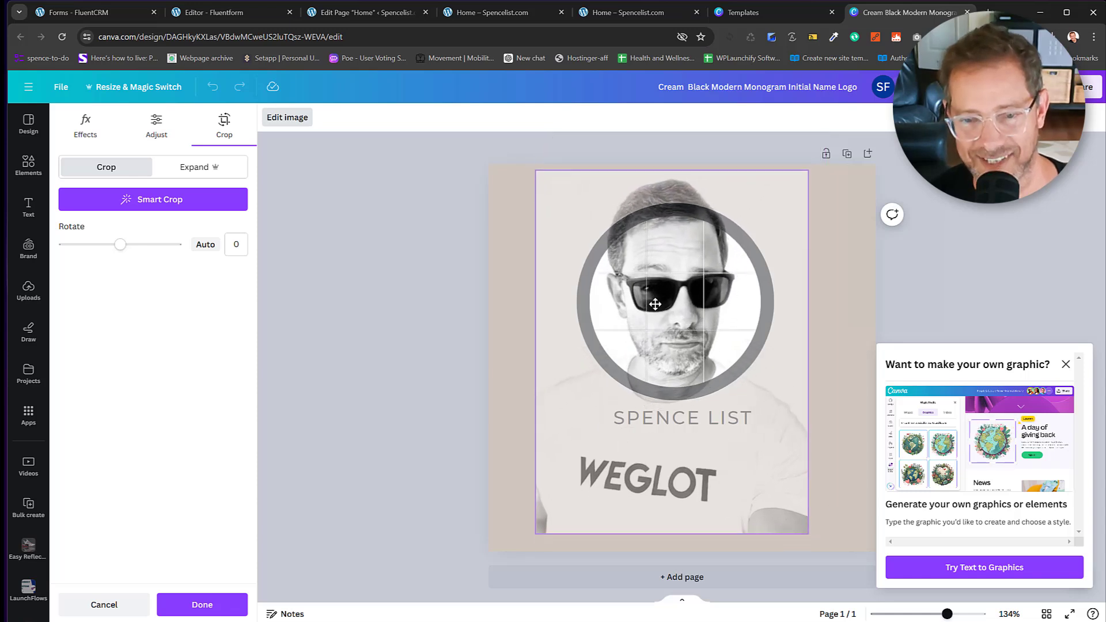
pyautogui.click(935, 268)
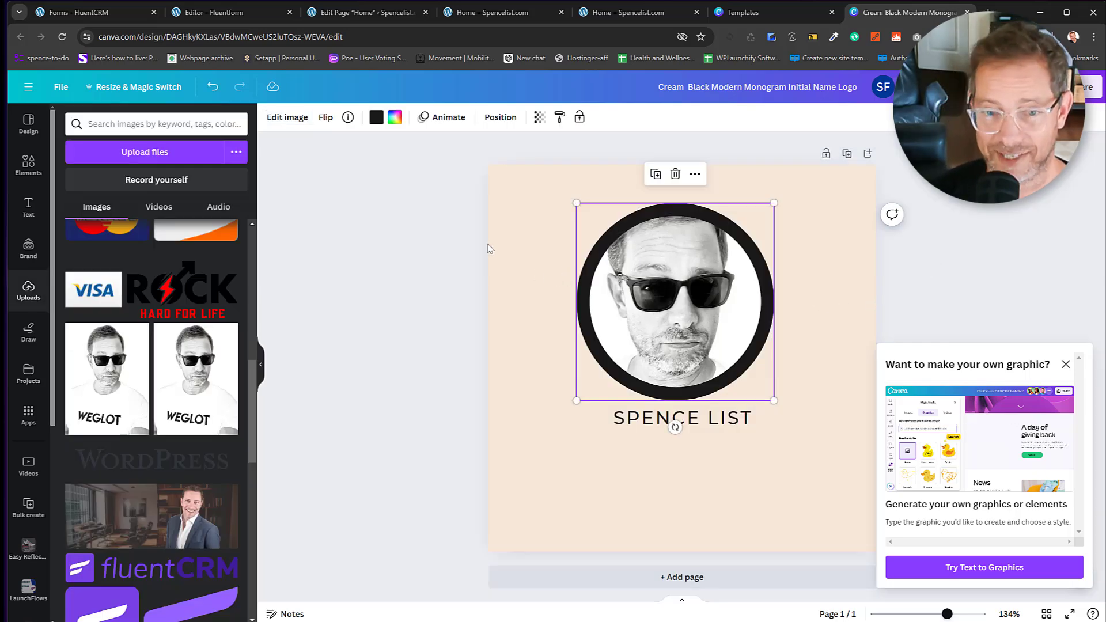
pyautogui.moveTo(560, 234); pyautogui.dragTo(690, 382)
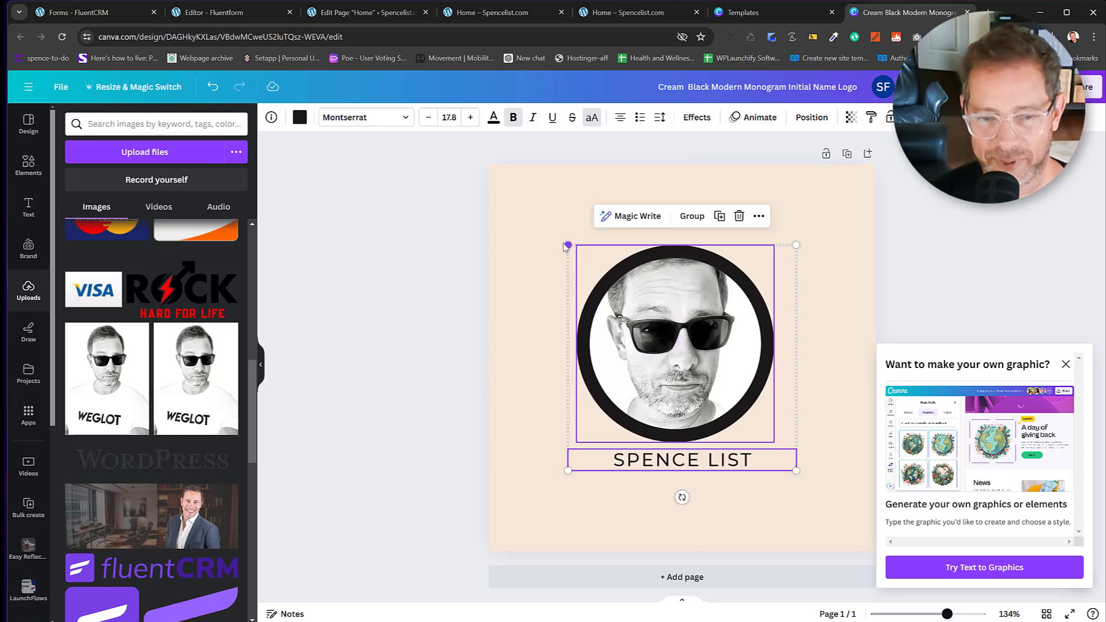
# Enlarge the photo and SPENCE LIST text group and move it toward the page centre.
pyautogui.moveTo(569, 246); pyautogui.dragTo(482, 174)
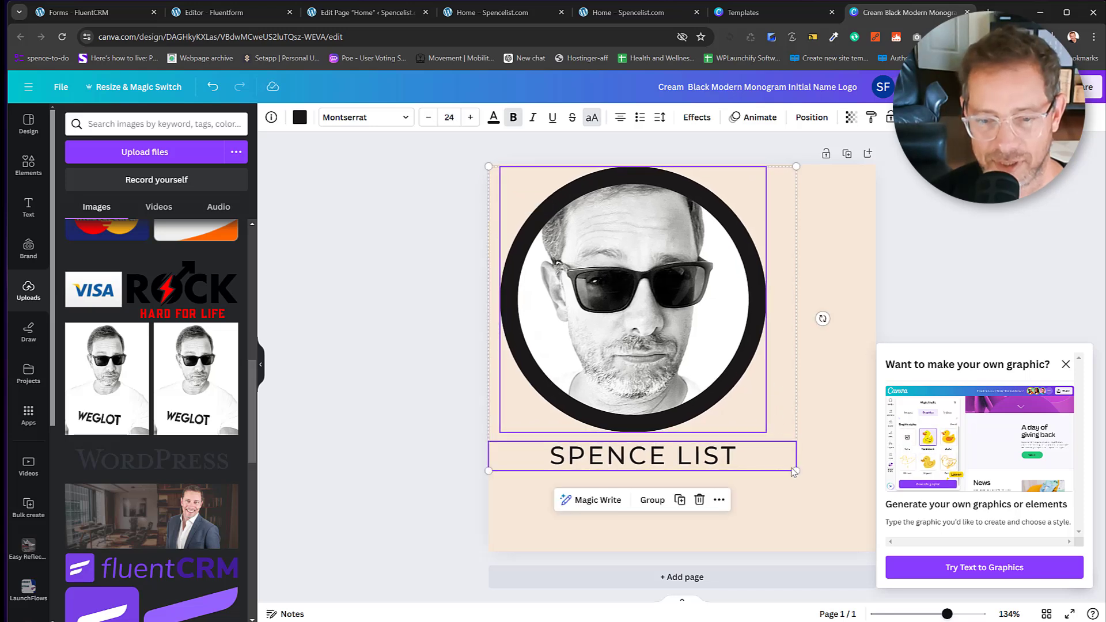
pyautogui.moveTo(796, 472); pyautogui.dragTo(859, 533)
pyautogui.moveTo(684, 336)
pyautogui.mouseDown()
pyautogui.moveTo(718, 346)
pyautogui.moveTo(678, 343)
pyautogui.mouseUp()
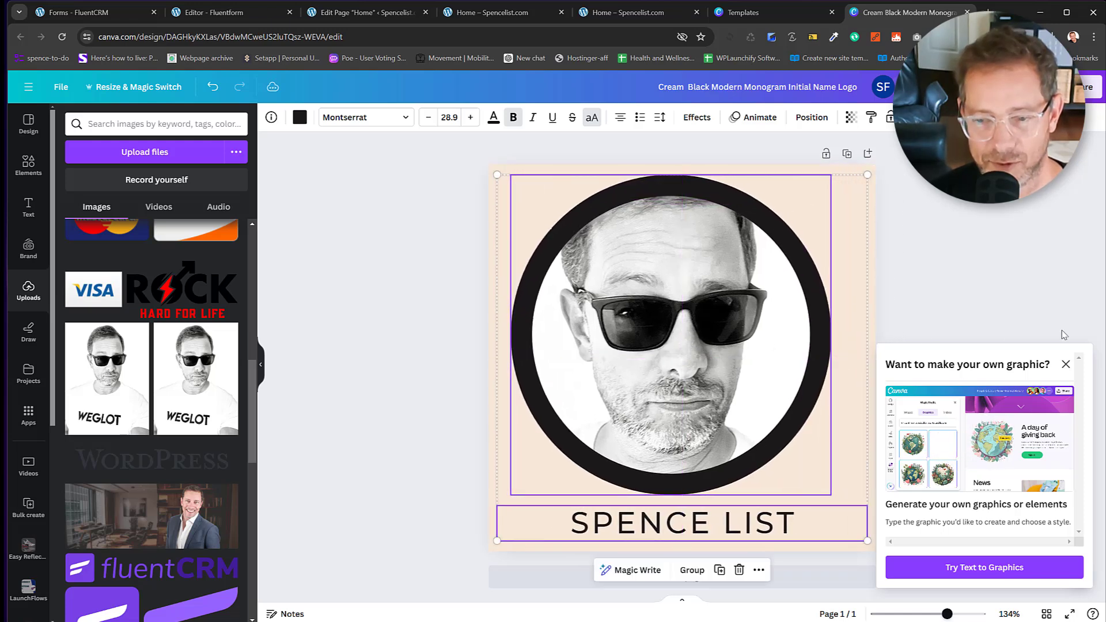
pyautogui.click(1066, 366)
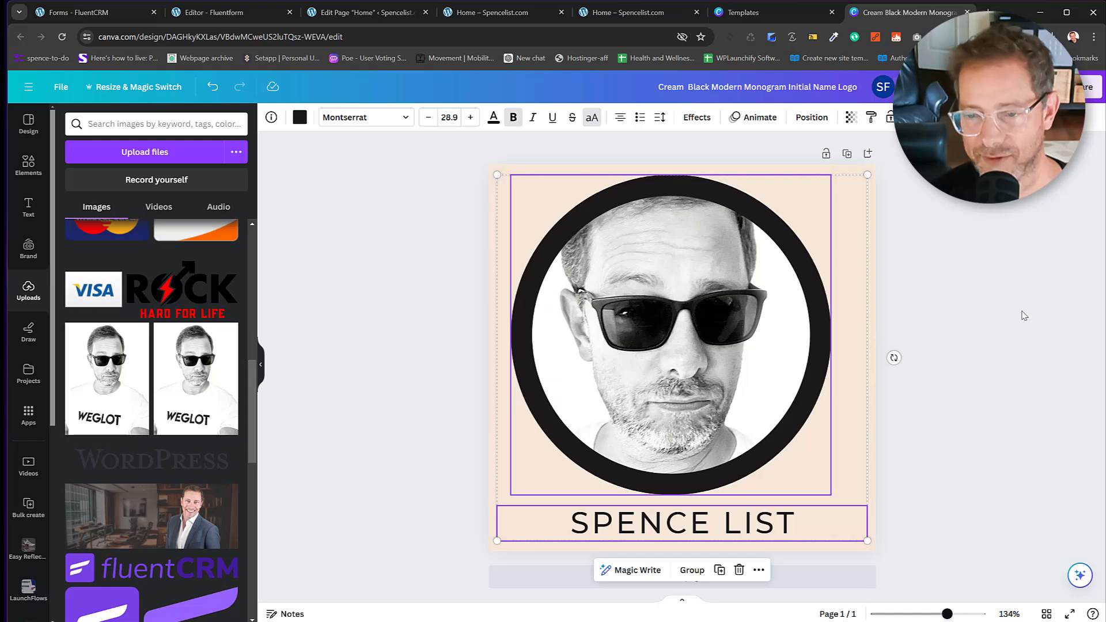
pyautogui.click(1016, 298)
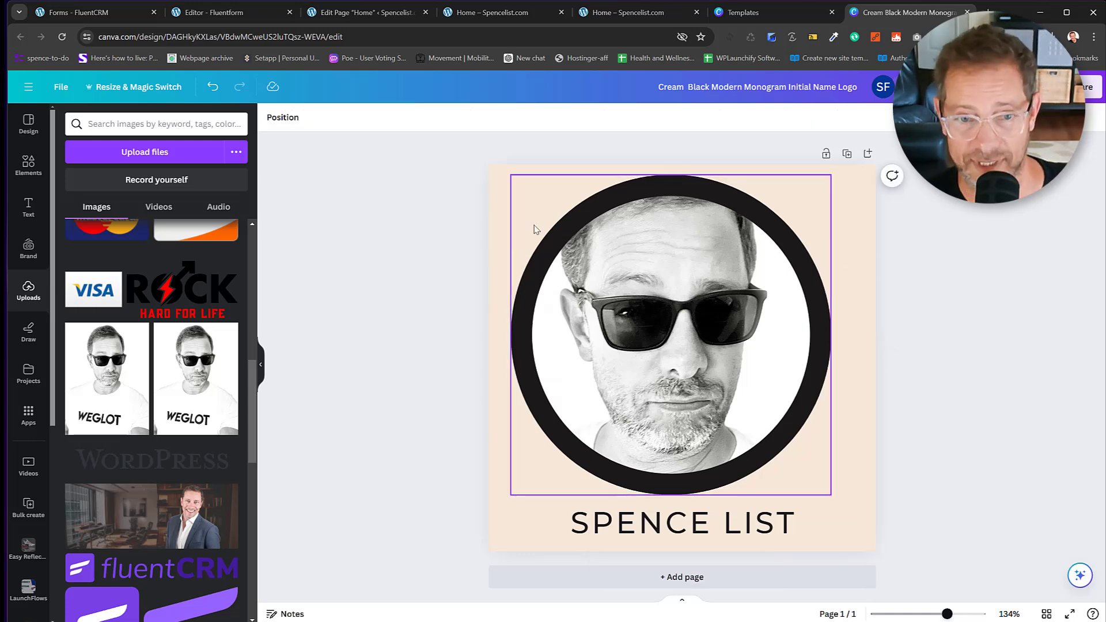
# Change the page background from cream to white.
pyautogui.click(506, 187)
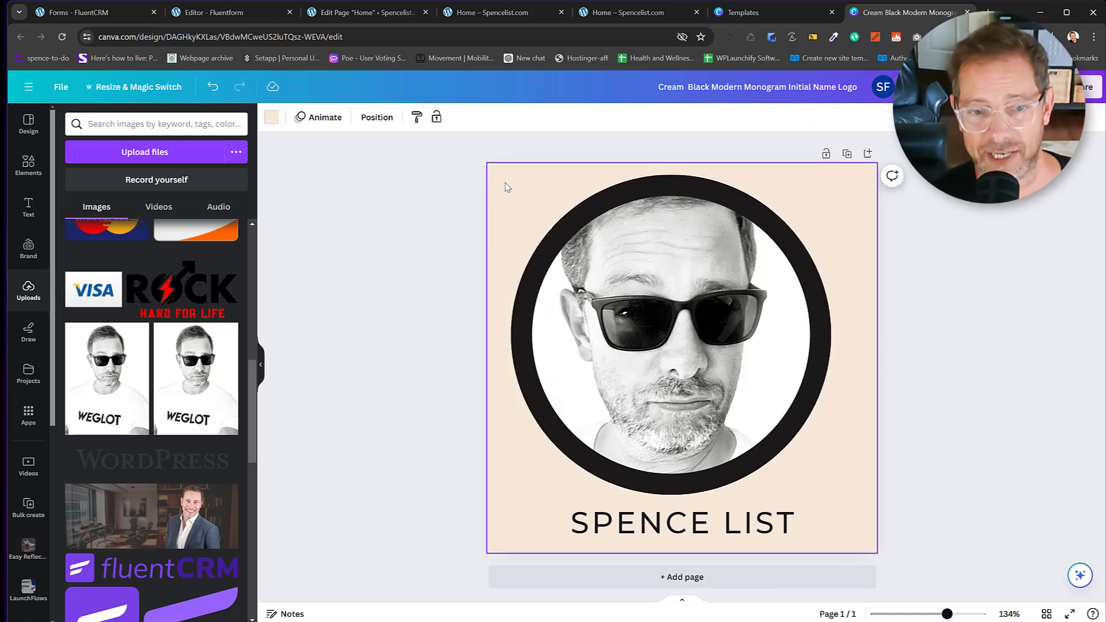
pyautogui.click(272, 117)
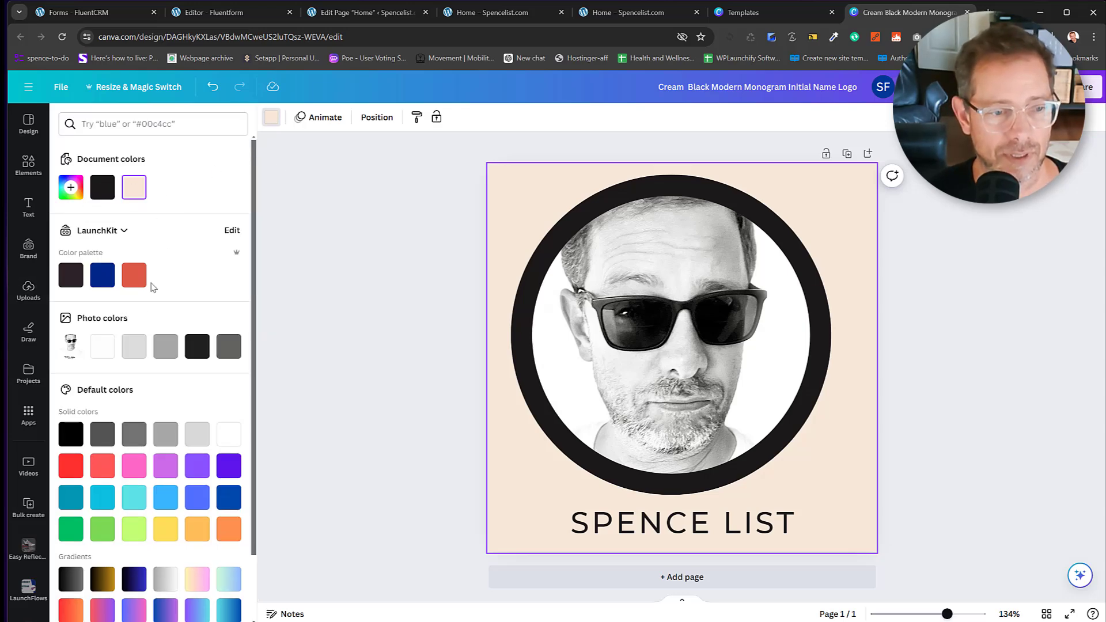
pyautogui.click(102, 347)
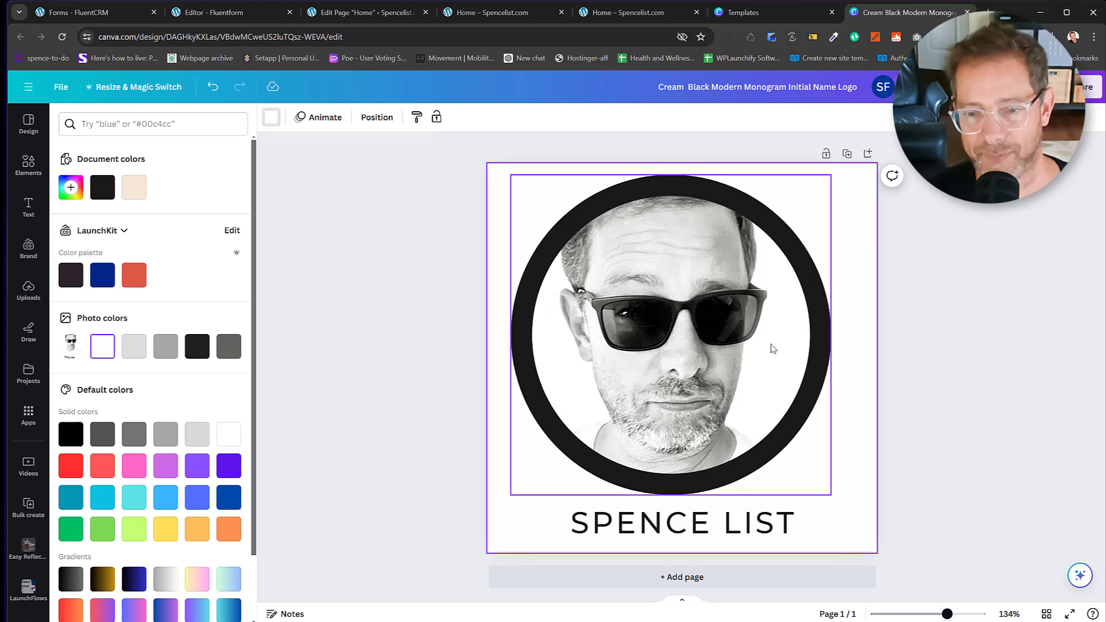
# Realign the circular photo and SPENCE LIST text so both sit centred on the page.
pyautogui.click(759, 424)
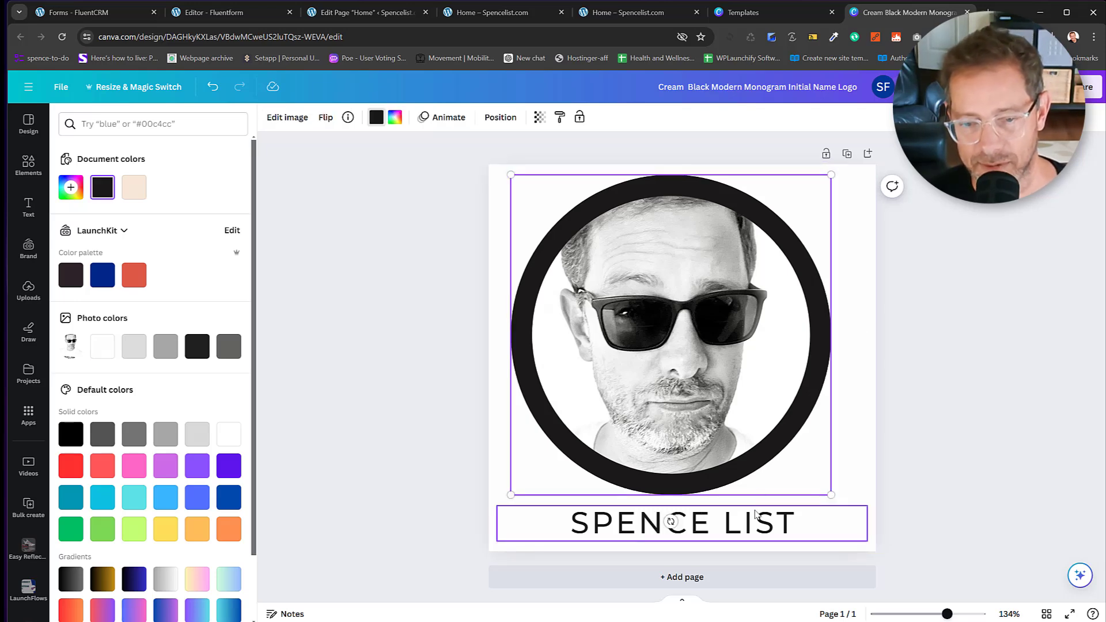
pyautogui.keyDown('shift'); pyautogui.click(757, 514); pyautogui.keyUp('shift')
pyautogui.moveTo(756, 513)
pyautogui.mouseDown()
pyautogui.moveTo(769, 512)
pyautogui.moveTo(756, 512)
pyautogui.mouseUp()
pyautogui.moveTo(785, 369); pyautogui.dragTo(792, 370)
pyautogui.click(954, 426)
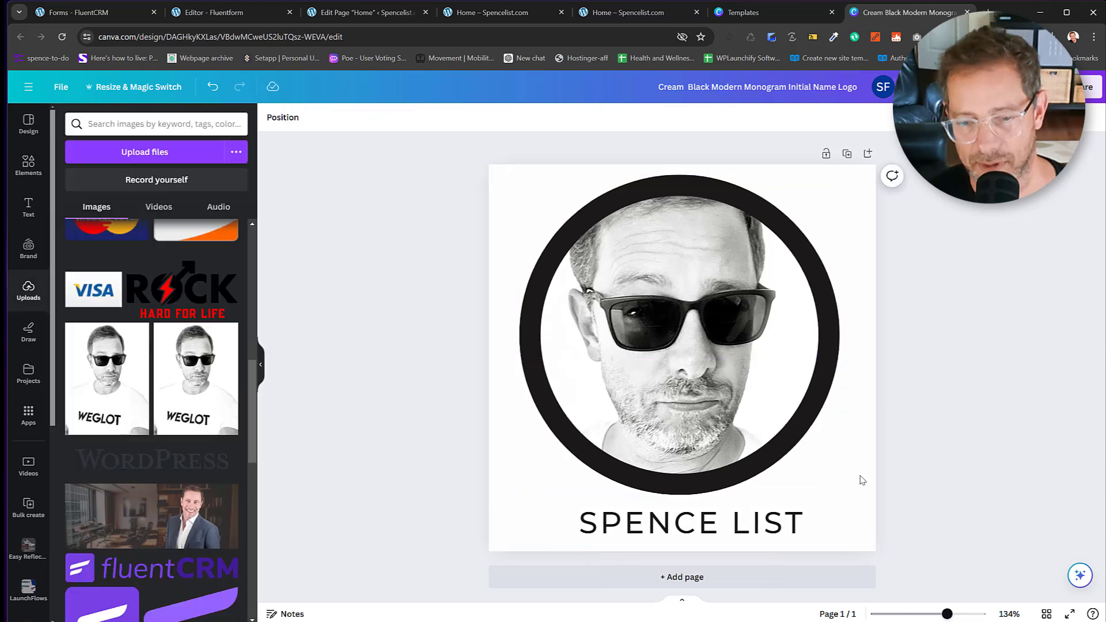
pyautogui.moveTo(820, 519); pyautogui.dragTo(813, 516)
pyautogui.moveTo(772, 434)
pyautogui.mouseDown()
pyautogui.moveTo(778, 428)
pyautogui.moveTo(769, 430)
pyautogui.mouseUp()
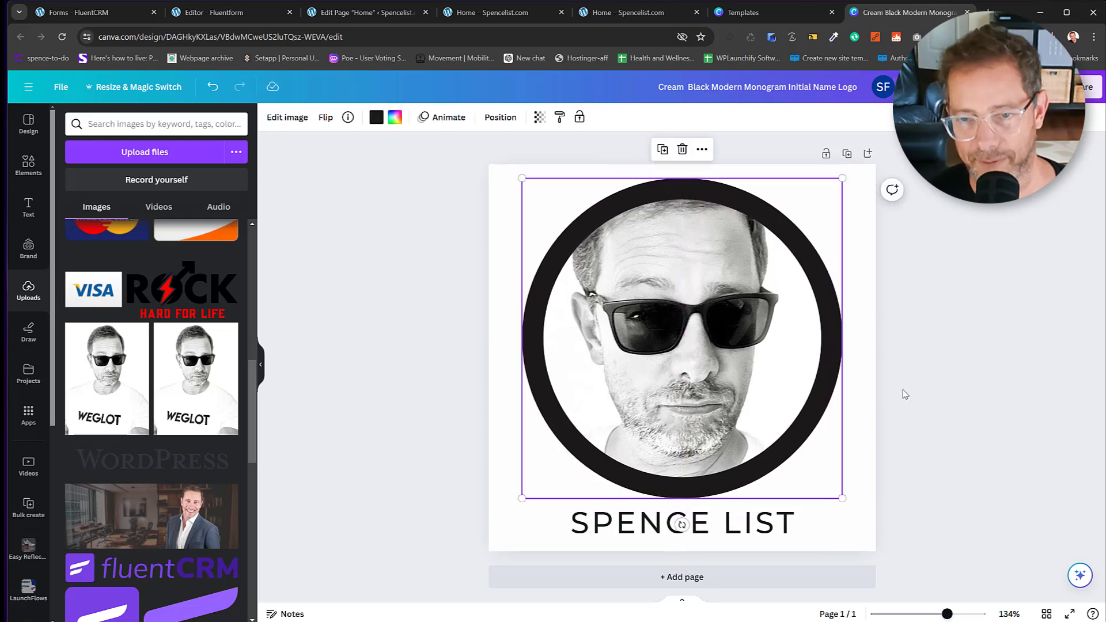
# Rename the Canva design to spencelist.
pyautogui.click(990, 360)
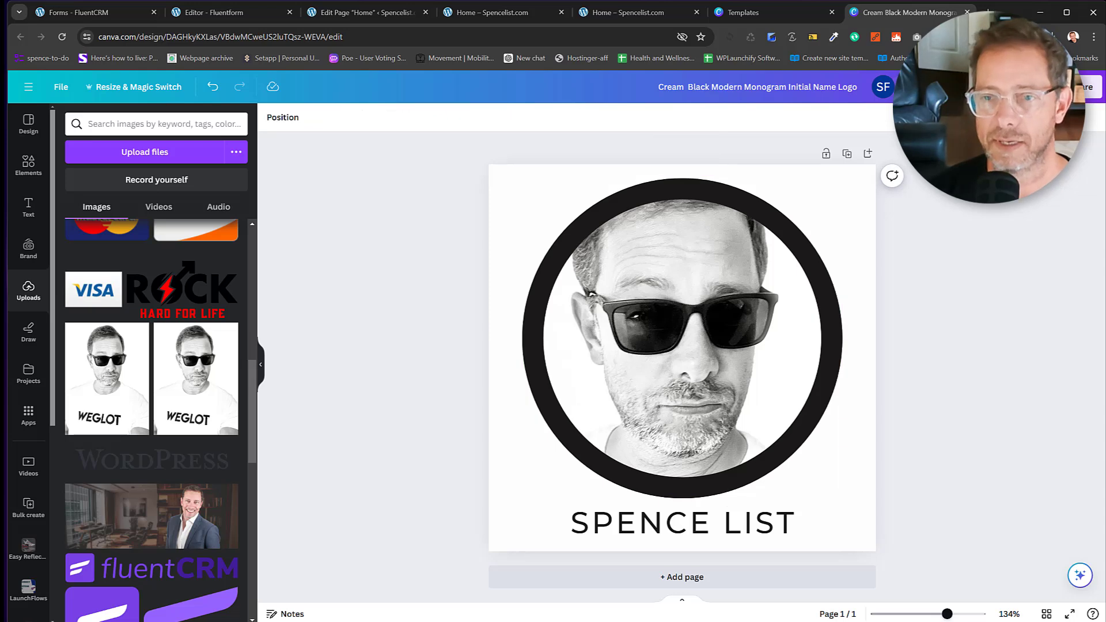
pyautogui.click(852, 89)
pyautogui.write('spencelist')
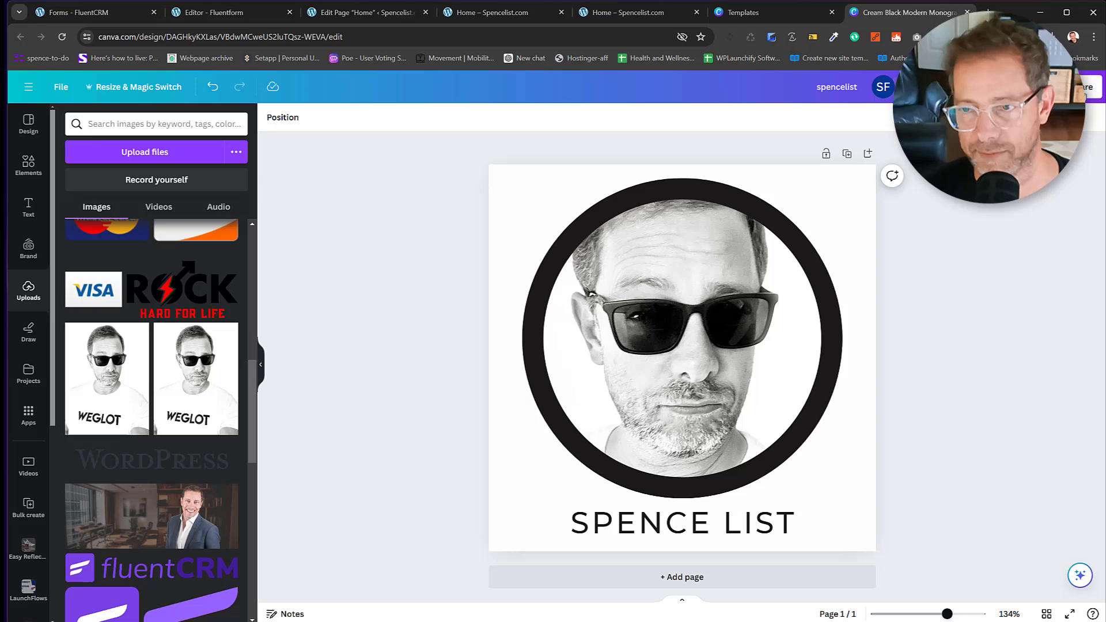
# Download the design as a PNG, then return to the WordPress Home page editor.
pyautogui.click(1086, 87)
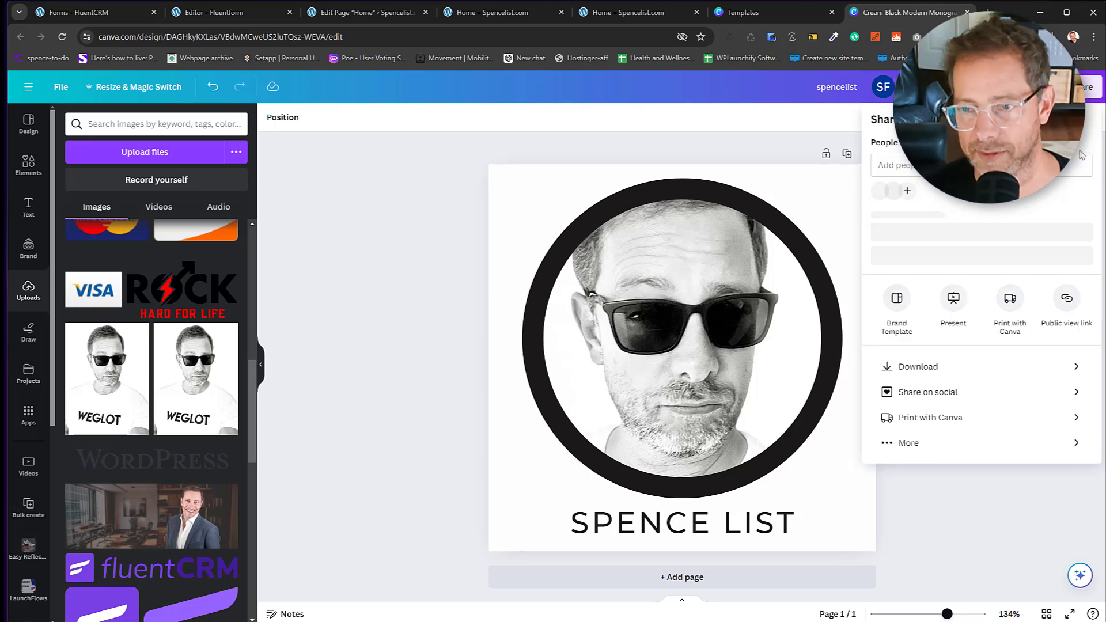
pyautogui.click(932, 383)
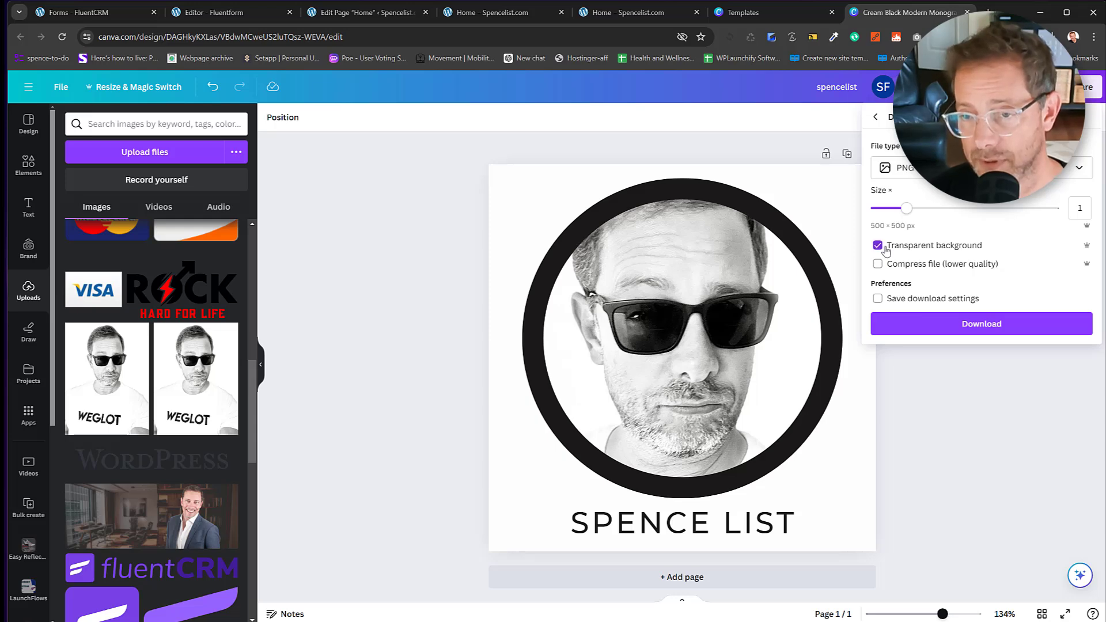
pyautogui.click(952, 324)
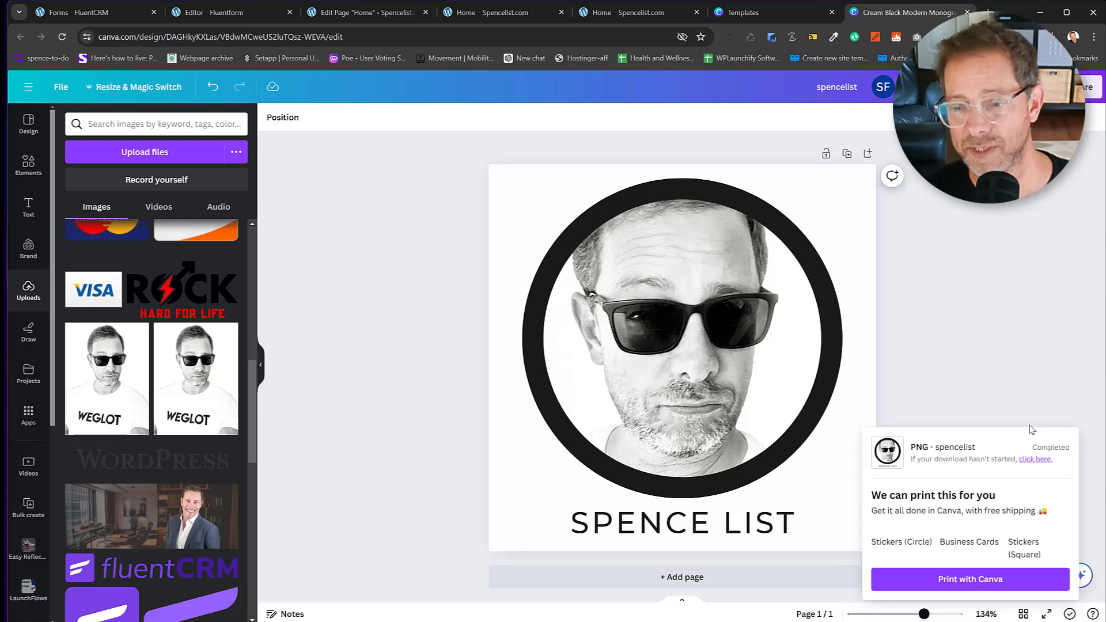
pyautogui.click(954, 66)
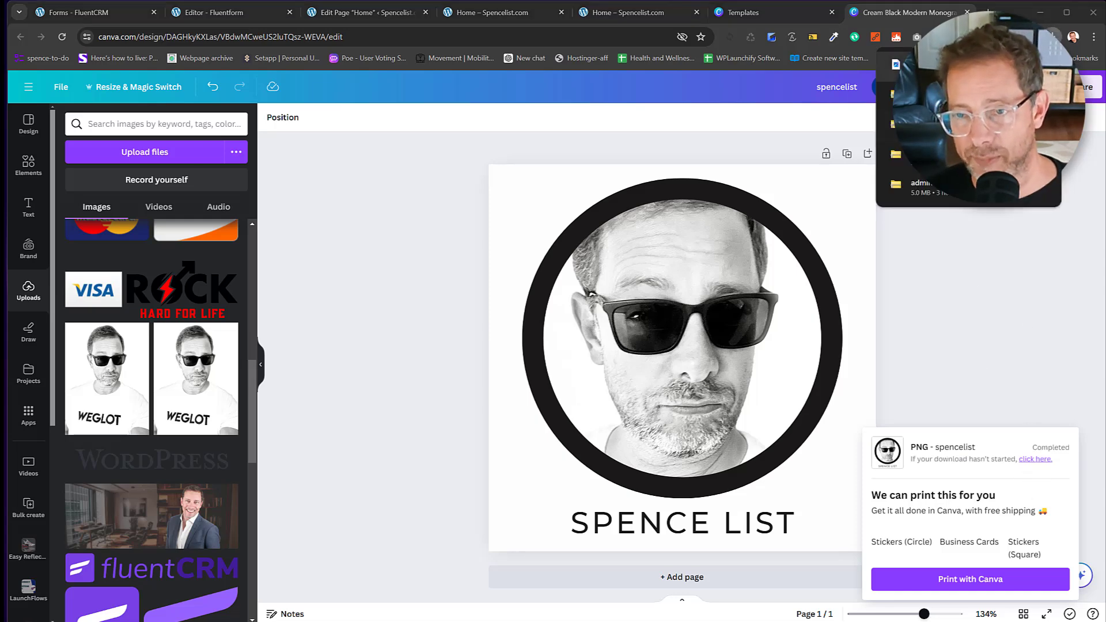
pyautogui.click(978, 240)
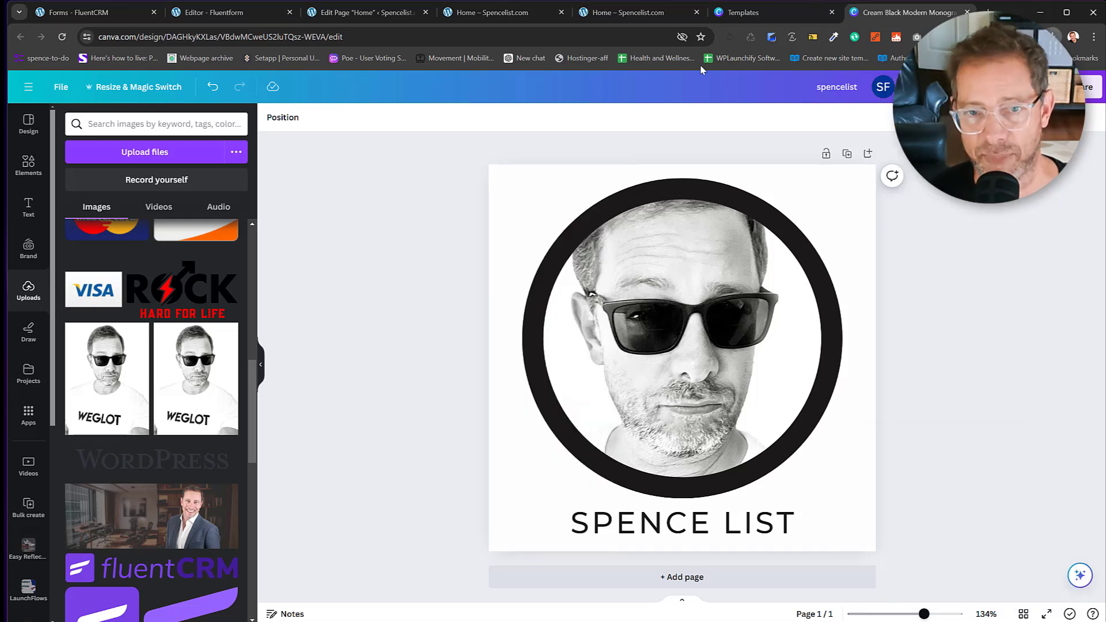
pyautogui.click(339, 15)
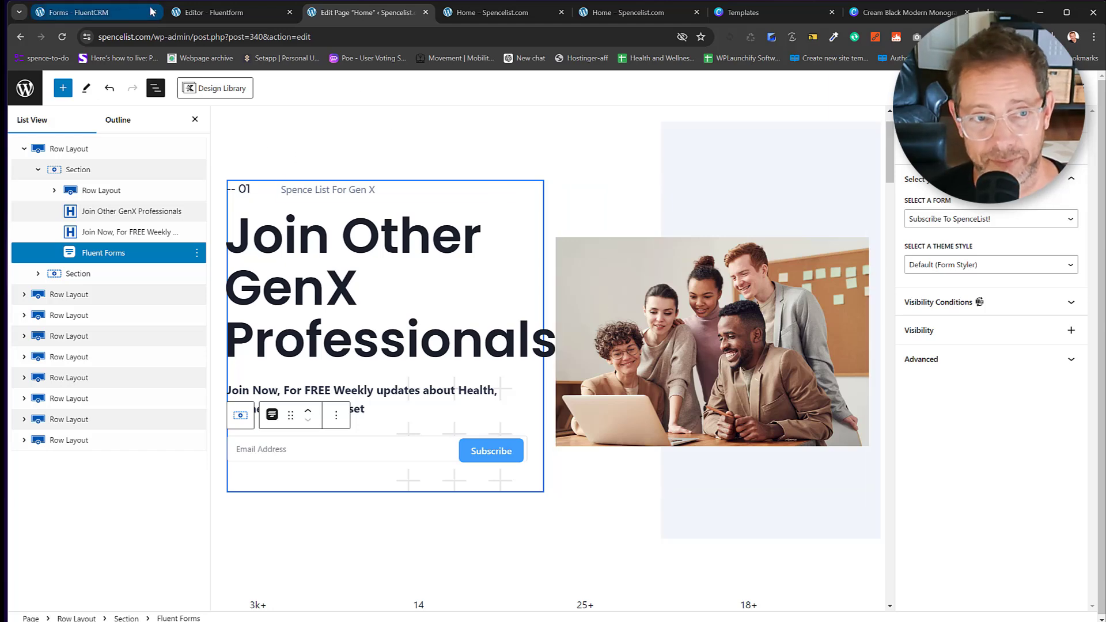
# From the Fluent Forms tab, go to Appearance > Customize for Spencelist.com.
pyautogui.click(204, 10)
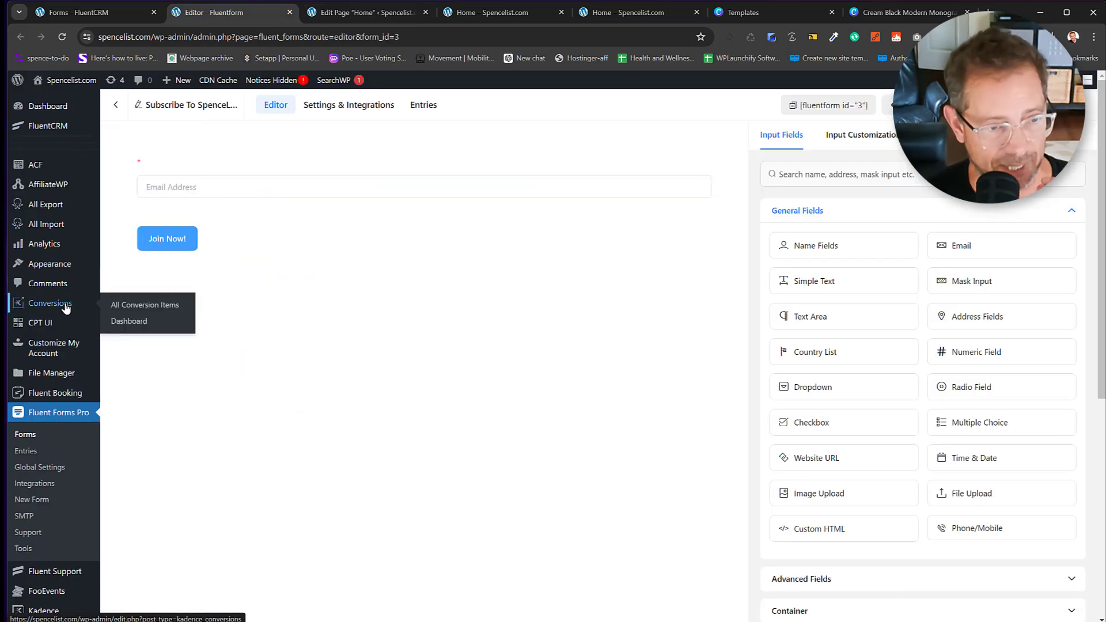
pyautogui.moveTo(62, 265)
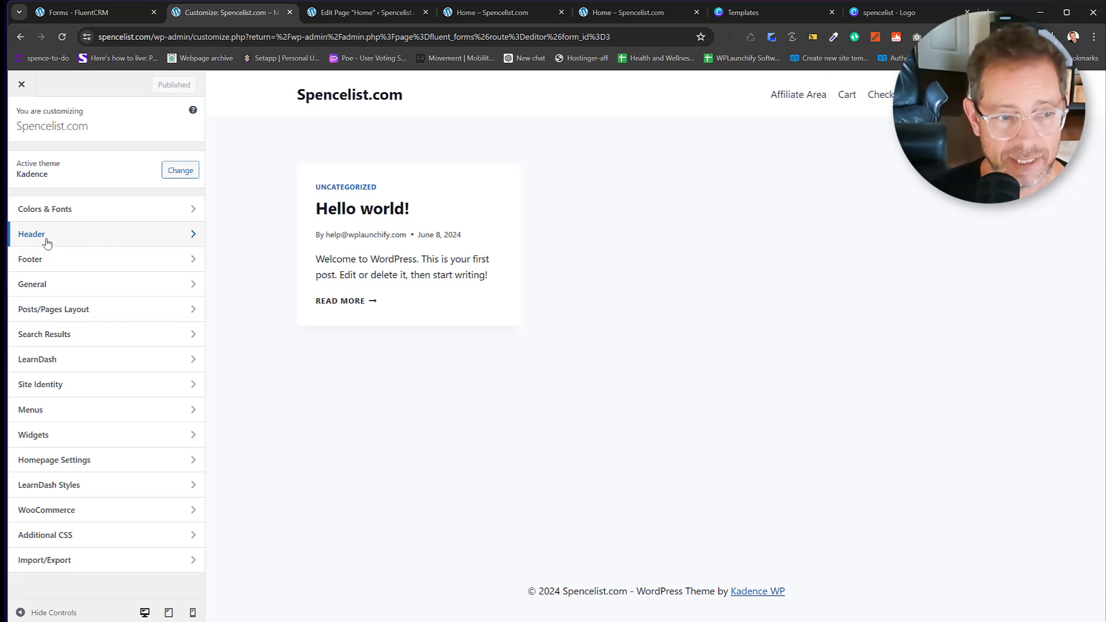
# Set the header logo layout to logo only and begin uploading a new logo file.
pyautogui.click(153, 235)
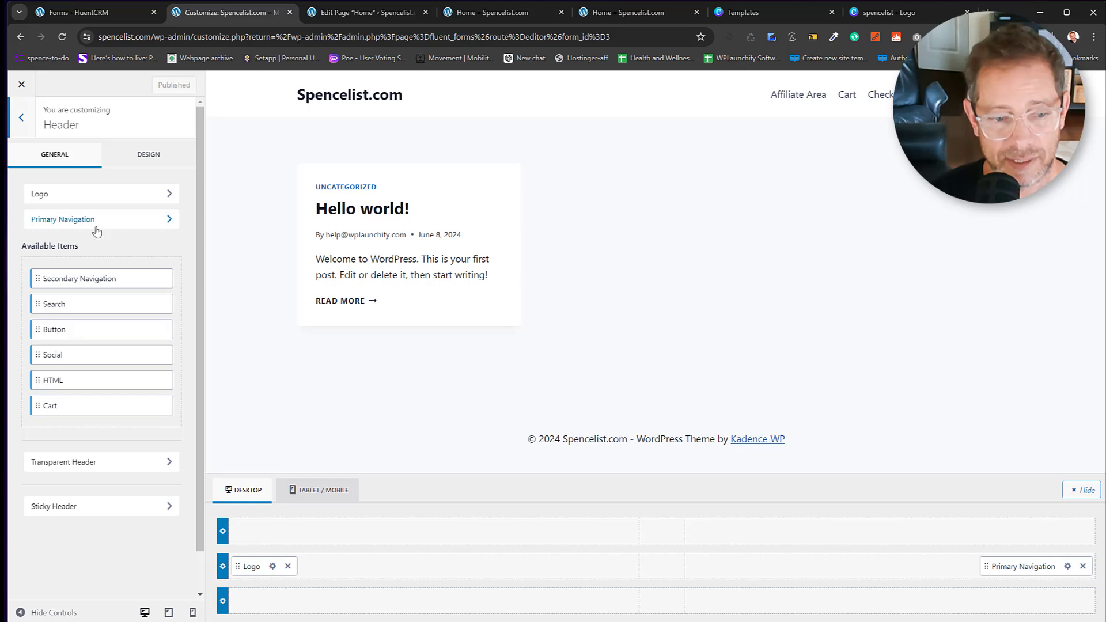
pyautogui.click(272, 566)
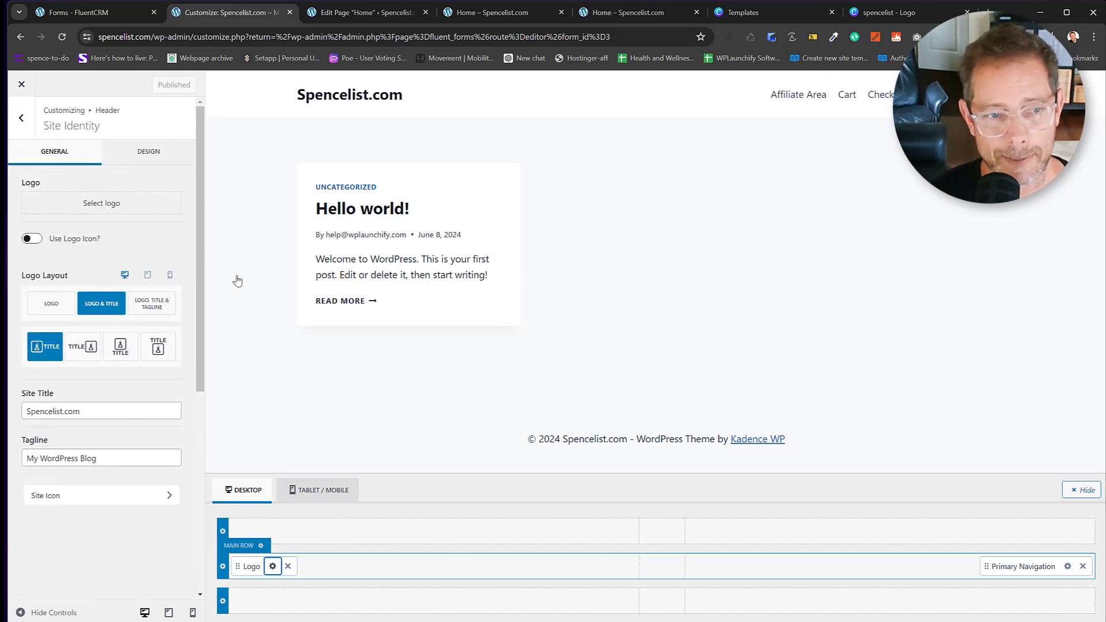
pyautogui.click(53, 304)
pyautogui.click(82, 212)
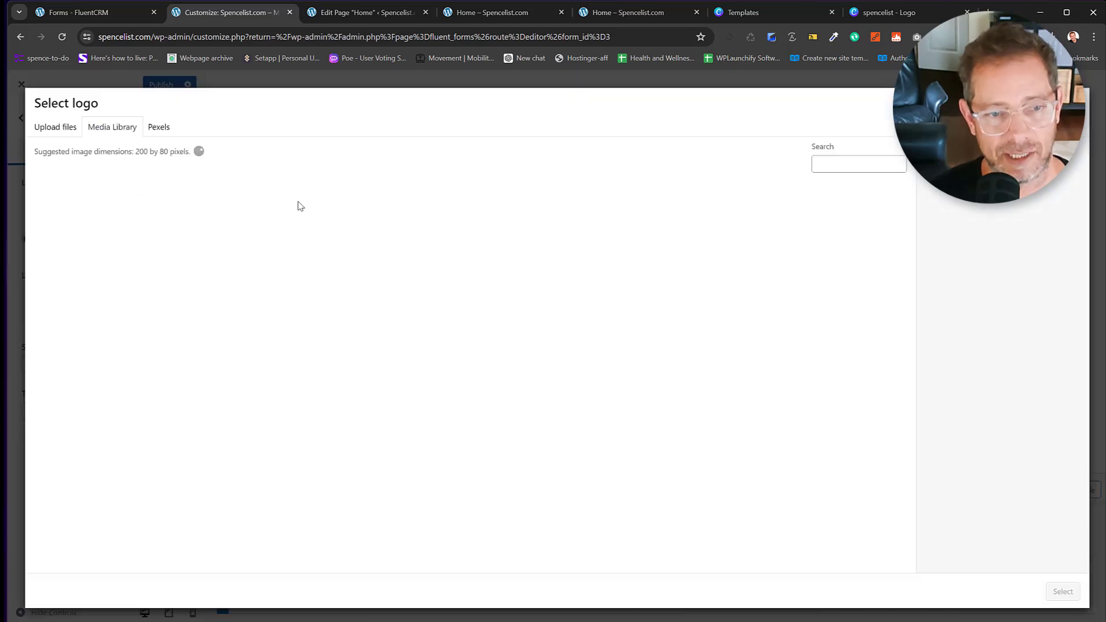
pyautogui.click(56, 130)
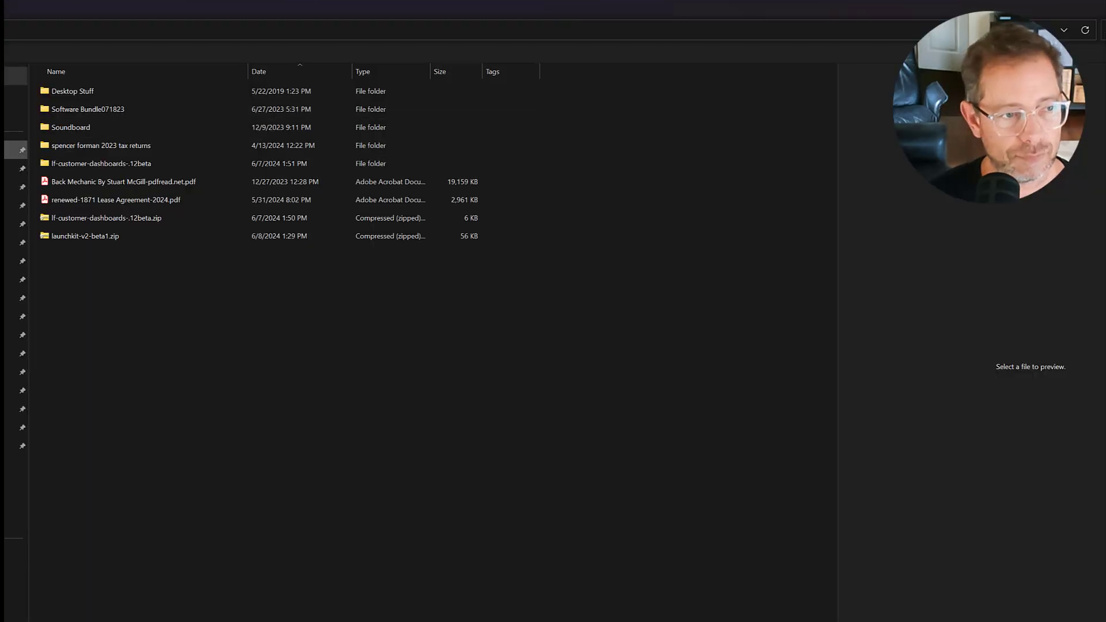
# Upload spencelist.png from Downloads, sorted newest first, into the media library.
pyautogui.click(22, 150)
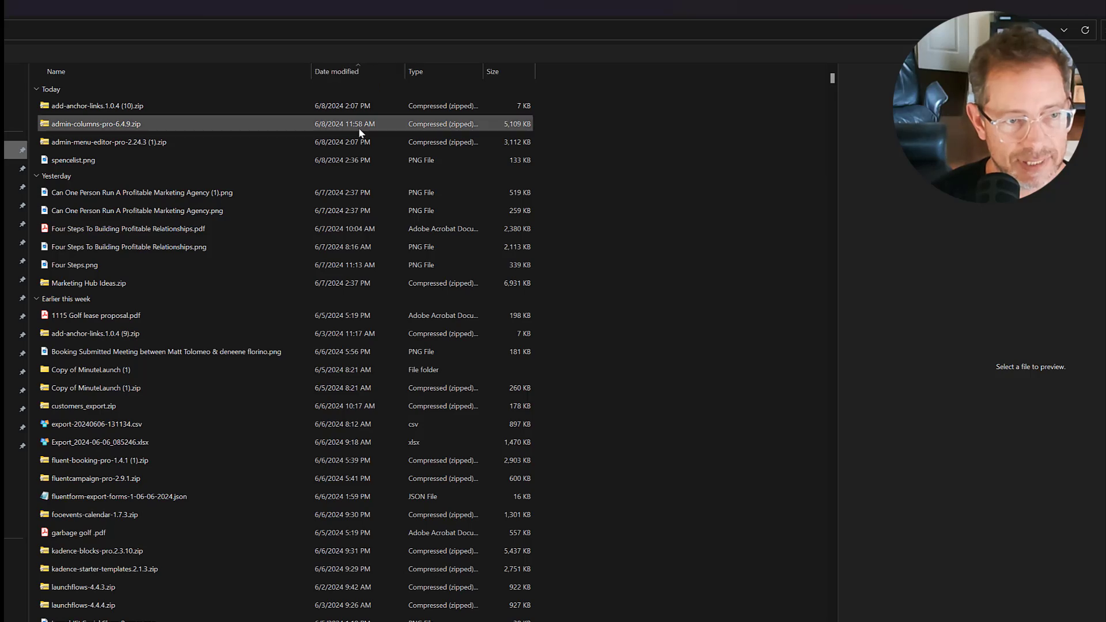
pyautogui.click(340, 74)
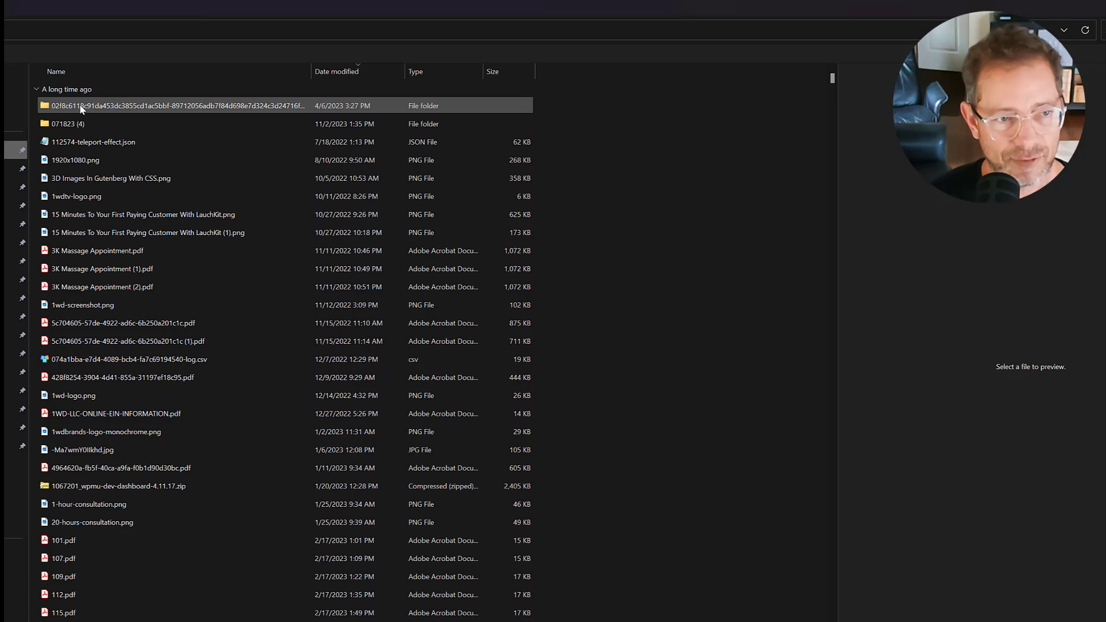
pyautogui.click(338, 74)
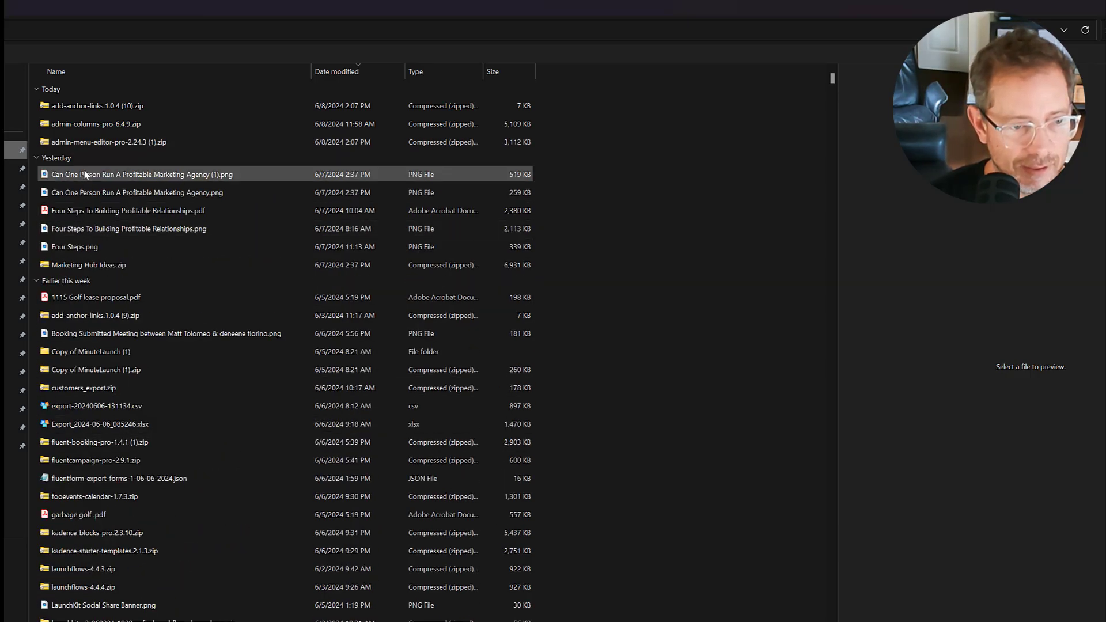
pyautogui.click(83, 106)
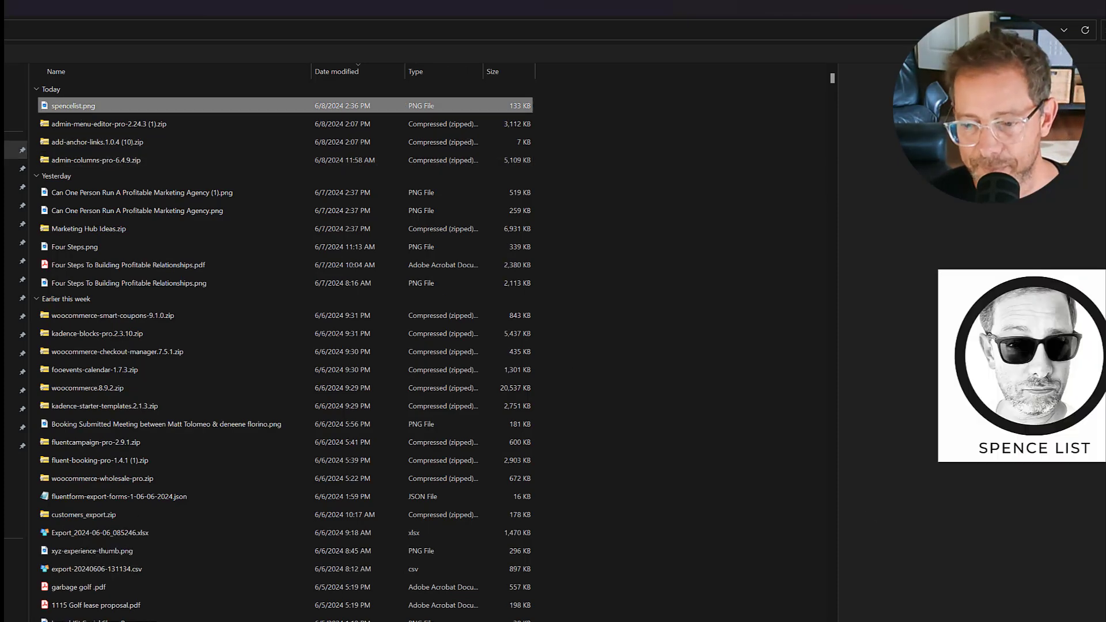
pyautogui.press('Return')
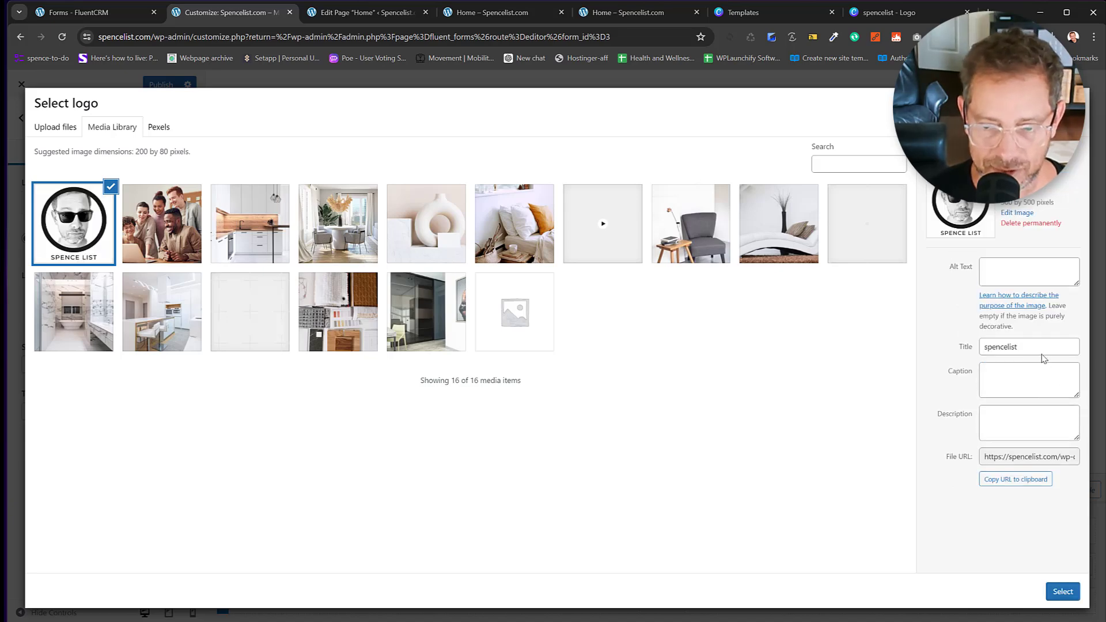
# Use the Spence List image uncropped as the site logo with alt text spencelist.
pyautogui.moveTo(1033, 348); pyautogui.dragTo(961, 344)
pyautogui.hotkey('ctrl', 'c')
pyautogui.click(1007, 276)
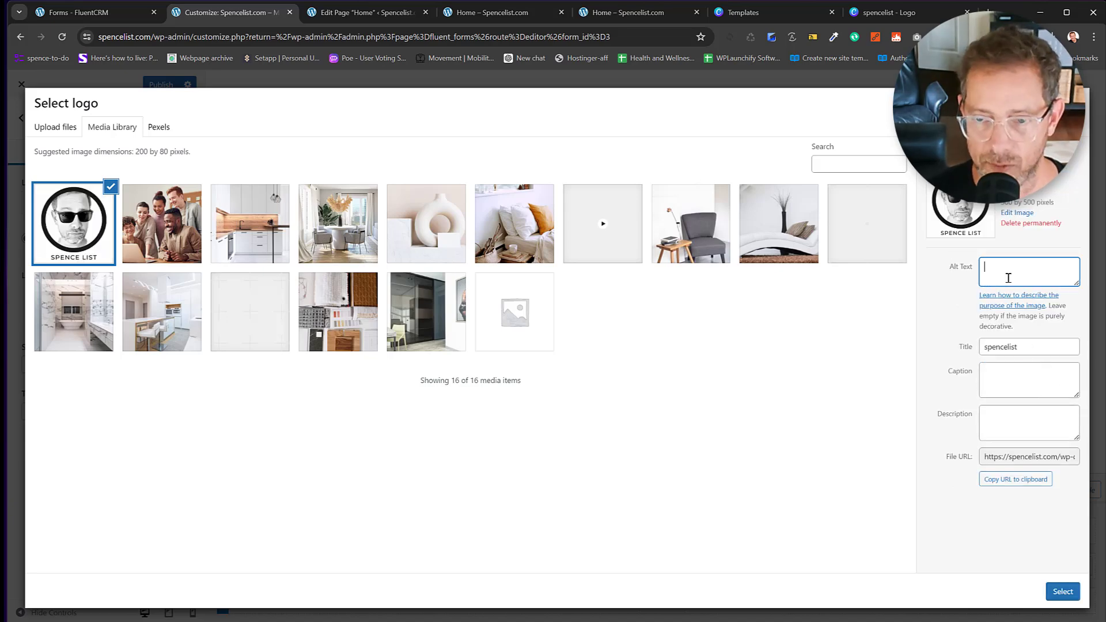
pyautogui.hotkey('ctrl', 'v')
pyautogui.click(1064, 594)
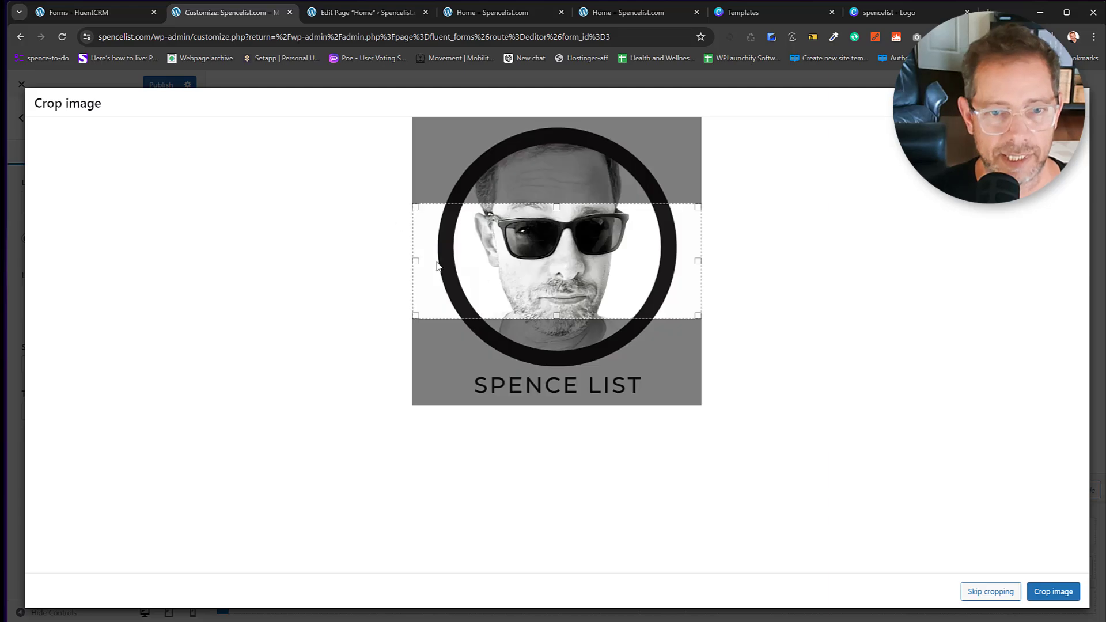
pyautogui.click(974, 592)
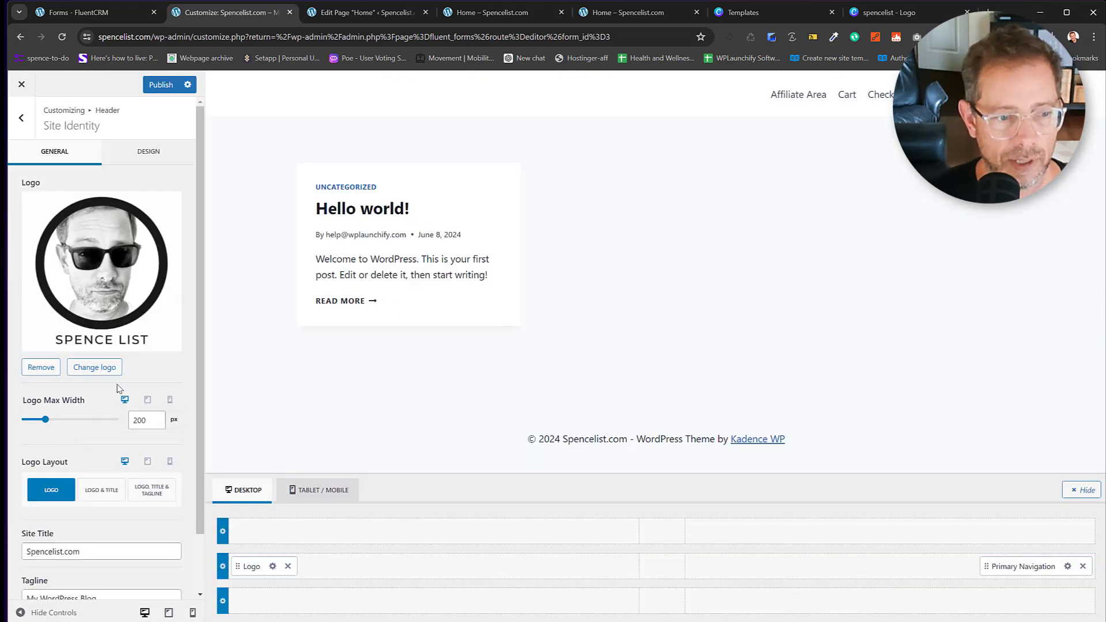
# Reduce the Logo Max Width from 200 to 100 px.
pyautogui.moveTo(46, 420); pyautogui.dragTo(37, 425)
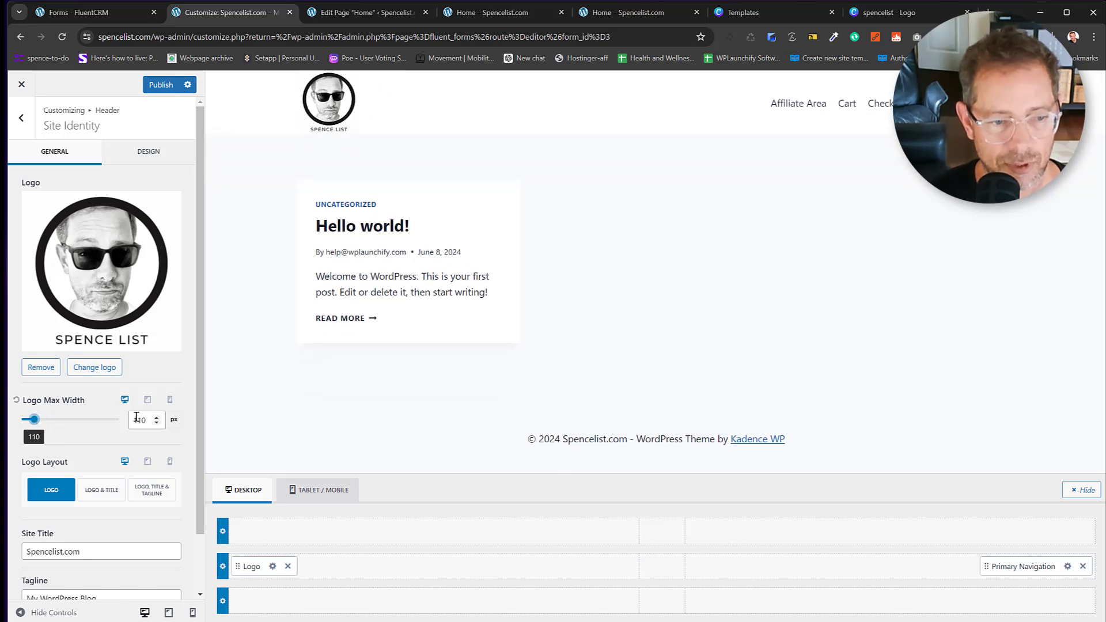
pyautogui.moveTo(149, 421); pyautogui.dragTo(124, 425)
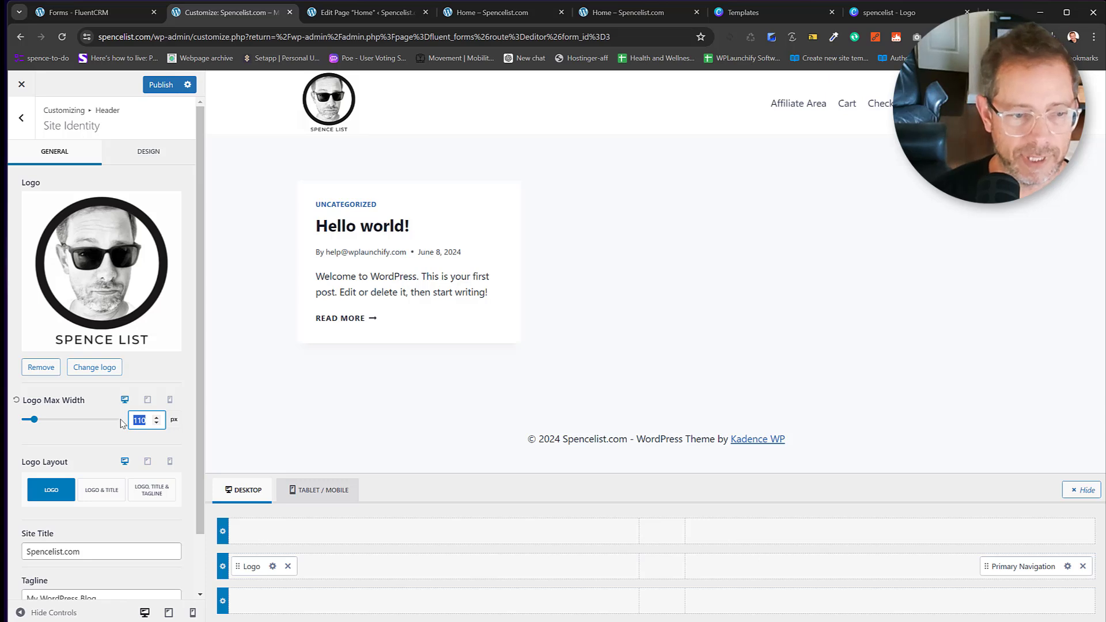
pyautogui.write('100')
pyautogui.scroll(-1, 105, 527)
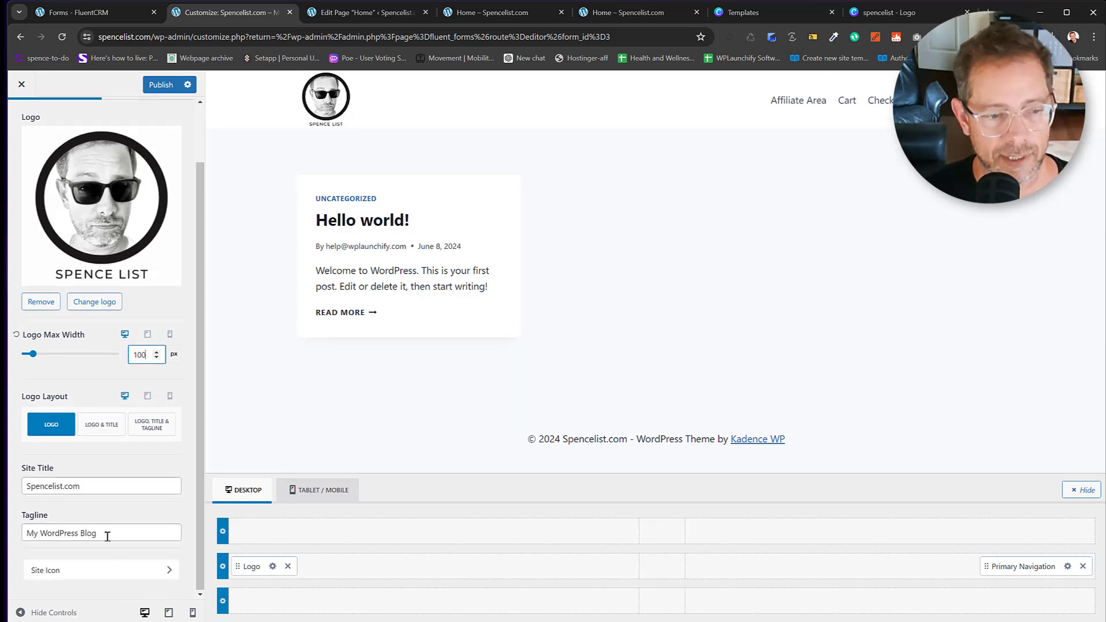
# Select and start replacing the existing site tagline text.
pyautogui.tripleClick(108, 537)
pyautogui.write('GenX Newsletter')
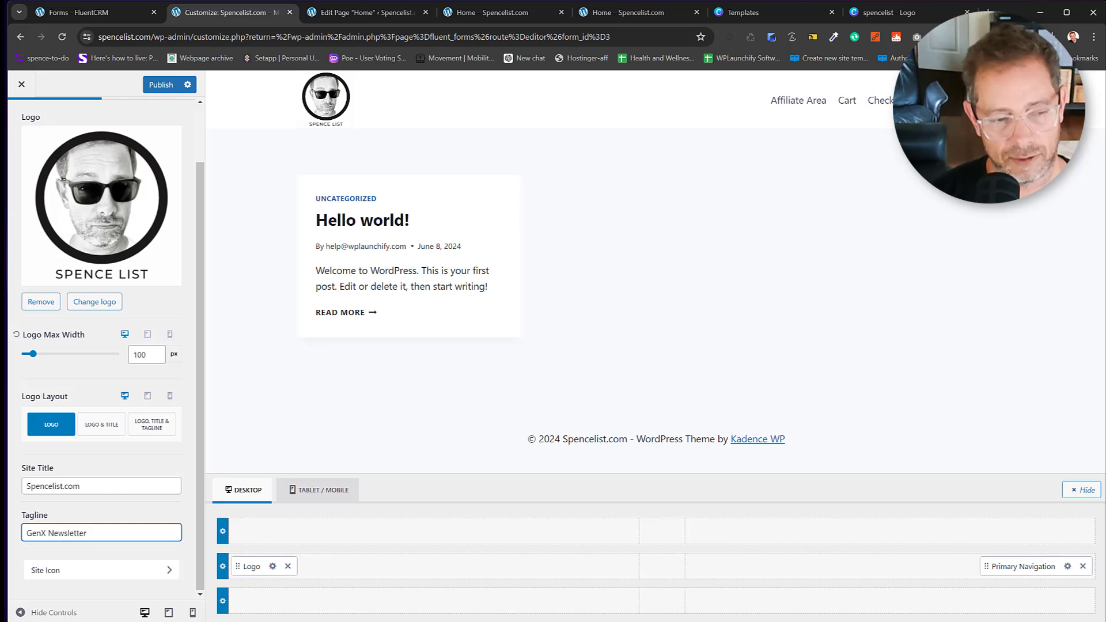
pyautogui.hotkey('ctrl', 'a')
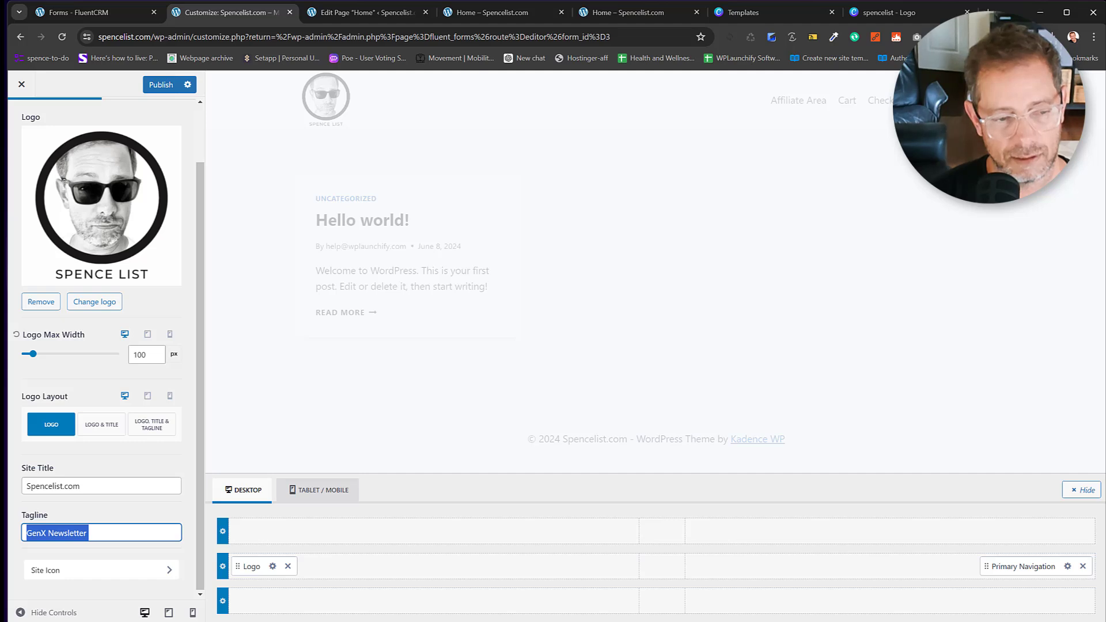
pyautogui.write('NEsl')
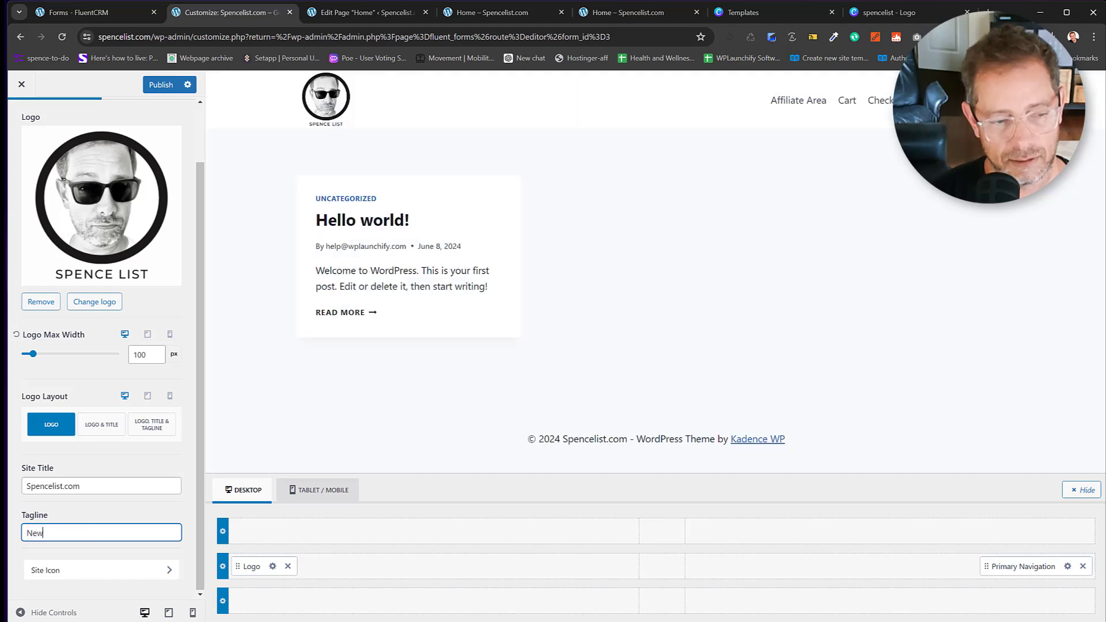
pyautogui.write('s')
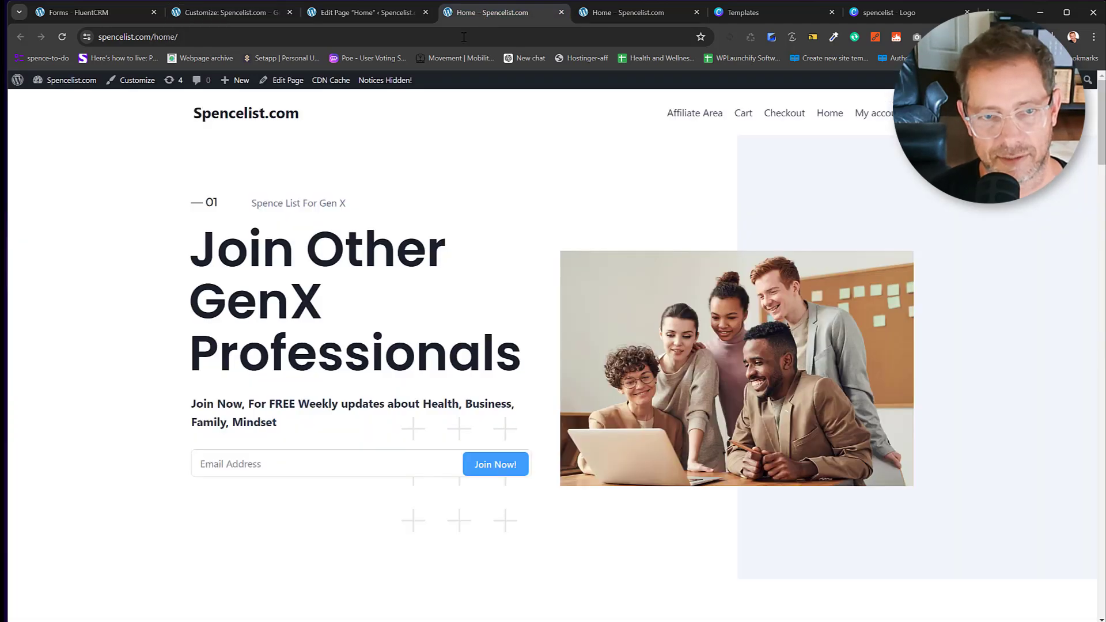
# Copy the subheading text from the live homepage.
pyautogui.click(490, 14)
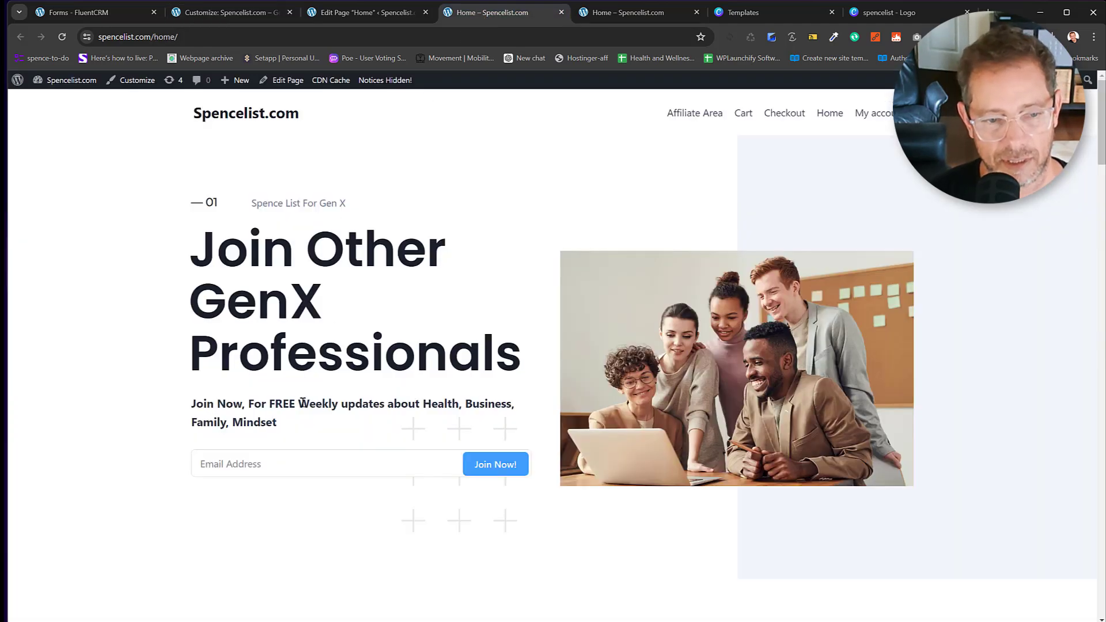
pyautogui.moveTo(298, 404)
pyautogui.mouseDown()
pyautogui.moveTo(307, 422)
pyautogui.moveTo(283, 427)
pyautogui.mouseUp()
pyautogui.press('super+c')
pyautogui.rightClick(333, 399)
pyautogui.click(270, 407)
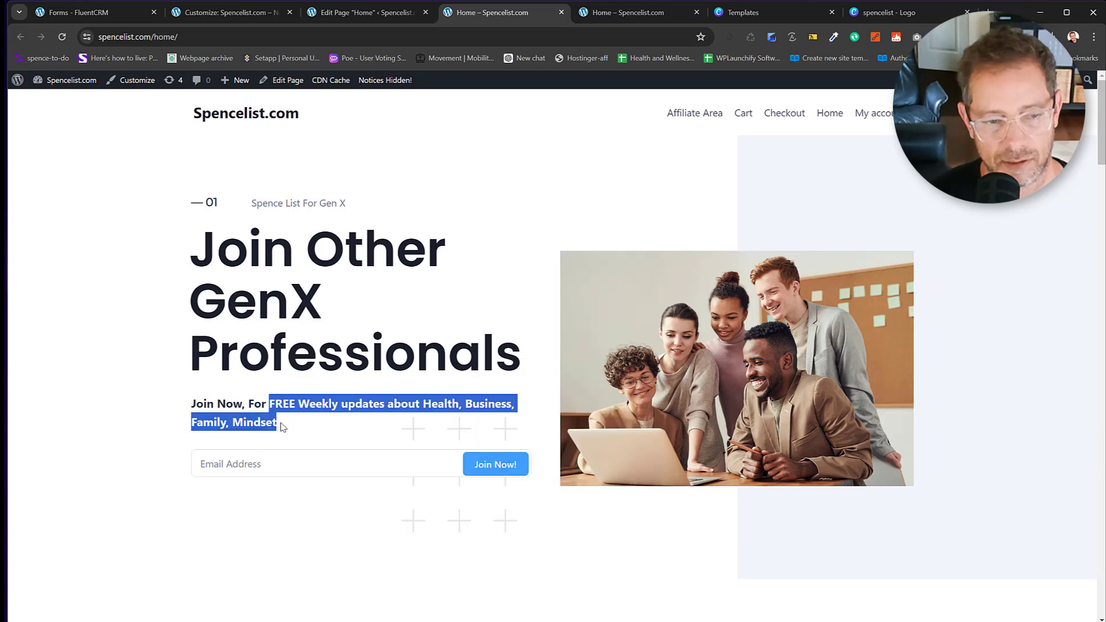
pyautogui.rightClick(288, 407)
pyautogui.click(317, 421)
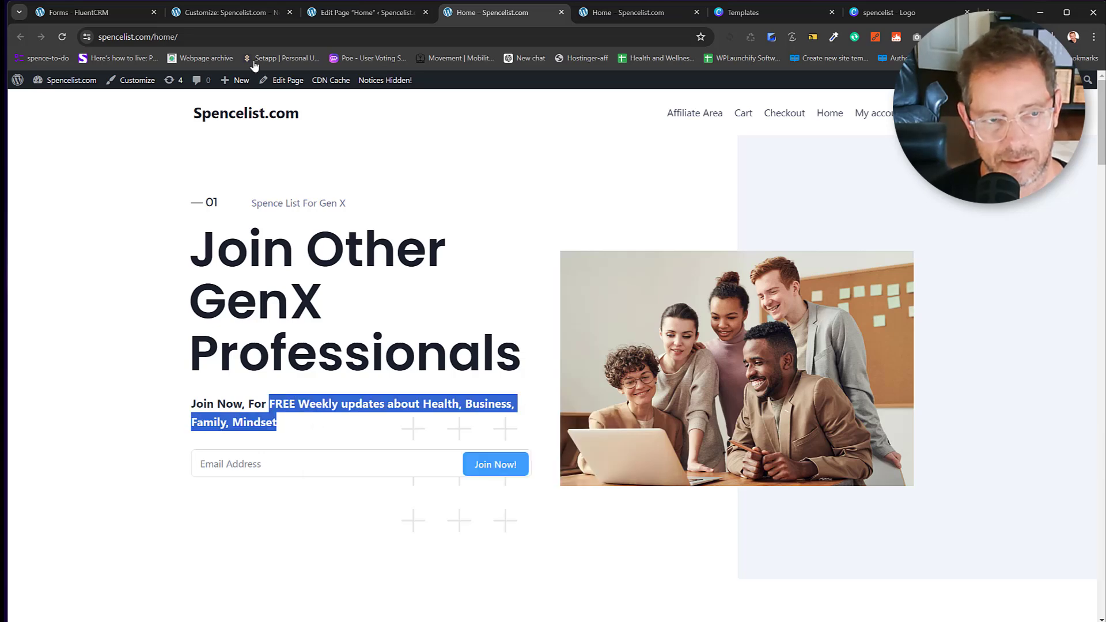
# Paste the subheading into the Tagline, append 'for GenX', and go to Site Icon.
pyautogui.click(211, 12)
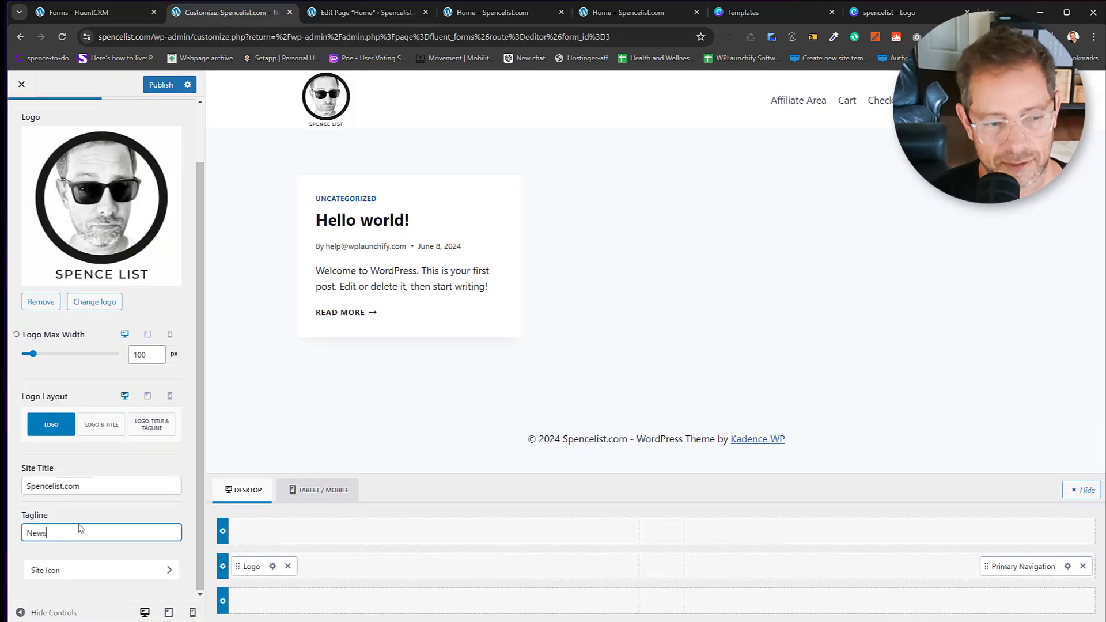
pyautogui.doubleClick(23, 533)
pyautogui.press('super+v')
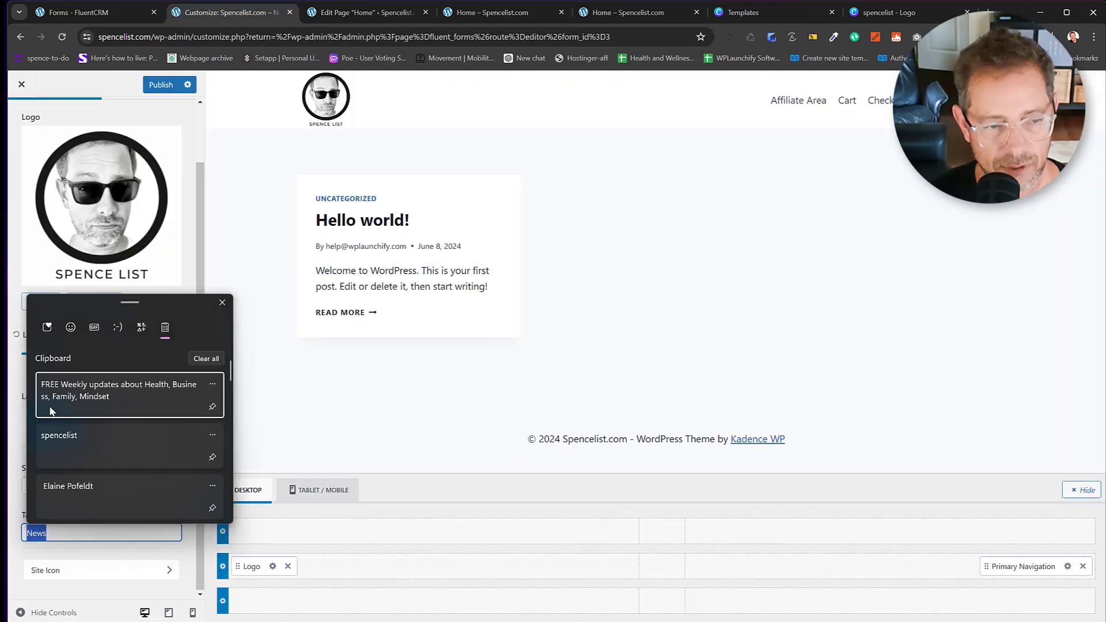
pyautogui.click(62, 402)
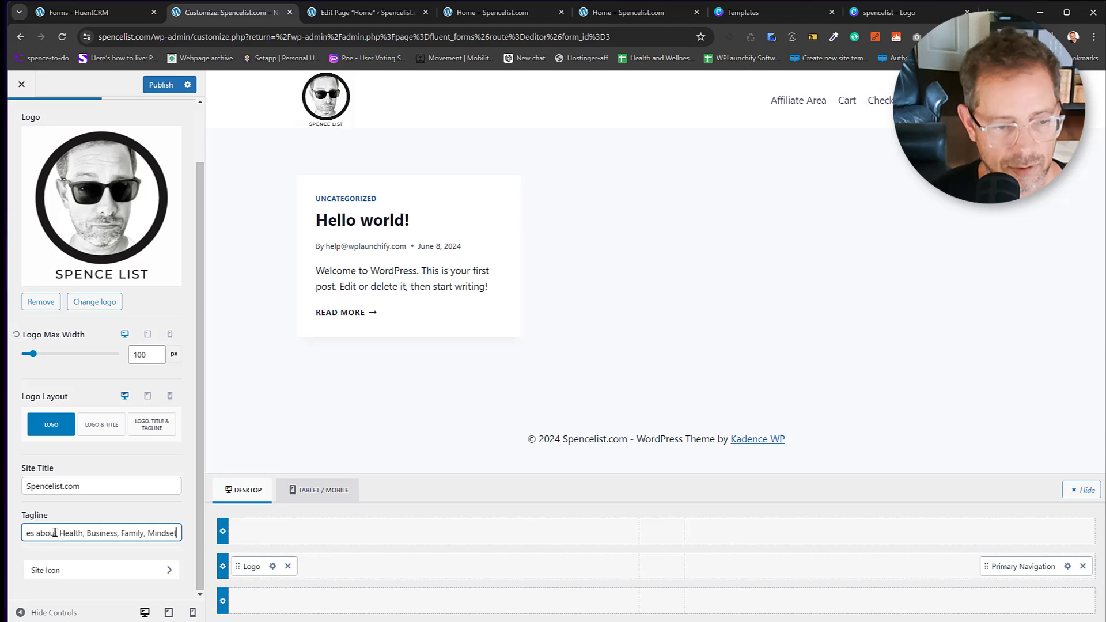
pyautogui.moveTo(64, 533); pyautogui.dragTo(3, 533)
pyautogui.click(130, 533)
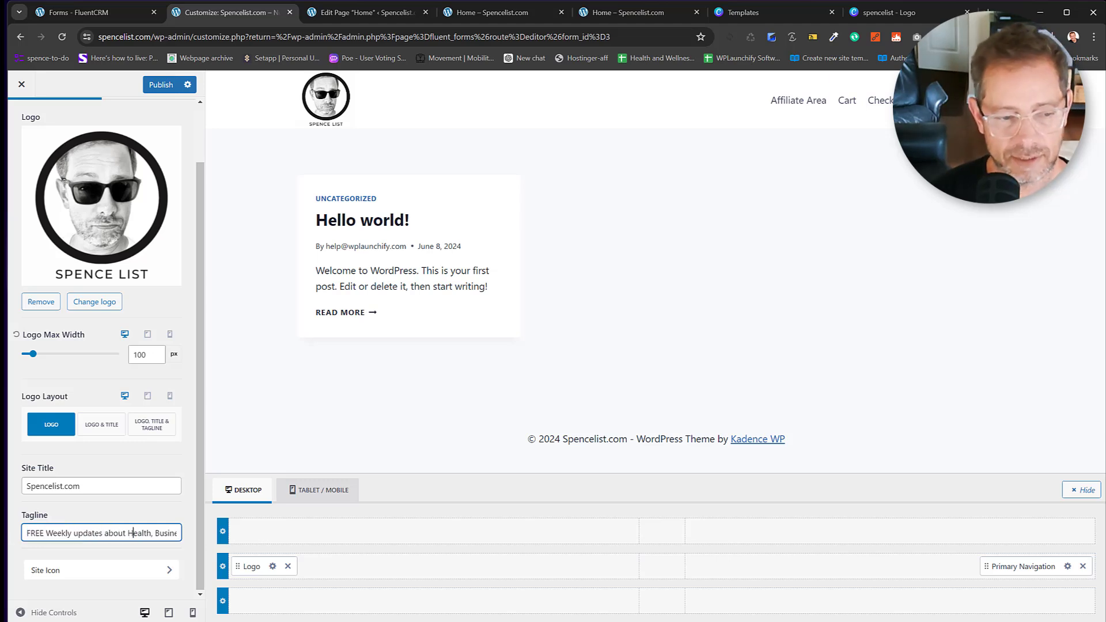
pyautogui.press('Left')
pyautogui.press('Left')
pyautogui.press('Left')
pyautogui.press('Left')
pyautogui.press('Left')
pyautogui.press('Left')
pyautogui.press('Left')
pyautogui.press('Left')
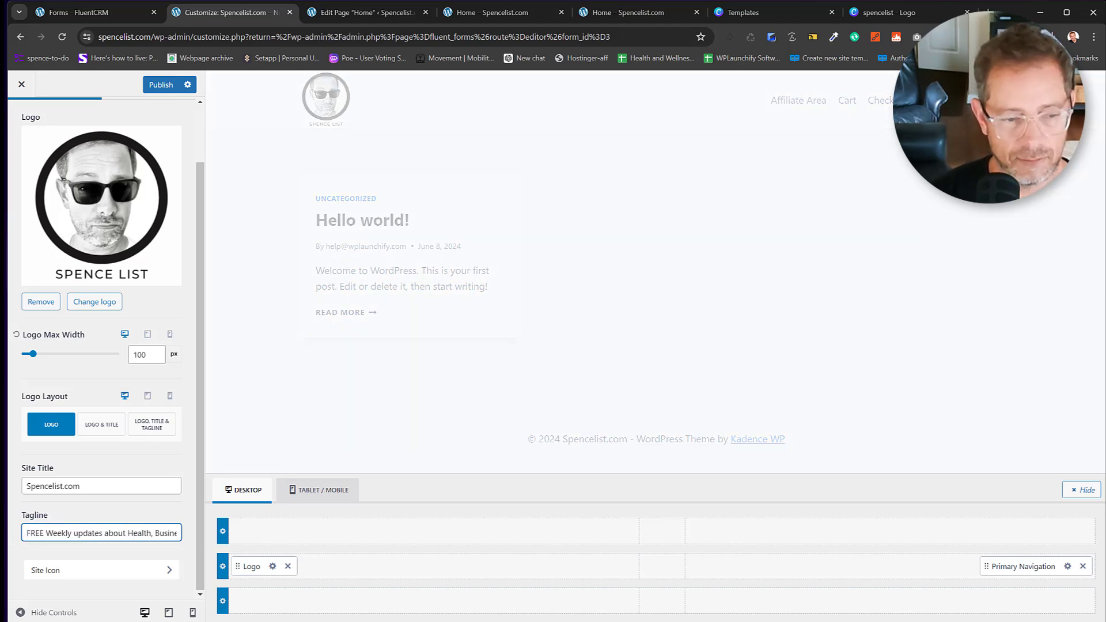
pyautogui.press('End')
pyautogui.write('for GenX')
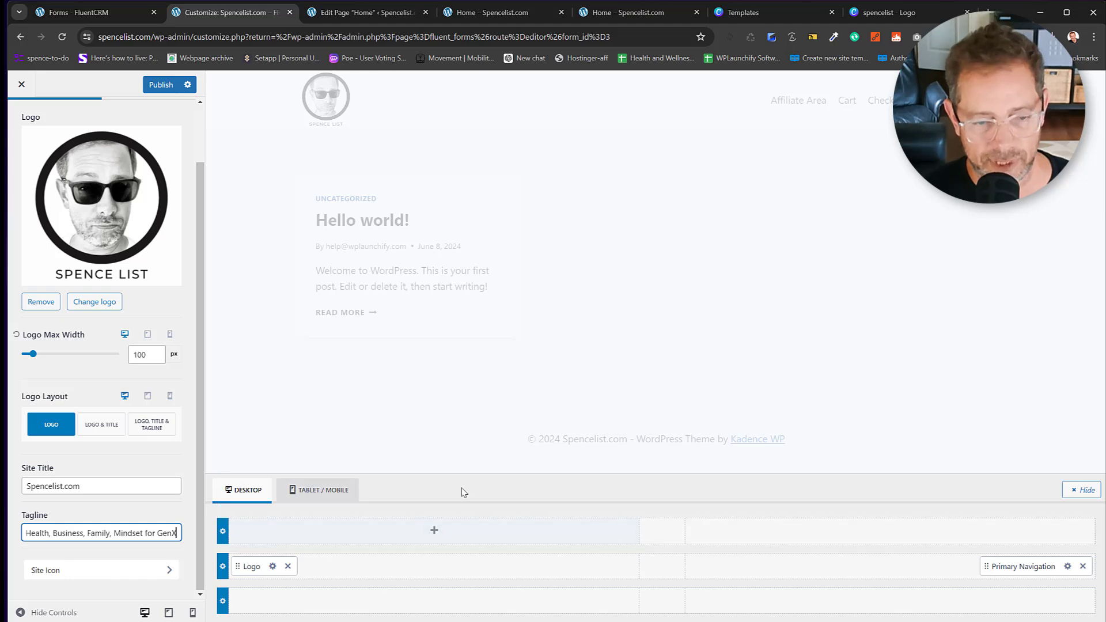
pyautogui.click(110, 578)
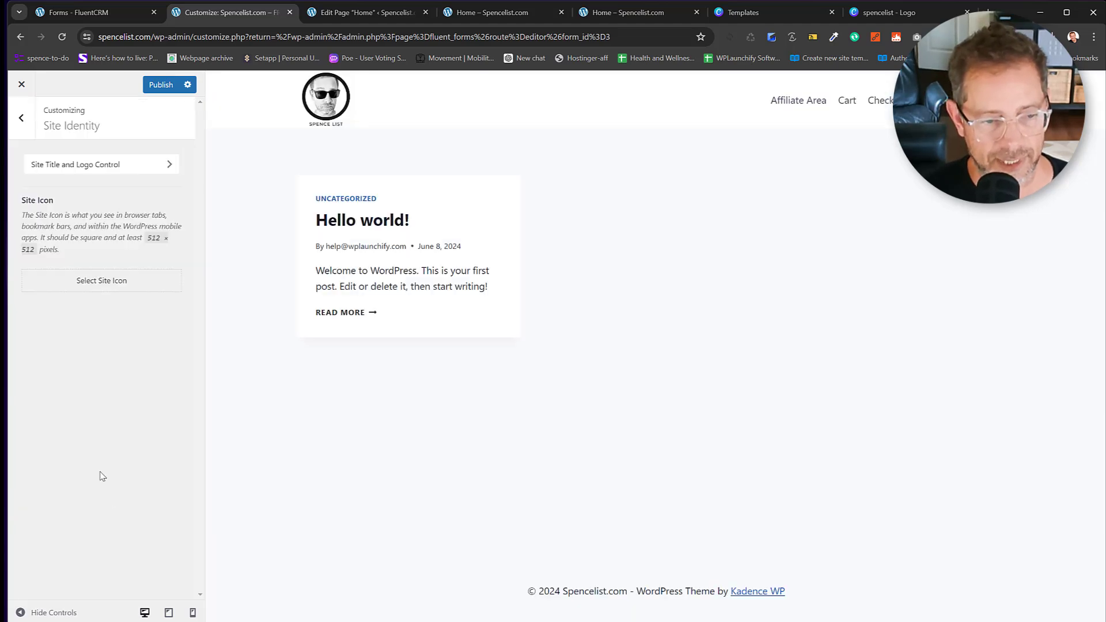
# Set the Spence List logo image as the site icon.
pyautogui.click(119, 283)
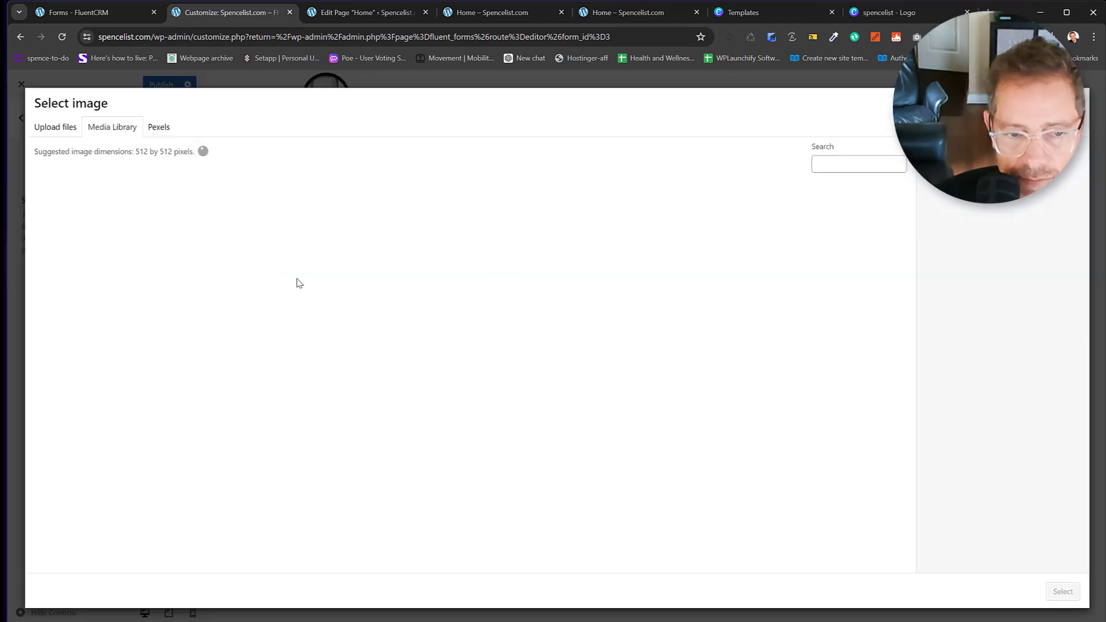
pyautogui.click(85, 232)
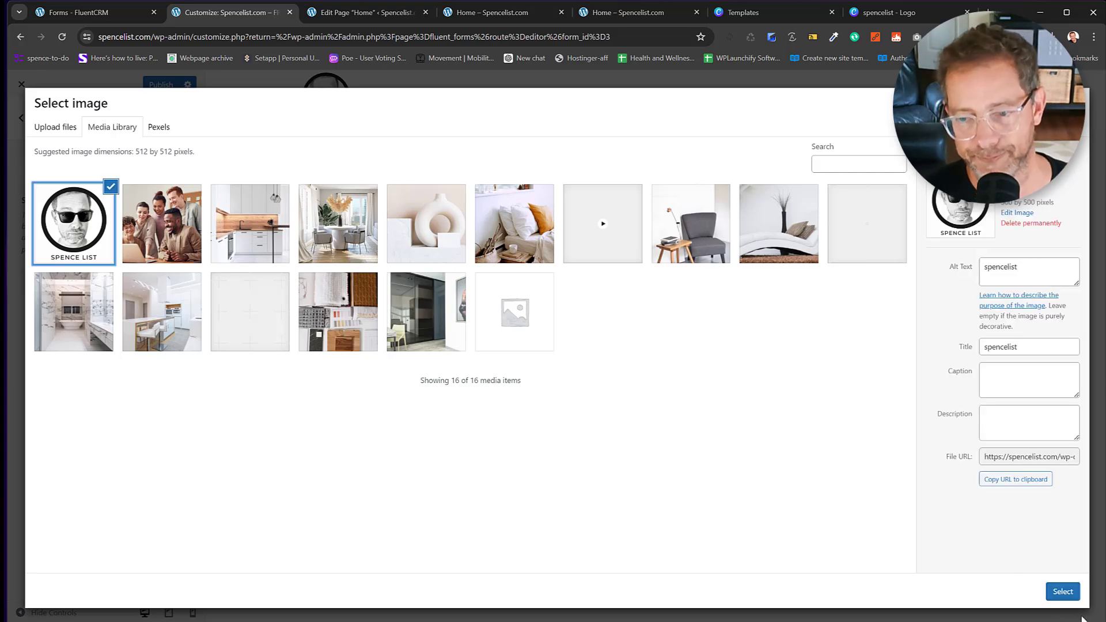
pyautogui.click(1063, 592)
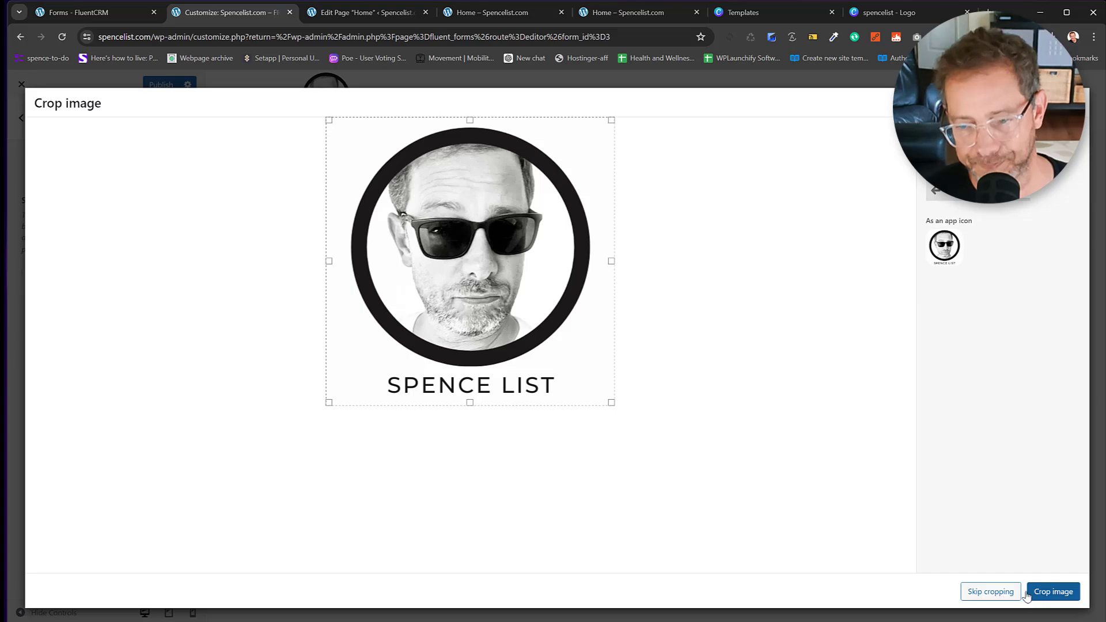
pyautogui.click(990, 592)
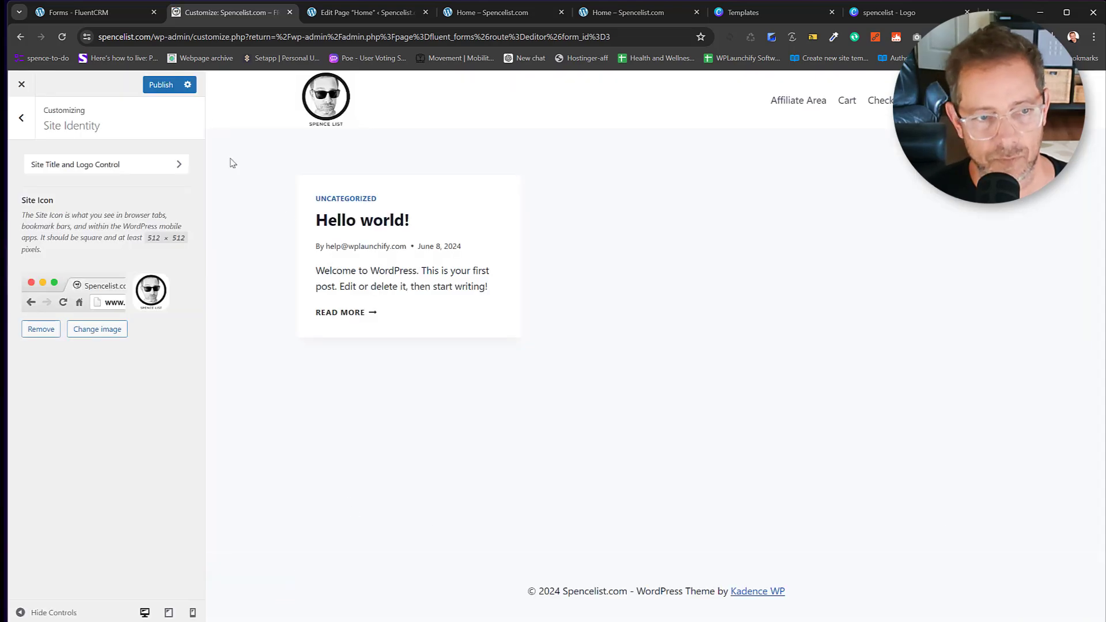
# Publish the Customizer changes and return to the main section list.
pyautogui.click(160, 85)
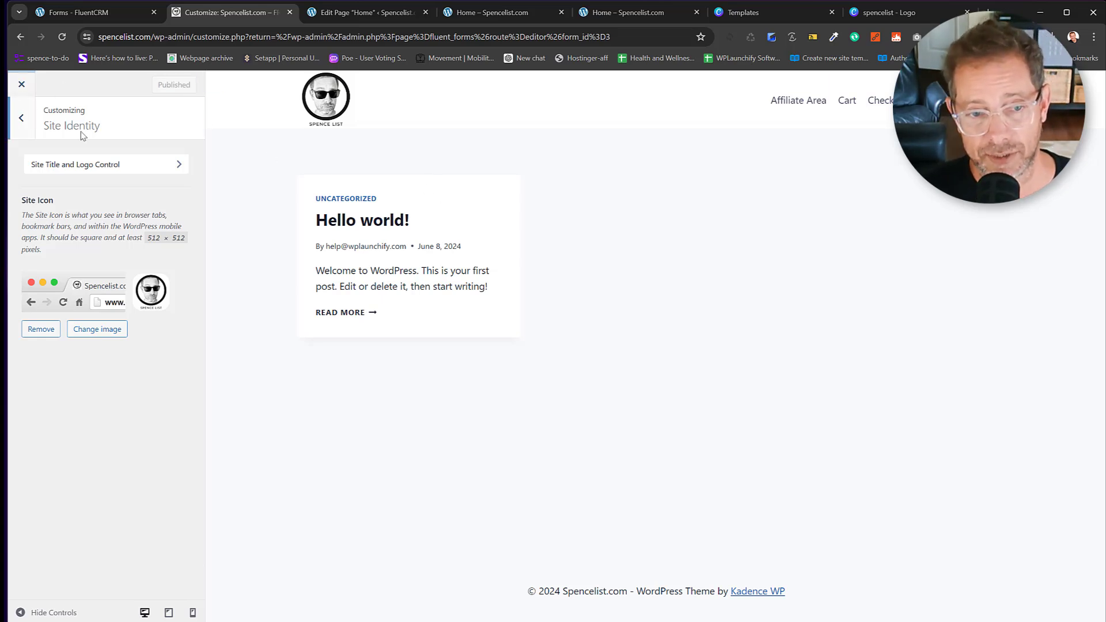
pyautogui.click(21, 118)
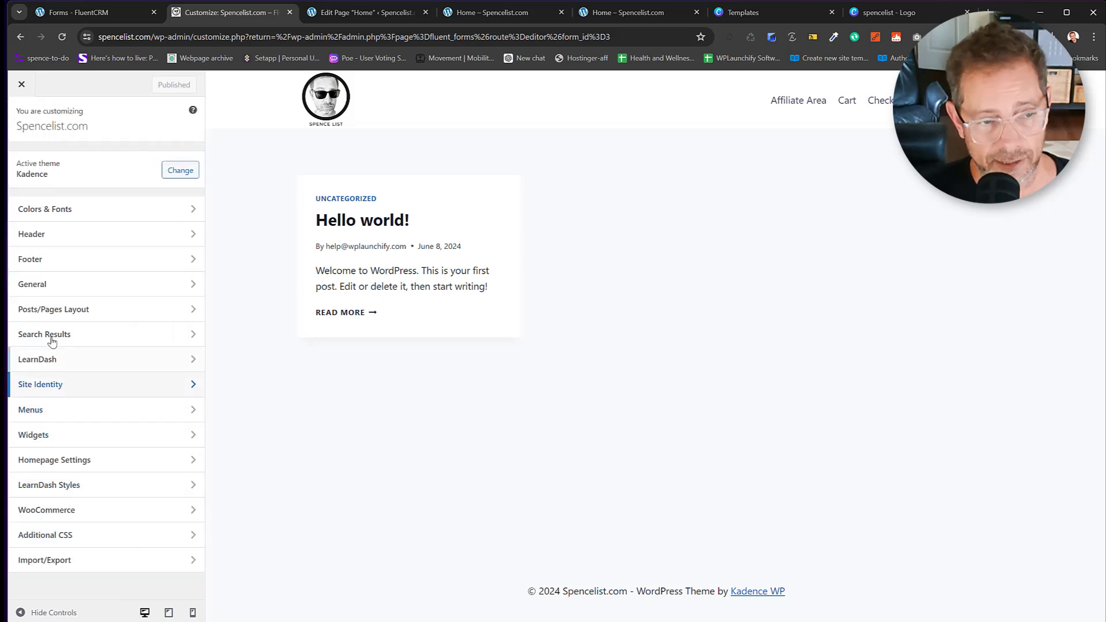
pyautogui.click(50, 284)
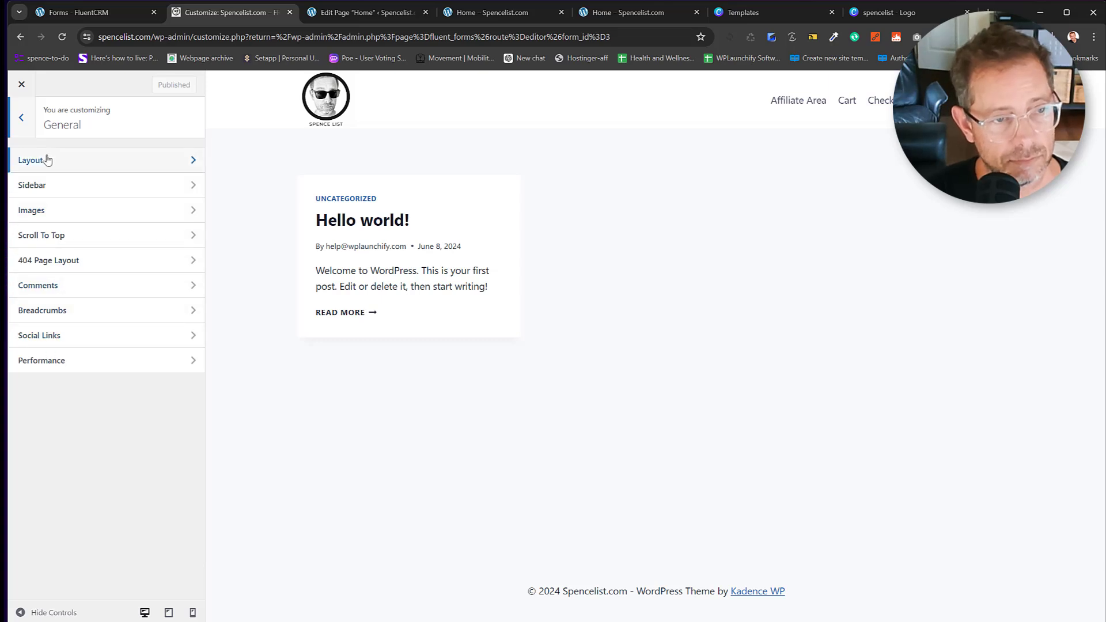
pyautogui.click(19, 119)
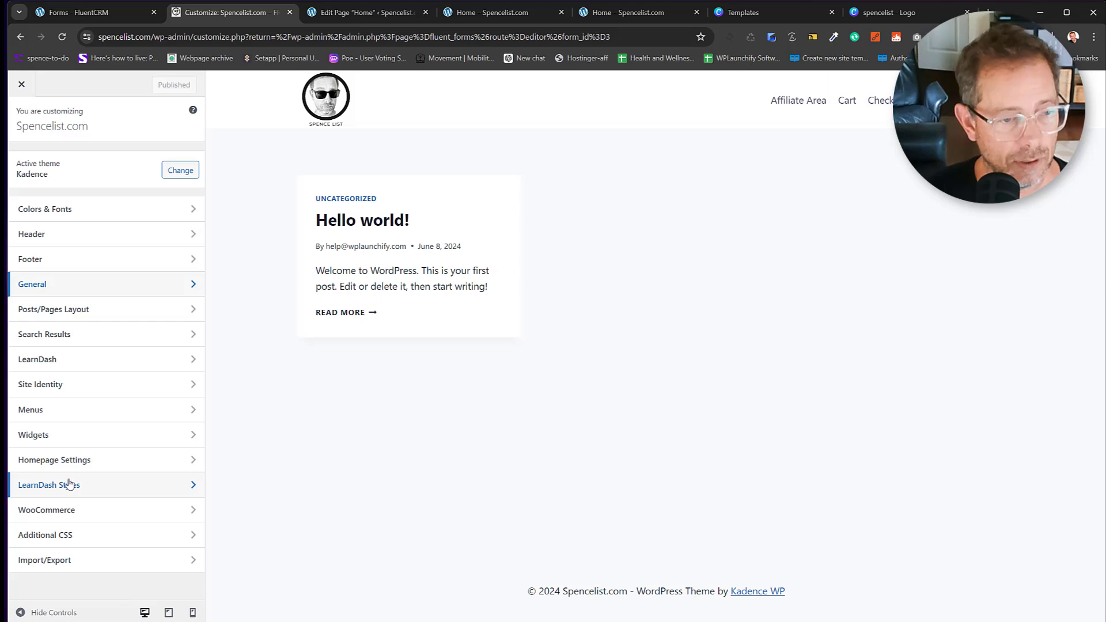
# Create a new menu named Primary Menu for the Primary location.
pyautogui.click(52, 411)
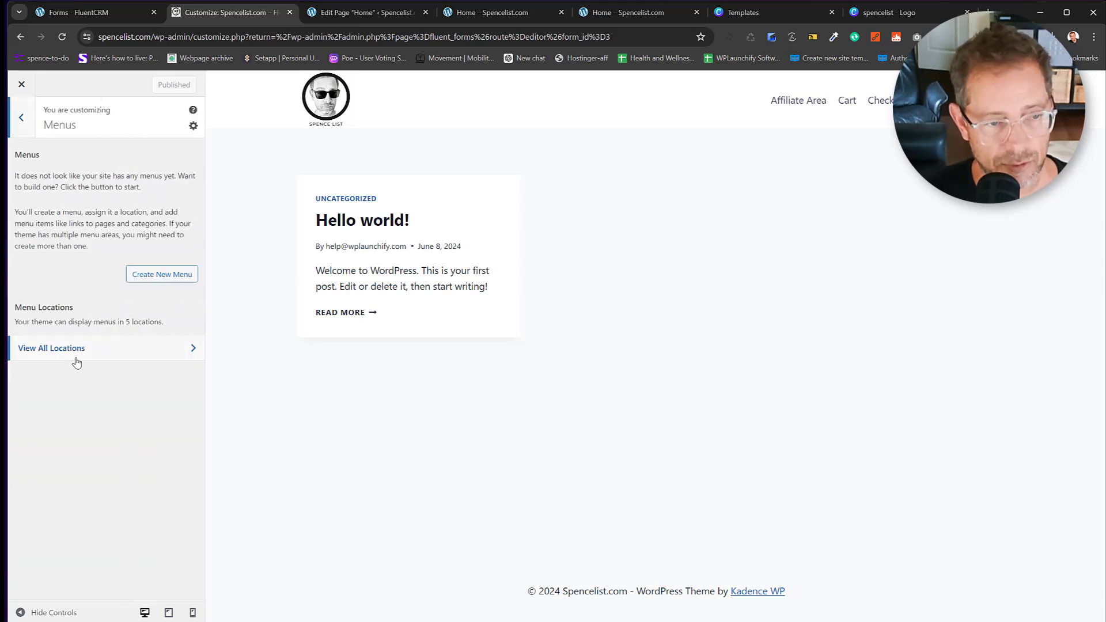
pyautogui.click(109, 355)
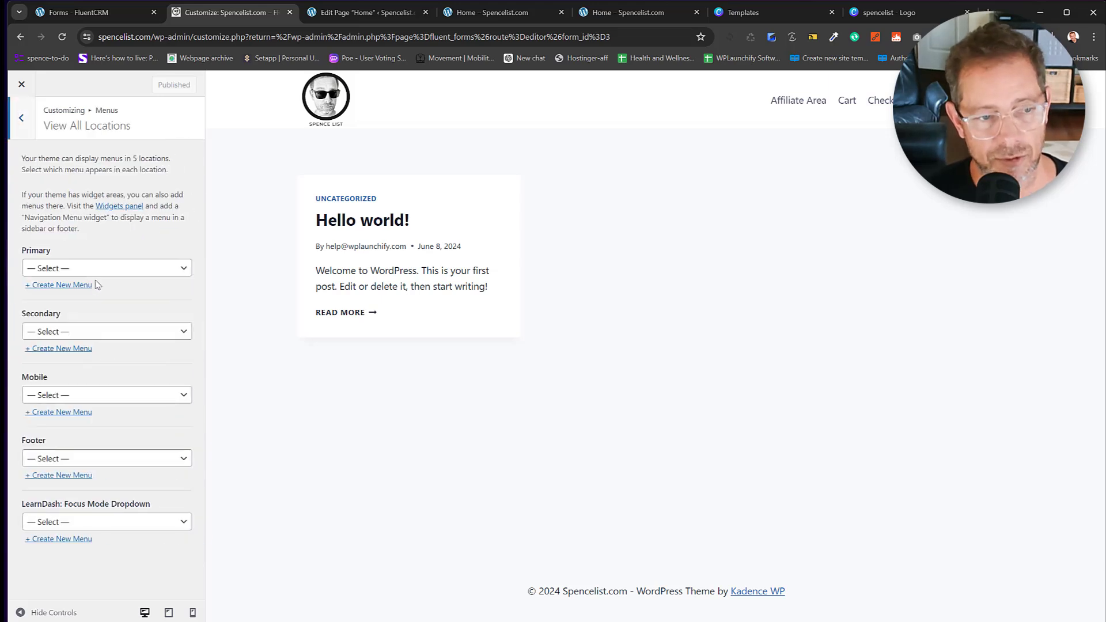
pyautogui.click(79, 273)
pyautogui.click(79, 273)
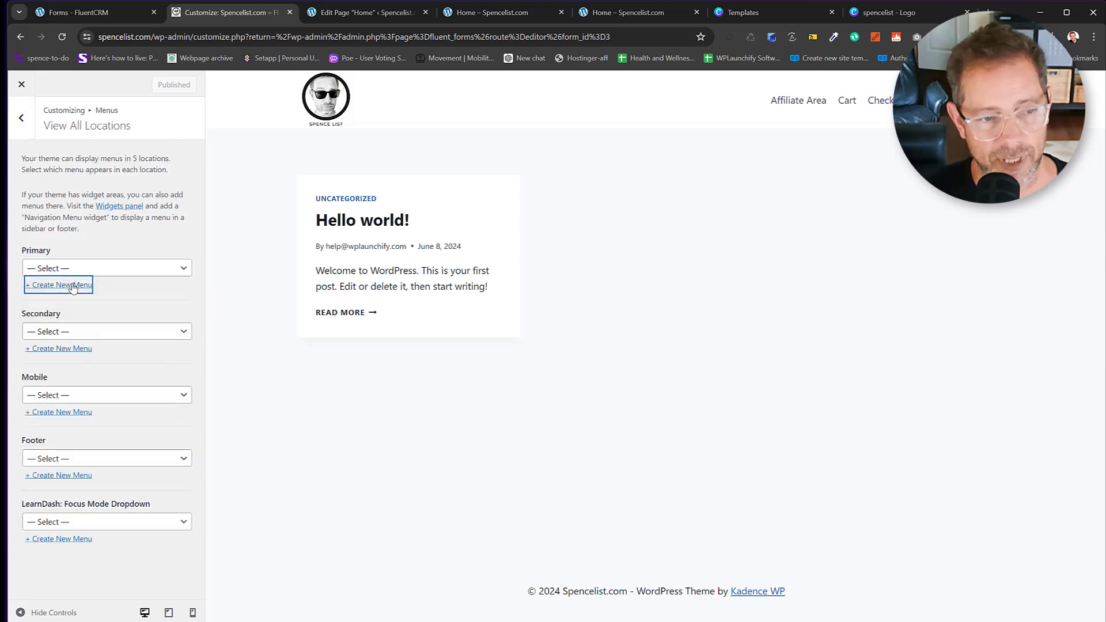
pyautogui.click(62, 285)
pyautogui.click(83, 177)
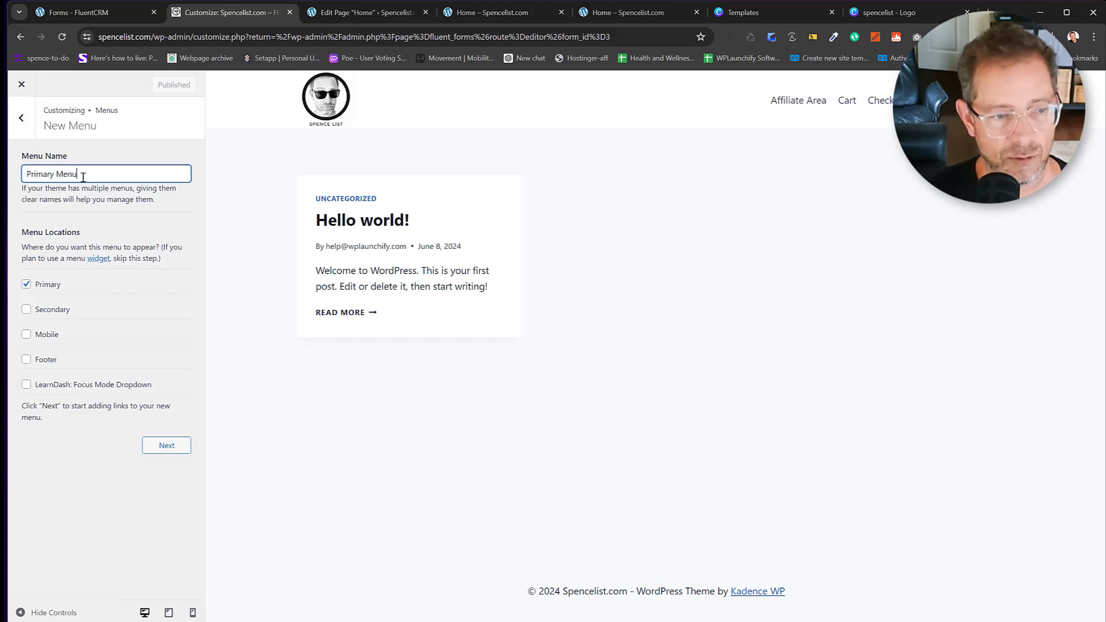
pyautogui.write('Primary Menu')
pyautogui.click(167, 445)
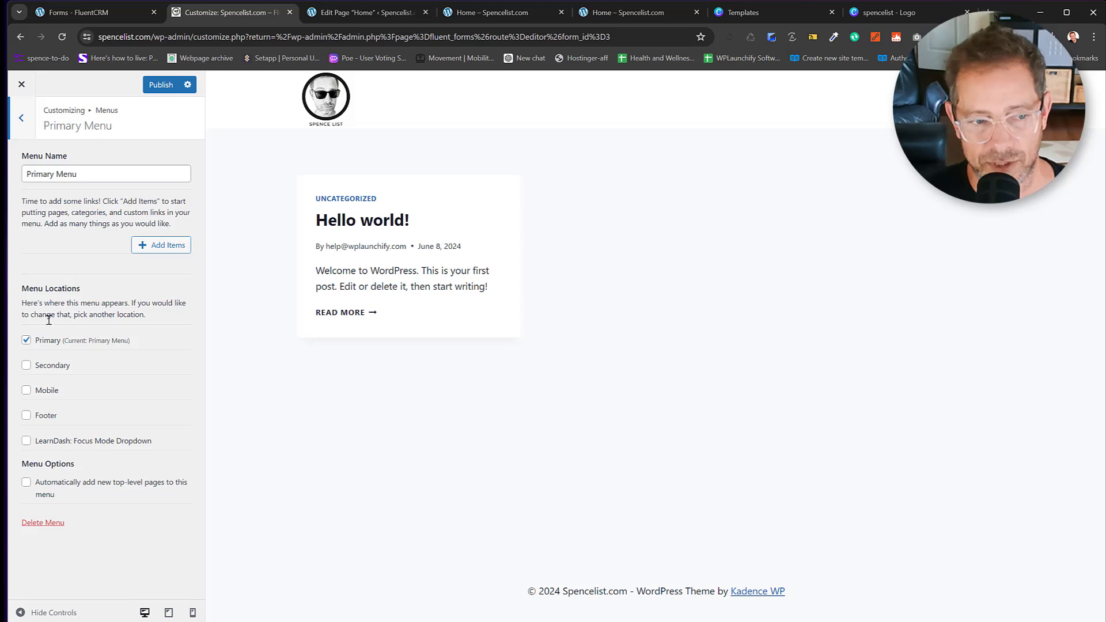
# Add the Home page to Primary Menu, publish, and return to the main sections.
pyautogui.click(158, 246)
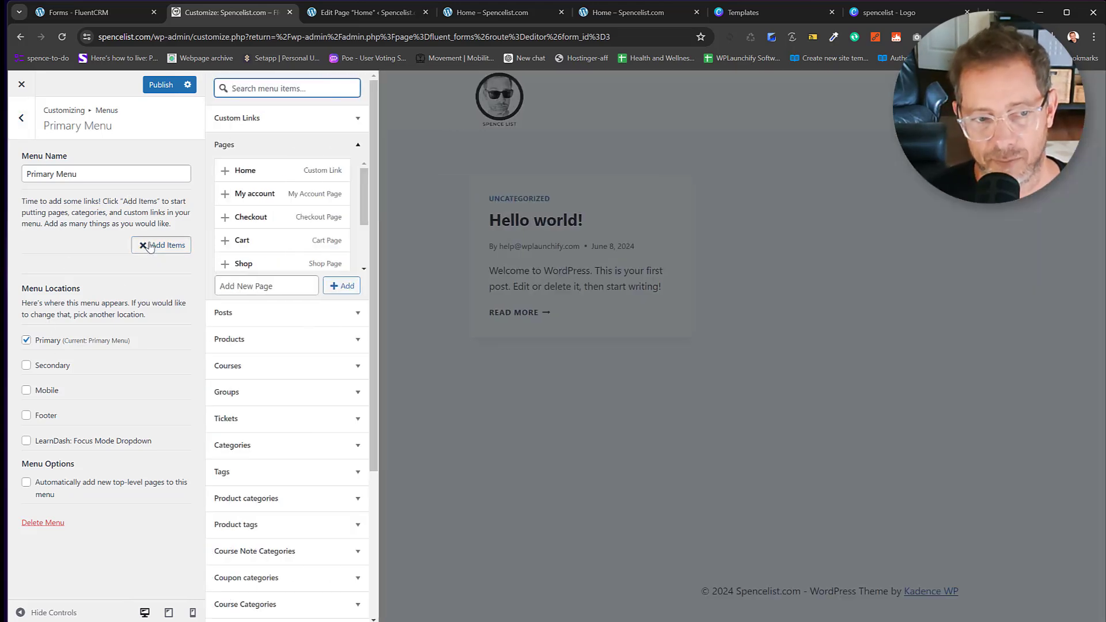
pyautogui.click(232, 170)
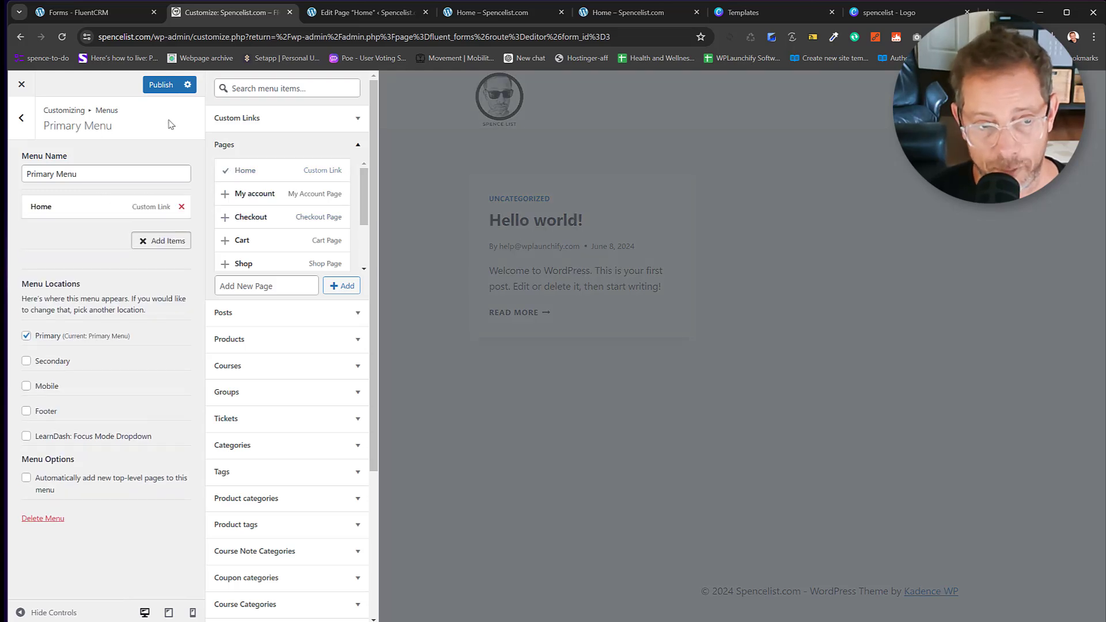
pyautogui.click(158, 86)
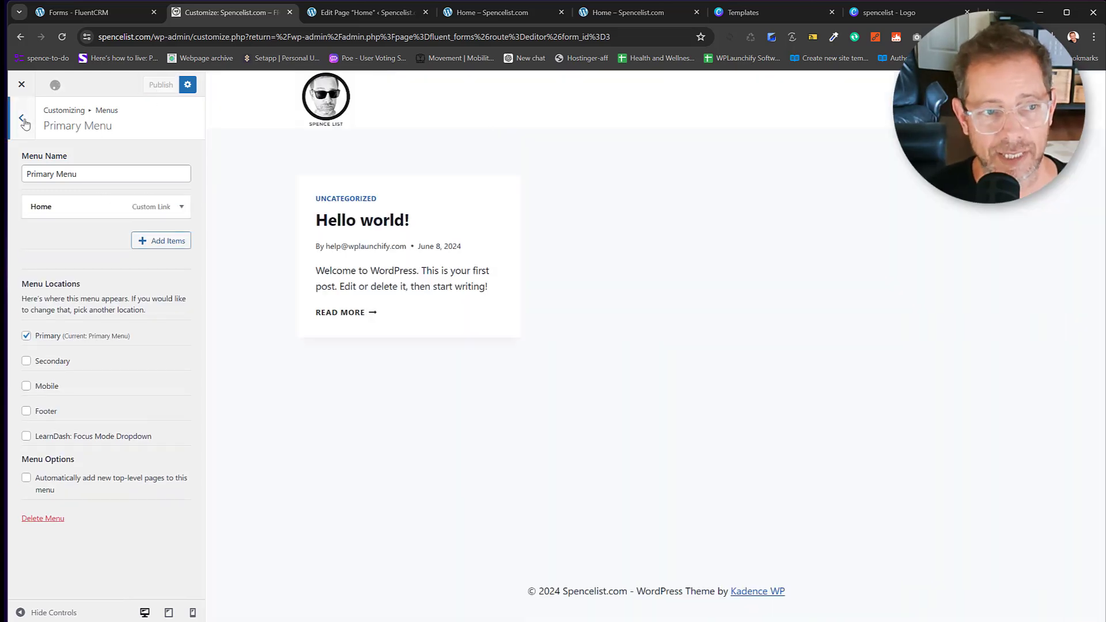
pyautogui.click(23, 120)
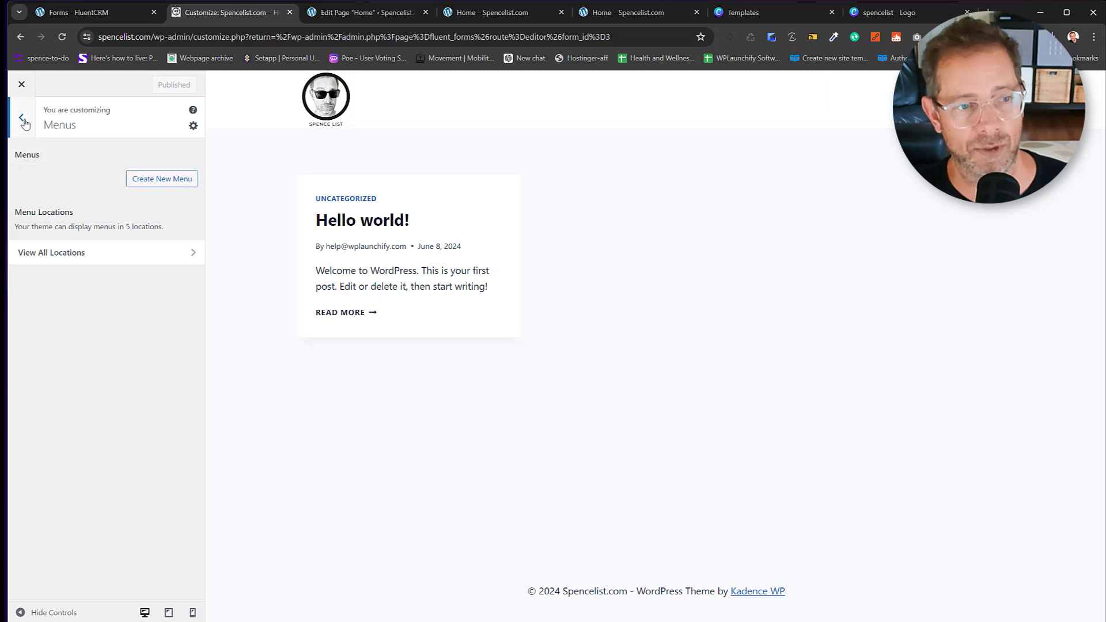
pyautogui.click(23, 120)
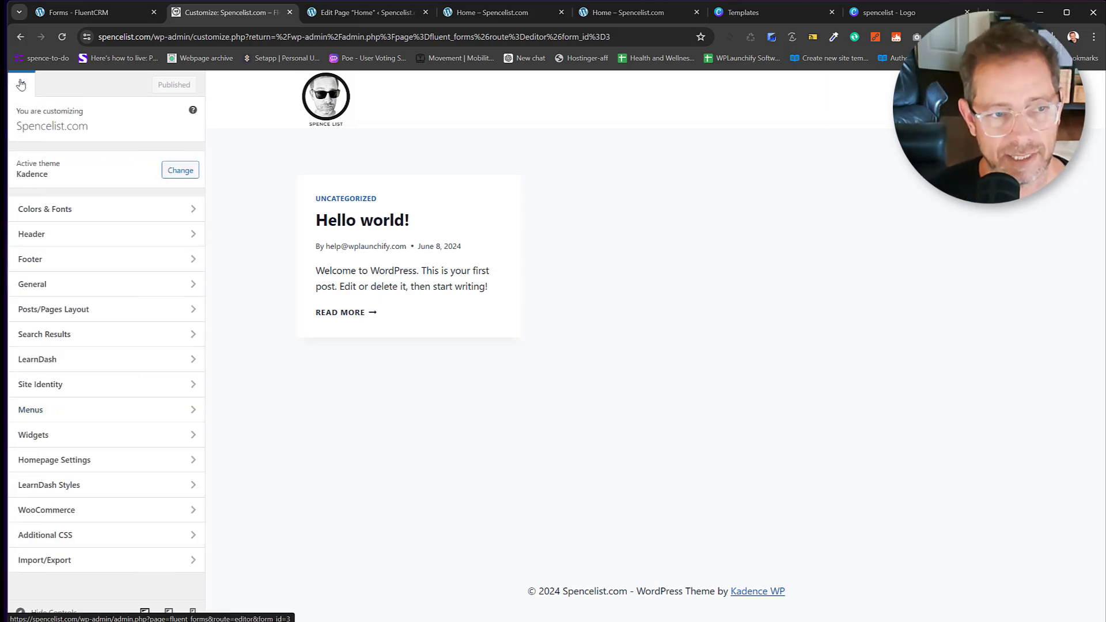
# In Settings > Reading, set the homepage to the static page Home and save.
pyautogui.click(21, 84)
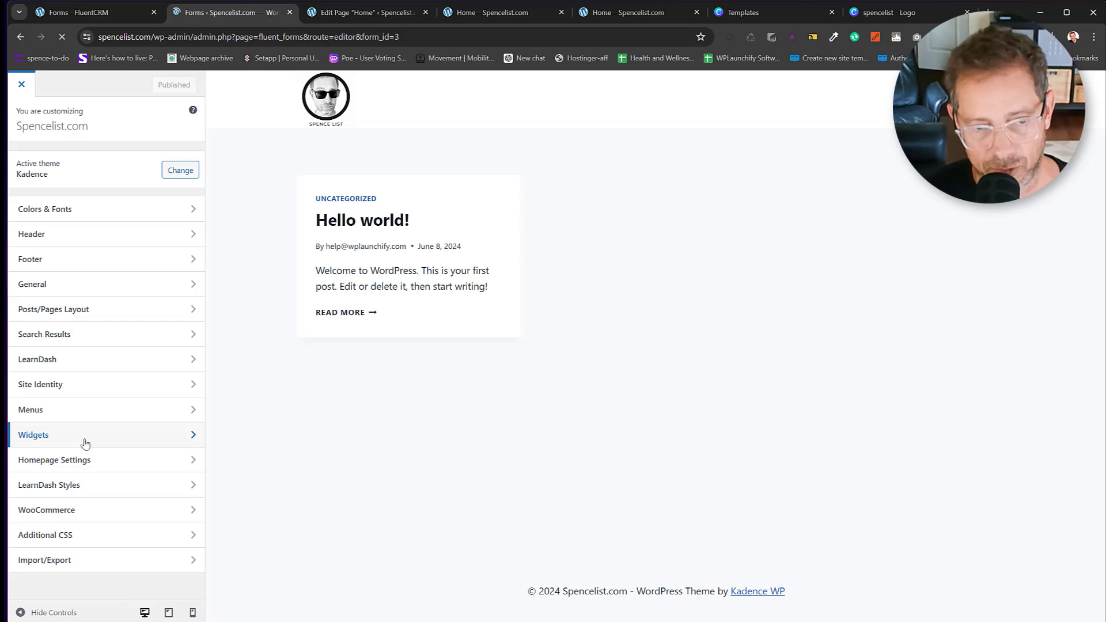
pyautogui.scroll(-5, 58, 470)
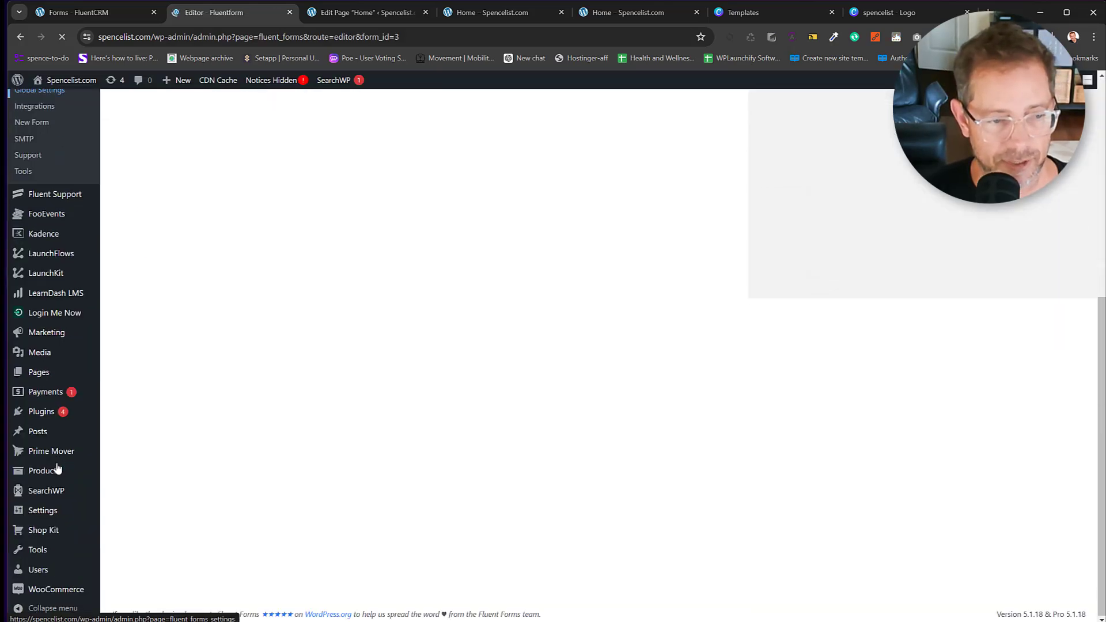
pyautogui.moveTo(56, 515)
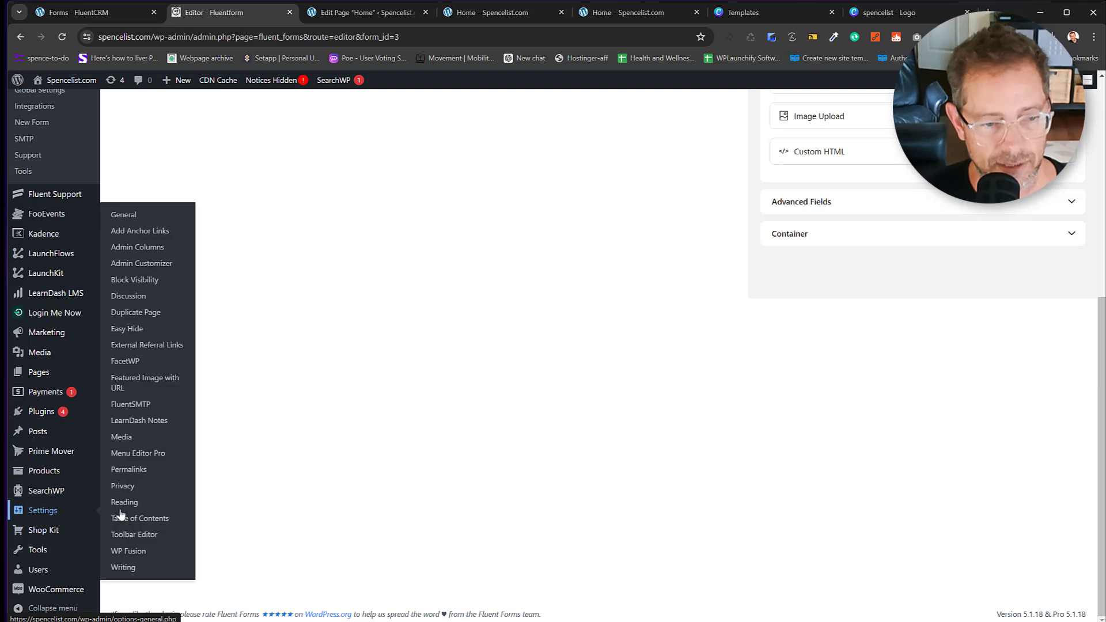
pyautogui.click(127, 507)
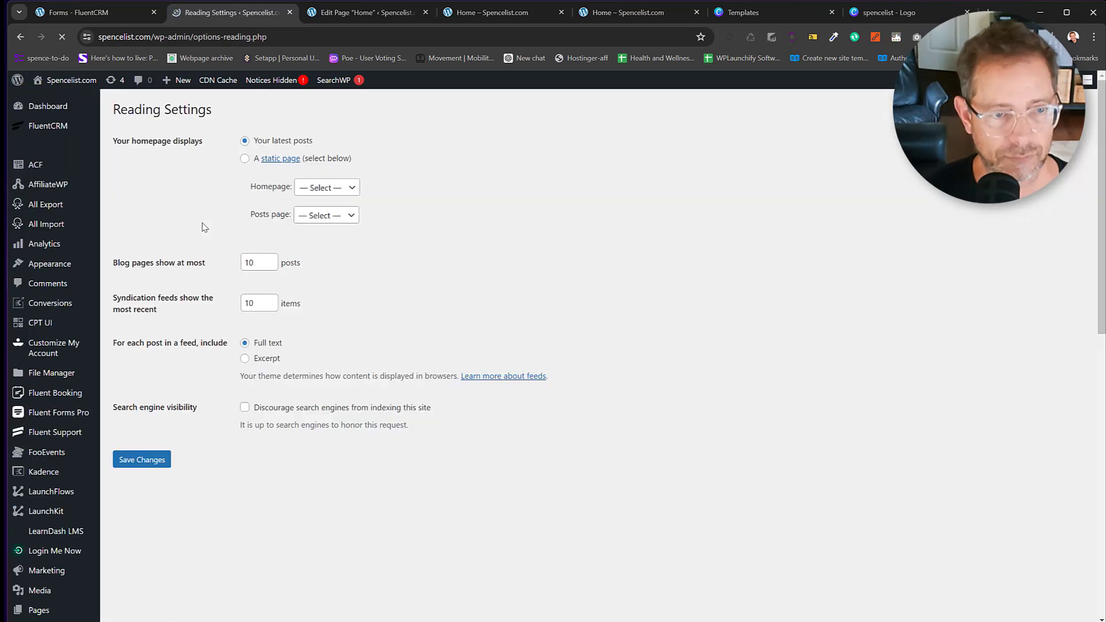
pyautogui.click(245, 159)
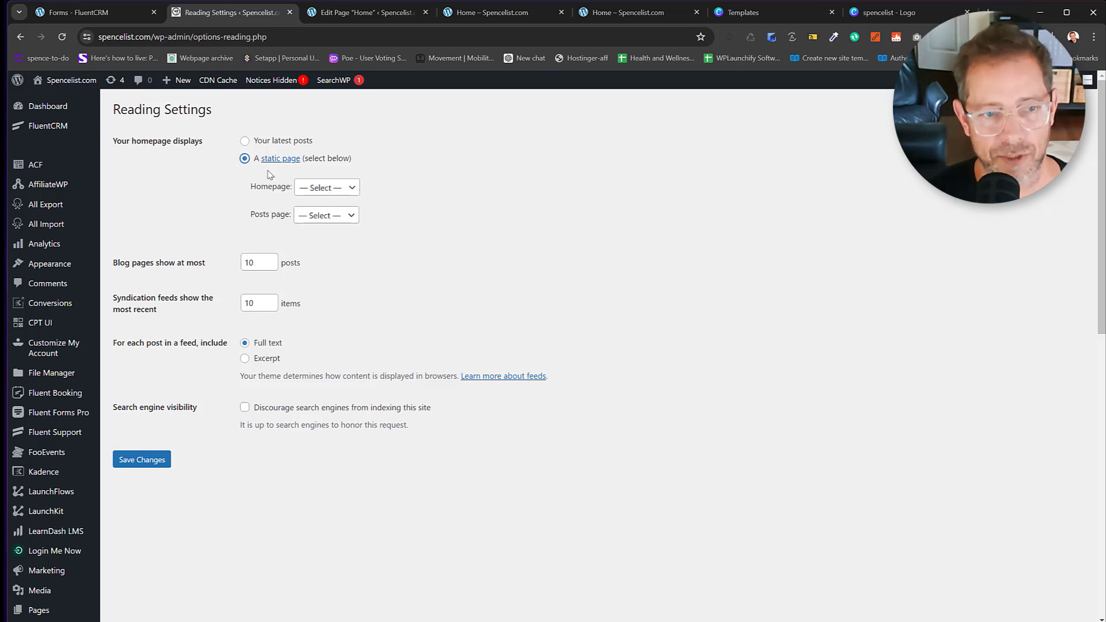
pyautogui.click(323, 188)
pyautogui.click(314, 247)
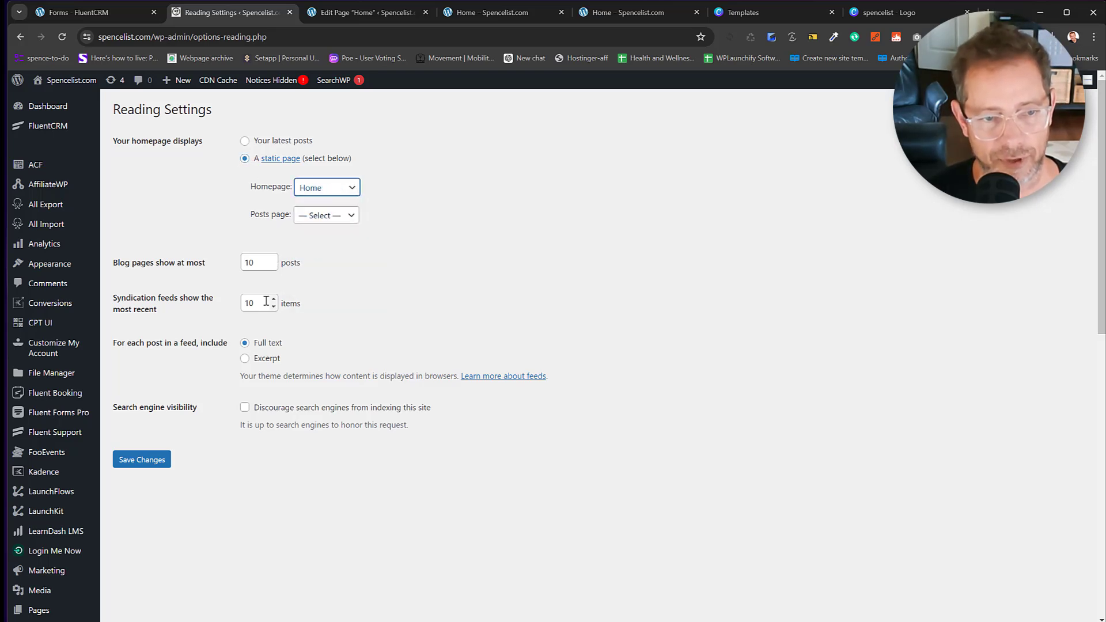
pyautogui.click(162, 461)
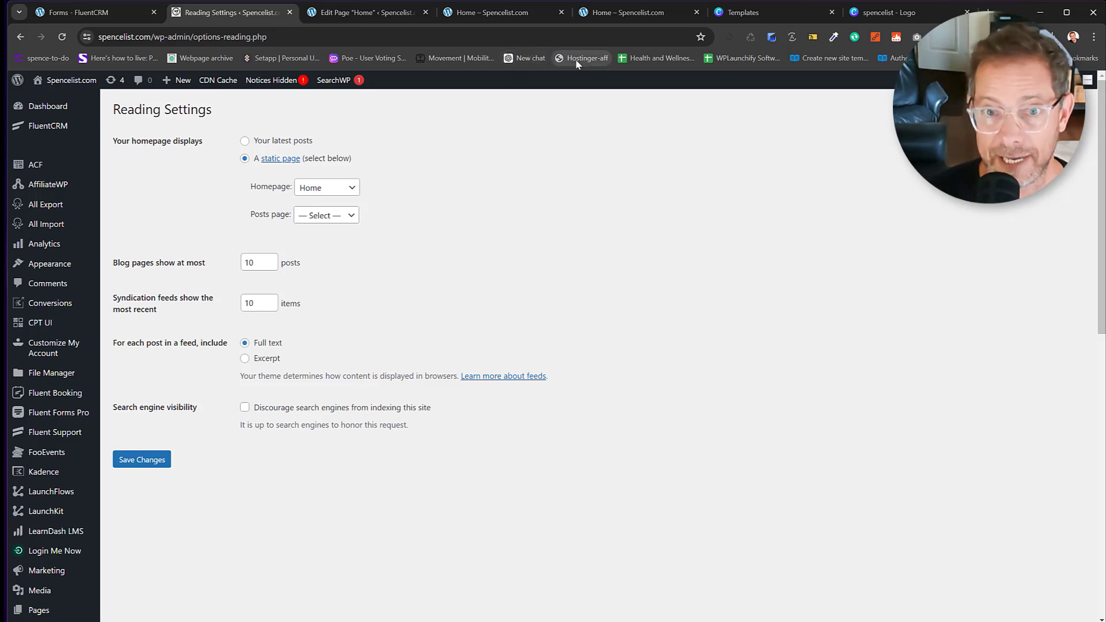
# On the live Spencelist homepage, enter a test email address into the signup form's Email Address field.
pyautogui.click(595, 12)
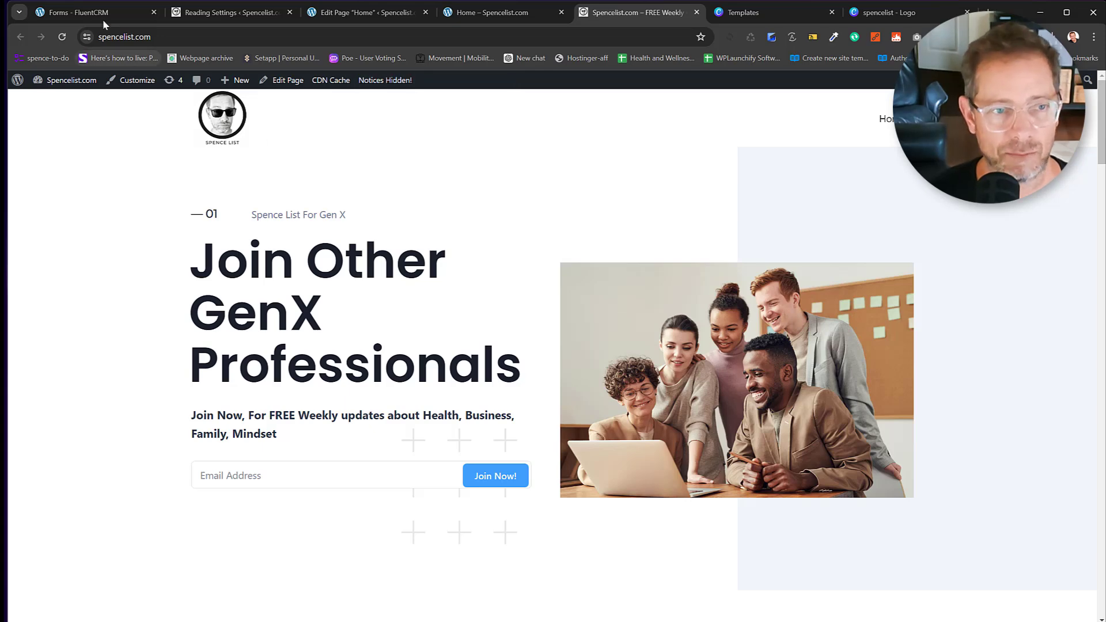
pyautogui.click(260, 481)
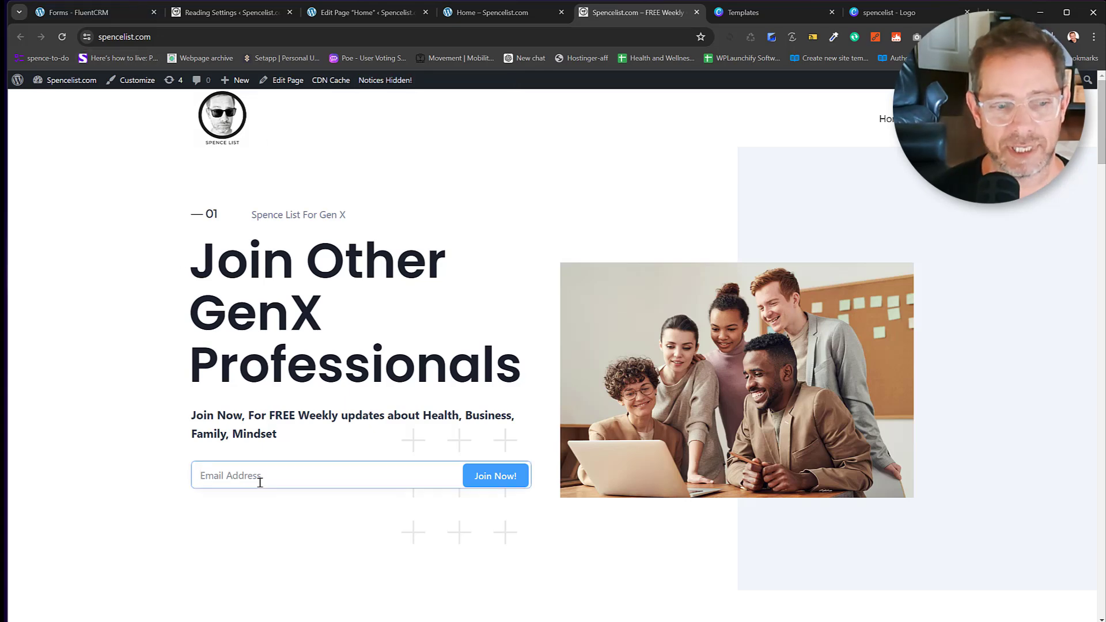
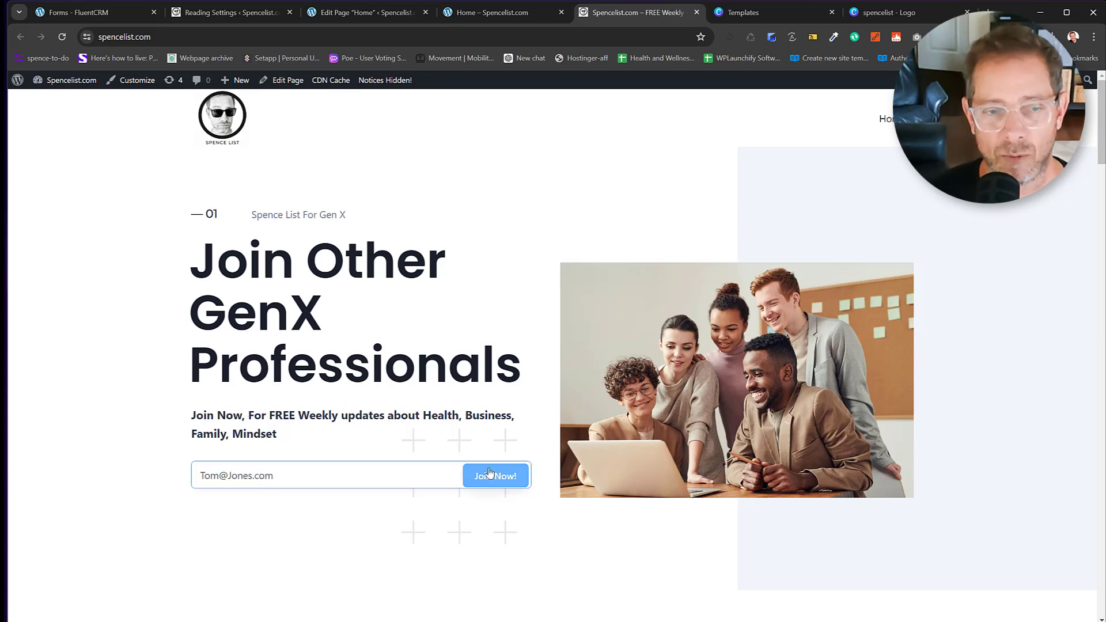
# Open the Subscribe To SpenceList! form from the FluentCRM Forms page in the Fluent Forms editor.
pyautogui.click(114, 13)
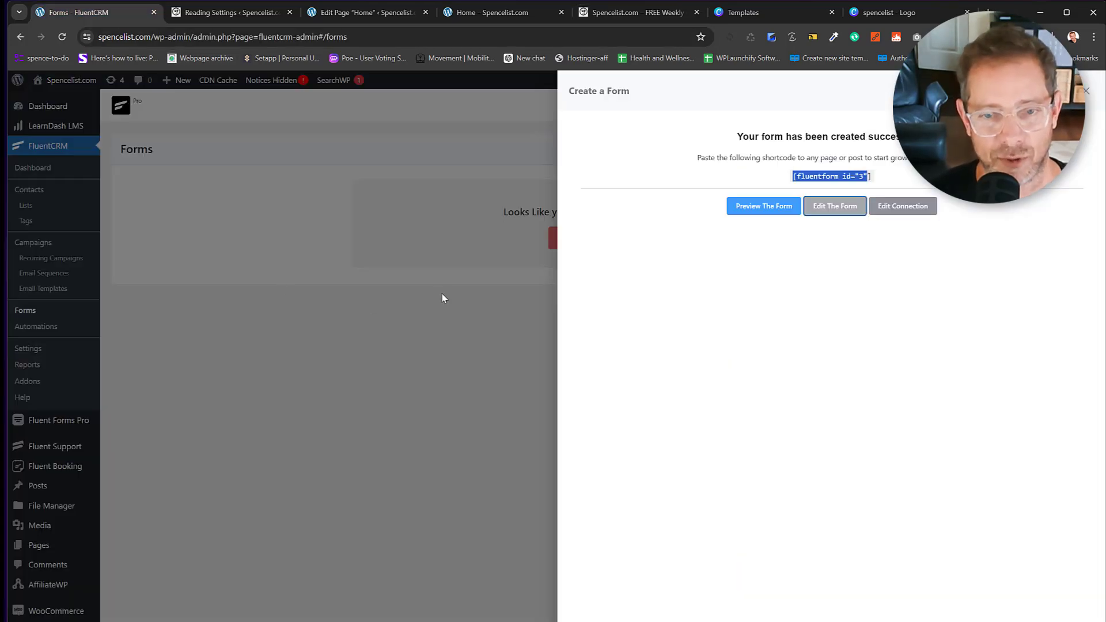
pyautogui.click(835, 206)
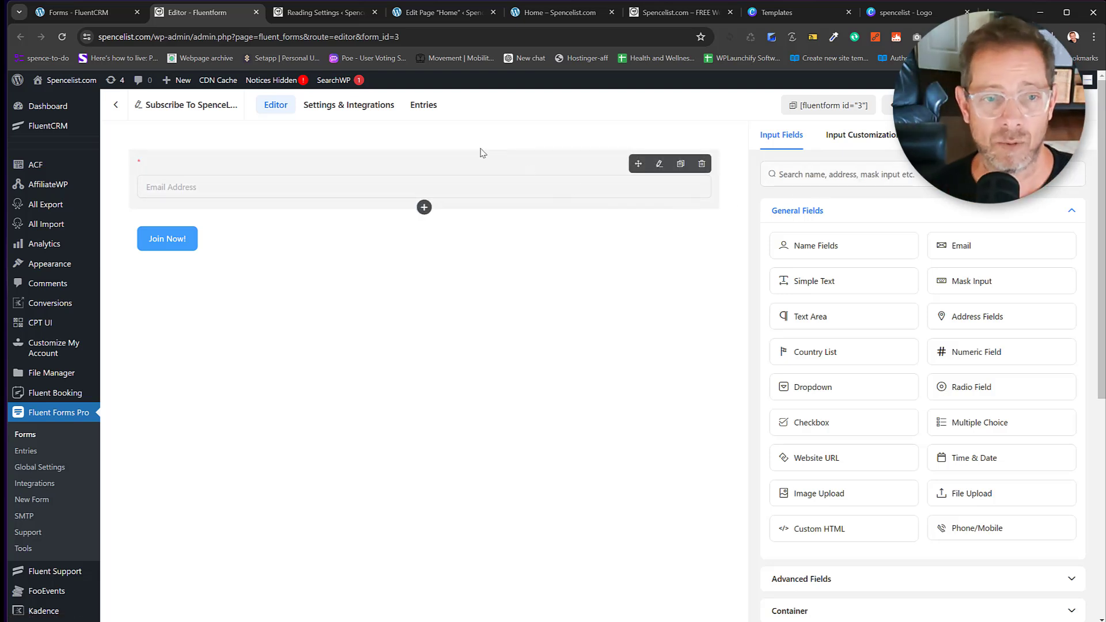
# Check the confirmation message 'Please check your inbox to confirm your subscription', then return to the homepage.
pyautogui.click(383, 107)
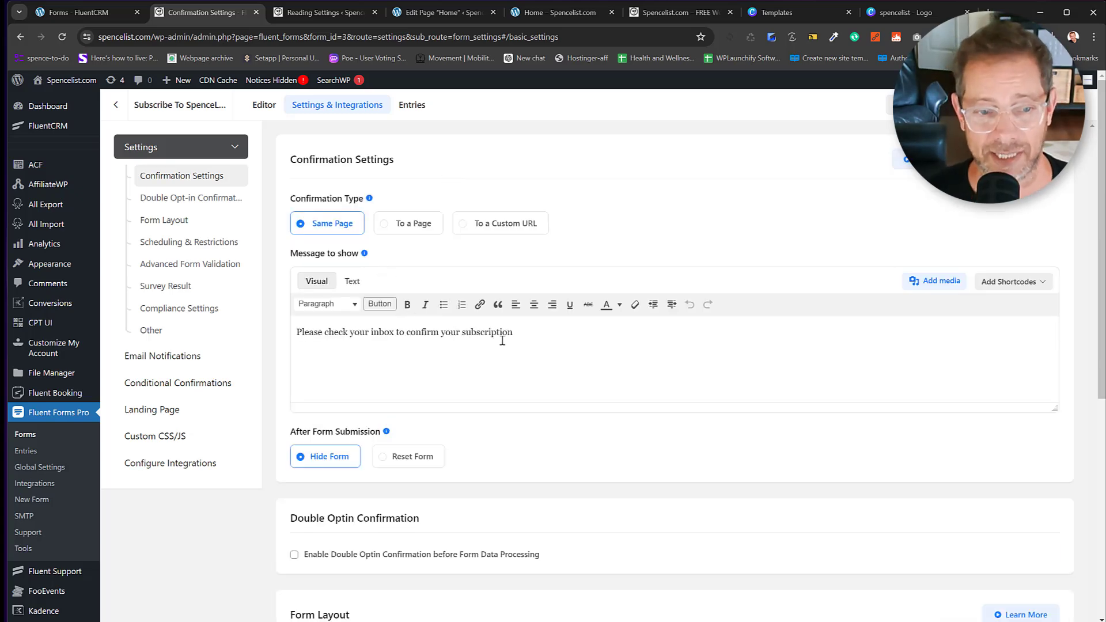
pyautogui.moveTo(513, 339); pyautogui.dragTo(310, 342)
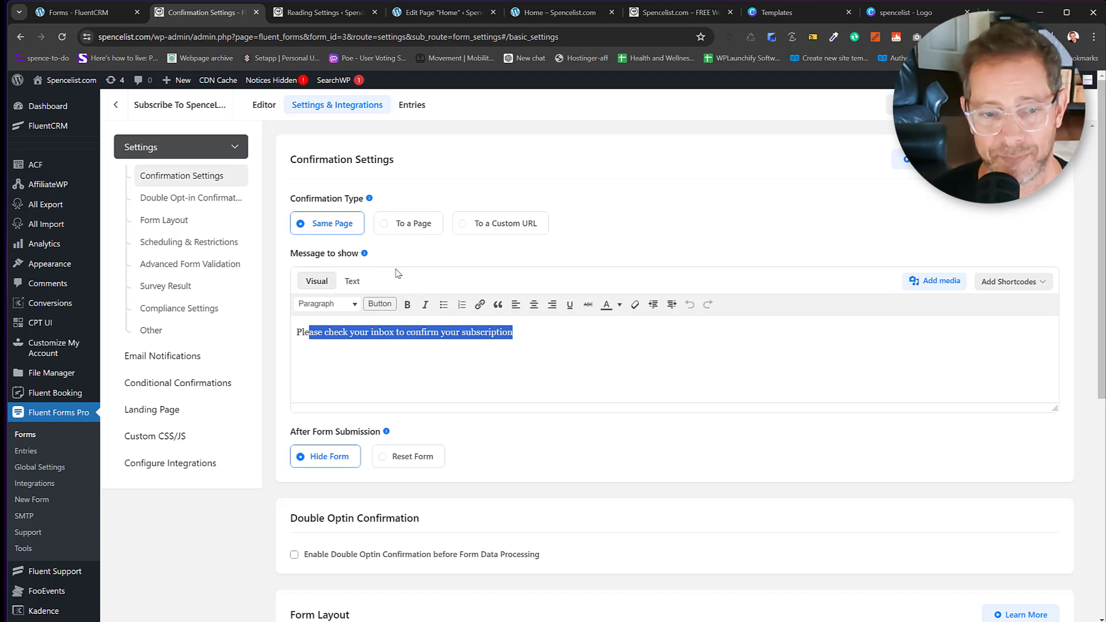
pyautogui.click(361, 334)
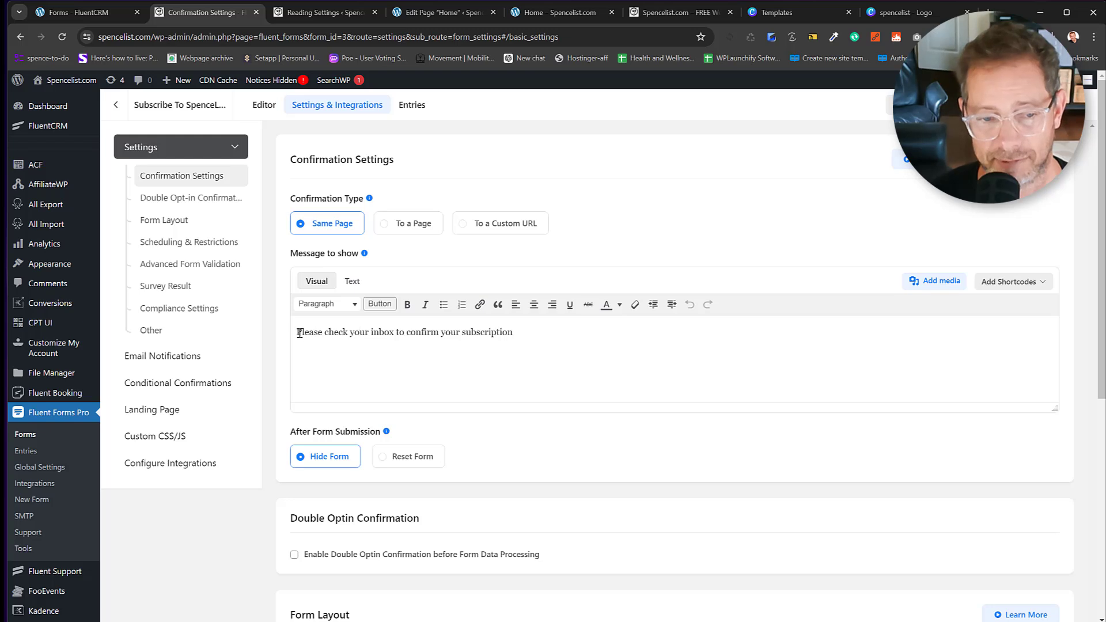
pyautogui.moveTo(300, 333); pyautogui.dragTo(530, 329)
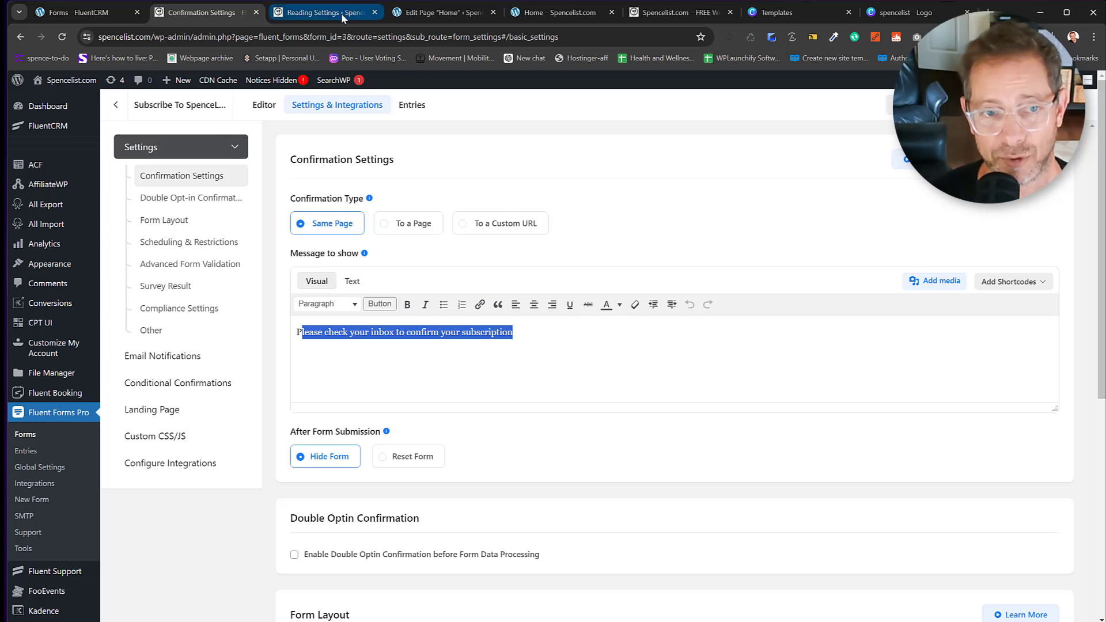
pyautogui.click(661, 15)
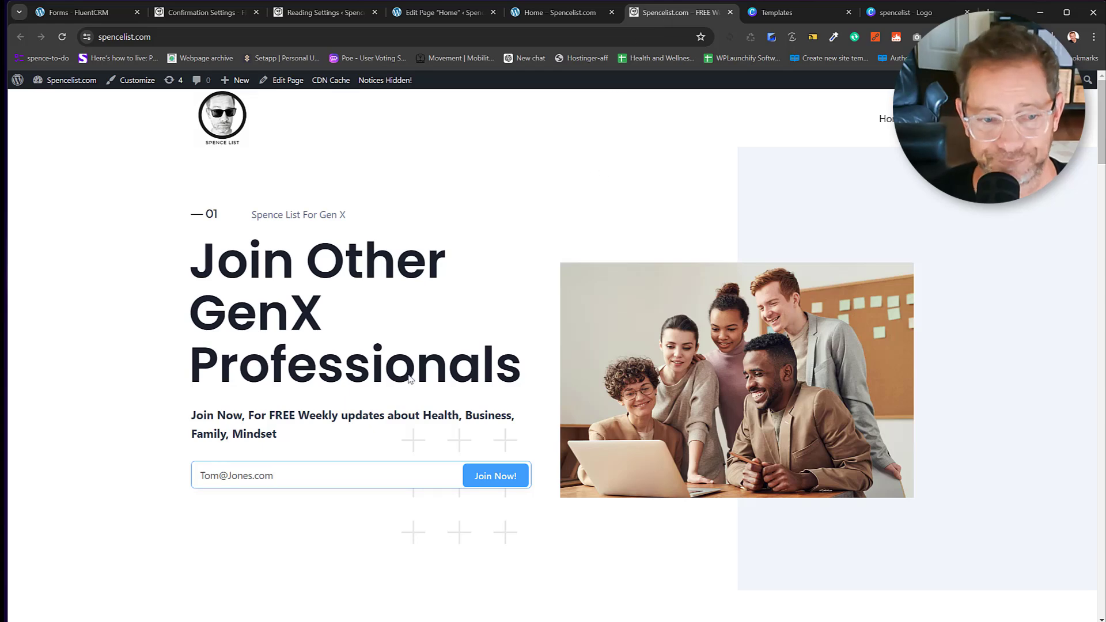
# Submit the test email with Join Now!, check the inbox-confirmation message, and return to Confirmation Settings.
pyautogui.click(487, 478)
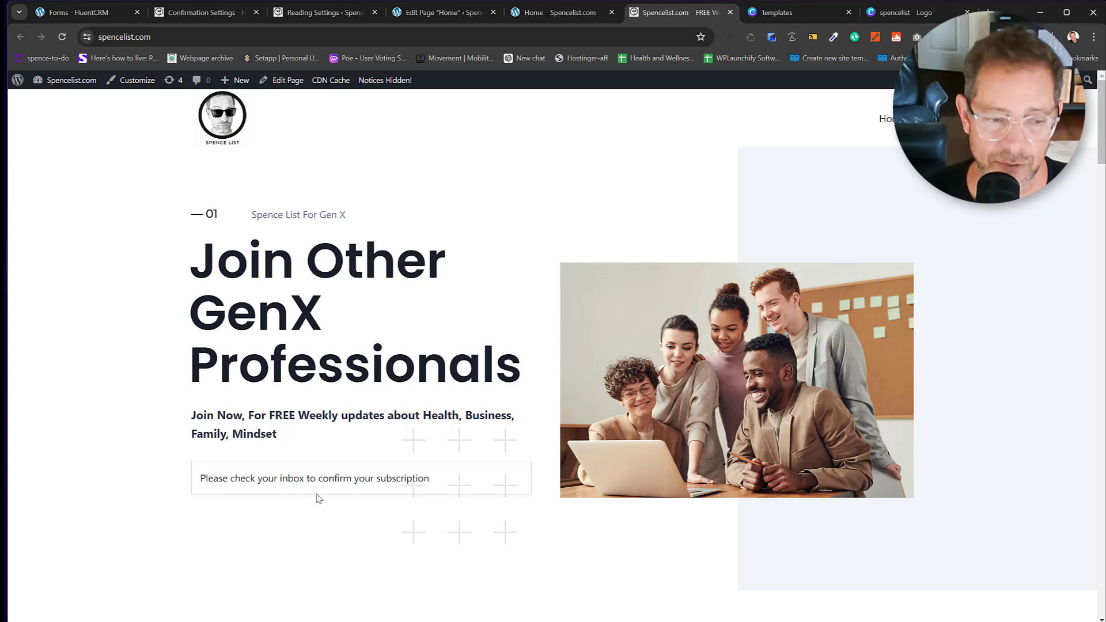
pyautogui.moveTo(201, 479); pyautogui.dragTo(507, 496)
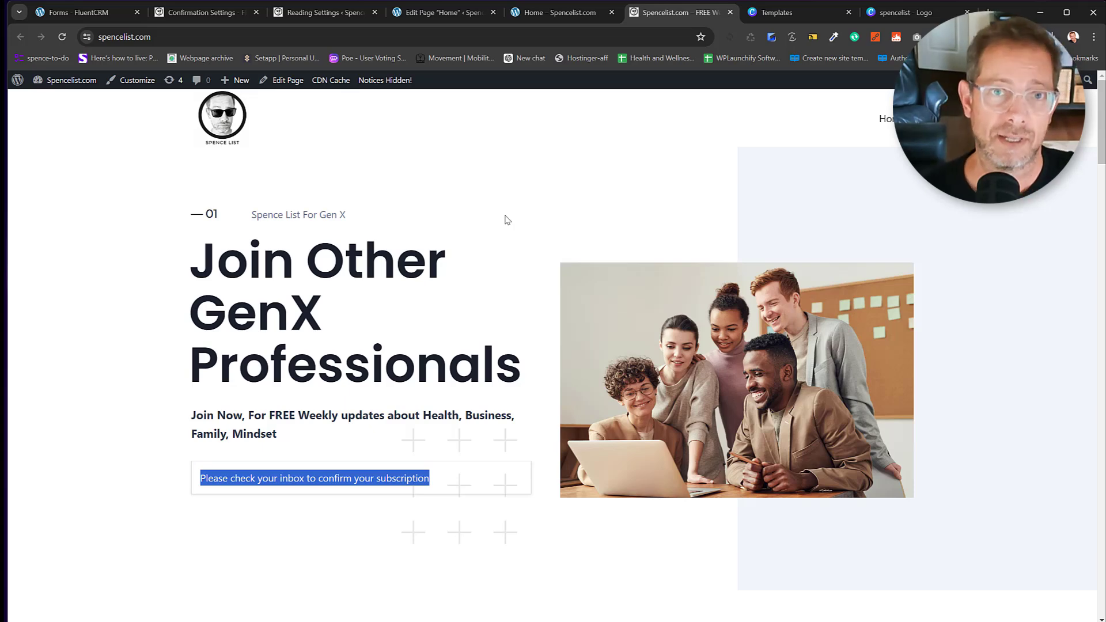
pyautogui.click(182, 10)
pyautogui.moveTo(58, 128)
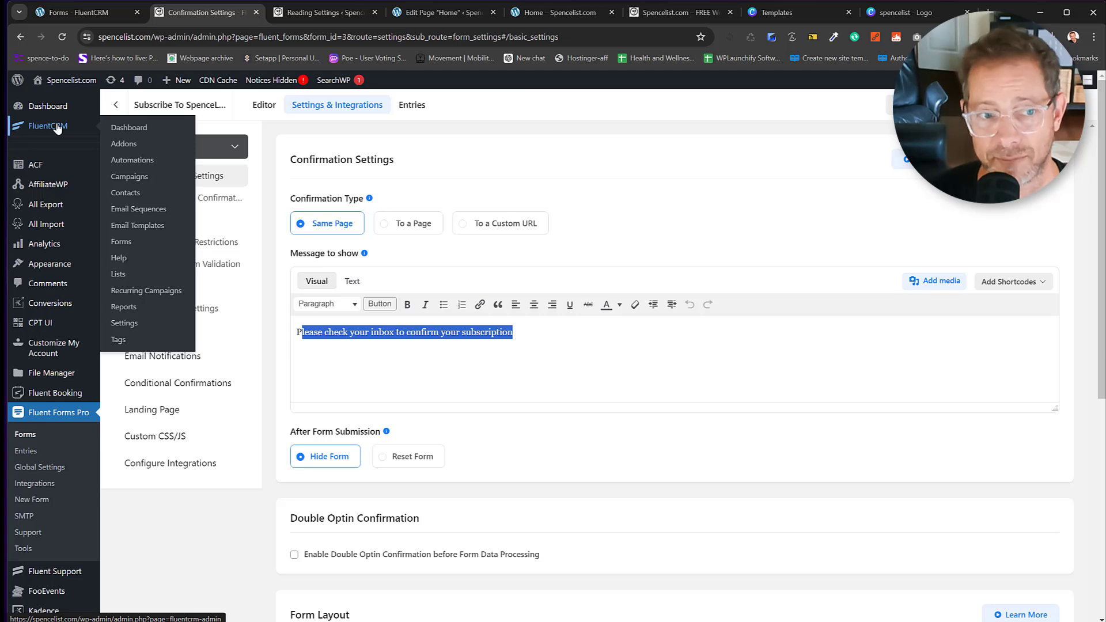
pyautogui.click(126, 192)
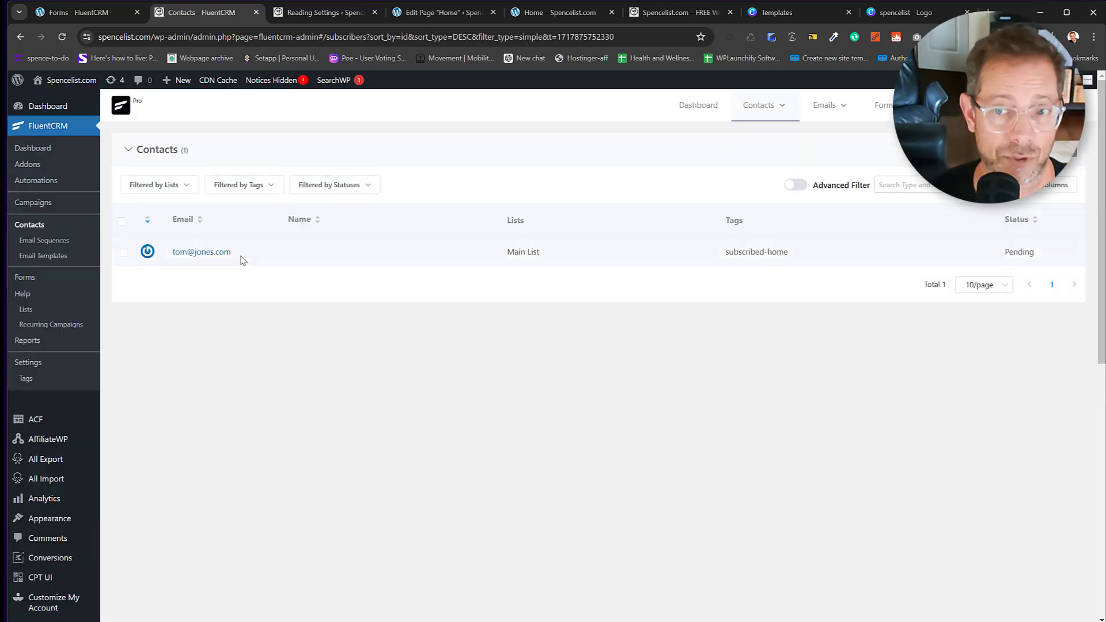
pyautogui.click(203, 253)
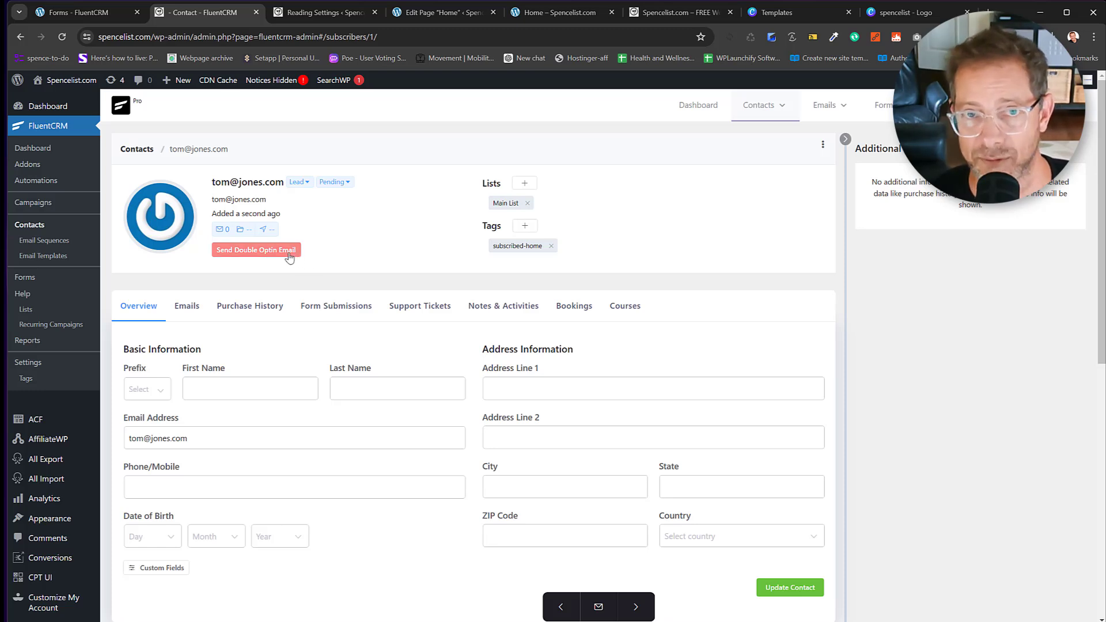
pyautogui.click(342, 307)
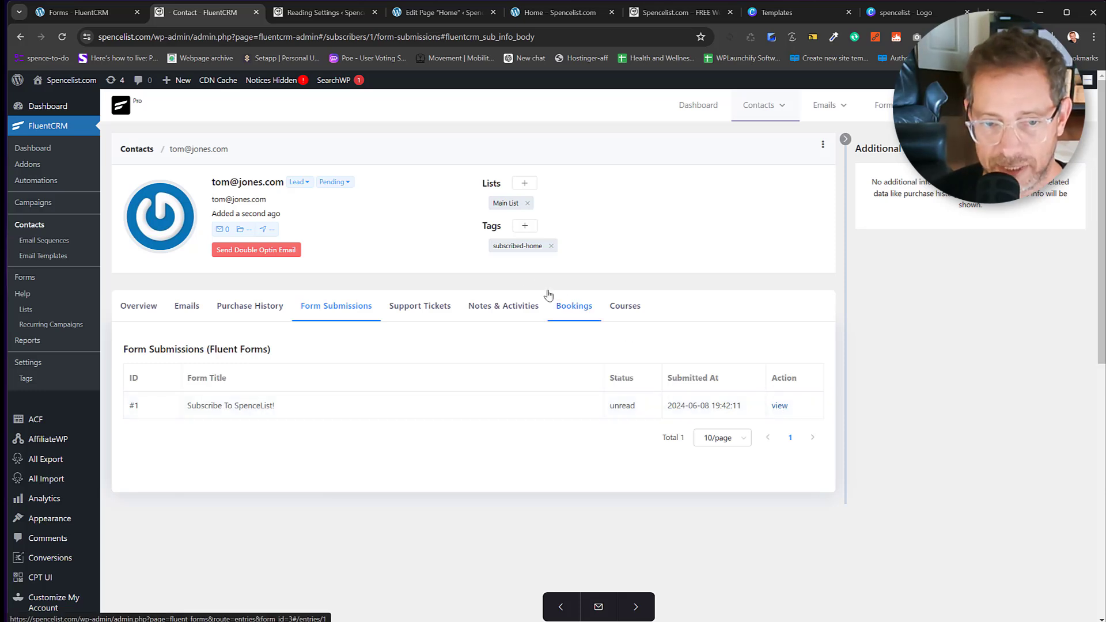
pyautogui.doubleClick(497, 204)
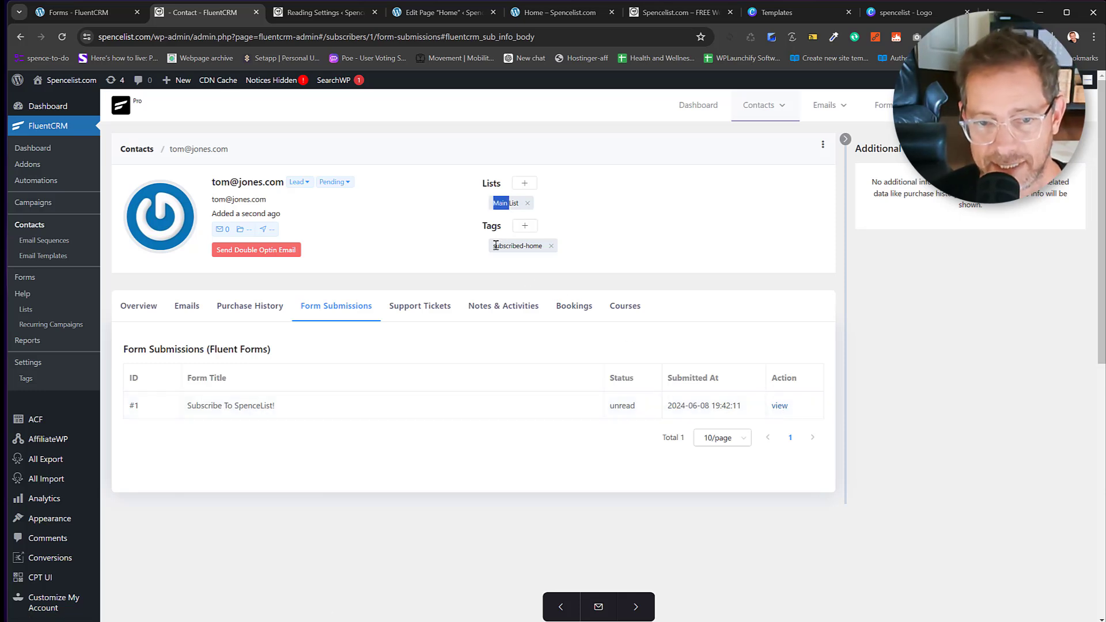
pyautogui.moveTo(494, 246); pyautogui.dragTo(521, 248)
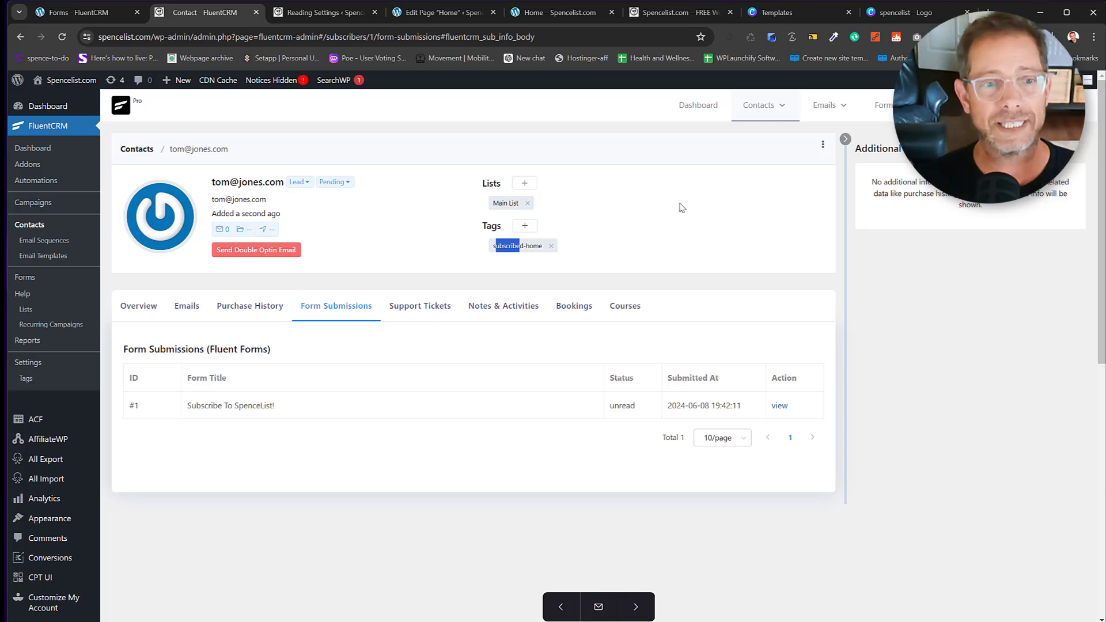
pyautogui.click(340, 182)
pyautogui.click(377, 173)
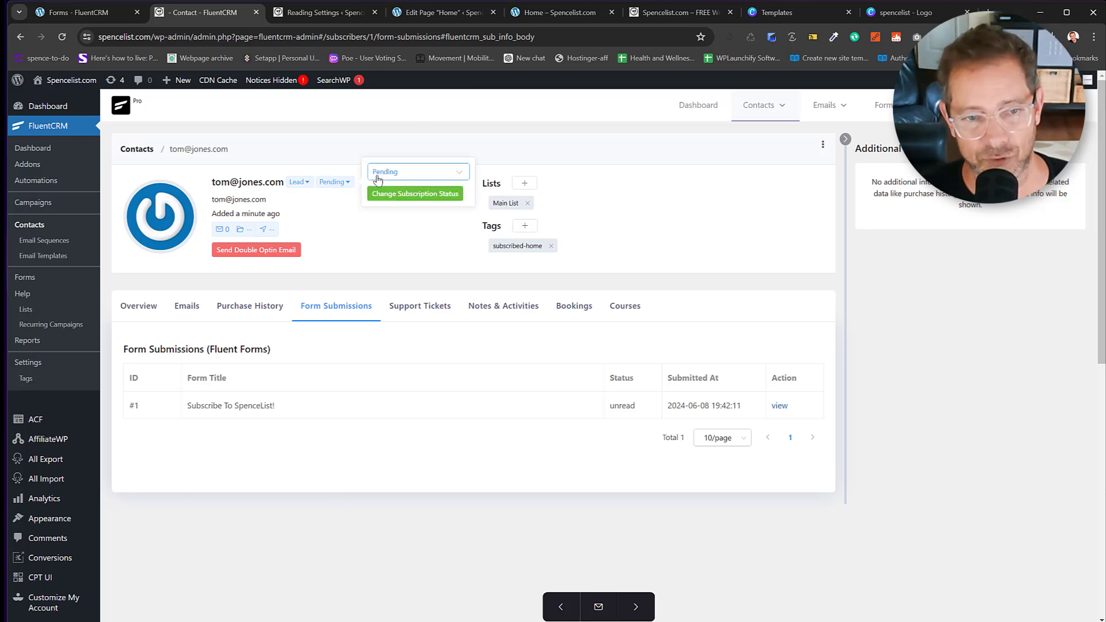
pyautogui.click(343, 212)
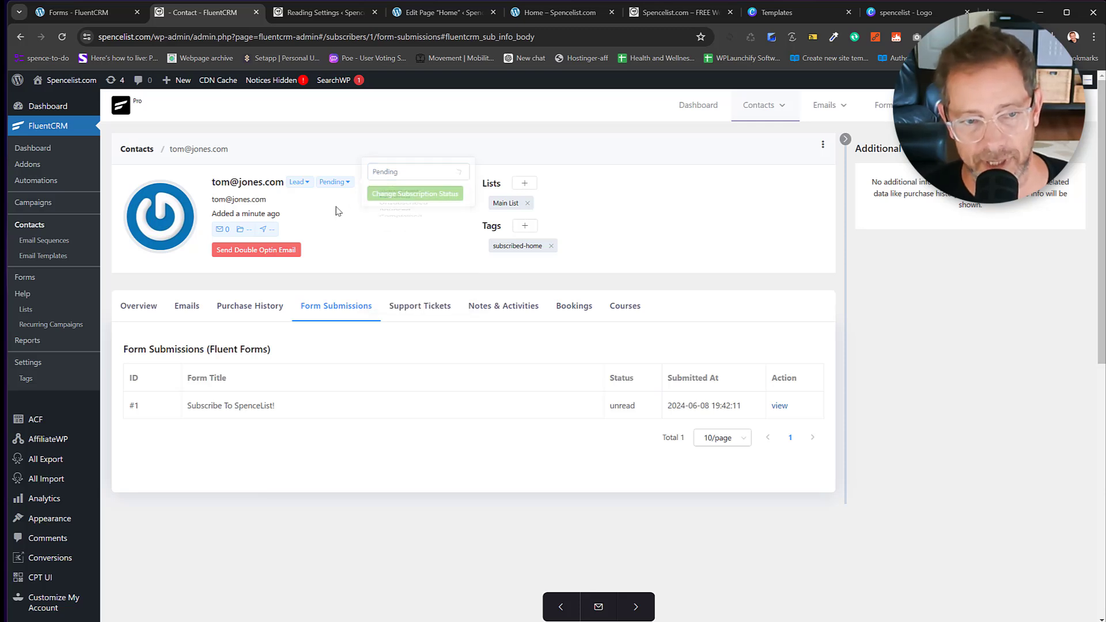
pyautogui.click(309, 183)
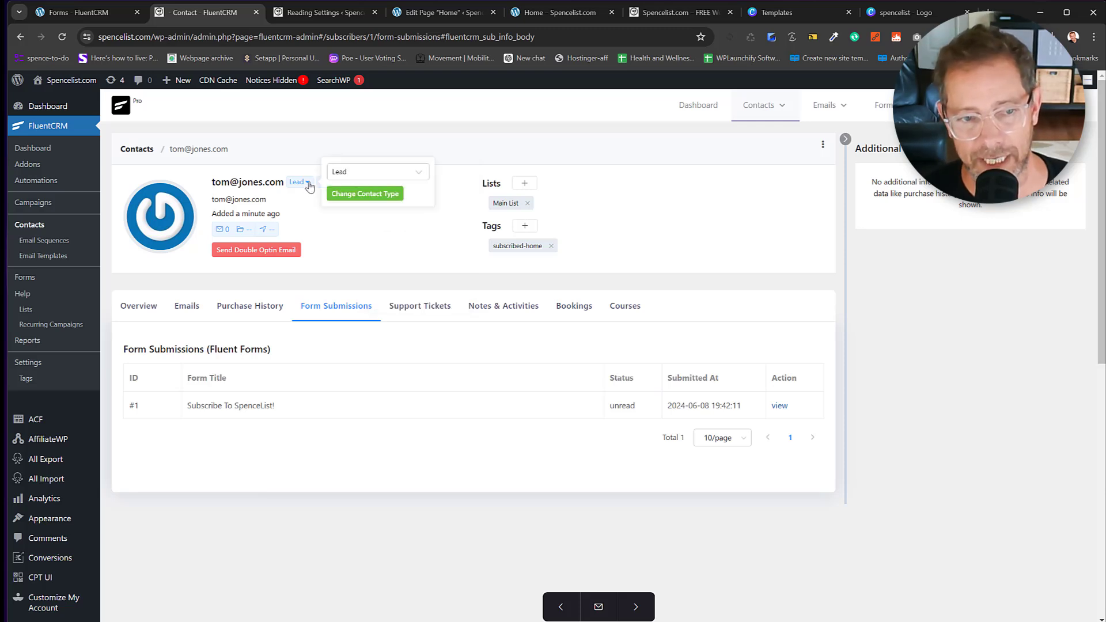
pyautogui.click(343, 172)
pyautogui.click(301, 155)
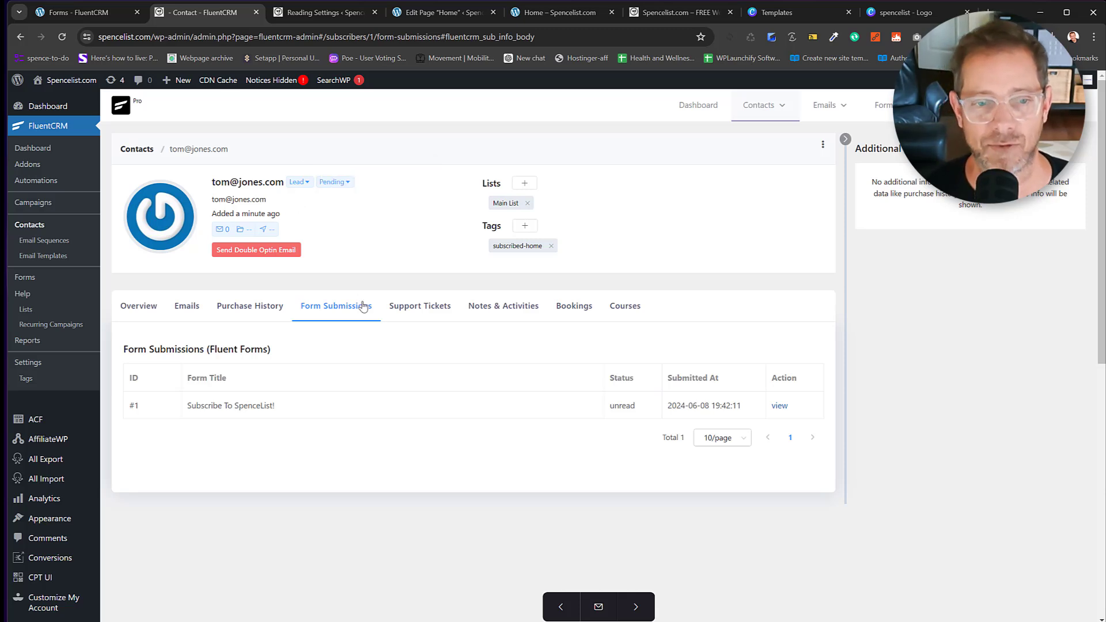
pyautogui.click(421, 311)
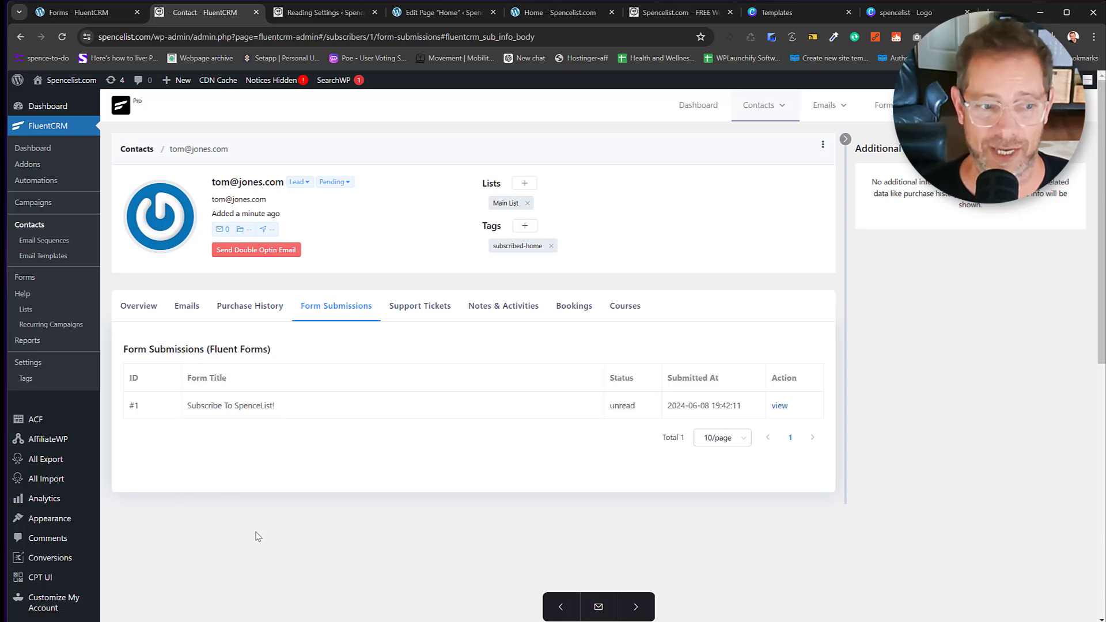
pyautogui.scroll(-8, 263, 514)
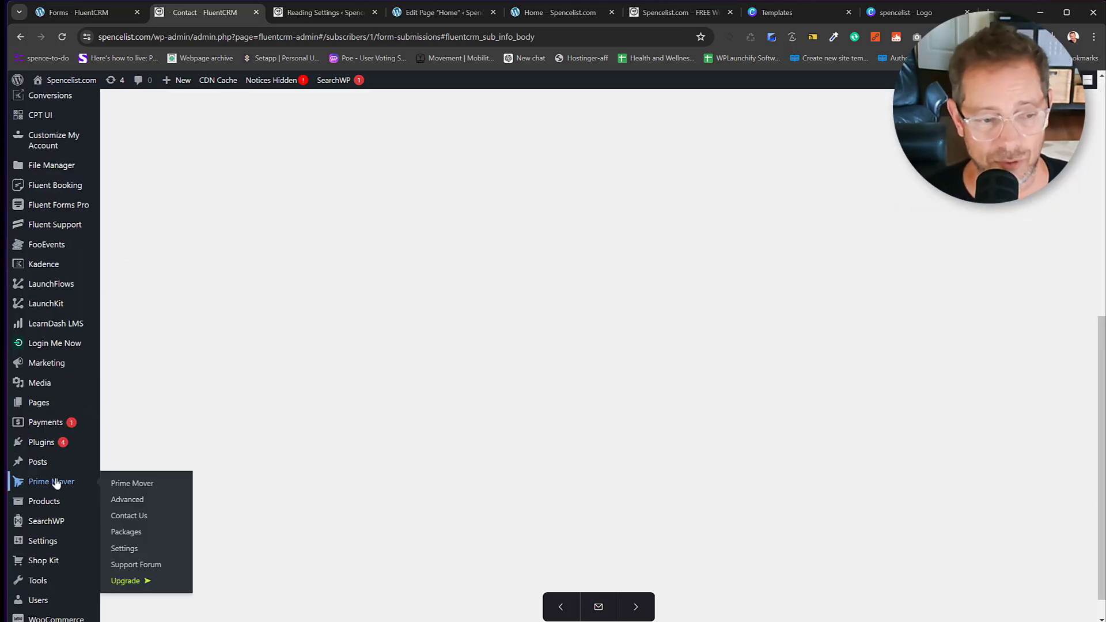
pyautogui.moveTo(86, 450)
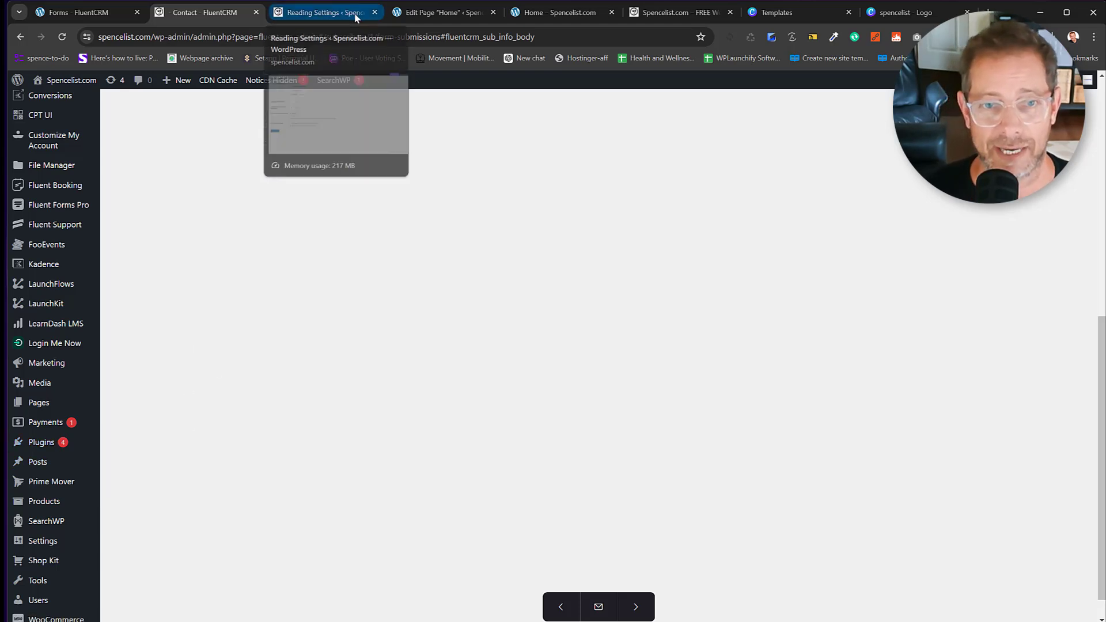
# In the Home page editor's List View, select all nine row layouts.
pyautogui.click(524, 14)
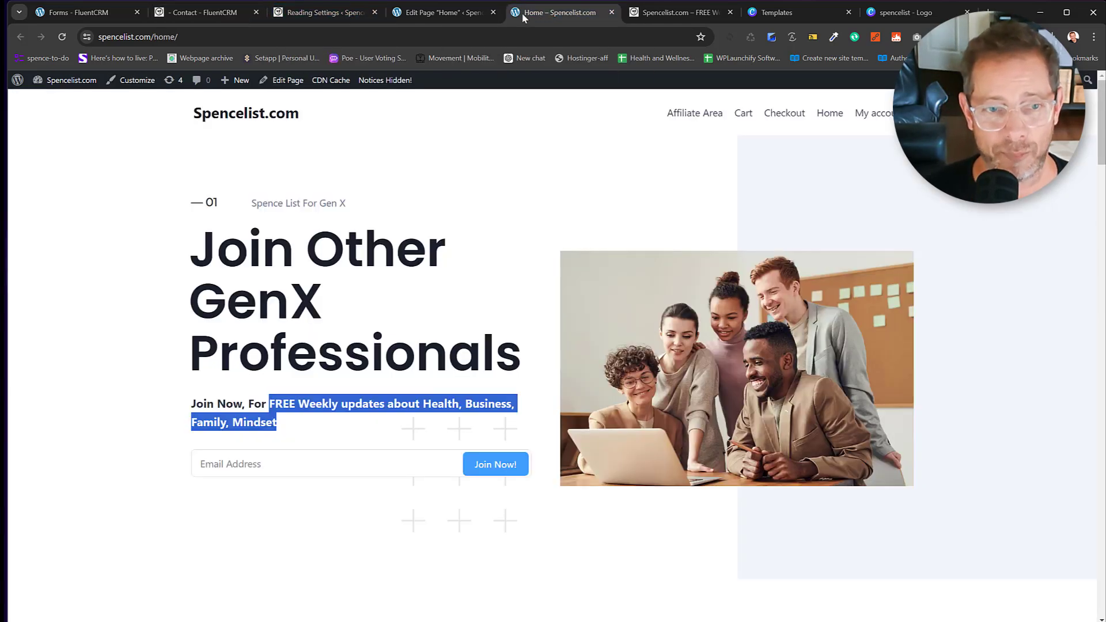
pyautogui.click(474, 13)
pyautogui.click(141, 150)
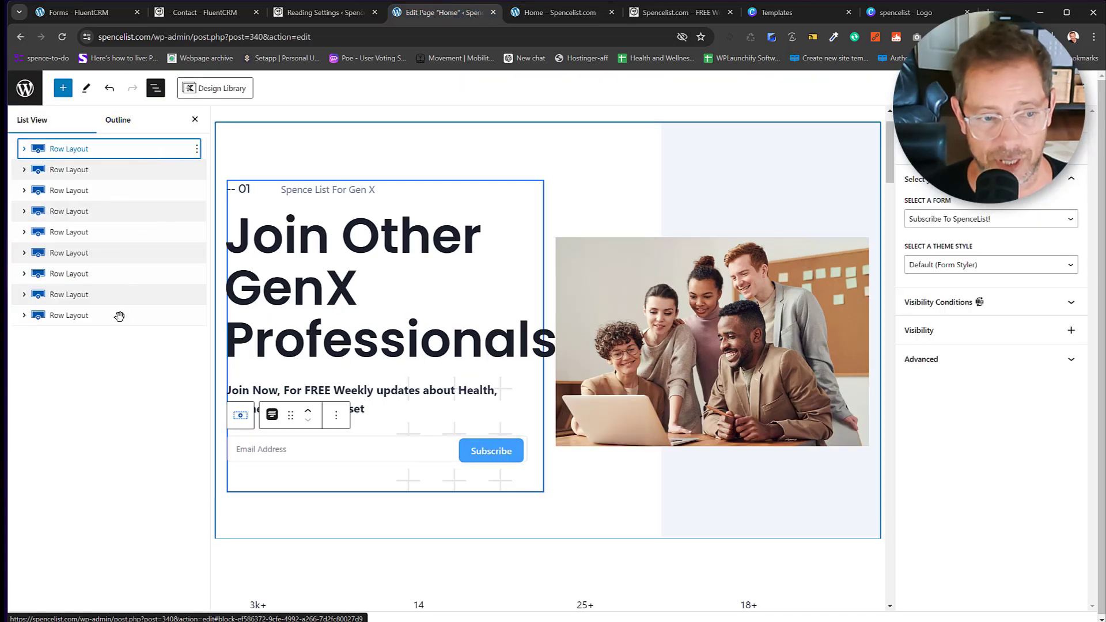
pyautogui.keyDown('shift'); pyautogui.click(119, 316); pyautogui.keyUp('shift')
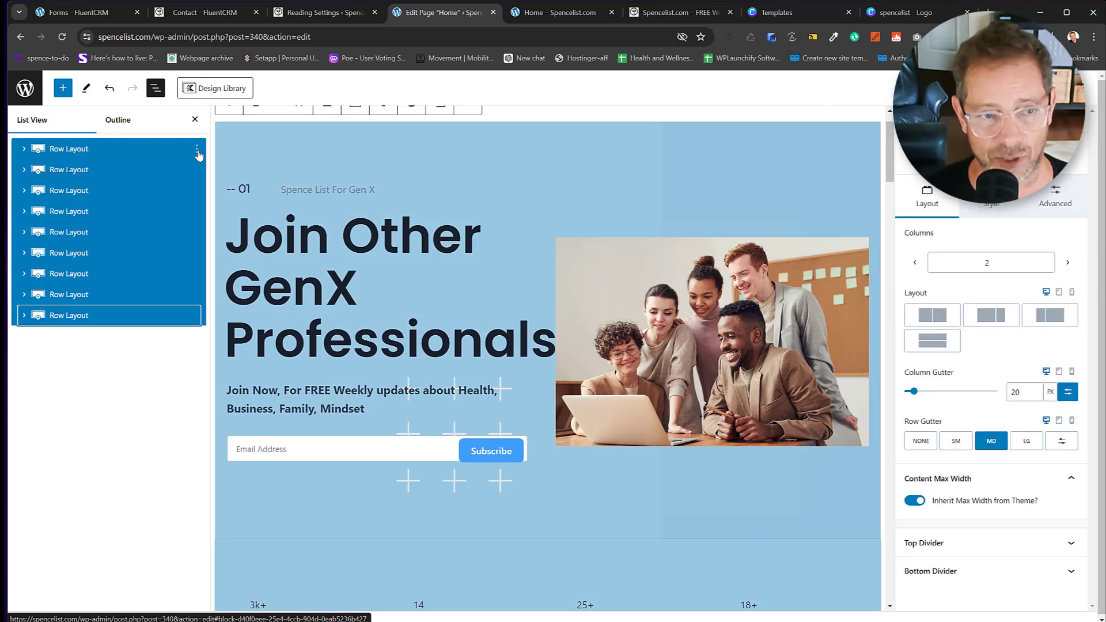
# Create an unsynced pattern 'Newsletter Spencelist 1' in the Home Page Patterns category.
pyautogui.click(198, 152)
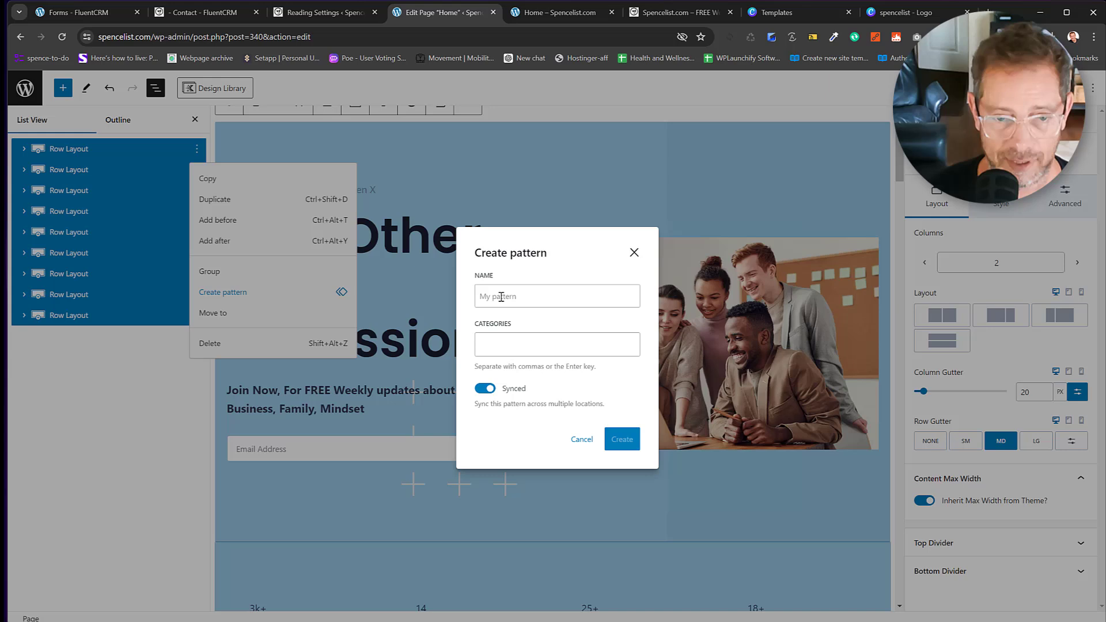
pyautogui.click(501, 297)
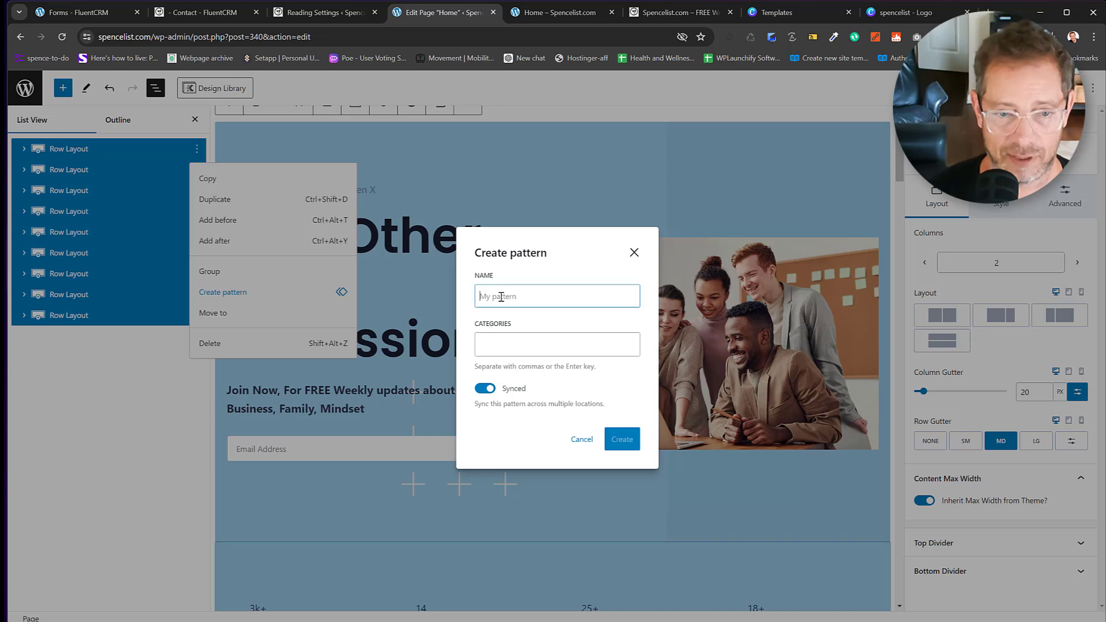
pyautogui.write('Newsletter Spencelist 1')
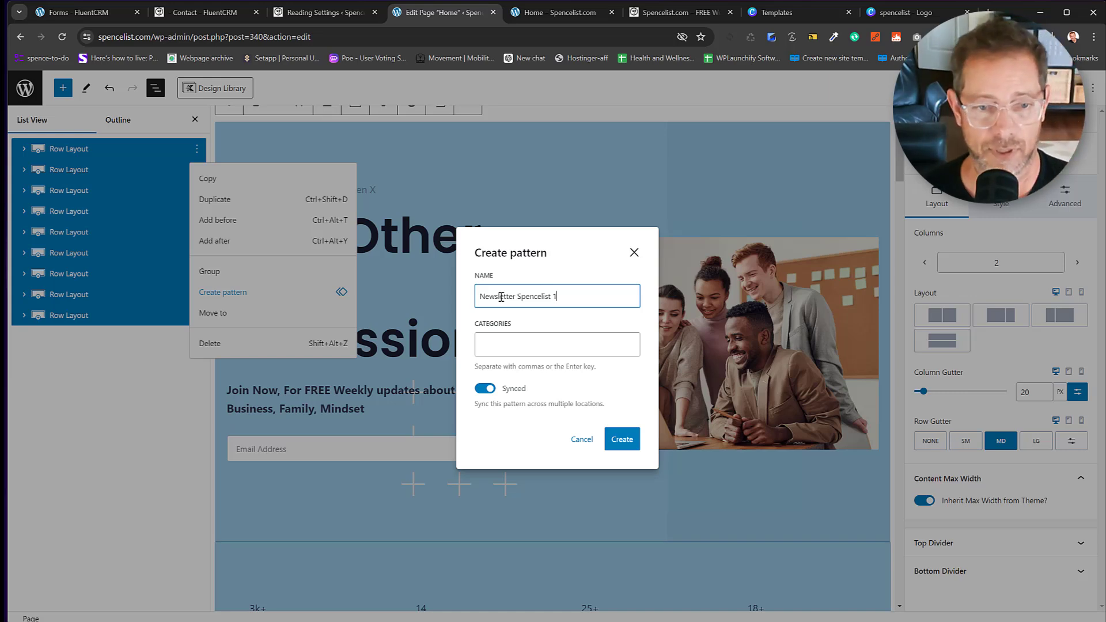
pyautogui.click(513, 345)
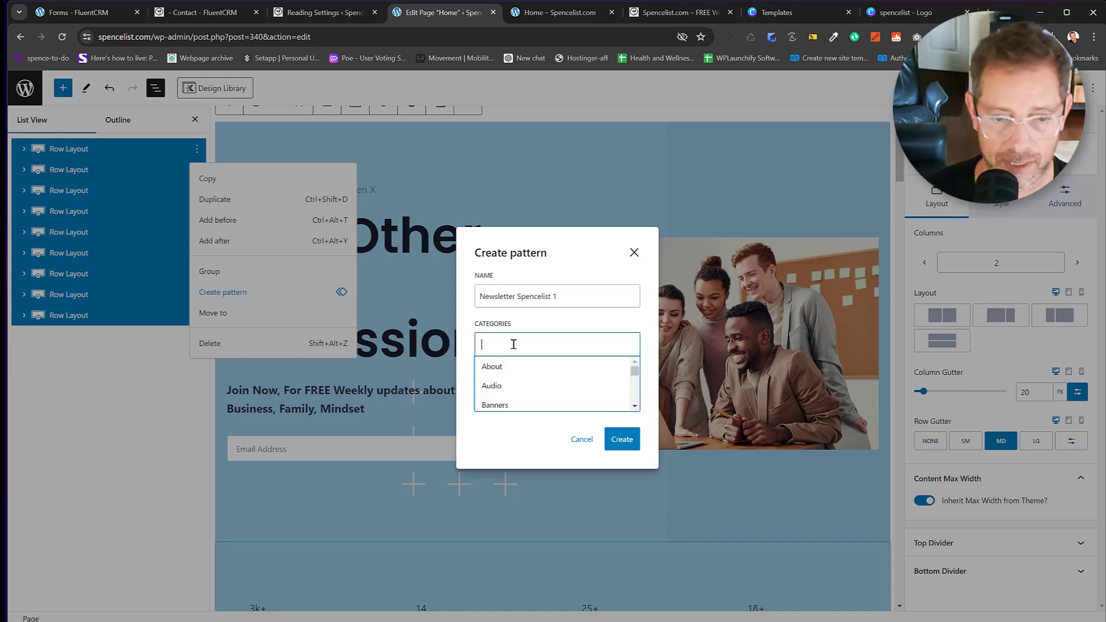
pyautogui.write('Home Page')
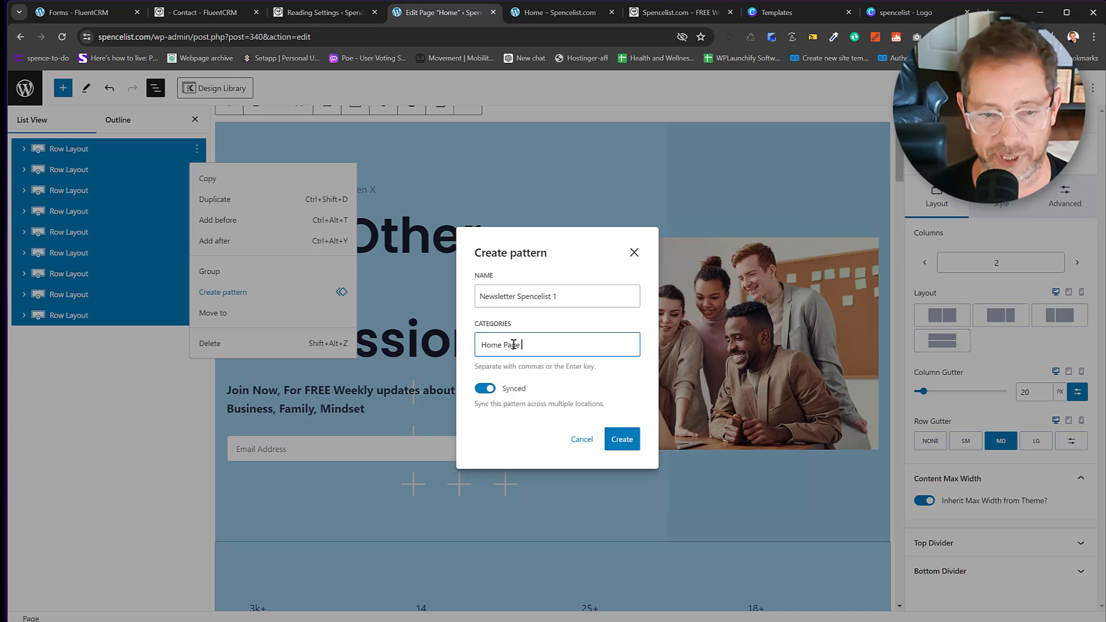
pyautogui.write(' Patterns')
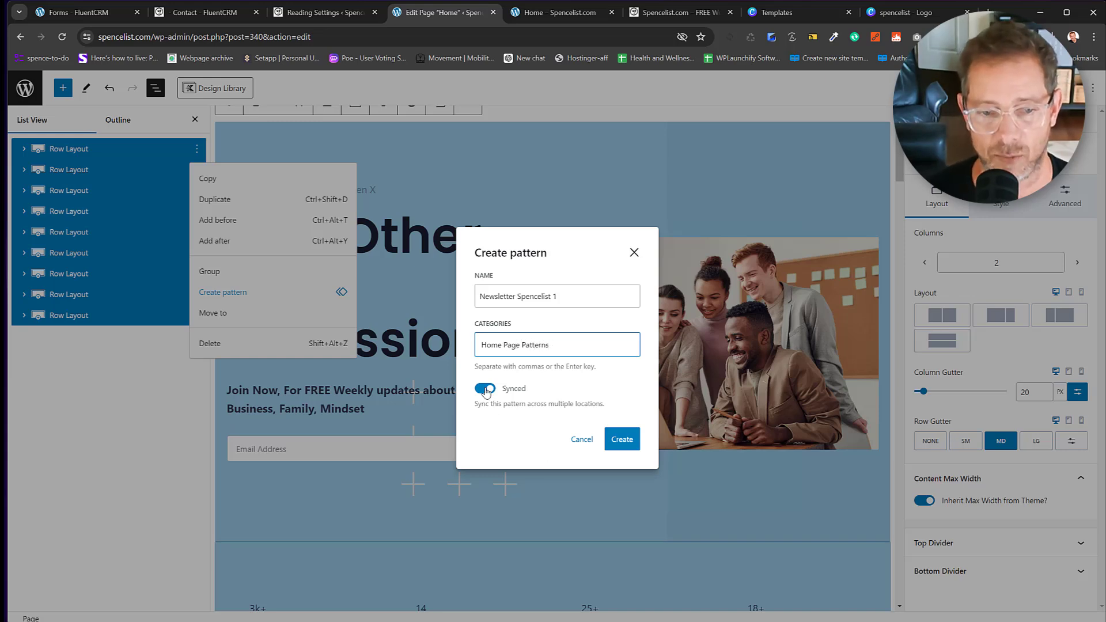
pyautogui.click(485, 388)
pyautogui.click(622, 439)
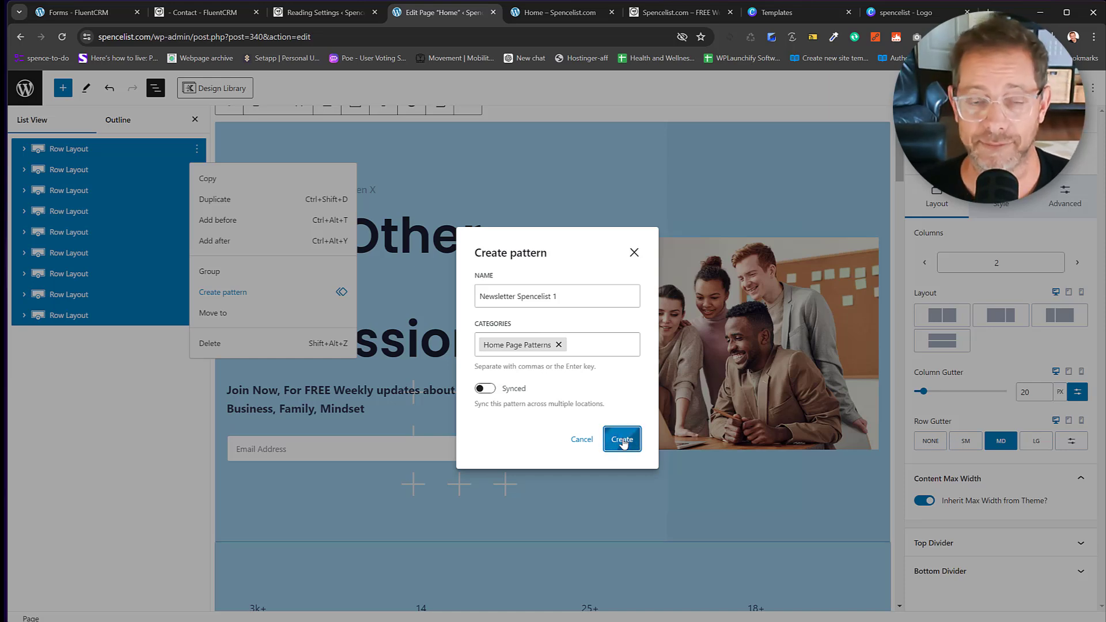
pyautogui.click(622, 440)
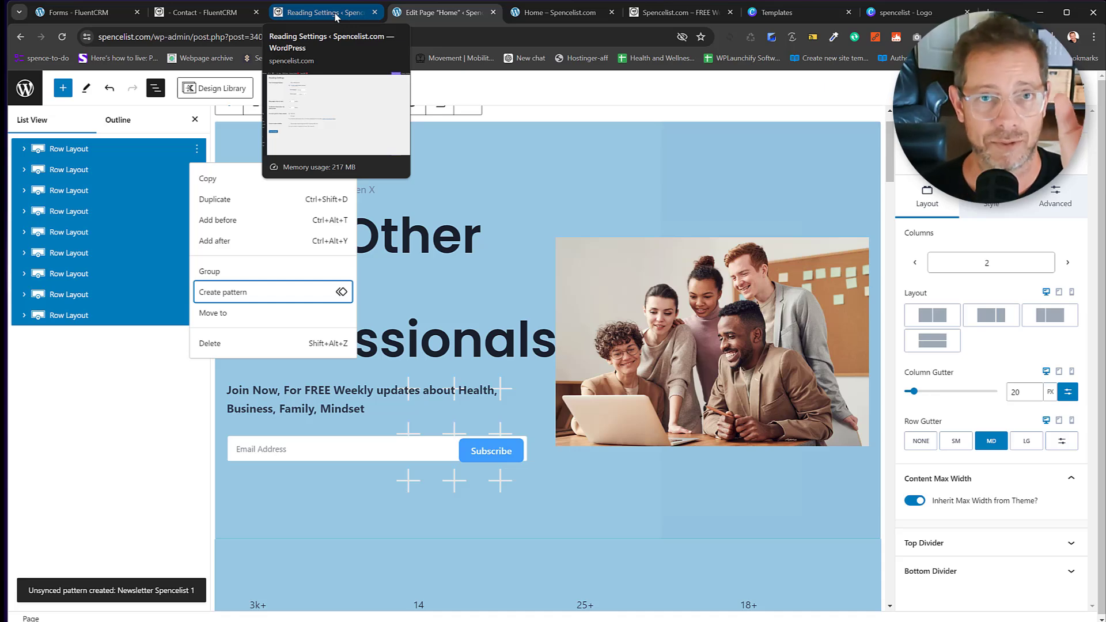
# Dismiss the form-created panel and start a new package under Prime Mover Packages.
pyautogui.click(114, 15)
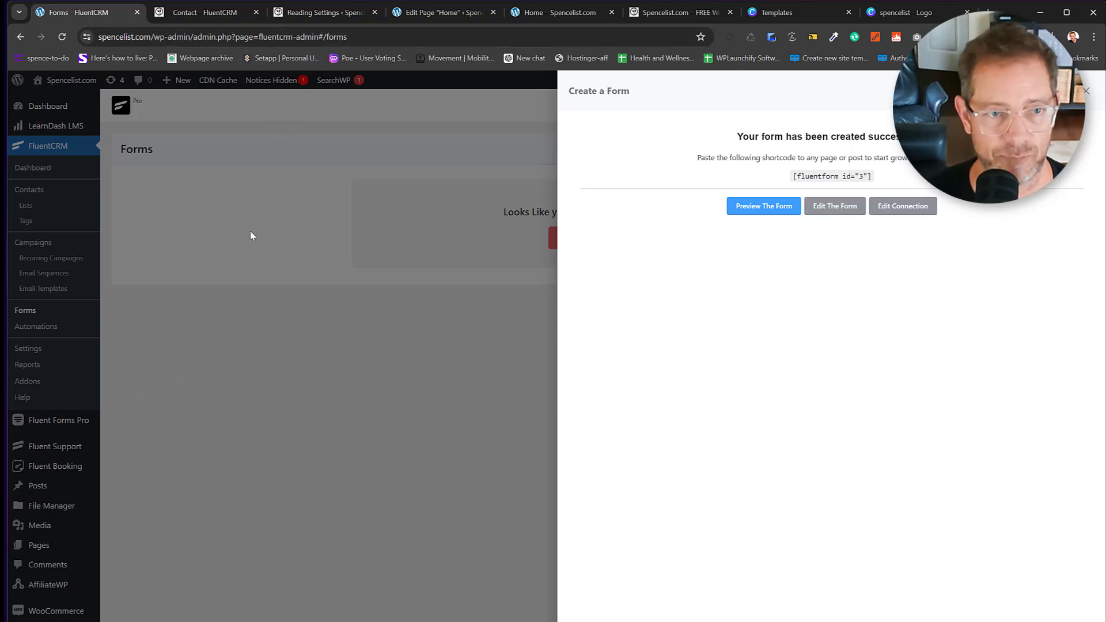
pyautogui.click(1093, 96)
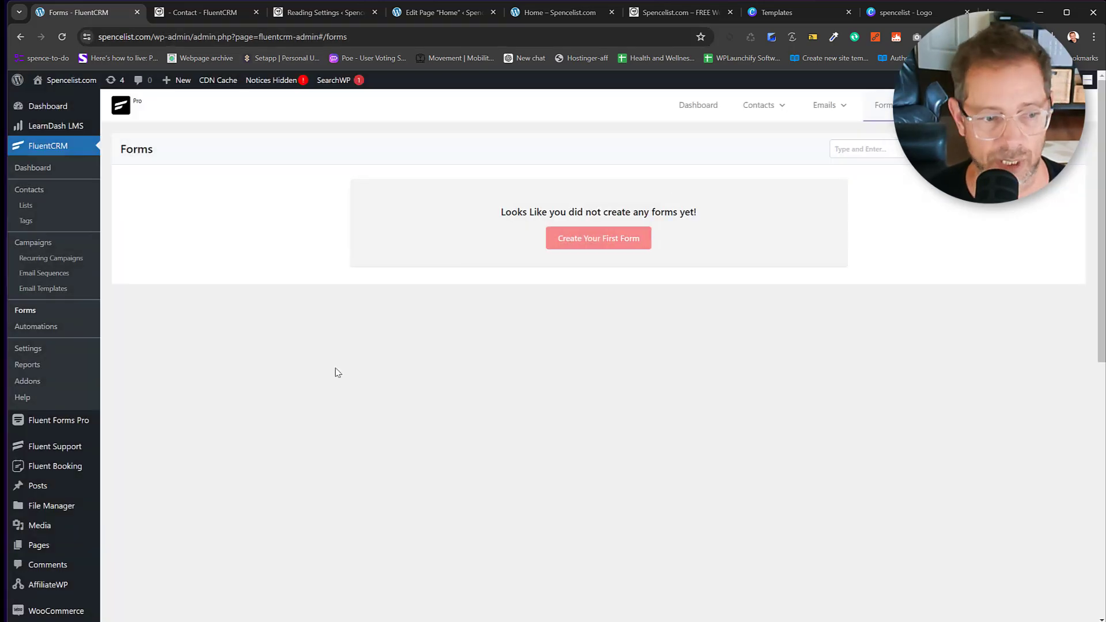
pyautogui.scroll(-3, 55, 513)
pyautogui.scroll(-3, 56, 513)
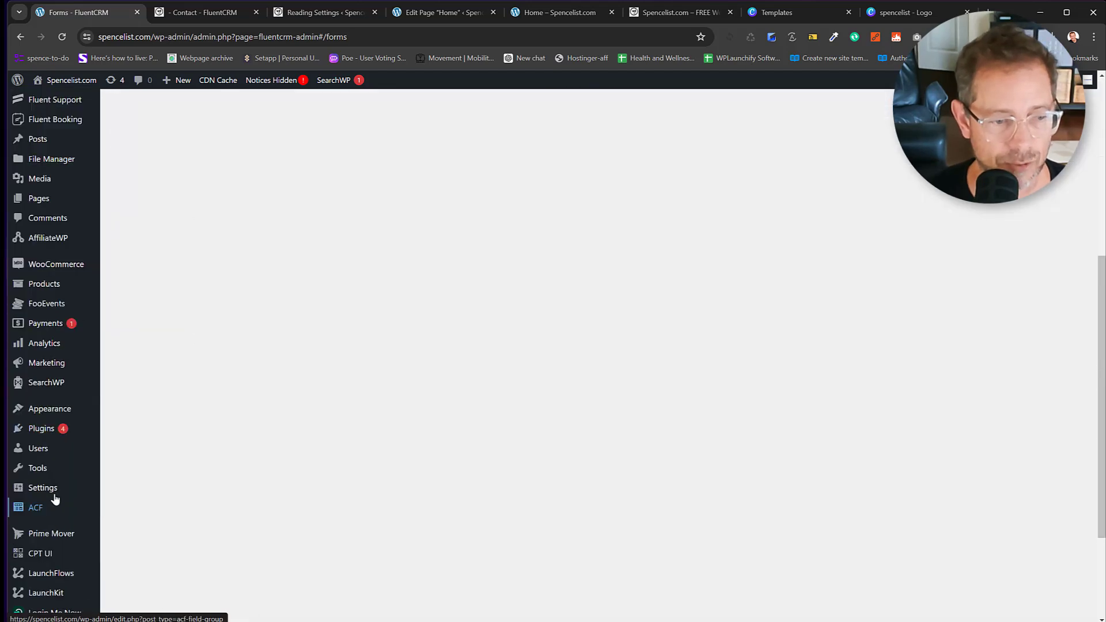
pyautogui.moveTo(46, 533)
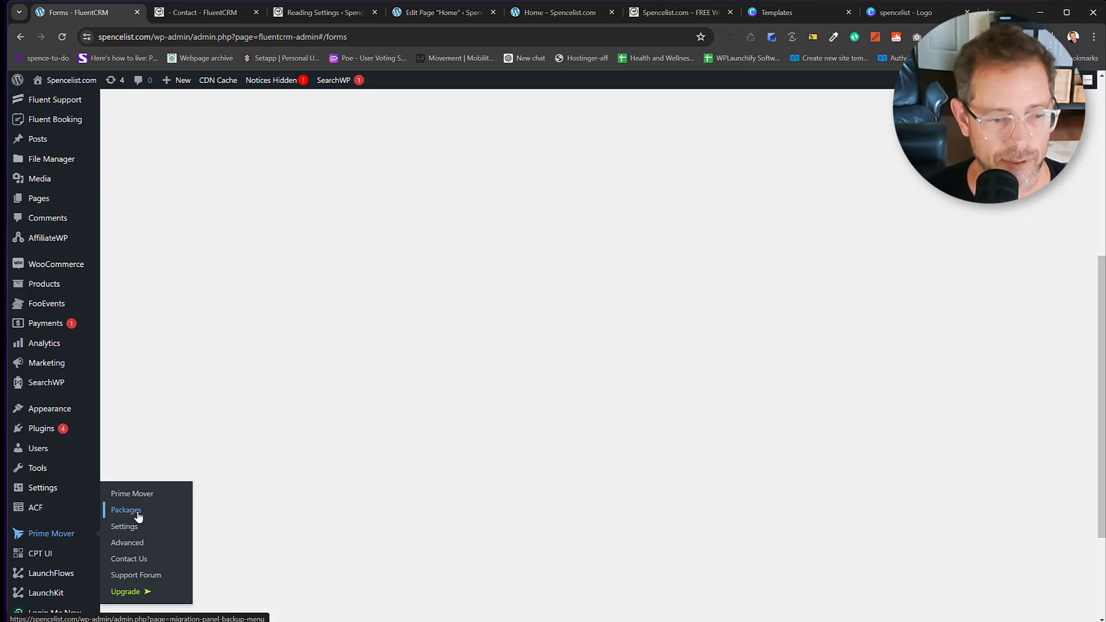
pyautogui.click(139, 516)
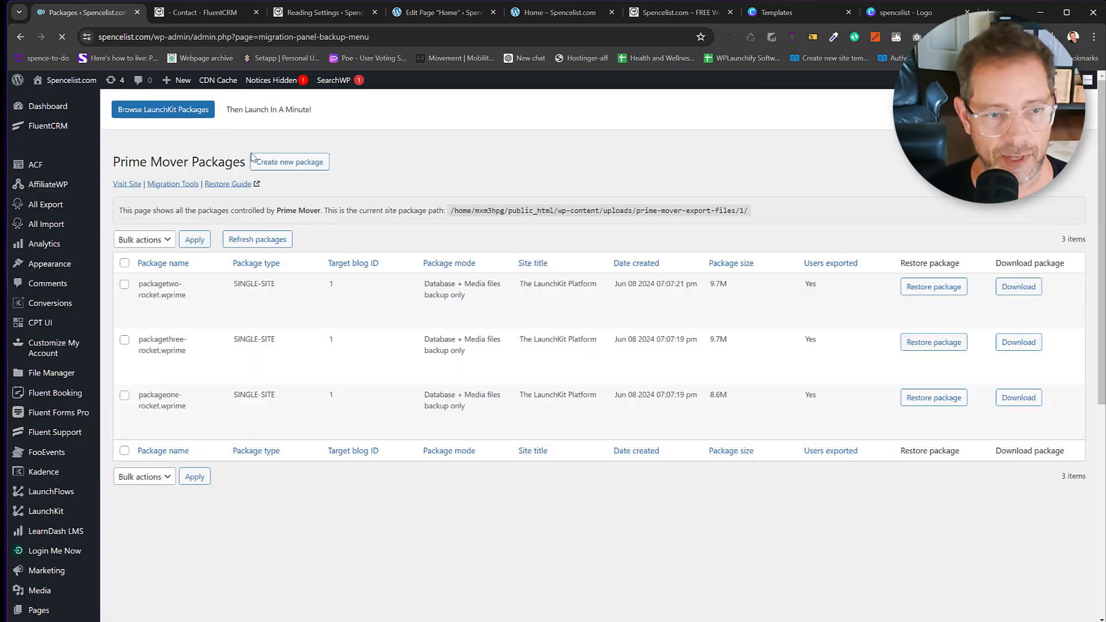
pyautogui.click(274, 164)
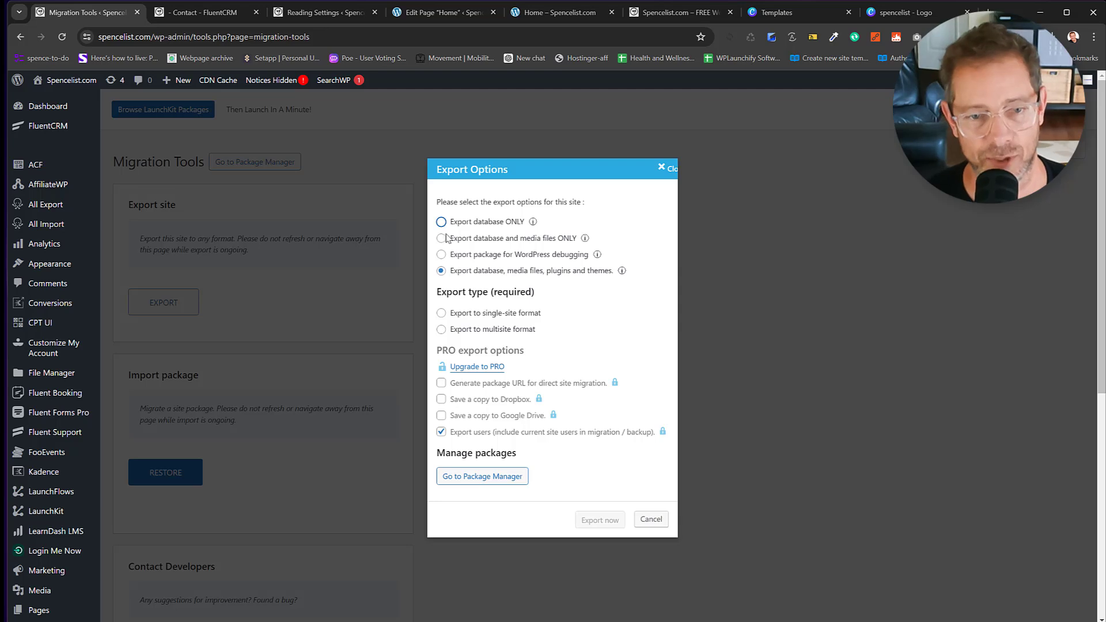
# Export database and media files only, in single-site format.
pyautogui.moveTo(459, 255); pyautogui.dragTo(512, 257)
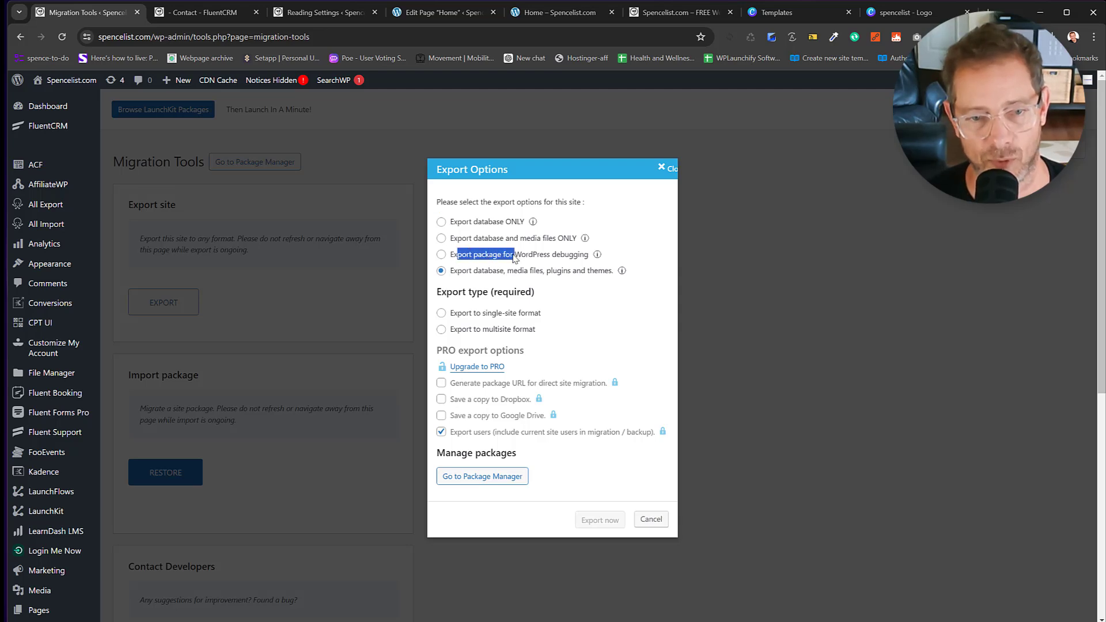
pyautogui.moveTo(452, 238); pyautogui.dragTo(575, 242)
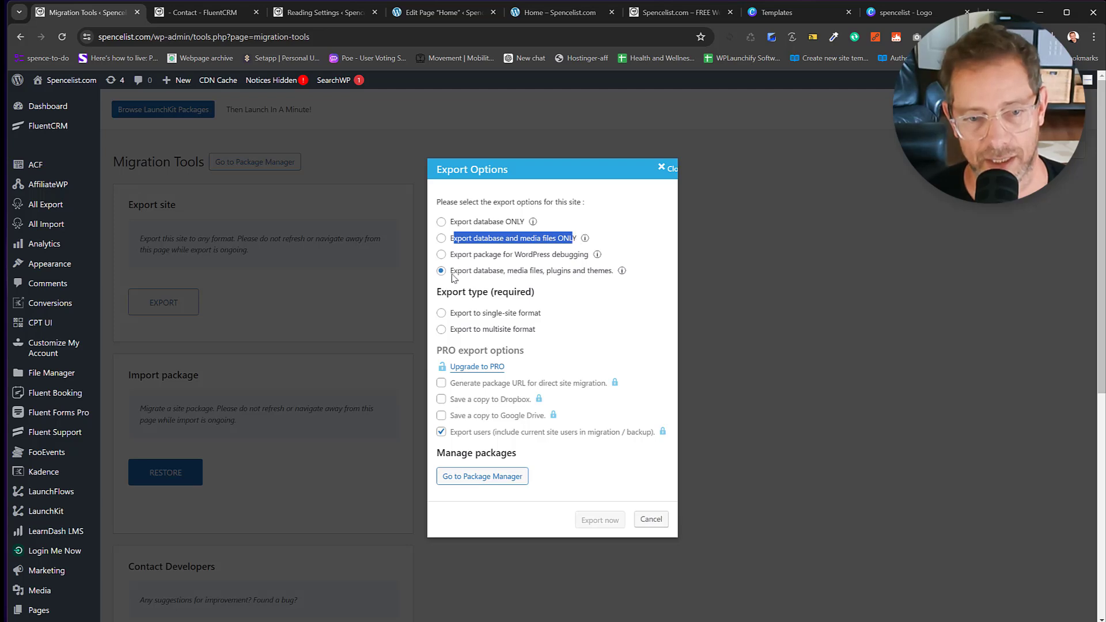
pyautogui.moveTo(453, 271); pyautogui.dragTo(618, 272)
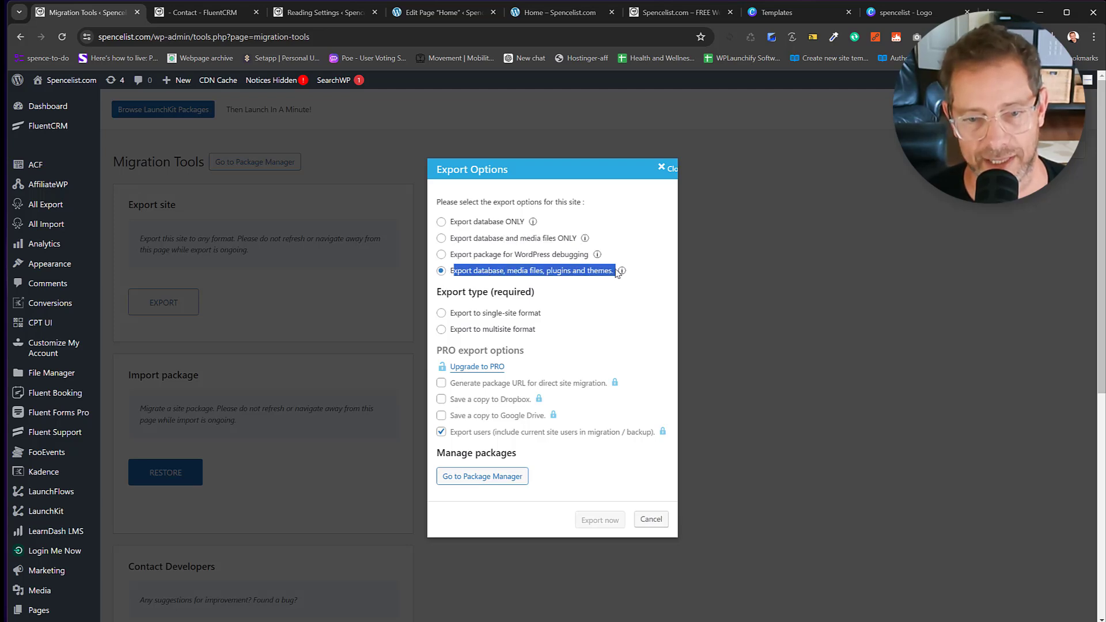
pyautogui.click(551, 276)
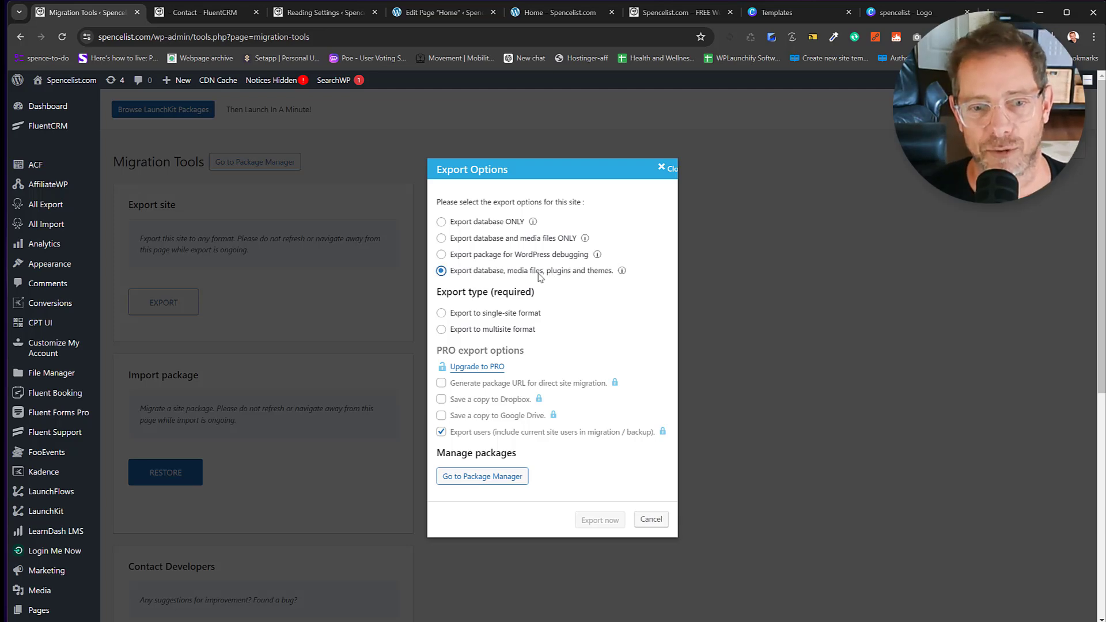
pyautogui.click(442, 238)
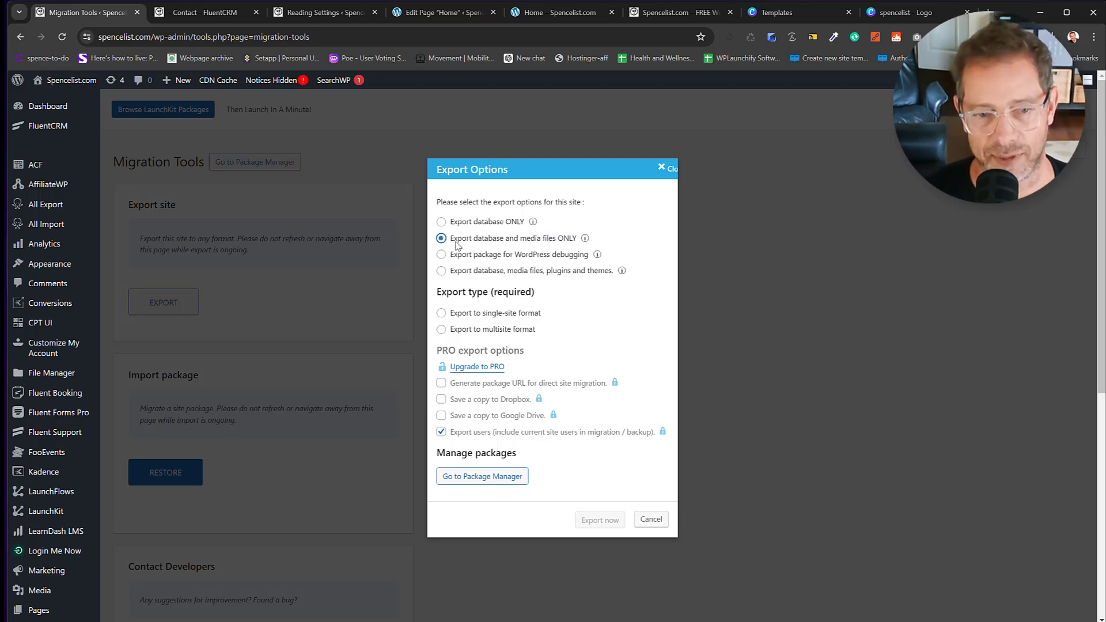
pyautogui.click(442, 313)
pyautogui.click(600, 520)
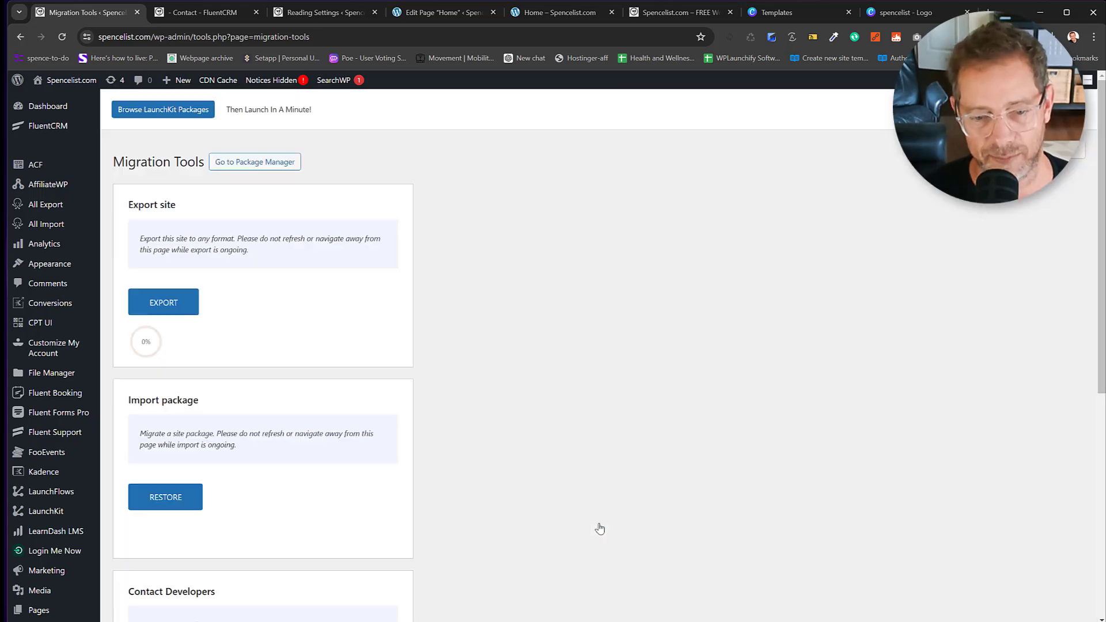
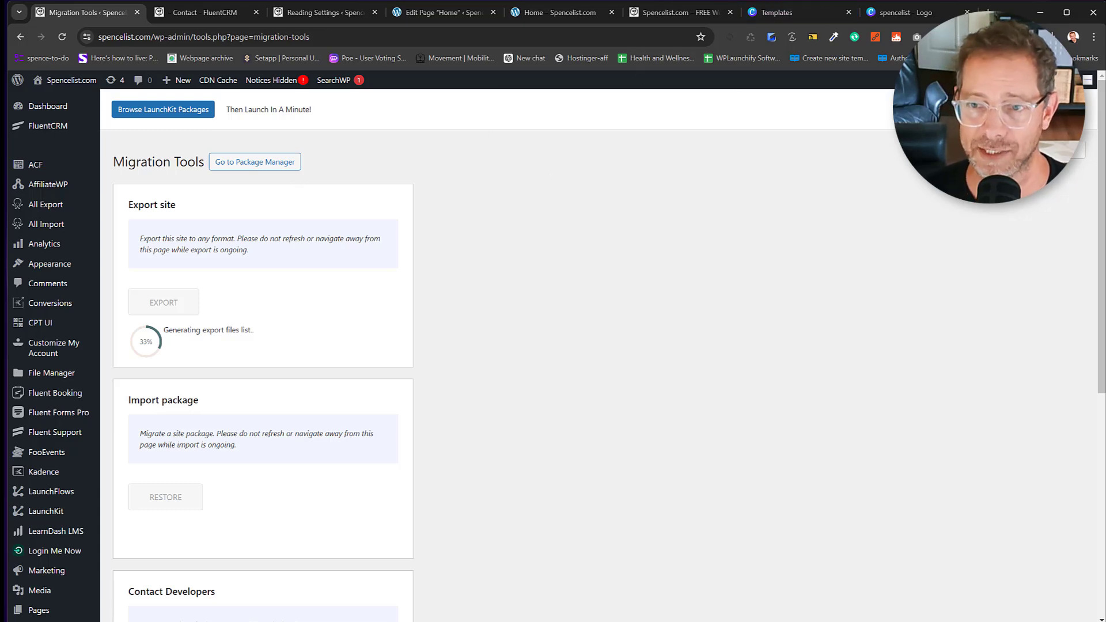
# Open a new browser tab while the site export keeps running.
pyautogui.hotkey('ctrl', 't')
# Load patterns.launchflows.com and filter the patterns to the Checkout category.
pyautogui.write('pat')
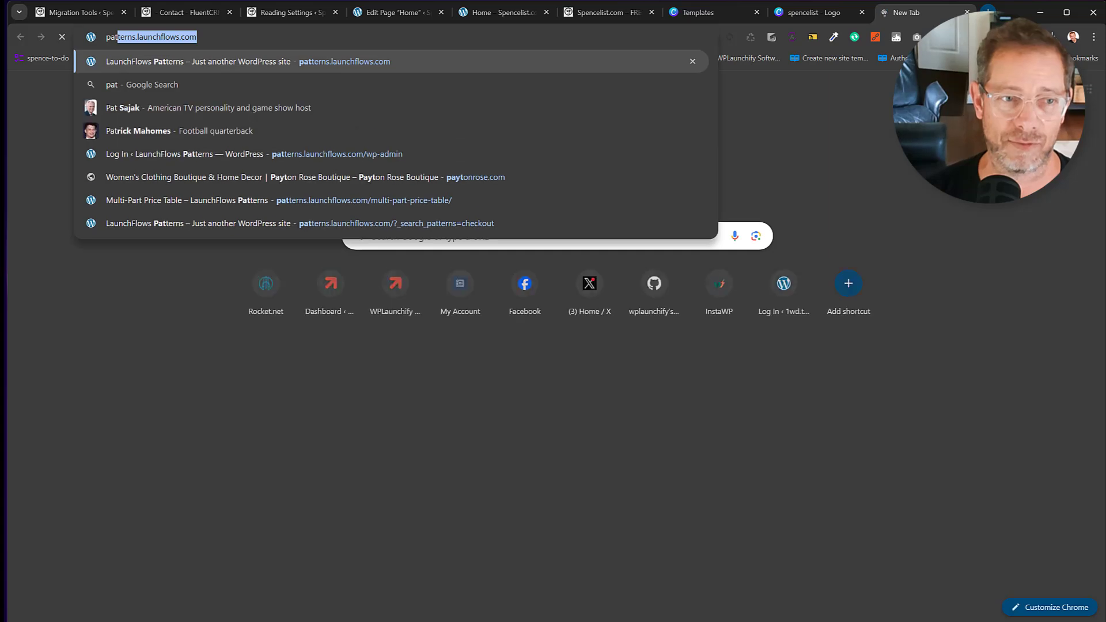
pyautogui.press('Return')
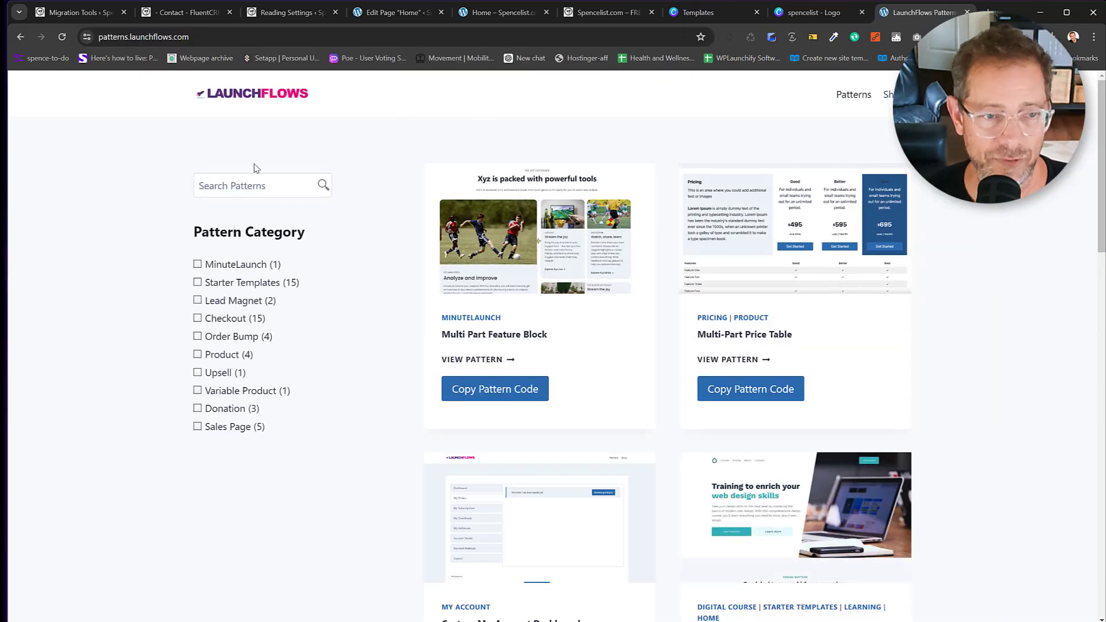
pyautogui.click(213, 320)
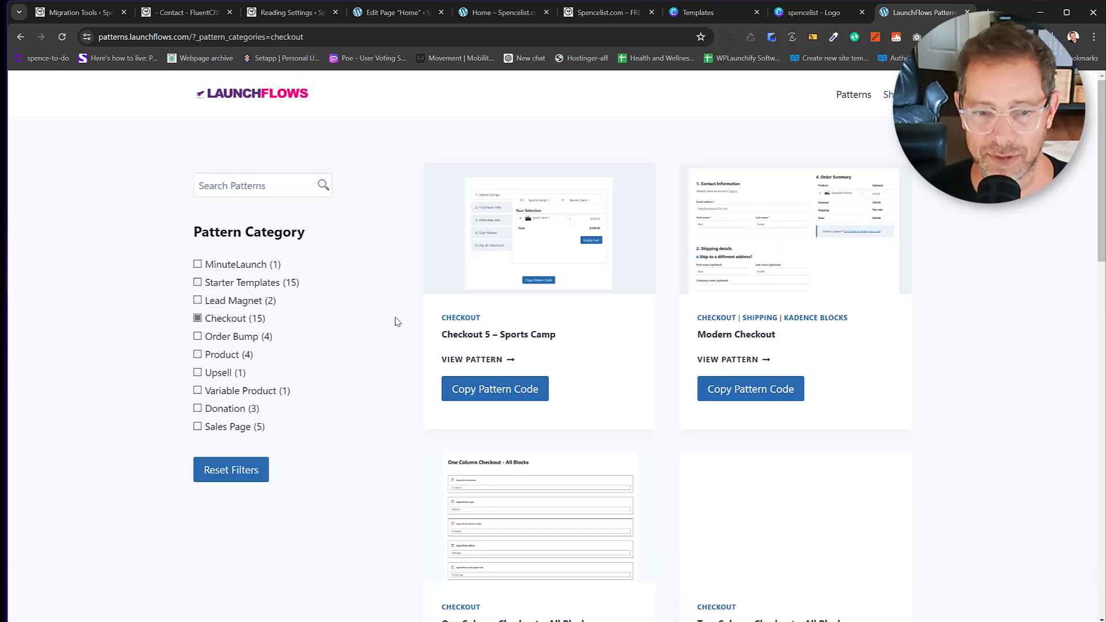
pyautogui.scroll(-13, 692, 199)
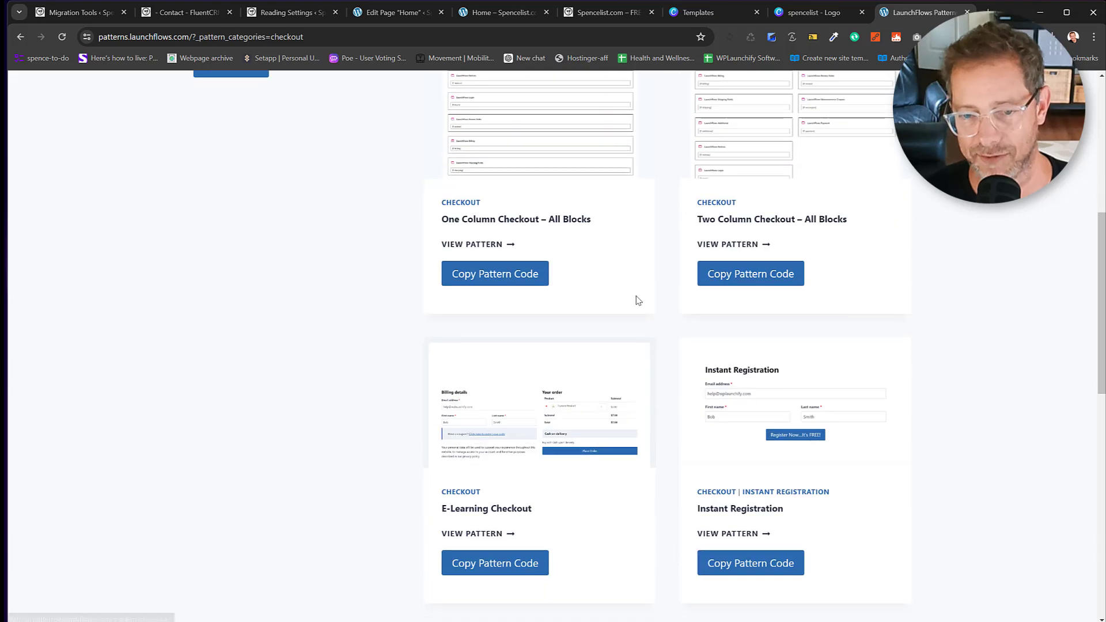
pyautogui.scroll(-4, 634, 306)
# Open the Donation Checkout Page pattern and copy its pattern code.
pyautogui.click(750, 275)
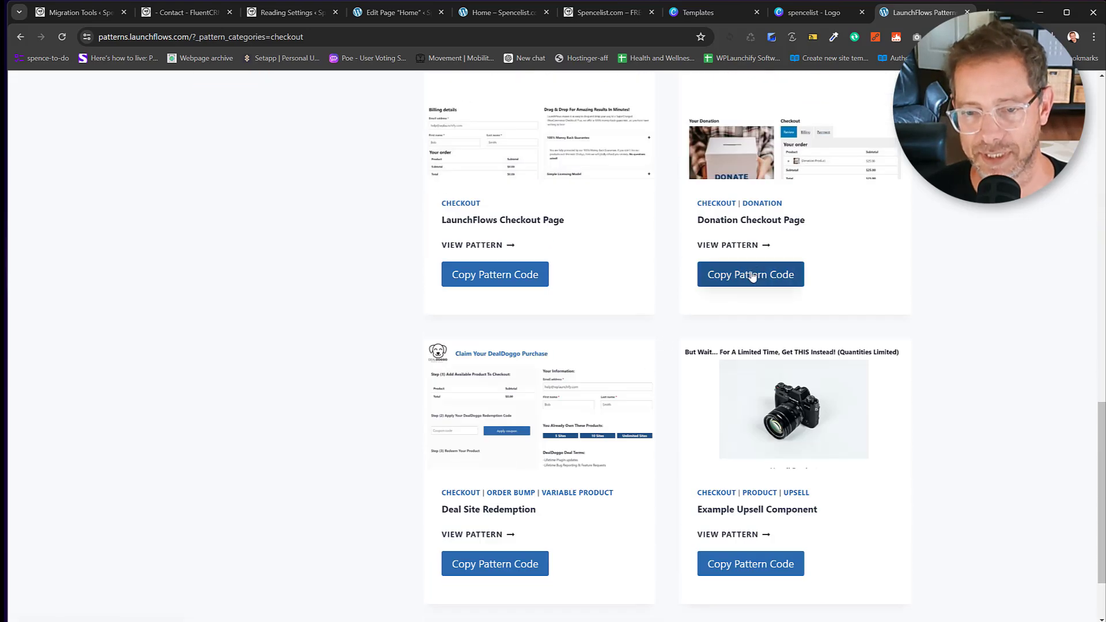
pyautogui.click(762, 245)
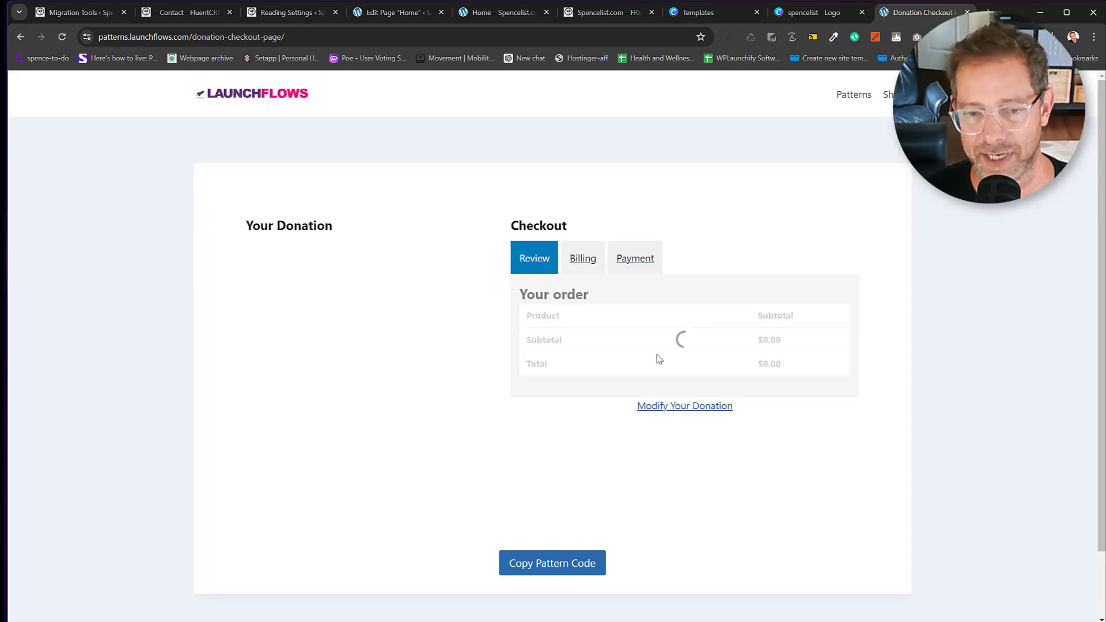
pyautogui.click(572, 565)
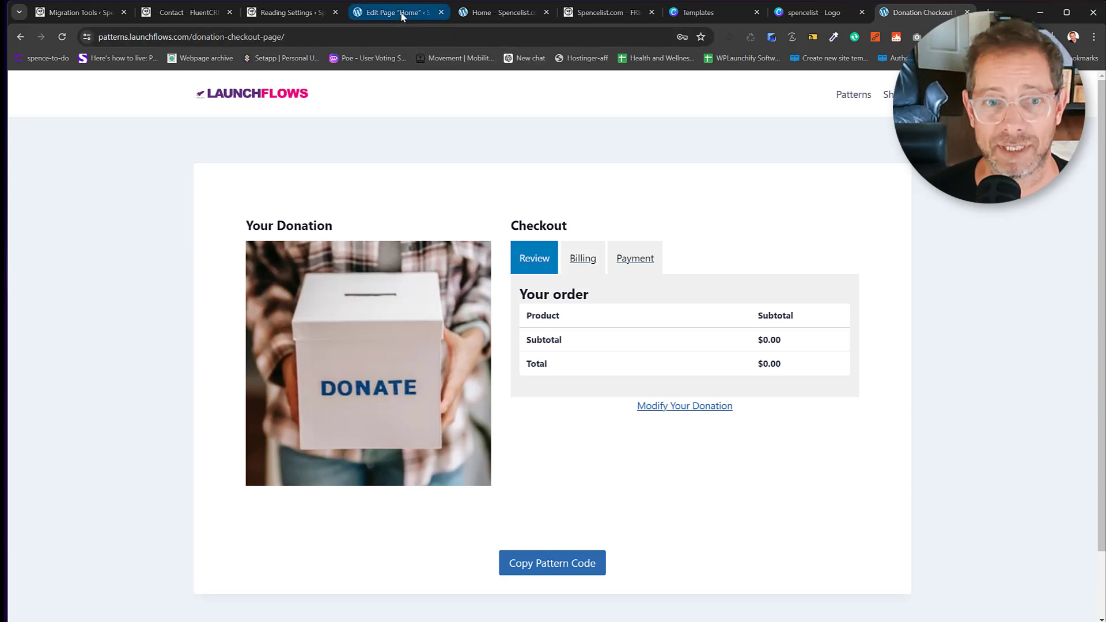
pyautogui.moveTo(403, 15)
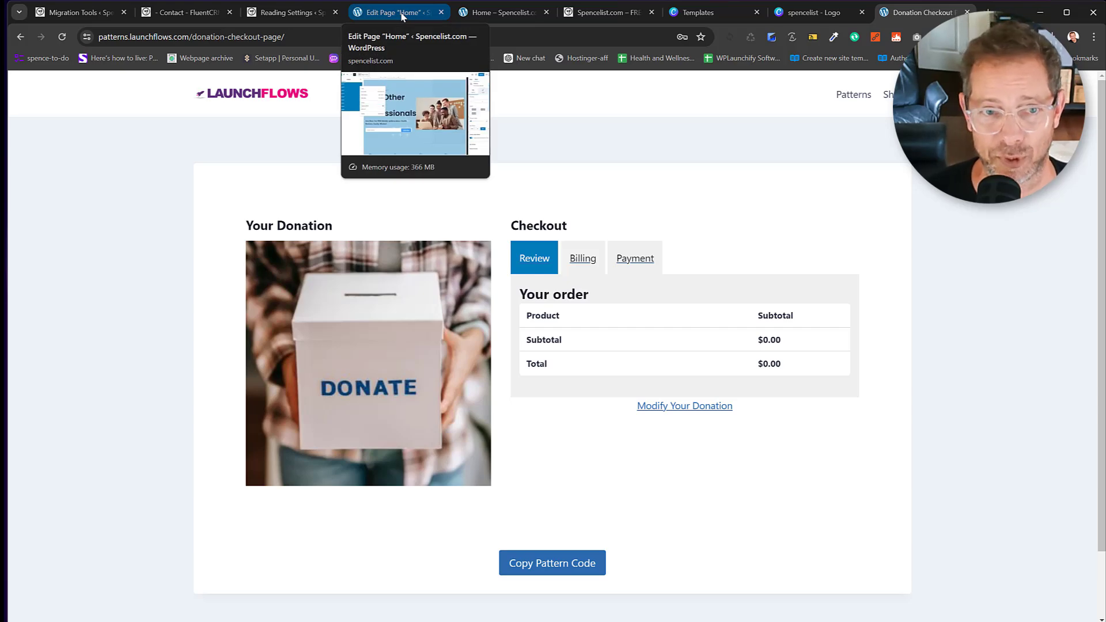
# Cycle through the open tabs back to the Migration Tools export in progress.
pyautogui.click(402, 15)
pyautogui.click(490, 11)
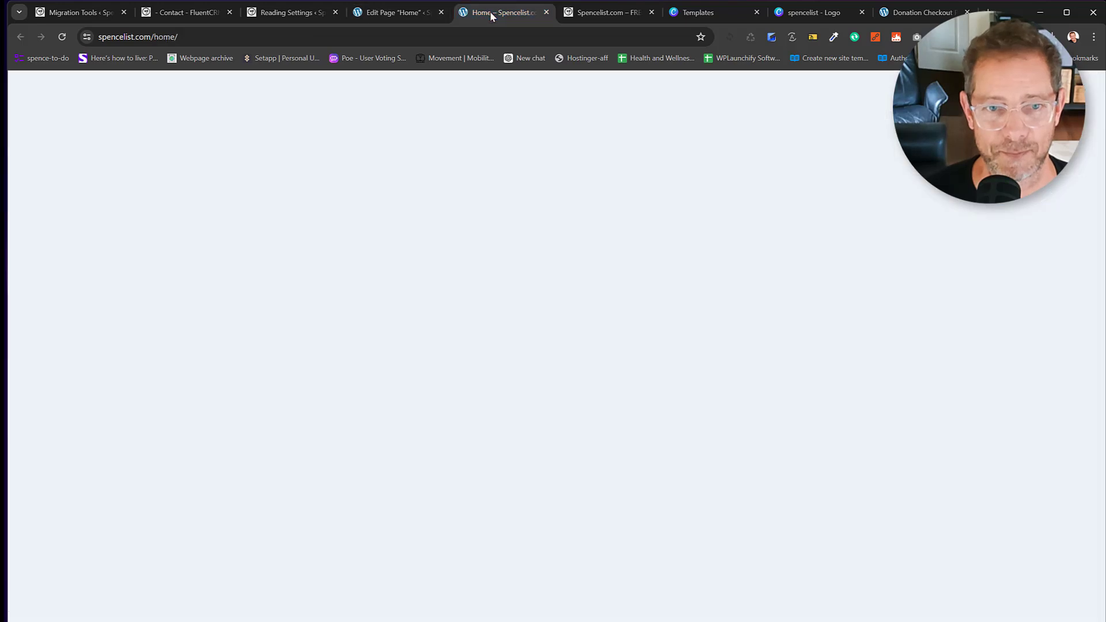
pyautogui.click(181, 14)
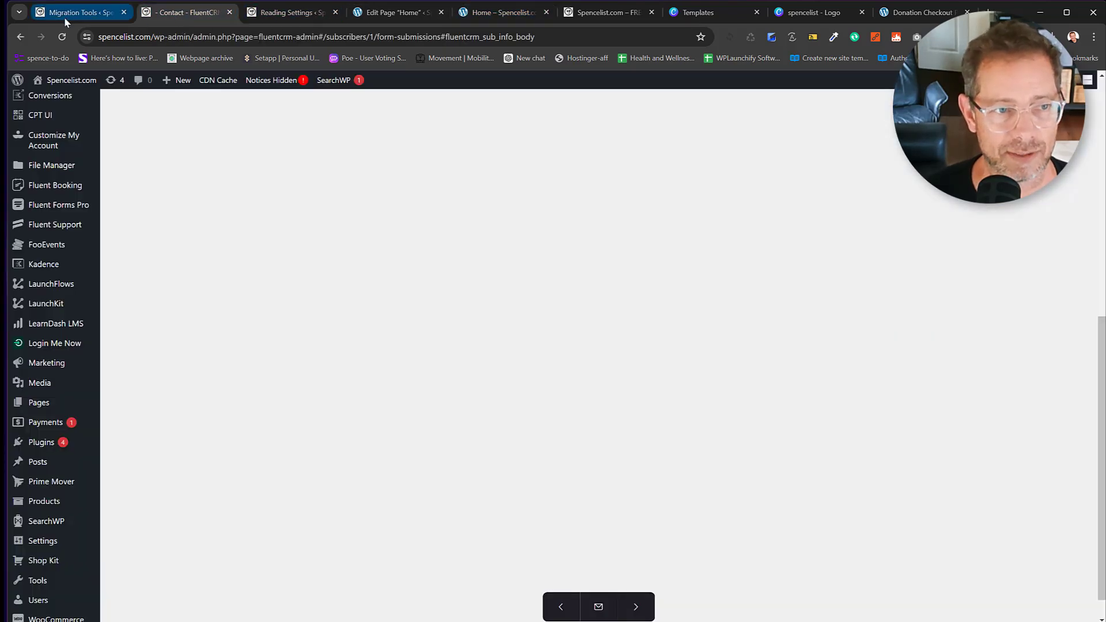
pyautogui.click(64, 14)
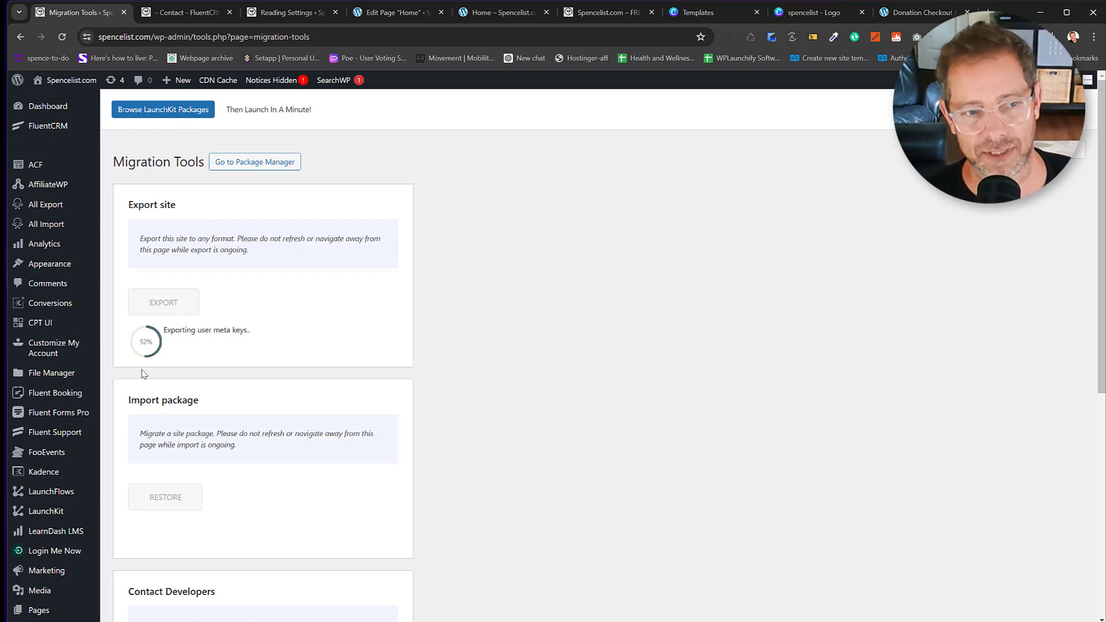
# Open the Prime Mover package manager in a new tab, then go to LaunchKit settings.
pyautogui.rightClick(237, 166)
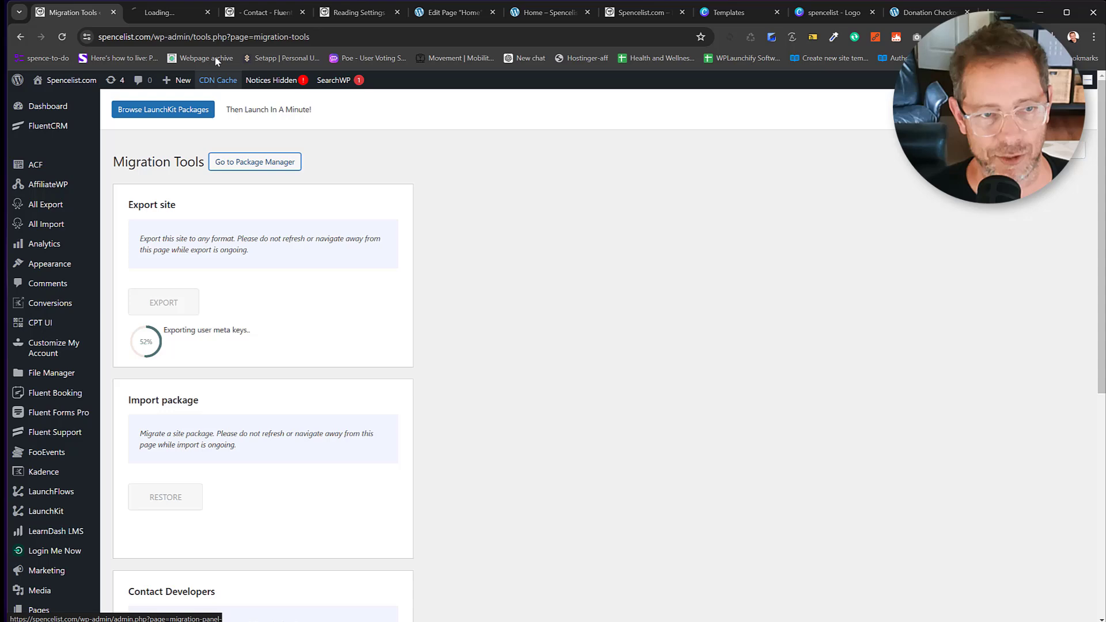
pyautogui.click(161, 12)
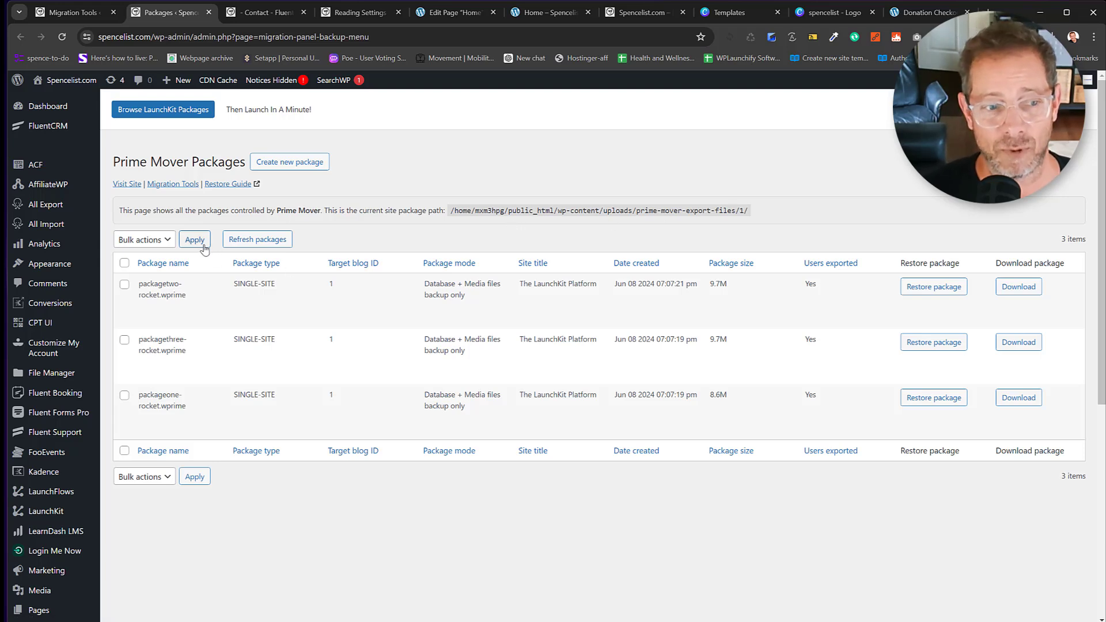
pyautogui.click(56, 513)
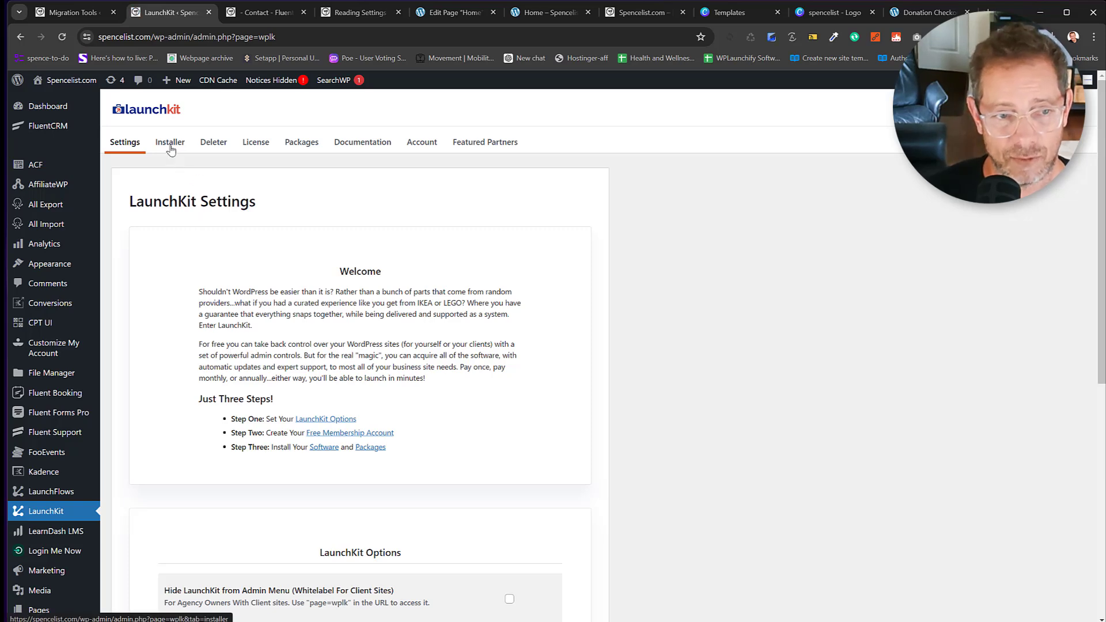
# Log in to the LaunchKit installer from the Packages section with saved credentials.
pyautogui.click(297, 144)
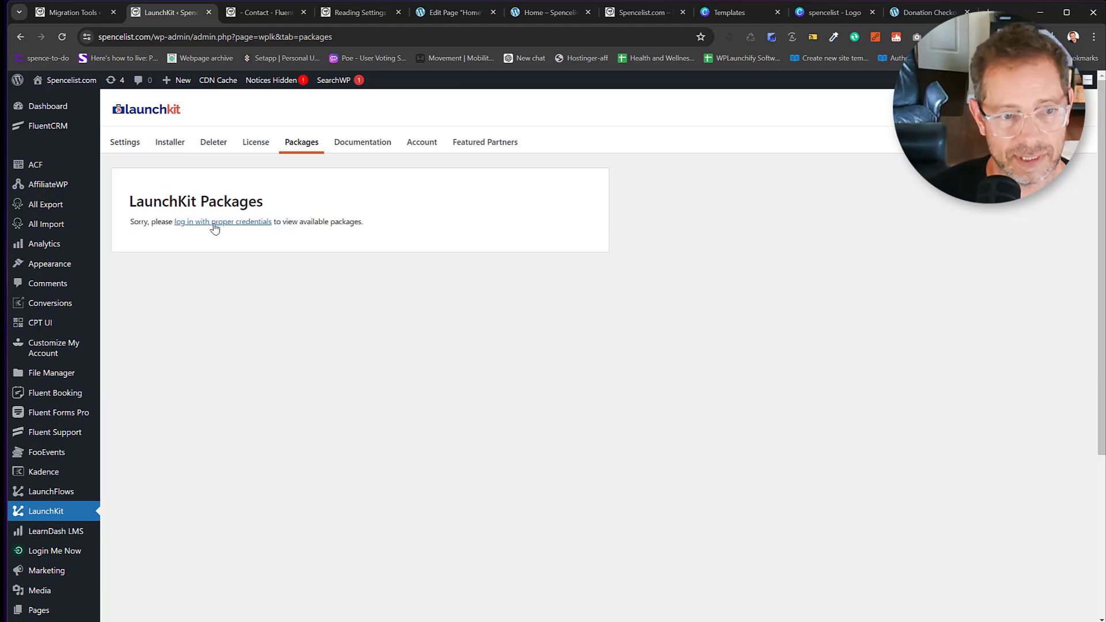
pyautogui.click(217, 227)
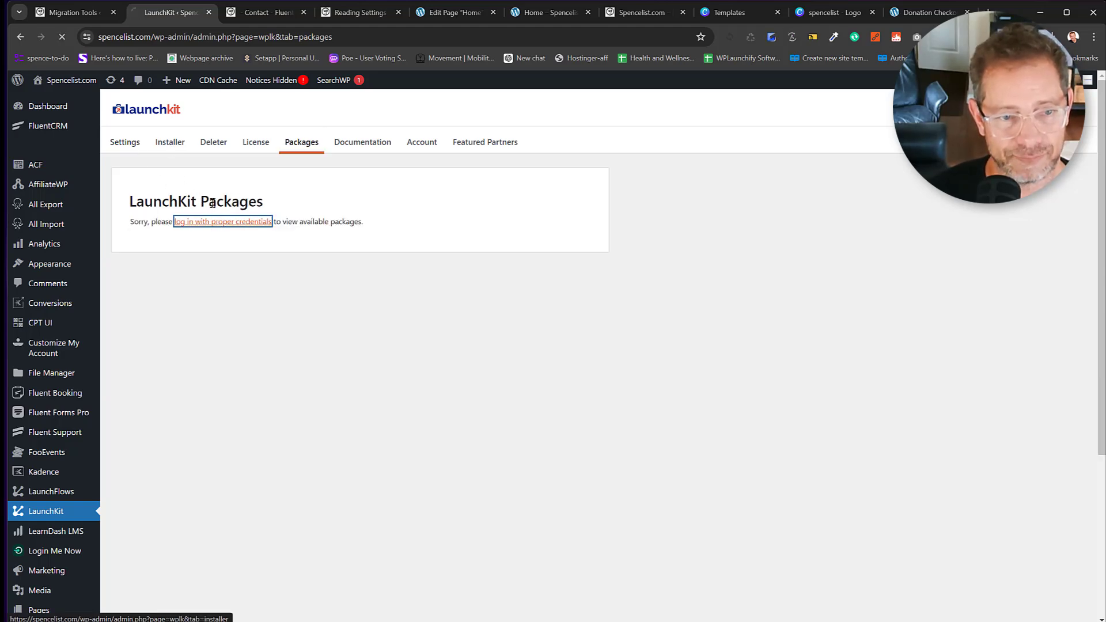
pyautogui.click(167, 147)
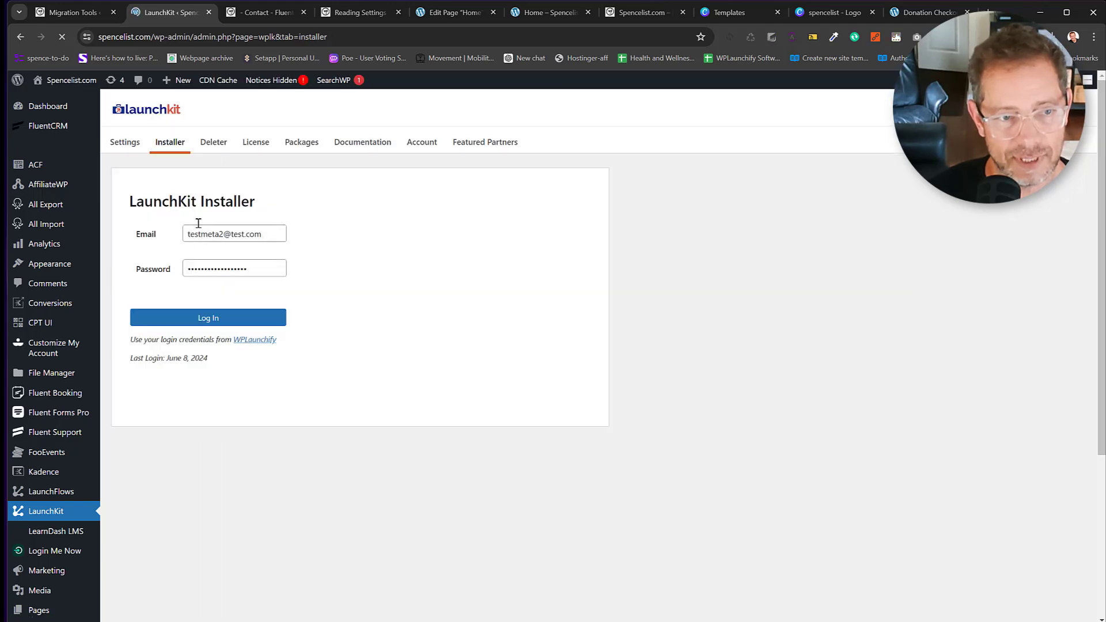
pyautogui.click(216, 315)
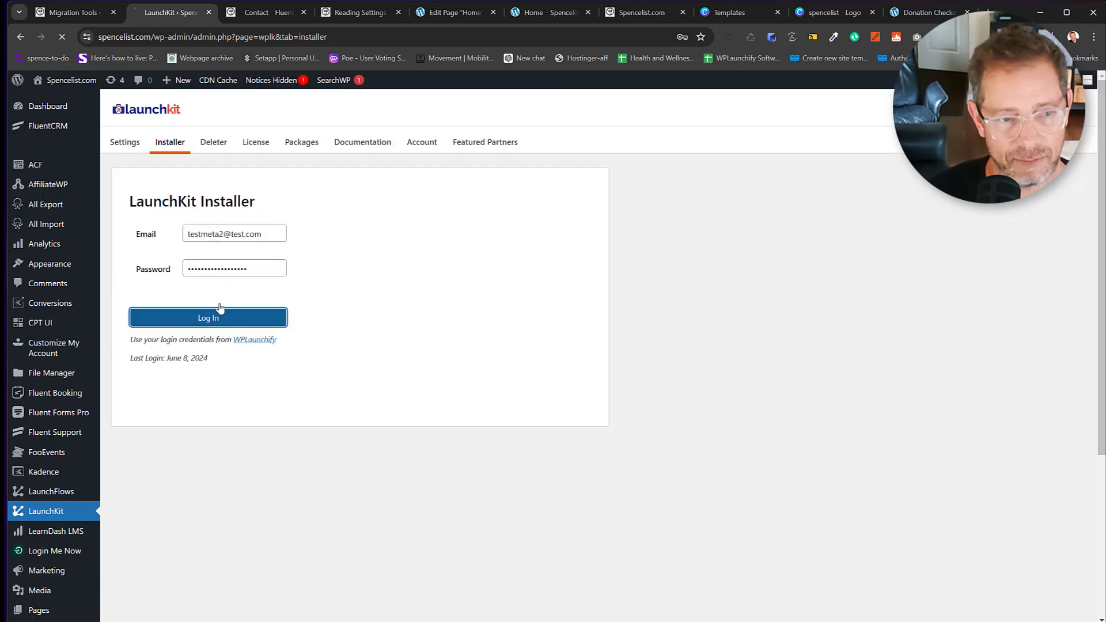
# Return to LaunchKit Packages and focus the upload-your-own-package URL field.
pyautogui.click(303, 143)
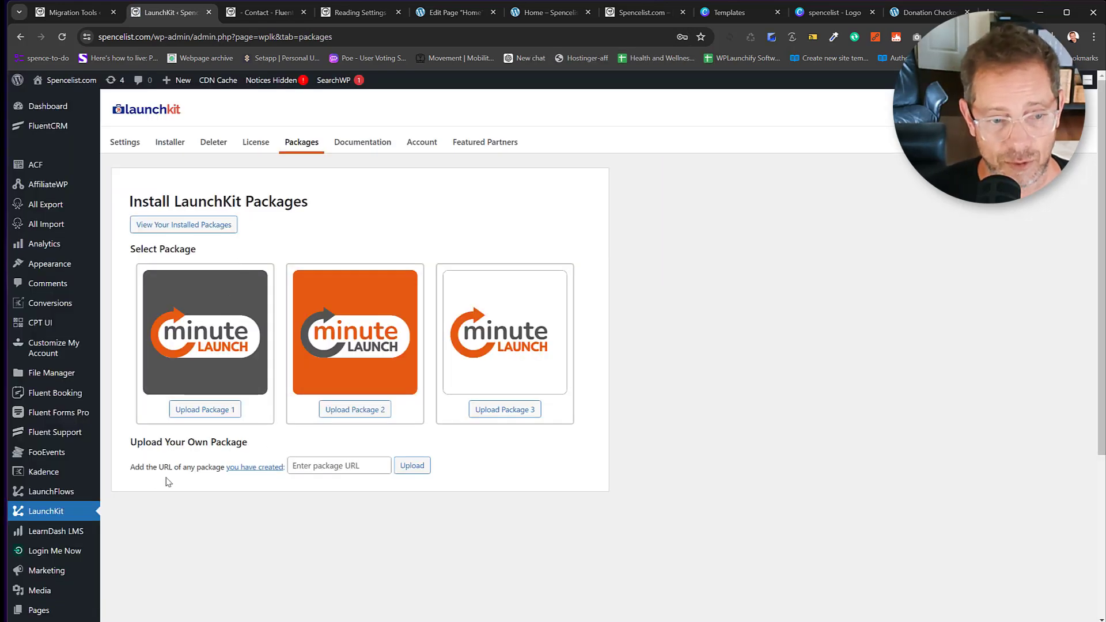
pyautogui.moveTo(128, 473); pyautogui.dragTo(352, 466)
pyautogui.click(352, 467)
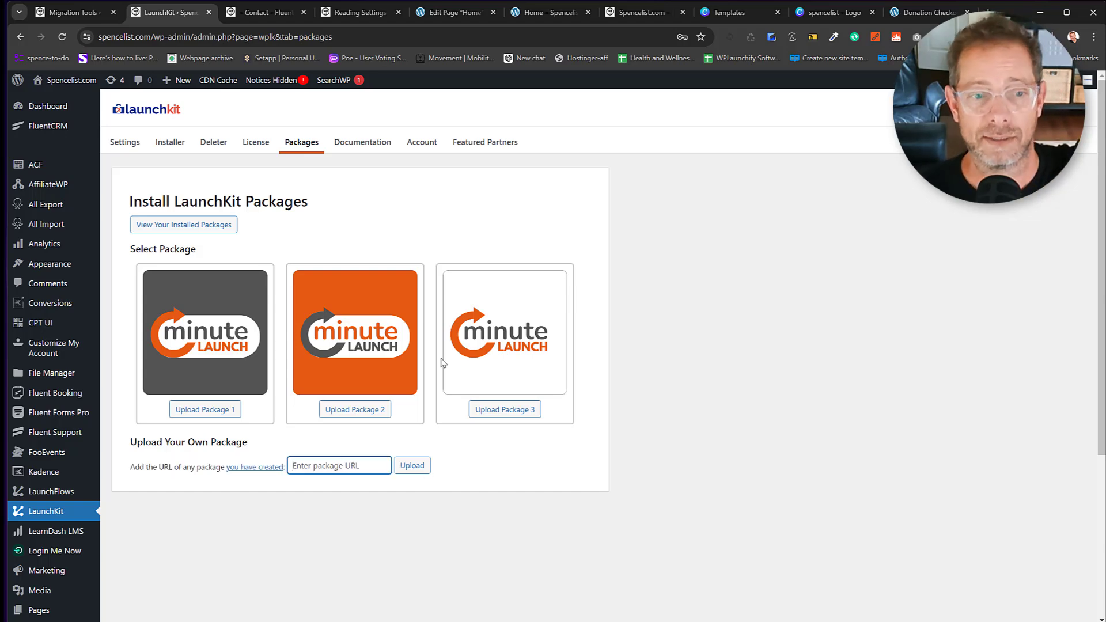
# Switch to the Migration Tools tab and wait for the export to reach 100%.
pyautogui.click(80, 16)
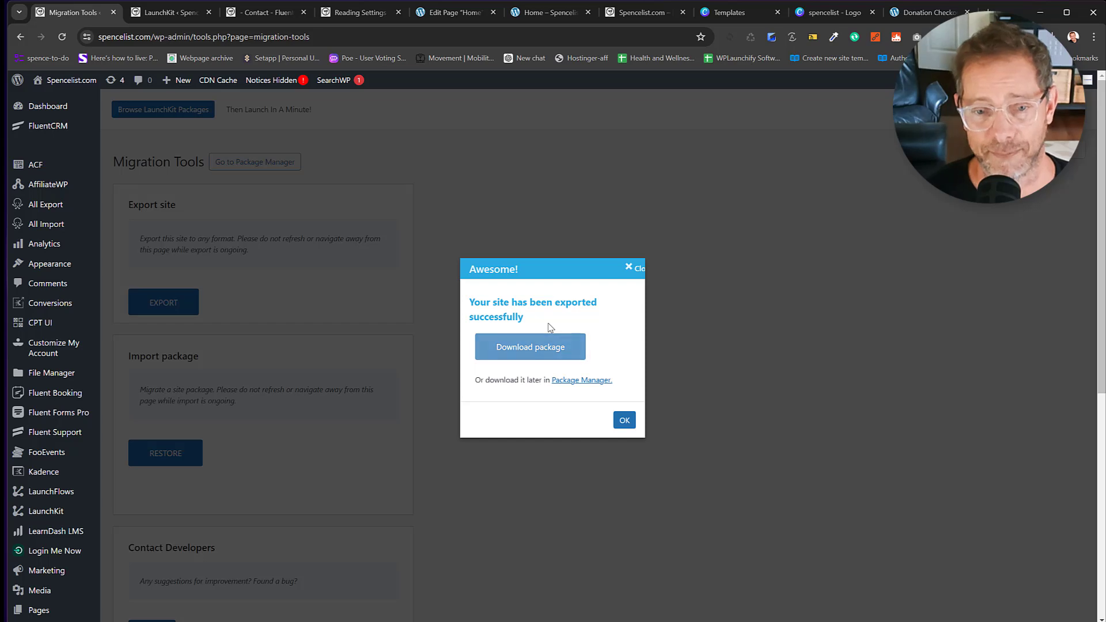
# Download the exported Spencelist package and close the 'Awesome!' confirmation.
pyautogui.click(511, 352)
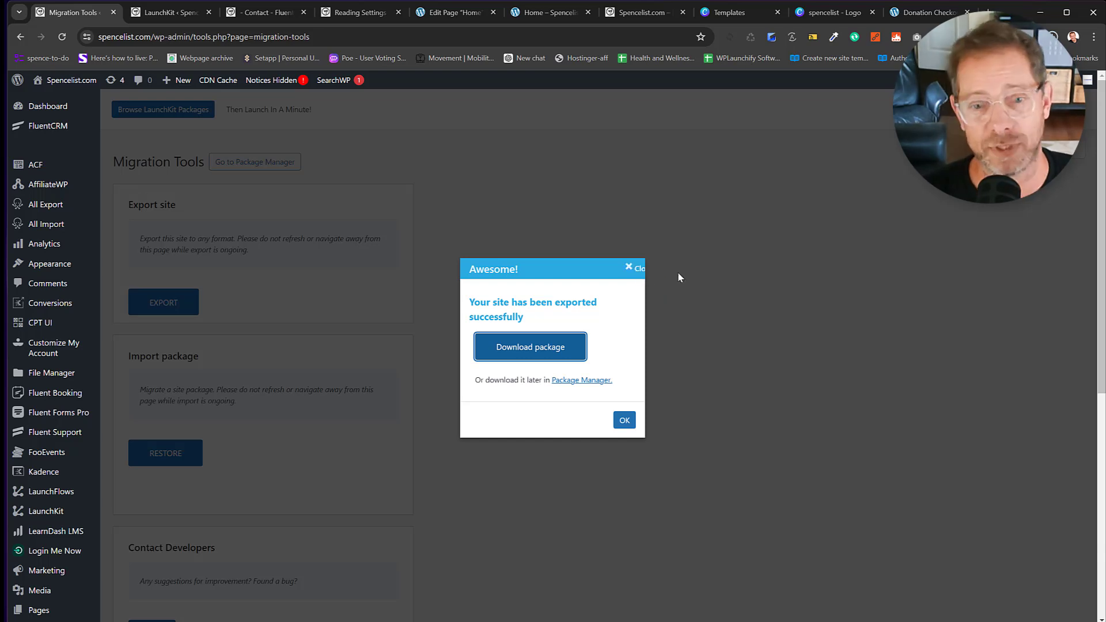
pyautogui.click(629, 269)
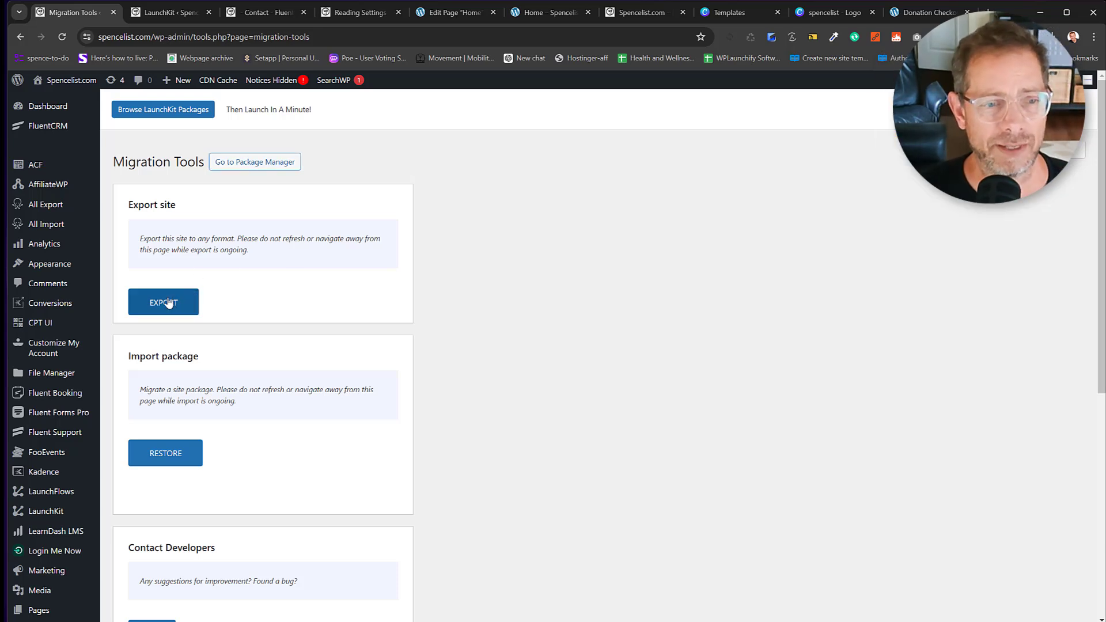
# Open the Prime Mover package list and compare the 149.1M package with the 9.7M LaunchKit packages.
pyautogui.click(242, 164)
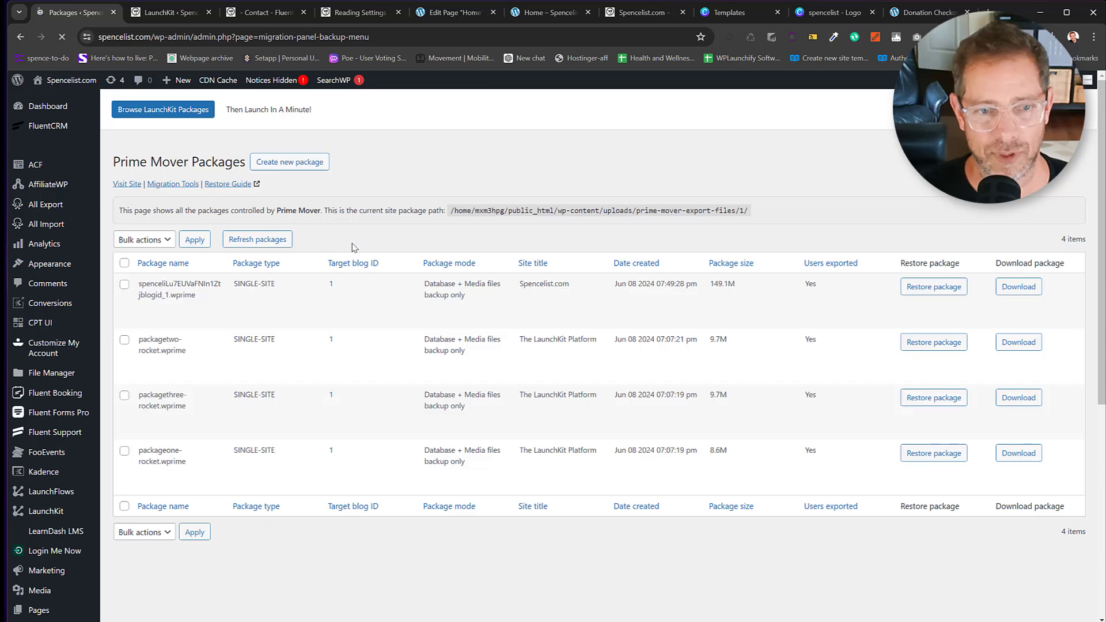
pyautogui.moveTo(304, 291)
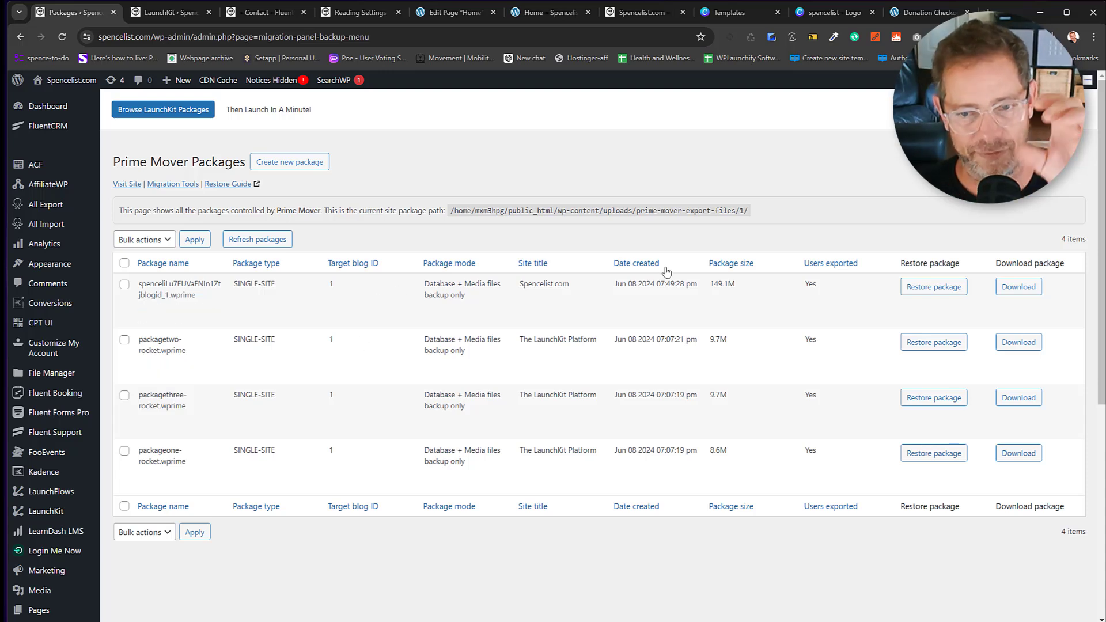
pyautogui.doubleClick(715, 344)
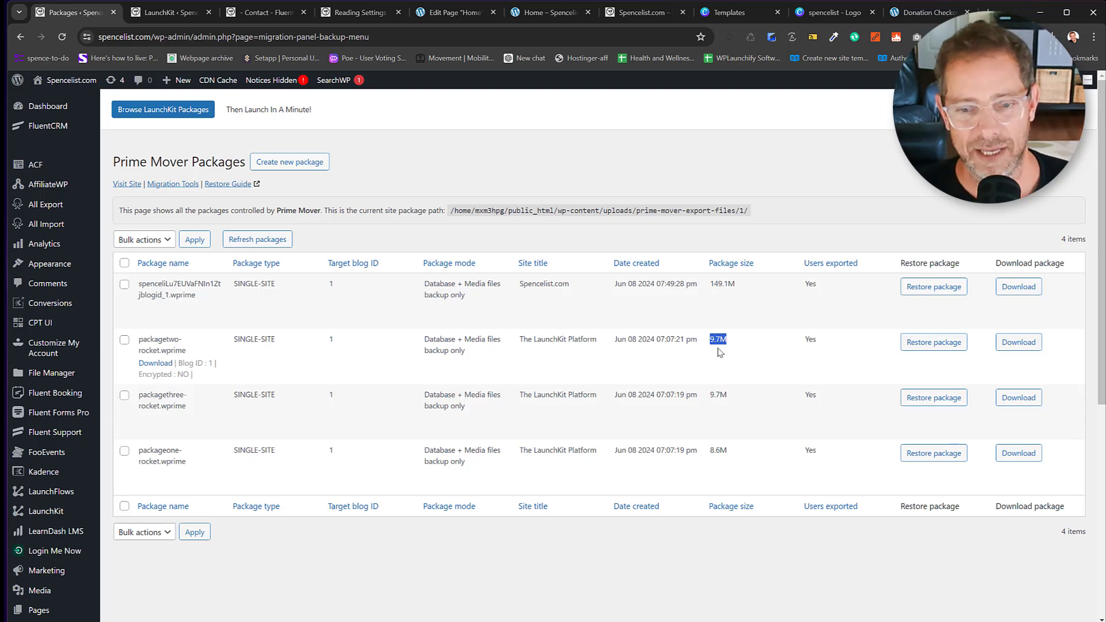
pyautogui.click(712, 343)
pyautogui.moveTo(713, 343); pyautogui.dragTo(734, 342)
pyautogui.moveTo(712, 397); pyautogui.dragTo(734, 398)
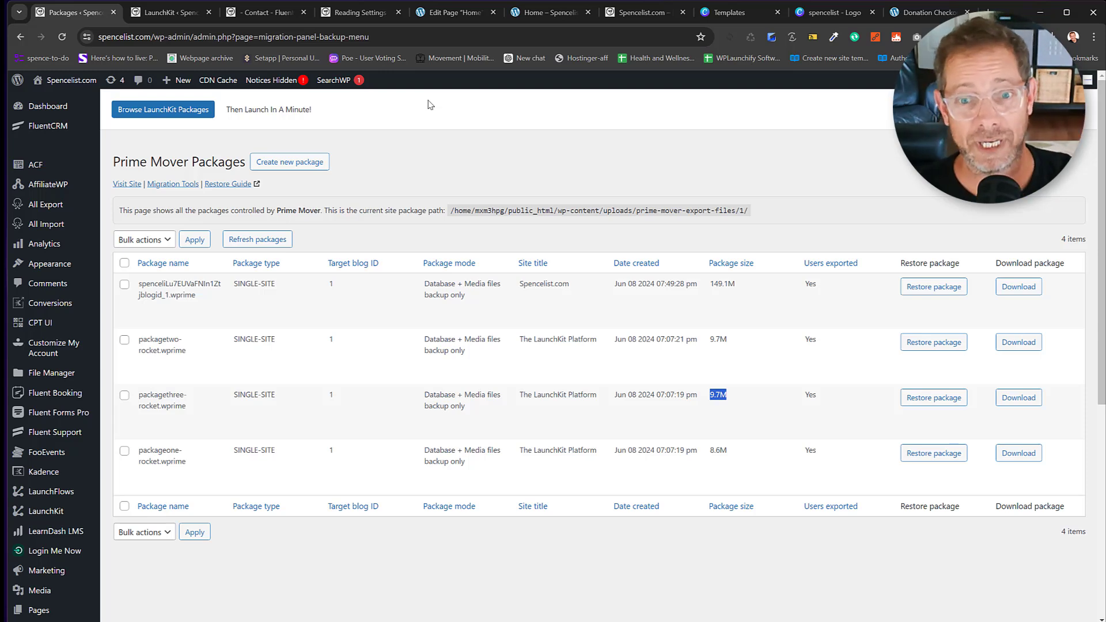
pyautogui.click(631, 193)
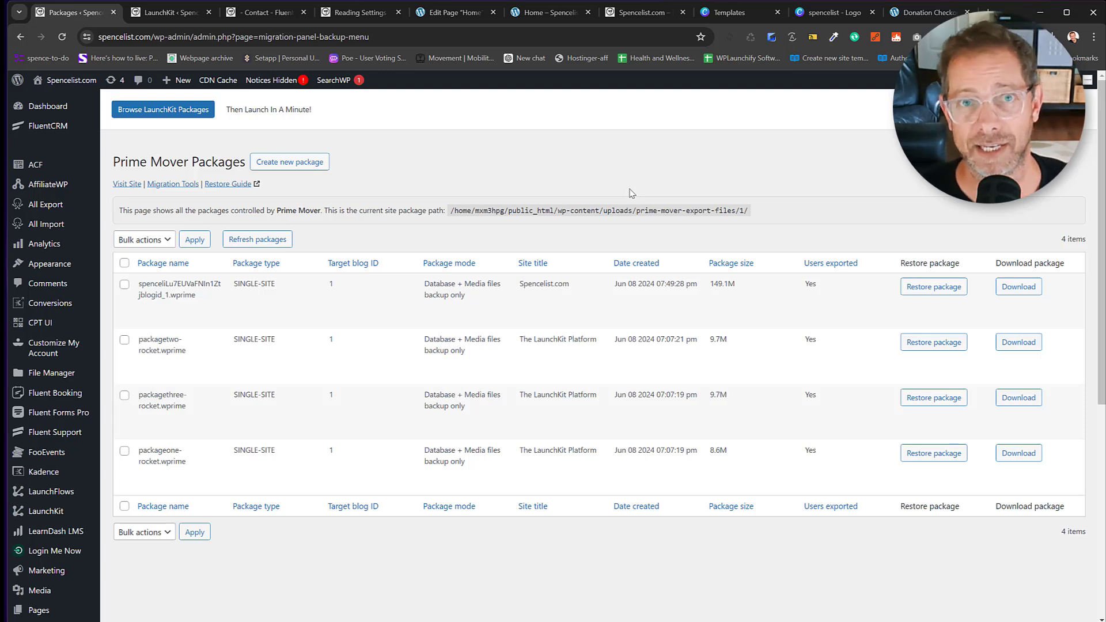